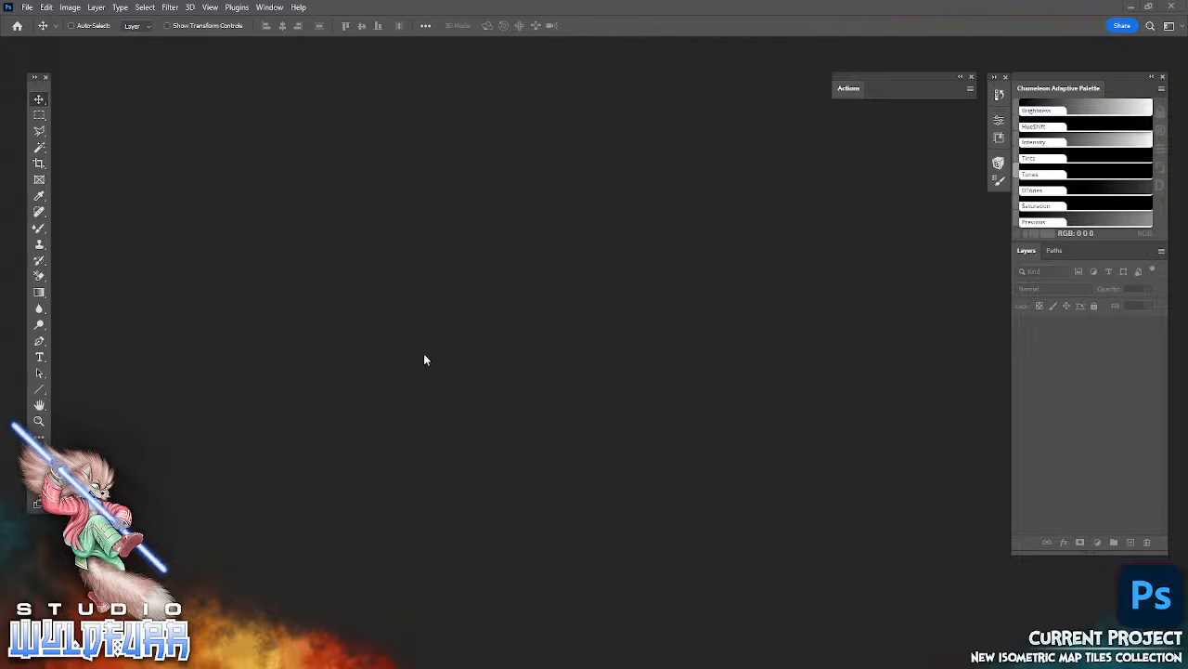
- Switch to File Explorer and open the Blank Page Layouts folder
{"action": "key", "text": "alt+Tab"}
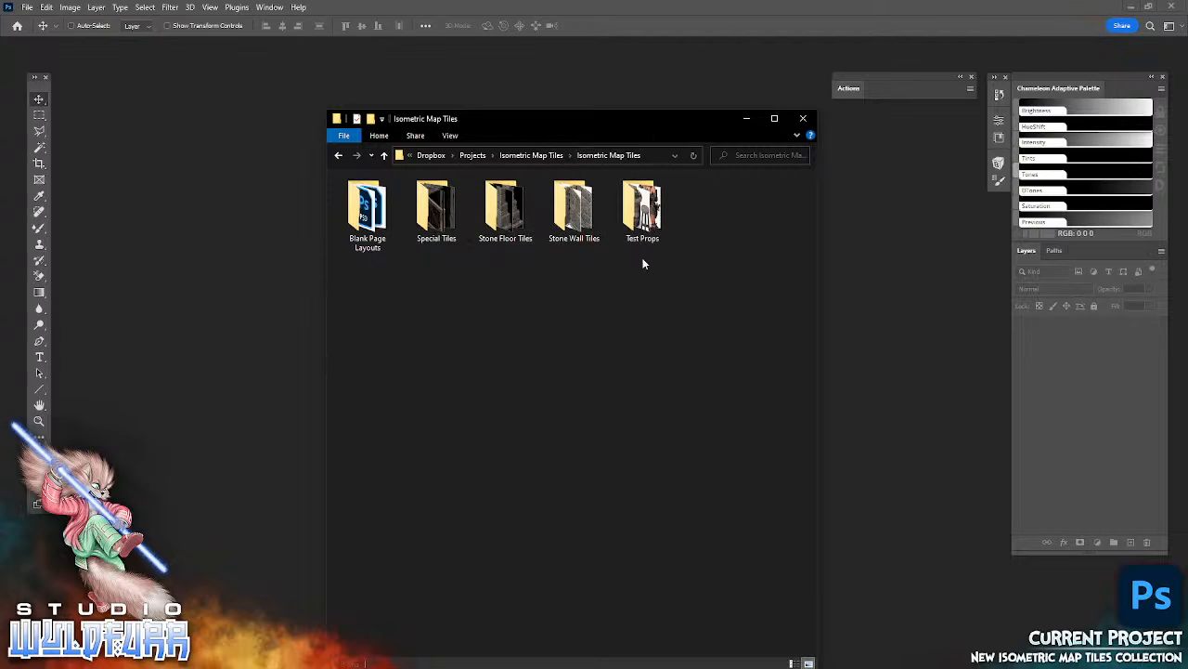
{"action": "left_click", "coordinate": [367, 219]}
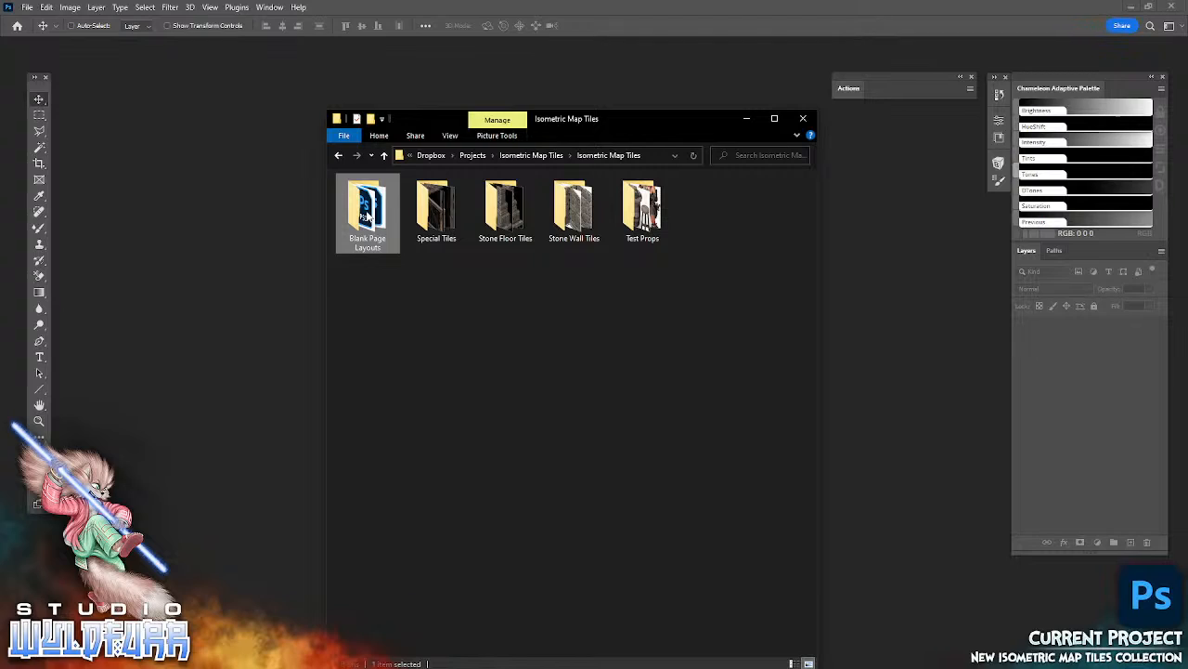
{"action": "double_click", "coordinate": [371, 218]}
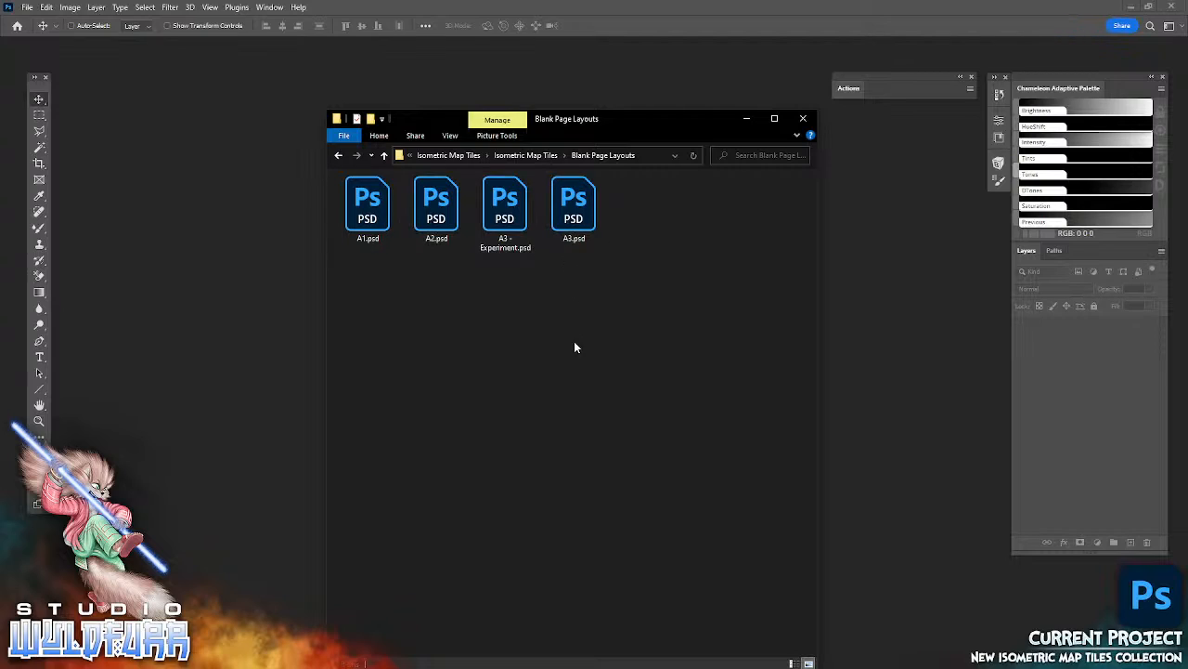
- Open A3 - Experiment.psd in Photoshop to view the example dungeon layout, and close it again
{"action": "left_click", "coordinate": [370, 218]}
{"action": "left_click", "coordinate": [440, 215]}
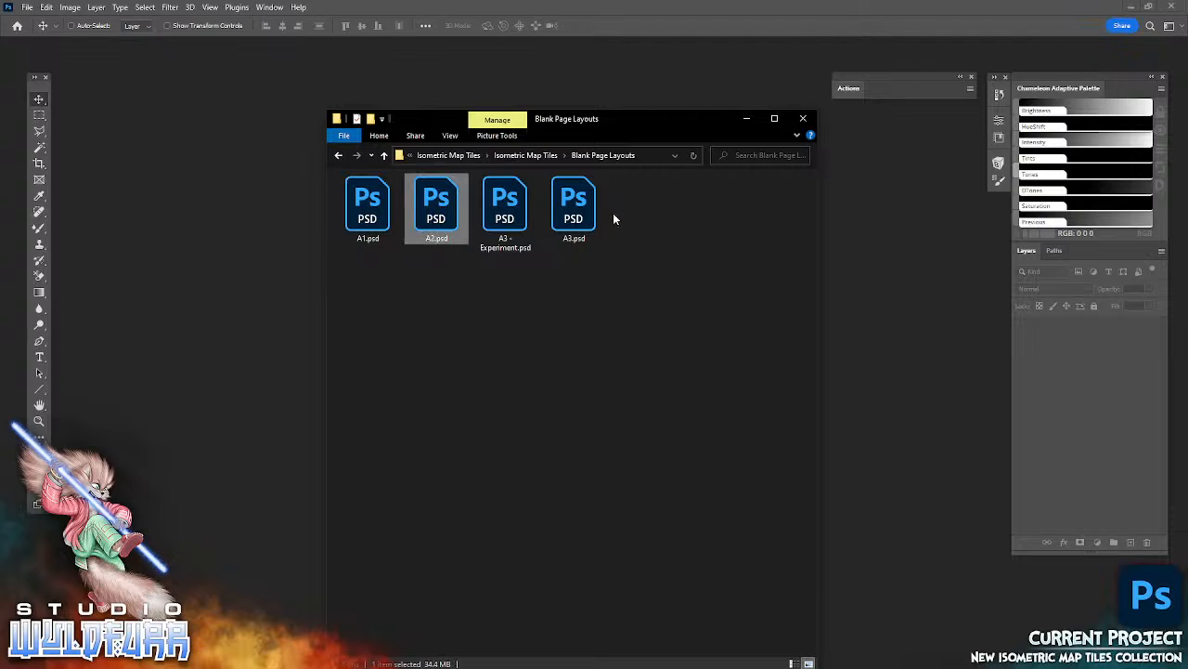
{"action": "left_click", "coordinate": [574, 208]}
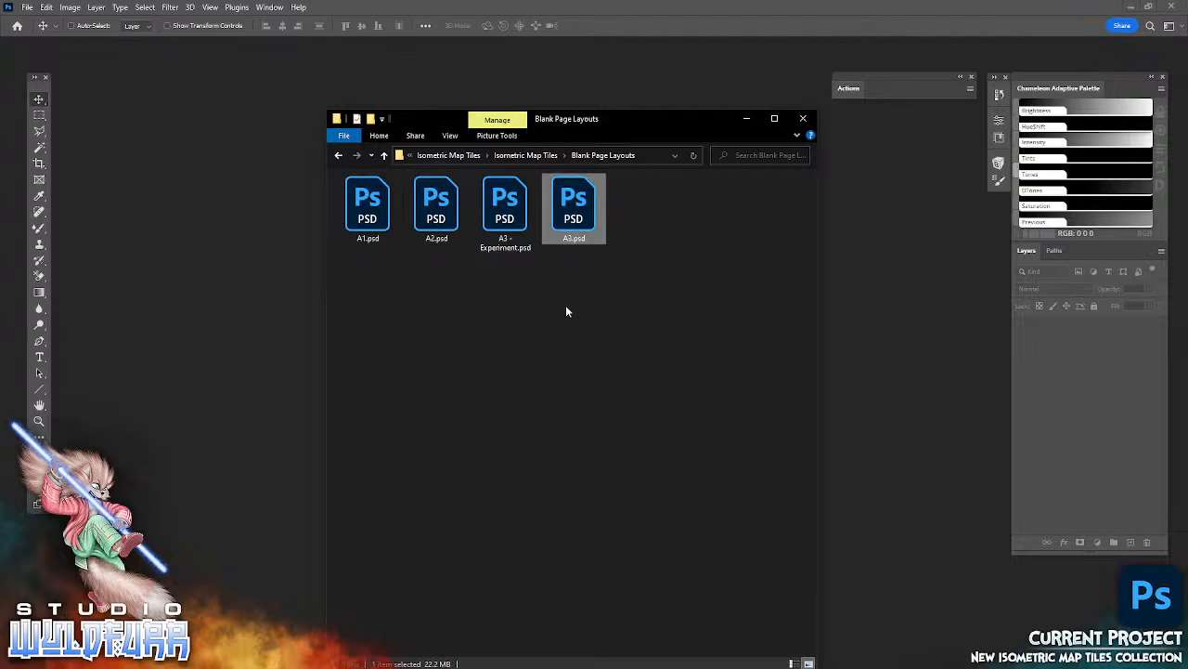
{"action": "left_click", "coordinate": [506, 216]}
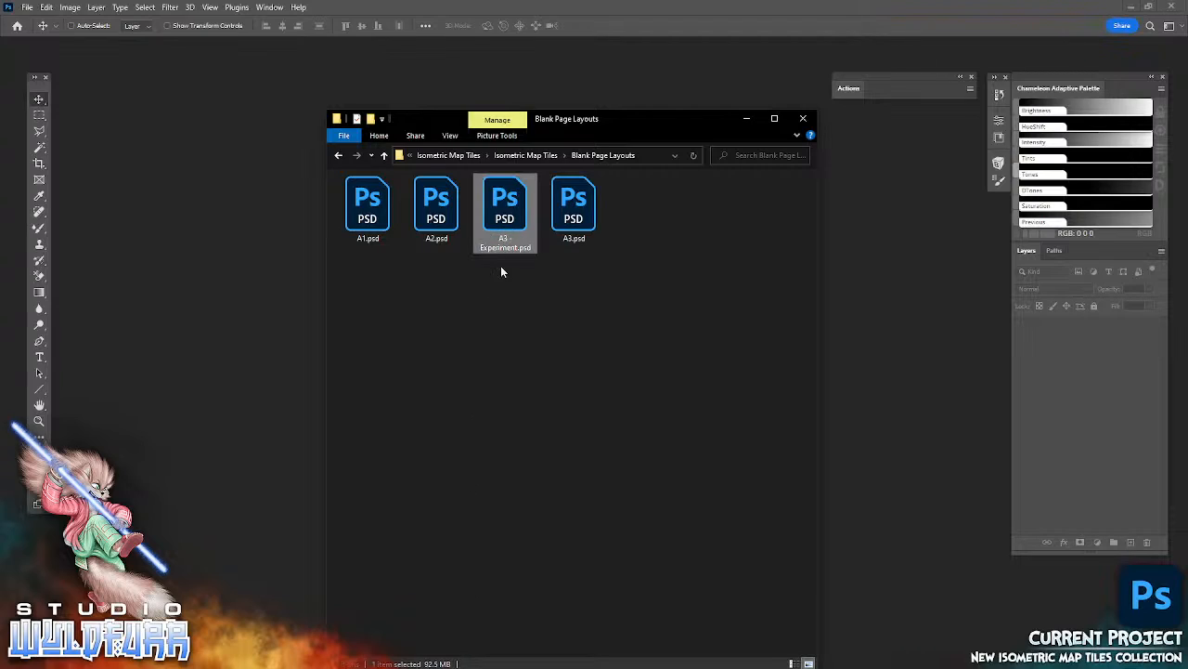
{"action": "left_click_drag", "start_coordinate": [504, 213], "coordinate": [227, 244]}
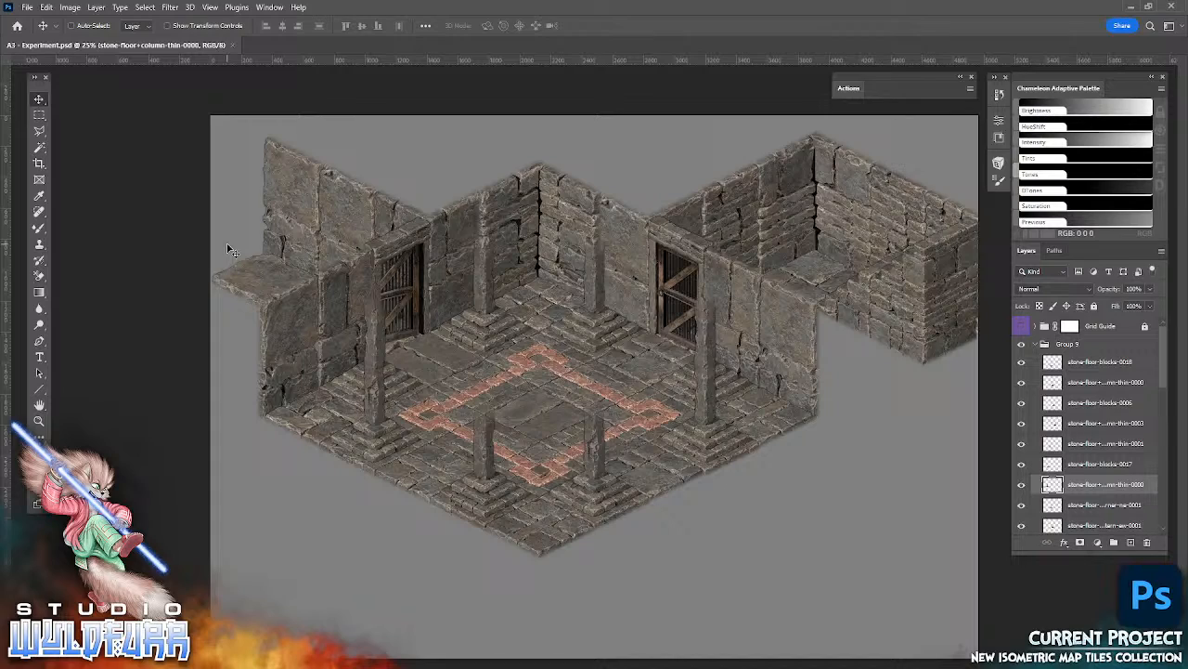
{"action": "left_click", "coordinate": [232, 45]}
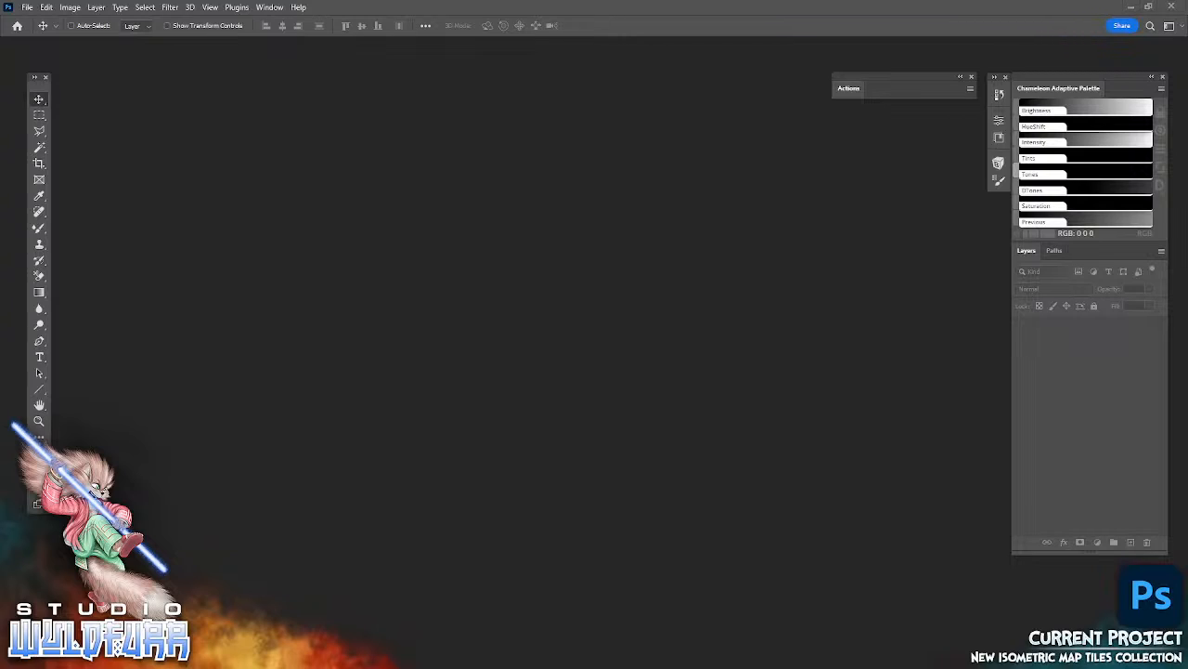
- Open the blank layout A3.psd from the Blank Page Layouts folder in Photoshop
{"action": "key", "text": "alt+Tab"}
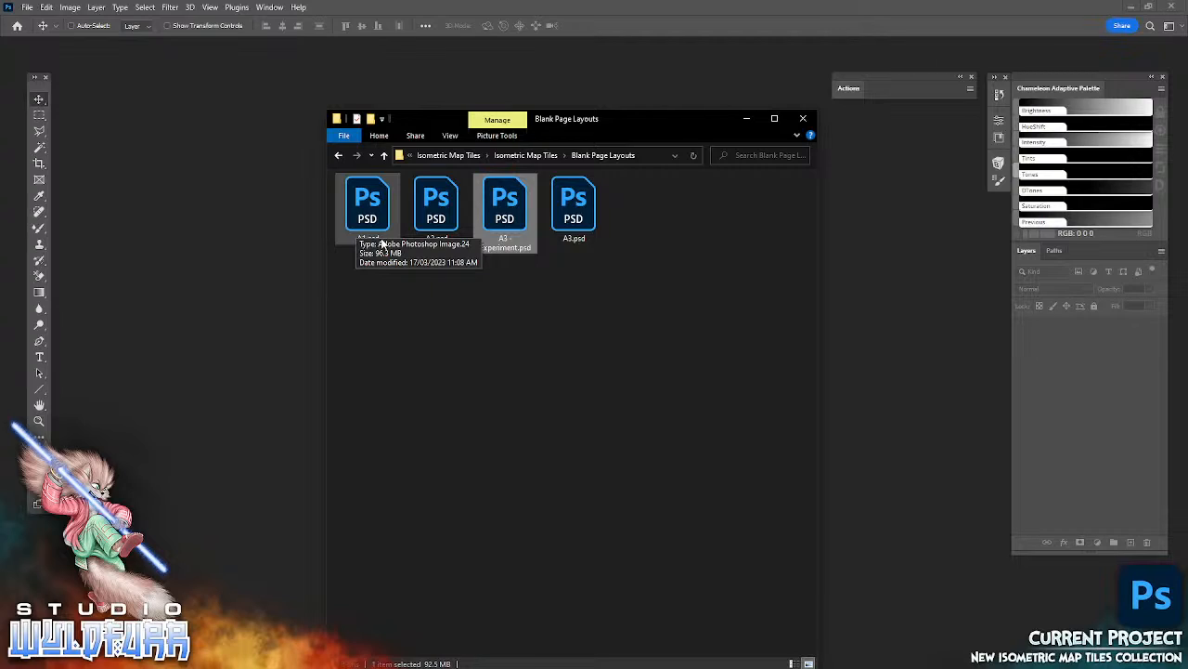
{"action": "left_click", "coordinate": [573, 214]}
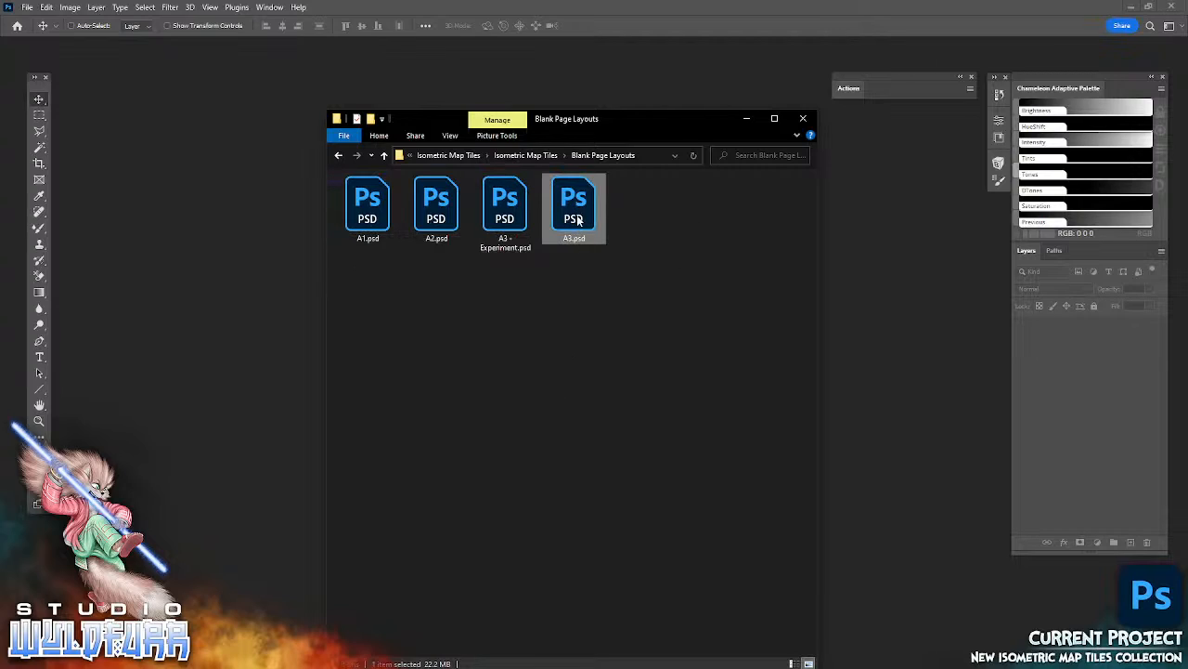
{"action": "left_click_drag", "start_coordinate": [572, 237], "coordinate": [239, 281]}
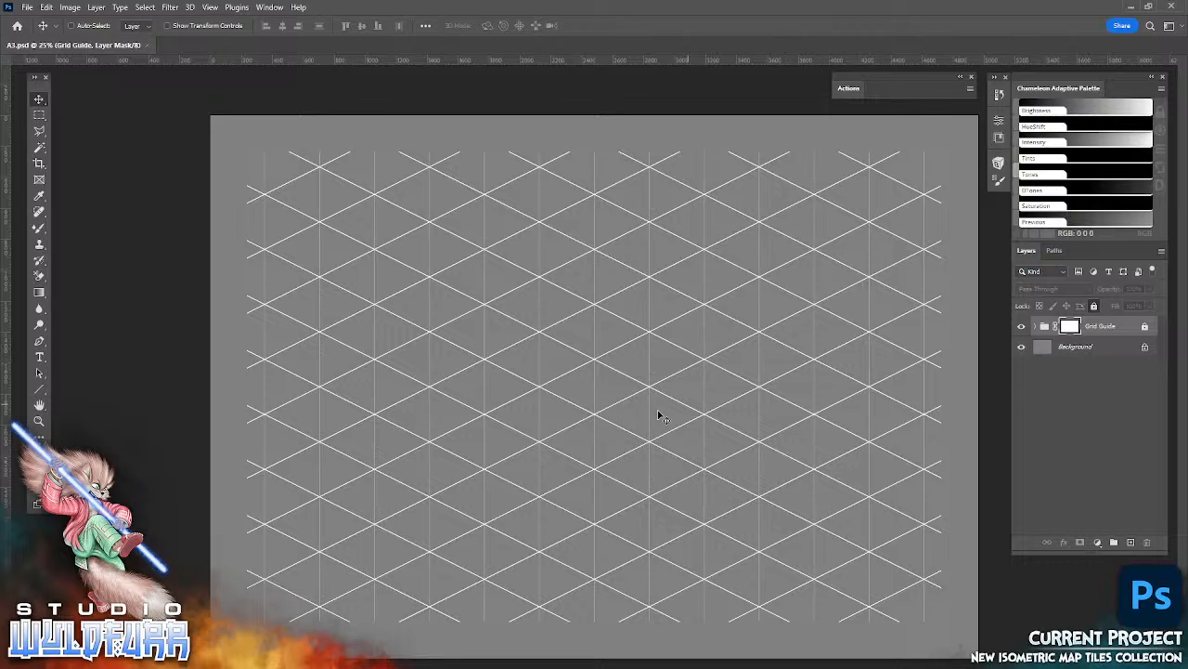
- Unlock the Grid Guide group, set its opacity to 10%, and lock it again
{"action": "left_click", "coordinate": [1104, 325]}
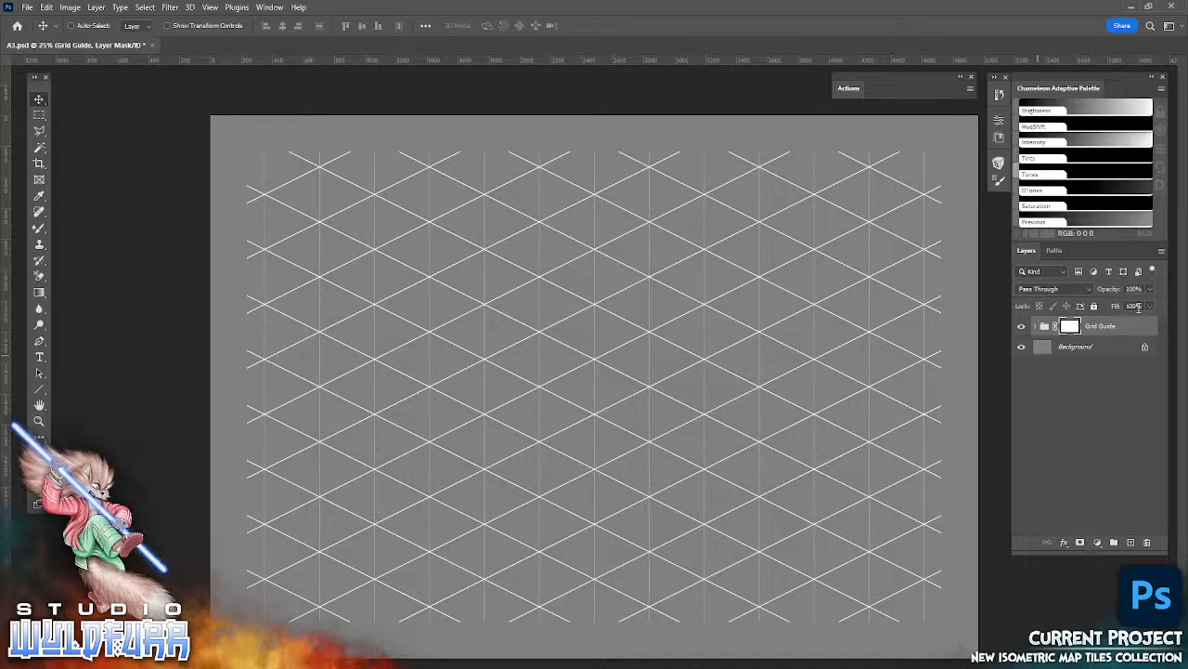
{"action": "left_click", "coordinate": [1138, 288]}
{"action": "type", "text": "10"}
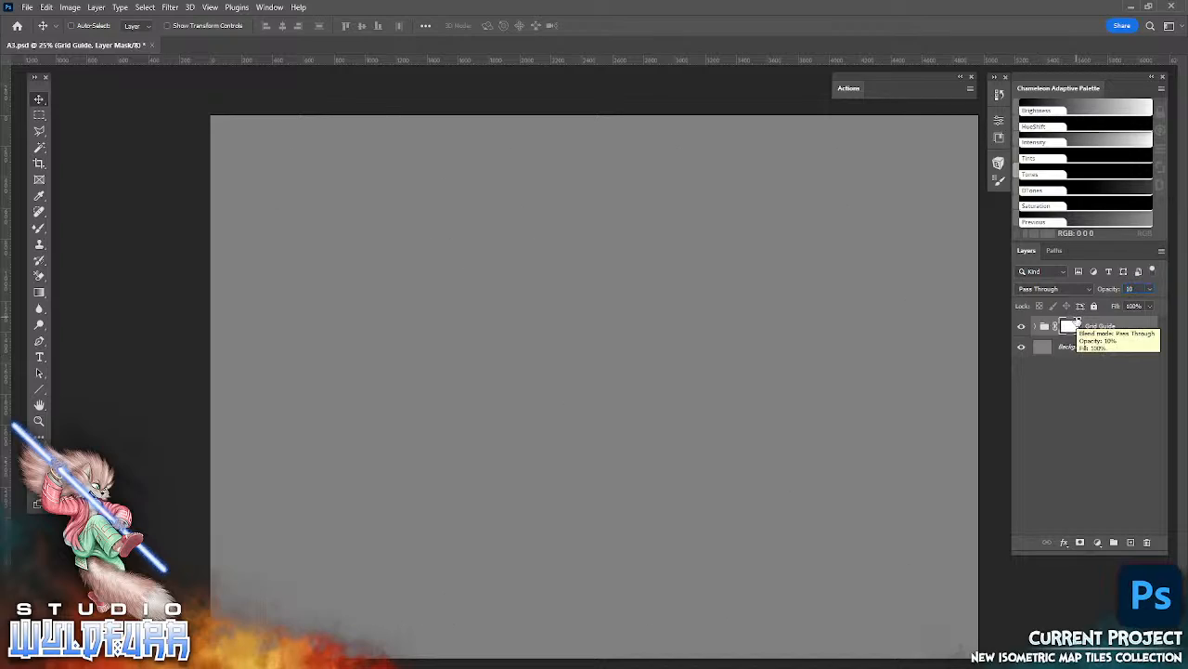
{"action": "key", "text": "Return"}
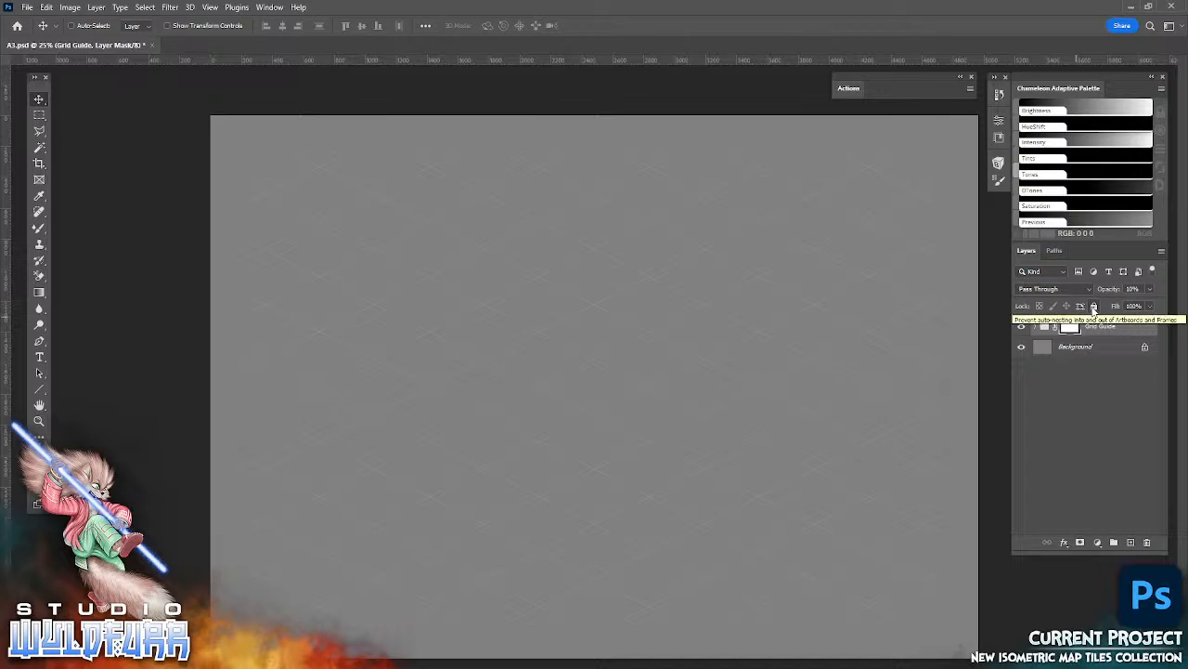
{"action": "left_click", "coordinate": [1094, 306]}
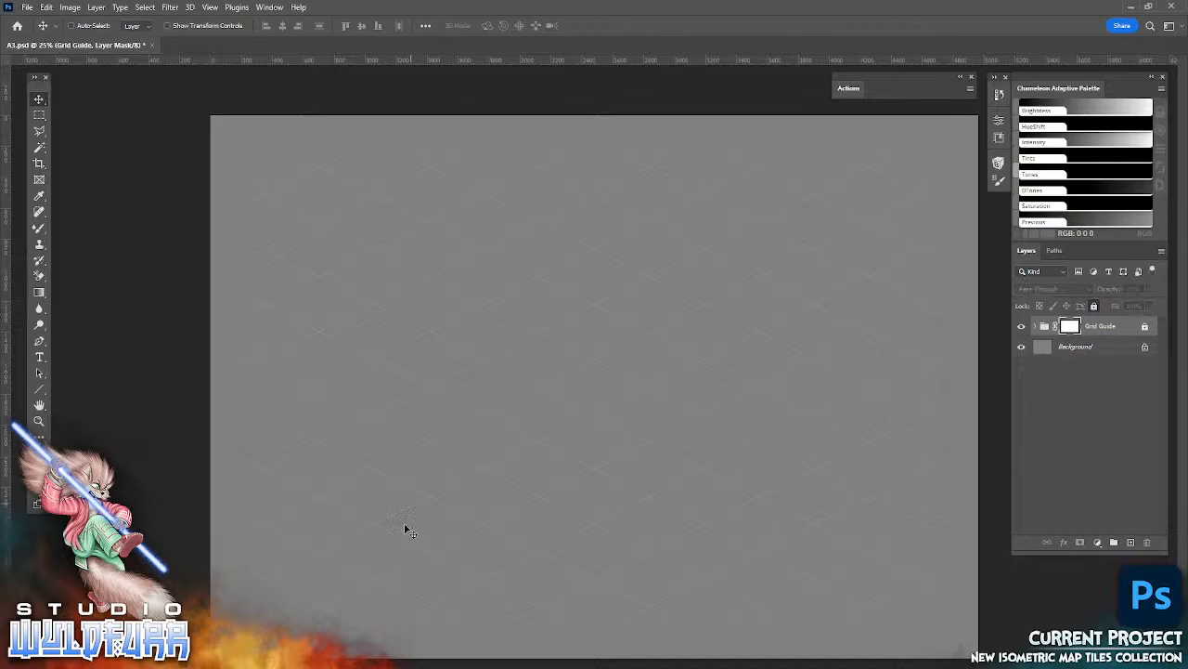
- Switch to File Explorer and go up to the Isometric Map Tiles folder
{"action": "key", "text": "alt+Tab"}
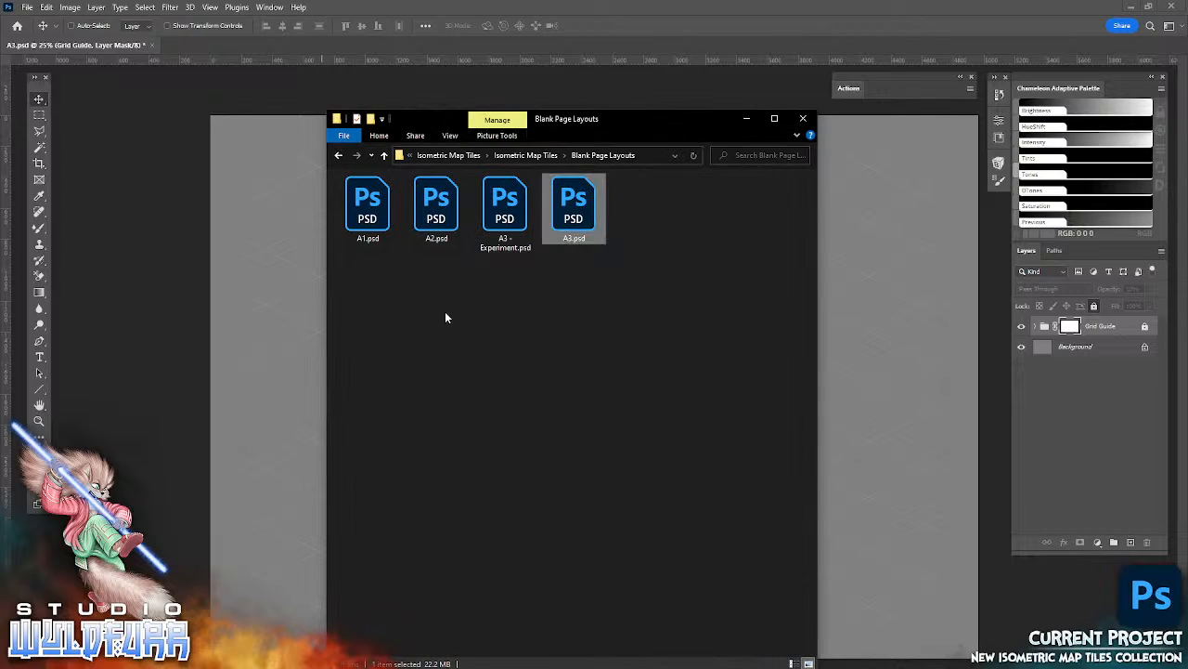
{"action": "left_click", "coordinate": [526, 155]}
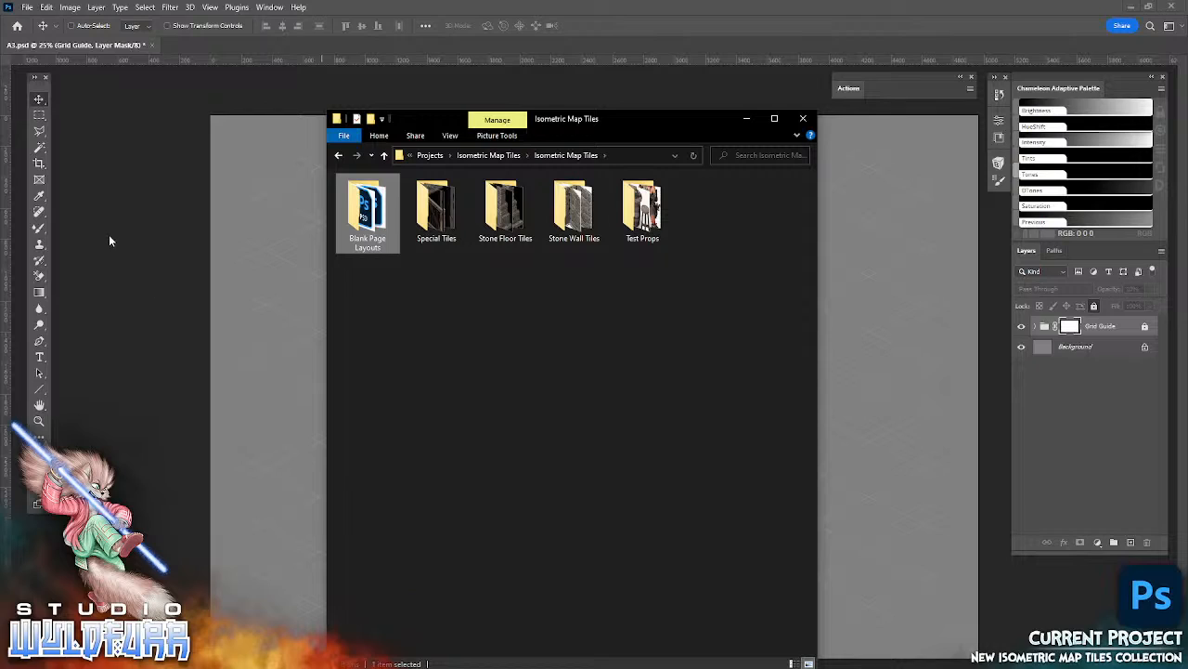
- Return to Photoshop and check the A3 document's resolution in Image Size, leaving its settings as they are
{"action": "left_click", "coordinate": [75, 11]}
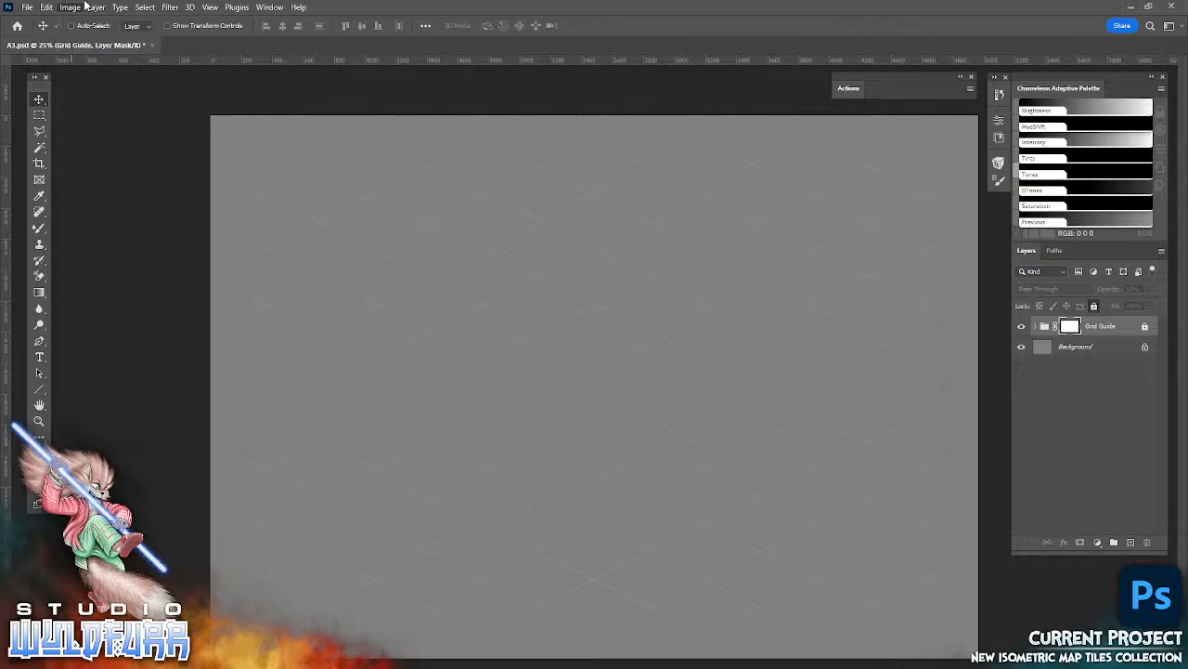
{"action": "left_click", "coordinate": [95, 8]}
{"action": "mouse_move", "coordinate": [71, 8]}
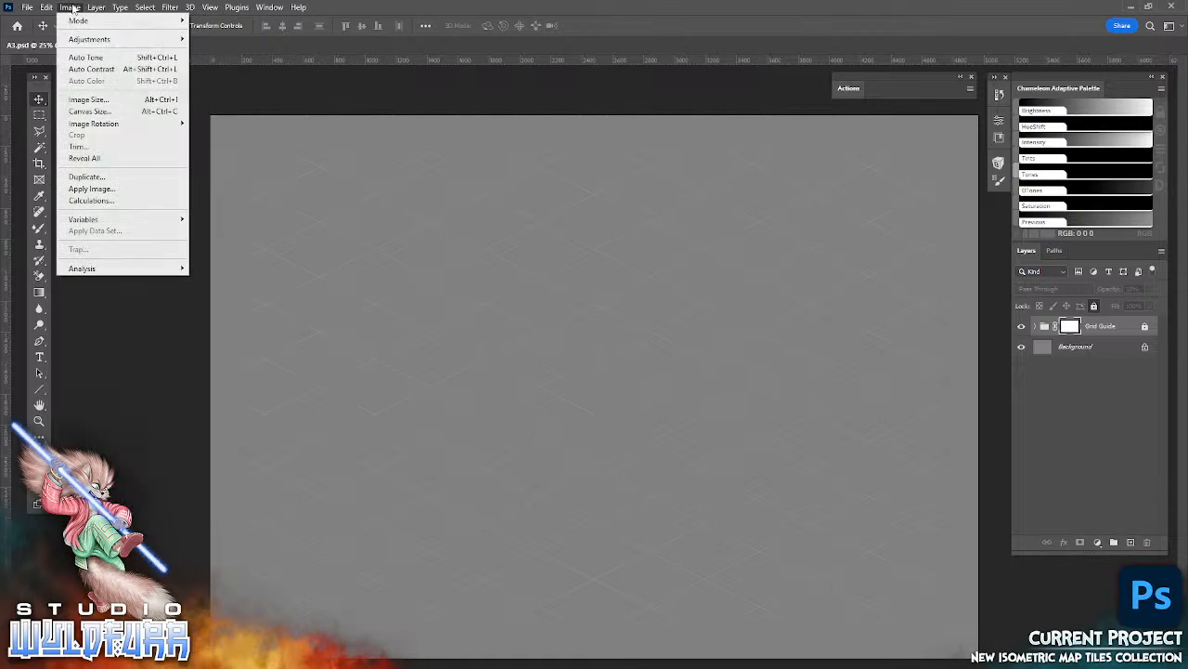
{"action": "left_click", "coordinate": [99, 101]}
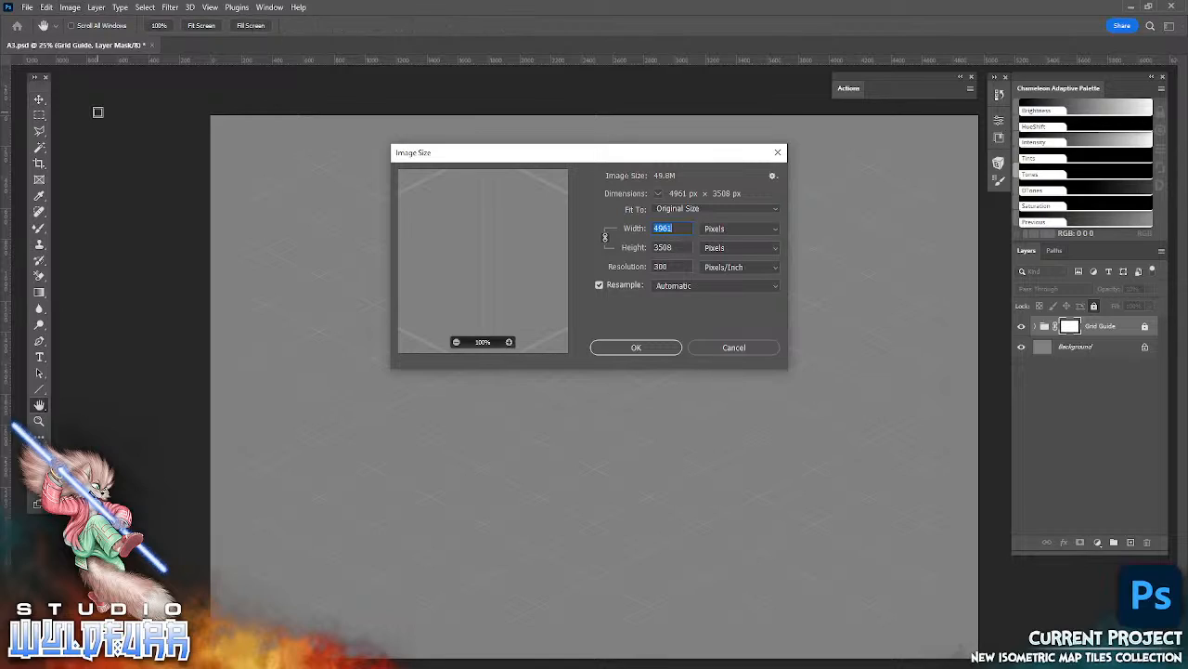
{"action": "double_click", "coordinate": [668, 267]}
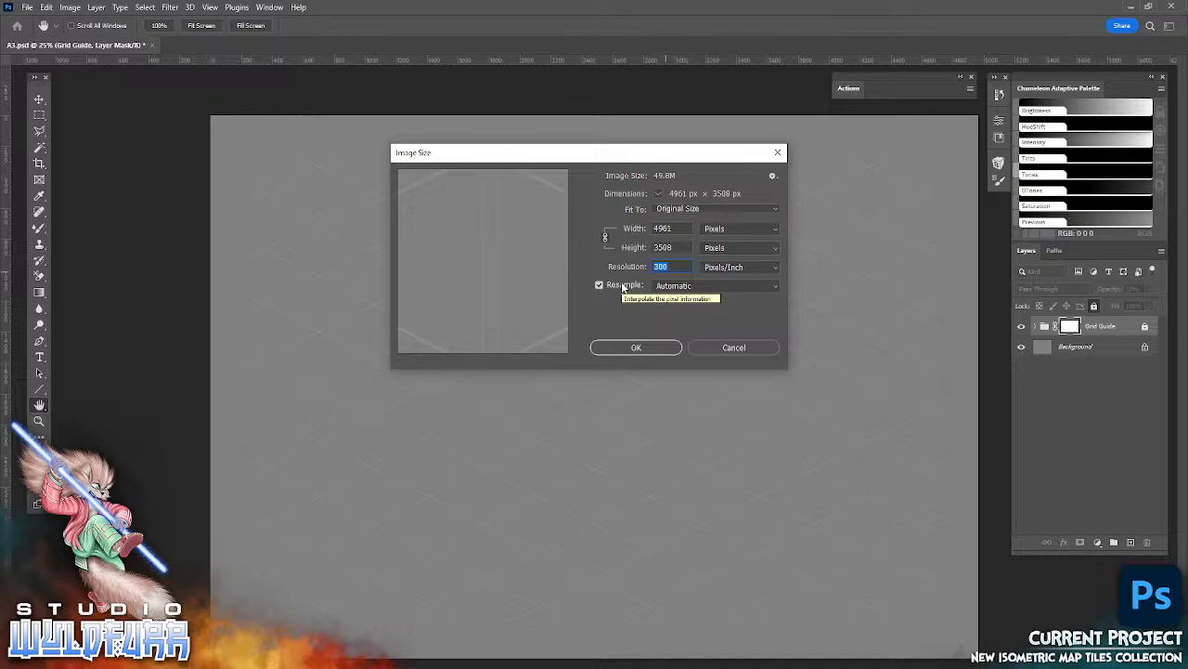
{"action": "left_click", "coordinate": [778, 152]}
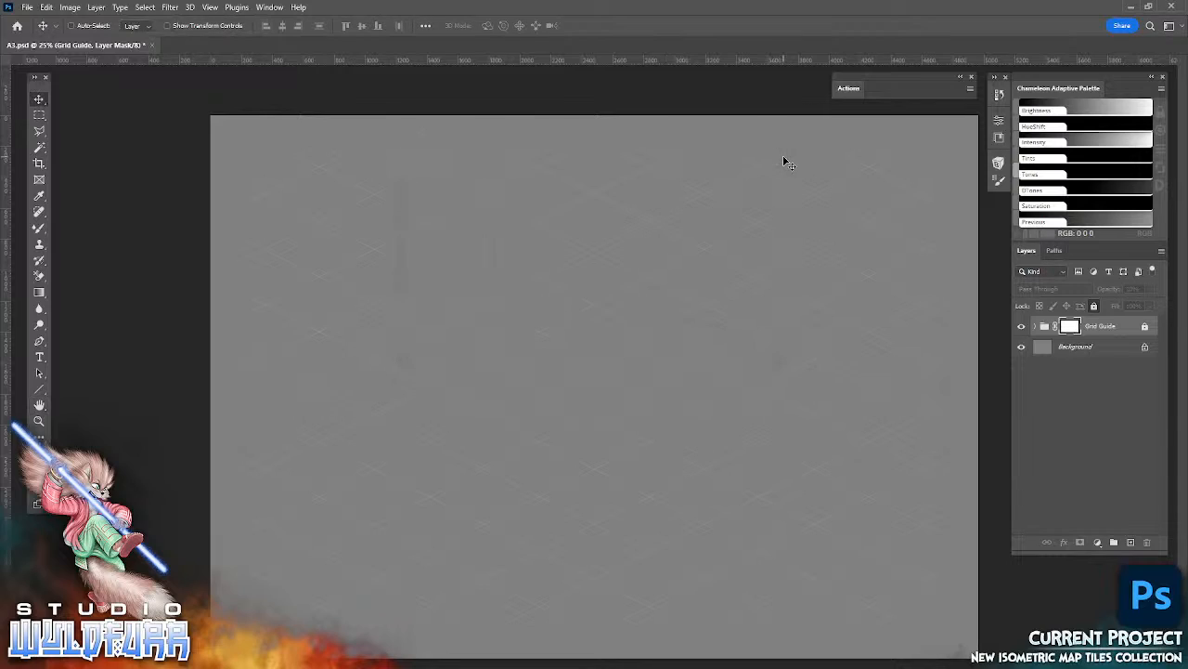
- Look over the Stone Floor Tiles and Stone Wall Tiles folders in File Explorer, and return to the A3 document
{"action": "left_click", "coordinate": [318, 667]}
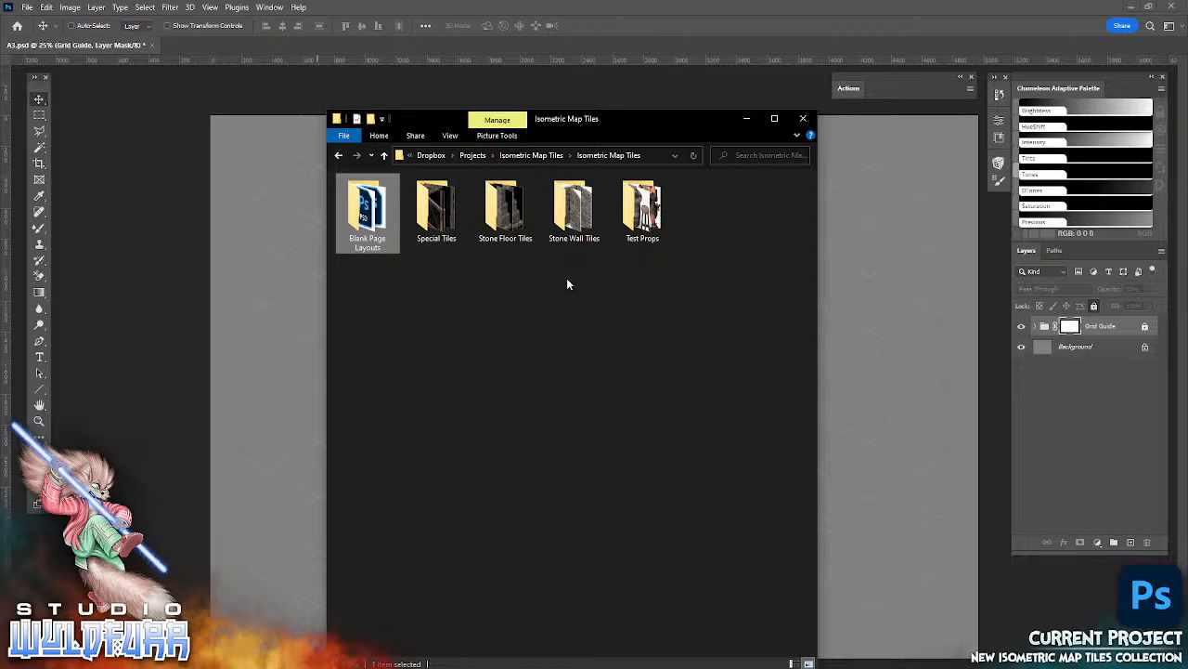
{"action": "left_click", "coordinate": [507, 225]}
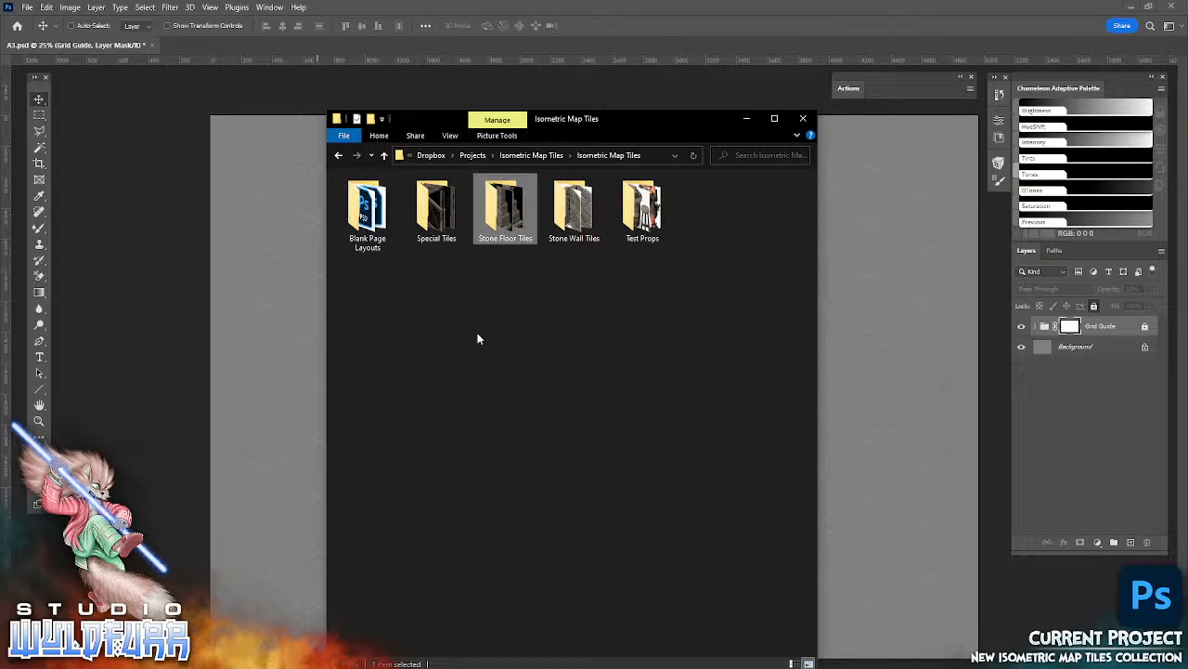
{"action": "left_click", "coordinate": [590, 228]}
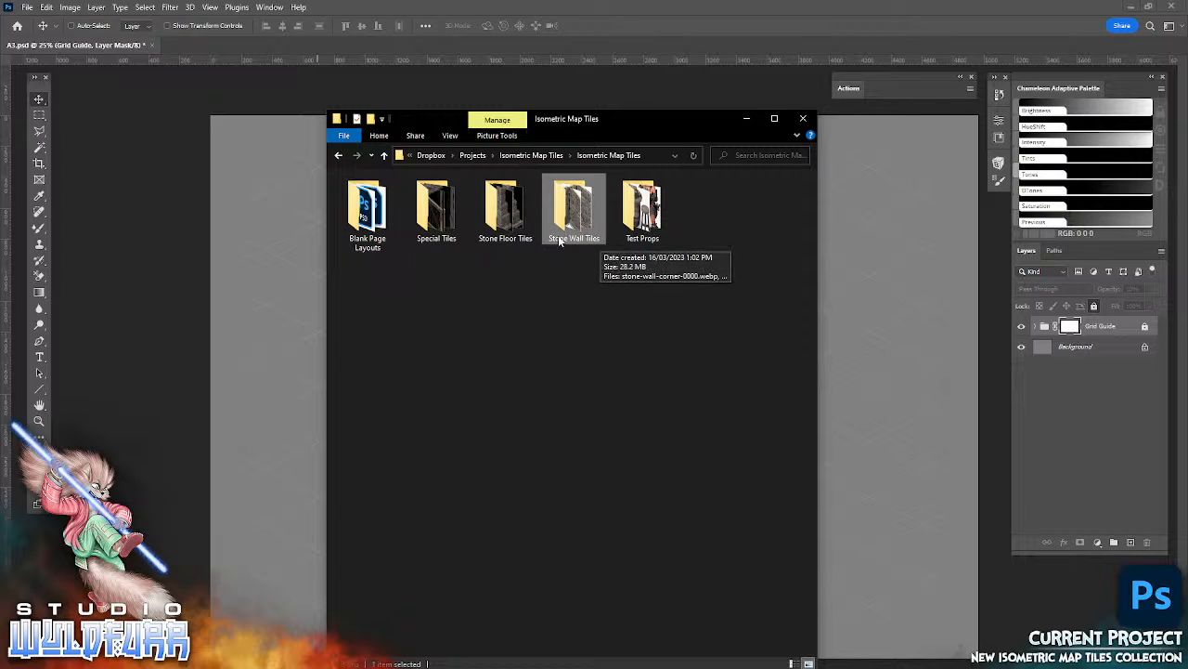
{"action": "left_click", "coordinate": [499, 228]}
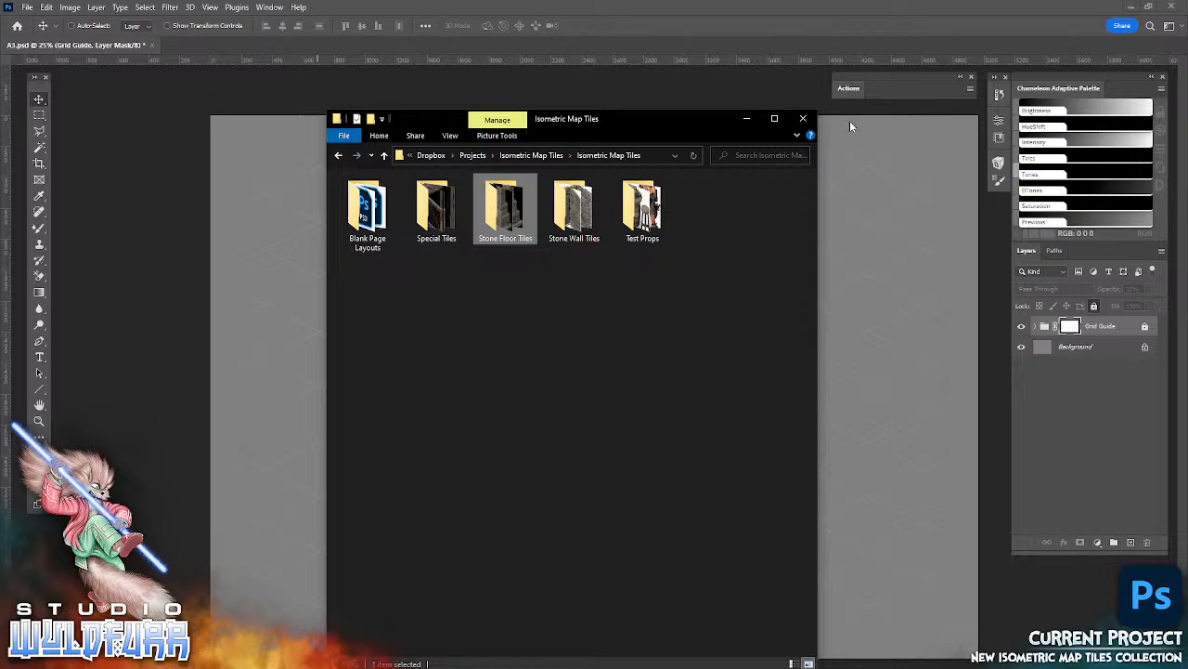
{"action": "left_click", "coordinate": [803, 25]}
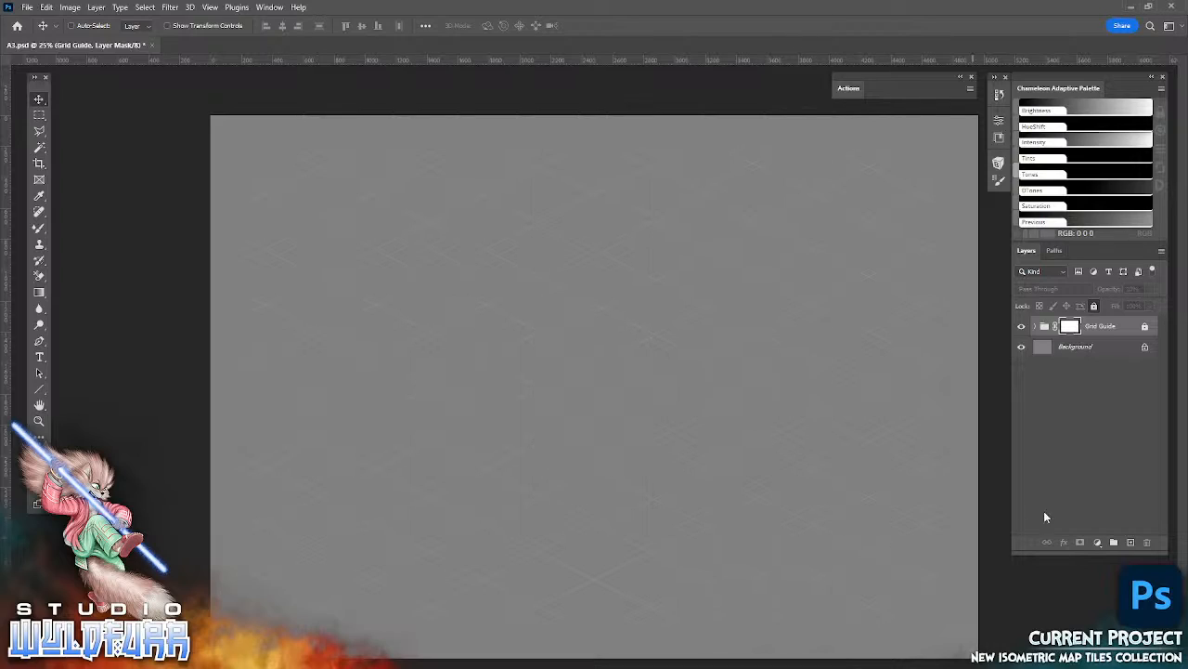
- Add a new layer above the Grid Guide group and name it plan
{"action": "left_click", "coordinate": [1131, 542]}
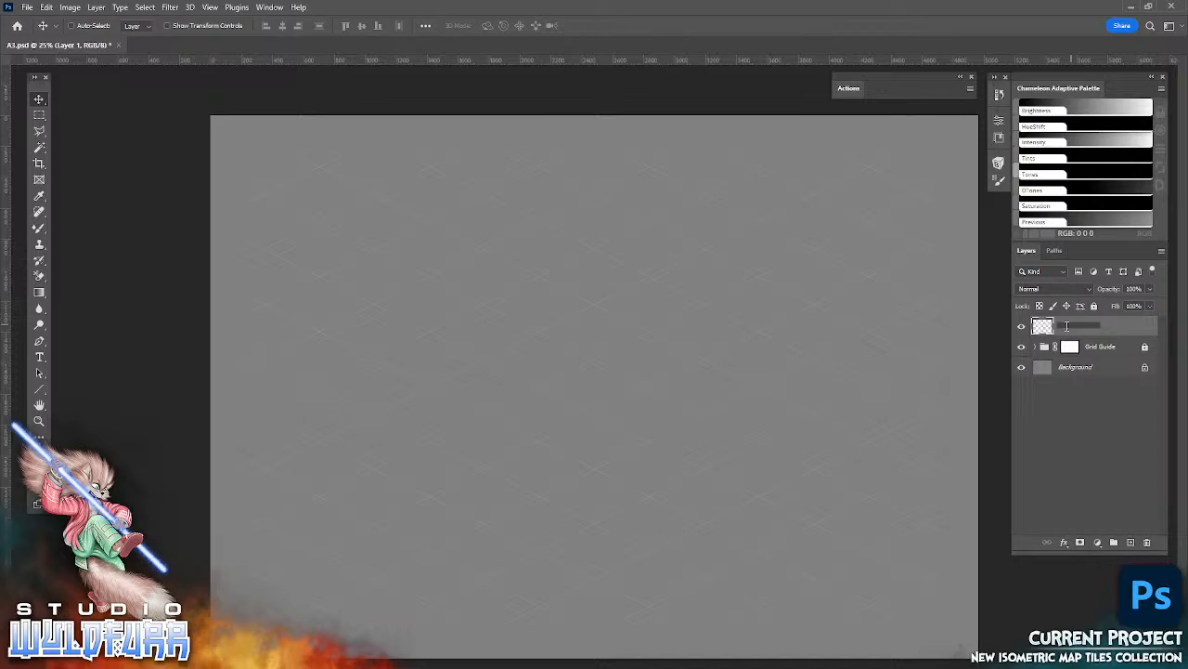
{"action": "type", "text": "plan"}
{"action": "key", "text": "Return"}
- Switch to the Brush Tool, make a wavy test stroke on the plan layer, and undo it
{"action": "left_click", "coordinate": [42, 227]}
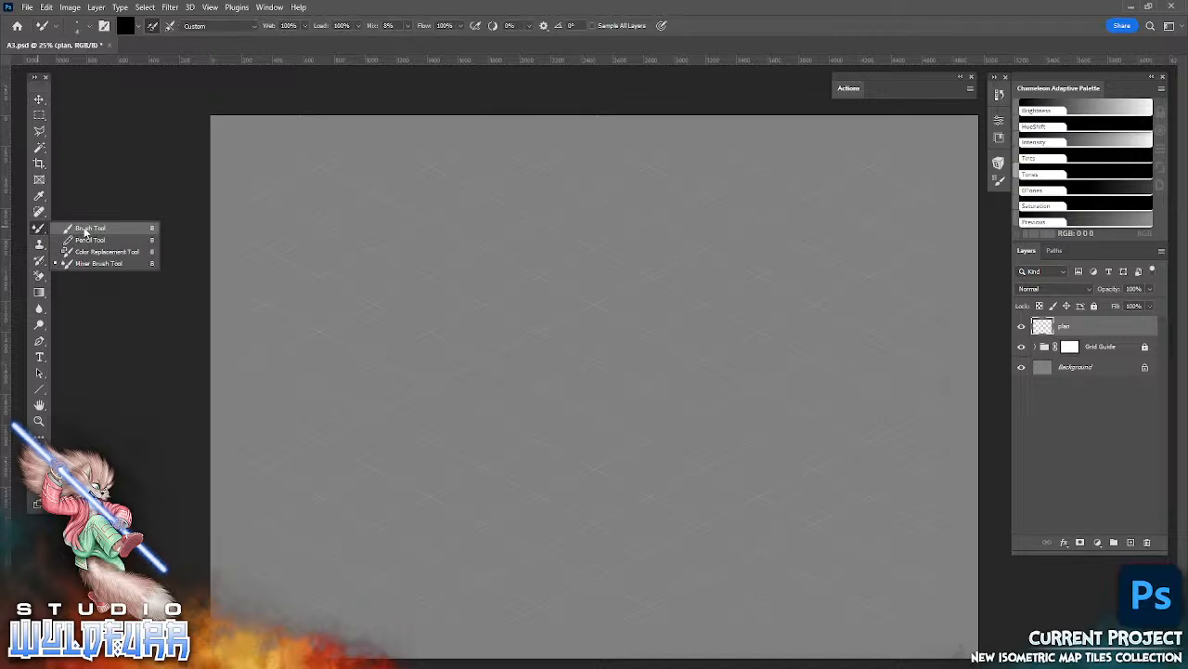
{"action": "left_click", "coordinate": [85, 230]}
{"action": "mouse_move", "coordinate": [611, 321]}
{"action": "left_mouse_down"}
{"action": "mouse_move", "coordinate": [694, 335]}
{"action": "mouse_move", "coordinate": [771, 373]}
{"action": "left_mouse_up"}
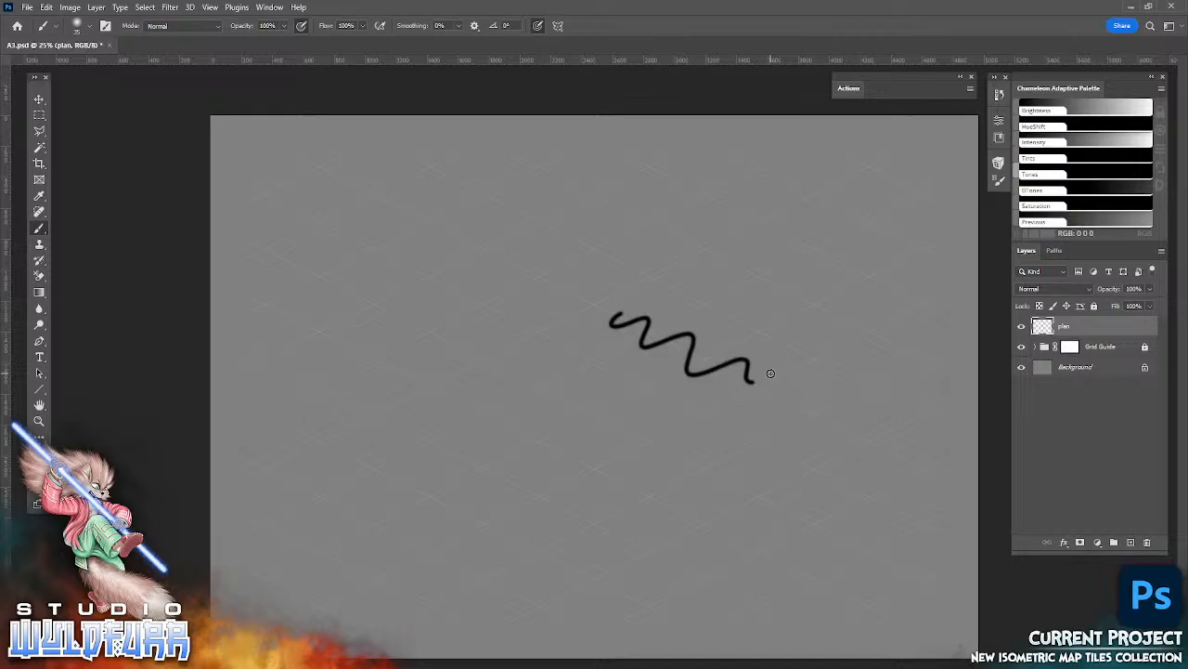
{"action": "key", "text": "ctrl+z"}
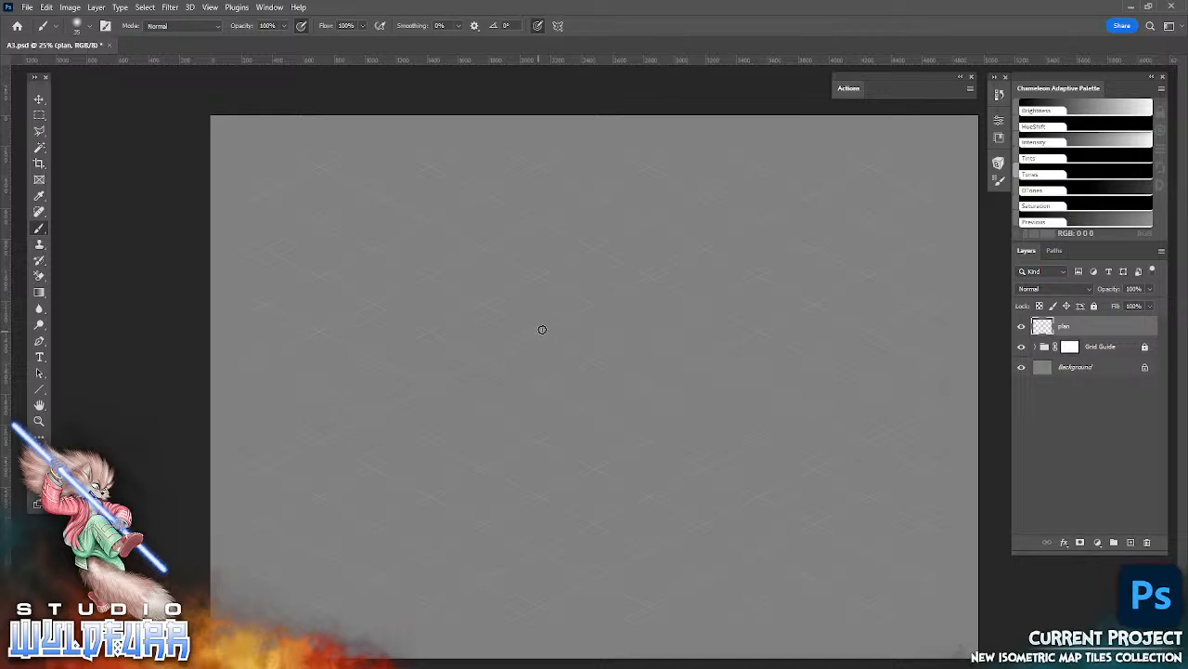
- Sketch the room's diamond-shaped floor outline in black along the isometric grid, leaving openings on the two back sides
{"action": "mouse_move", "coordinate": [538, 331]}
{"action": "left_mouse_down"}
{"action": "mouse_move", "coordinate": [588, 305]}
{"action": "mouse_move", "coordinate": [633, 323]}
{"action": "mouse_move", "coordinate": [715, 296]}
{"action": "left_mouse_up"}
{"action": "left_click_drag", "start_coordinate": [703, 354], "coordinate": [754, 327]}
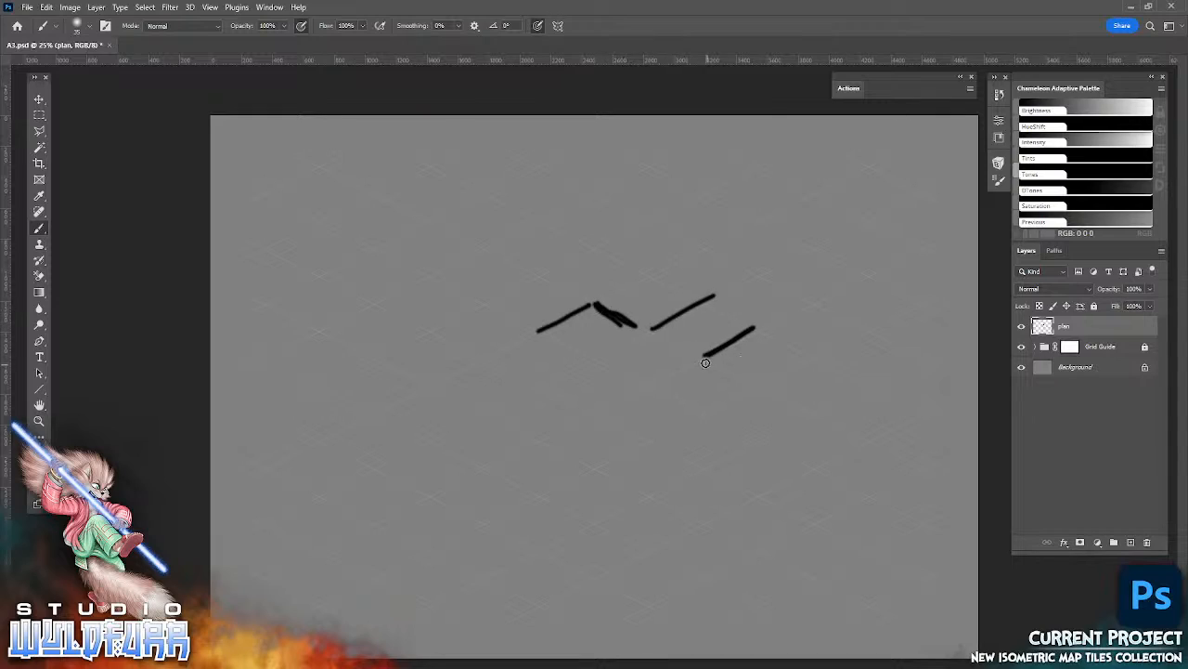
{"action": "mouse_move", "coordinate": [704, 360]}
{"action": "left_mouse_down"}
{"action": "mouse_move", "coordinate": [761, 385]}
{"action": "mouse_move", "coordinate": [598, 464]}
{"action": "left_mouse_up"}
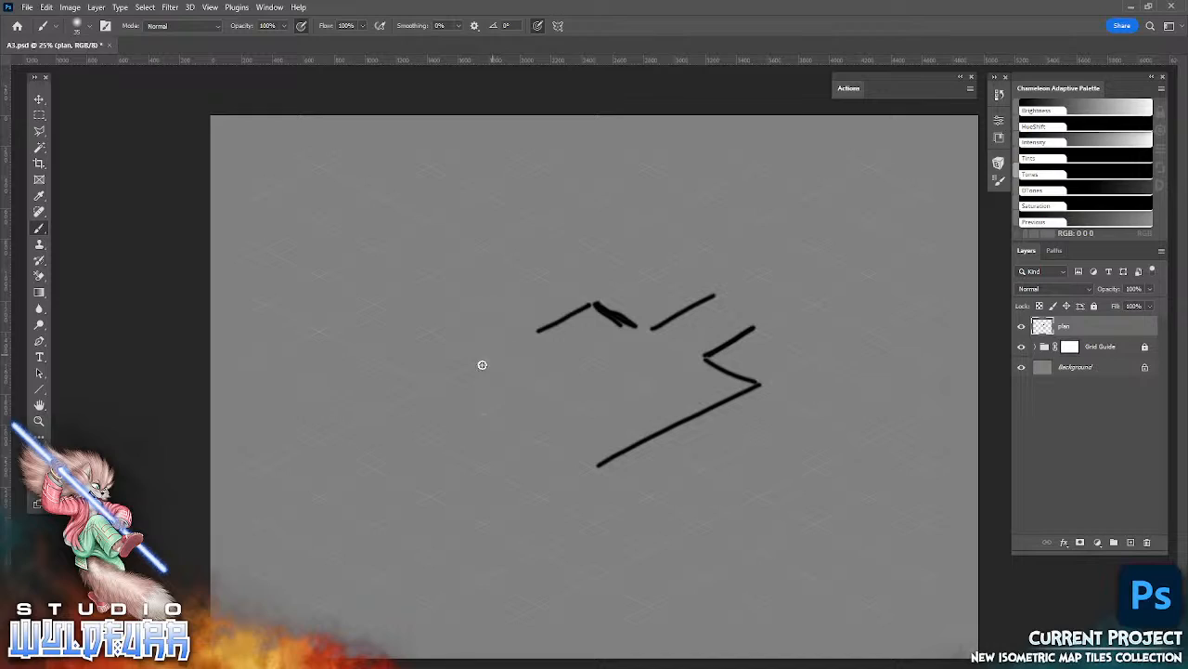
{"action": "mouse_move", "coordinate": [492, 356]}
{"action": "left_mouse_down"}
{"action": "mouse_move", "coordinate": [433, 384]}
{"action": "mouse_move", "coordinate": [567, 432]}
{"action": "left_mouse_up"}
{"action": "left_click_drag", "start_coordinate": [494, 416], "coordinate": [595, 466]}
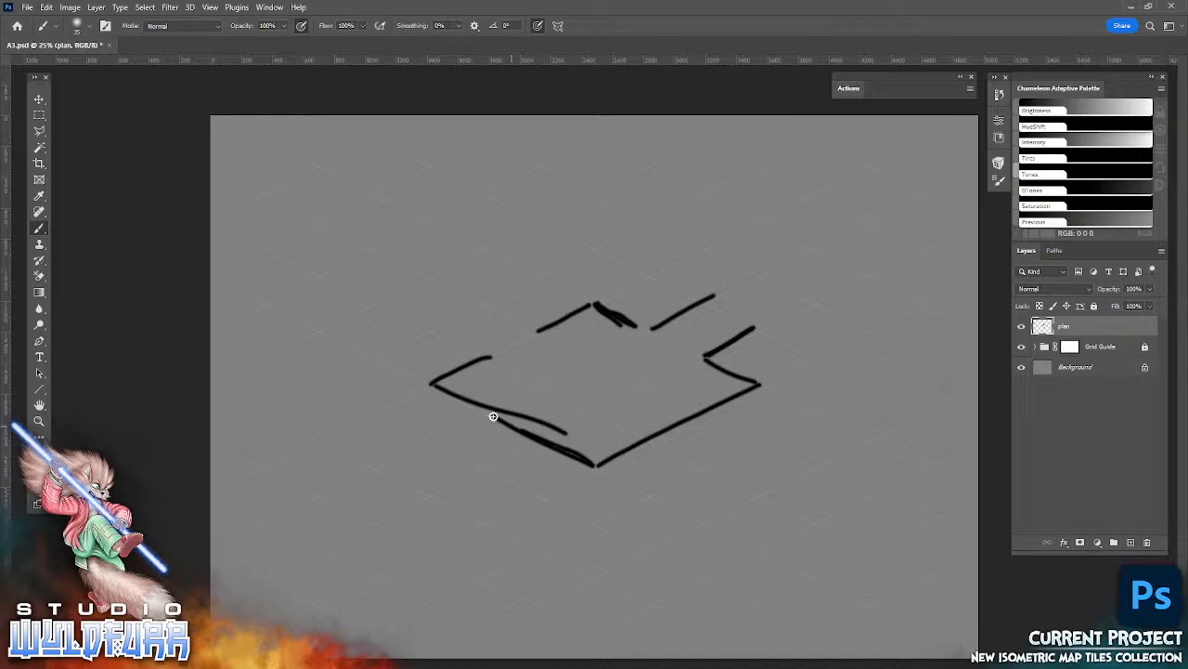
- Sketch two short passage walls at the back-left opening and an upright doorway frame at the back-right opening
{"action": "left_click_drag", "start_coordinate": [486, 355], "coordinate": [430, 329]}
{"action": "left_click_drag", "start_coordinate": [492, 309], "coordinate": [545, 340]}
{"action": "mouse_move", "coordinate": [652, 328]}
{"action": "left_mouse_down"}
{"action": "mouse_move", "coordinate": [652, 234]}
{"action": "mouse_move", "coordinate": [713, 294]}
{"action": "mouse_move", "coordinate": [706, 366]}
{"action": "left_mouse_up"}
{"action": "left_click_drag", "start_coordinate": [654, 328], "coordinate": [696, 355]}
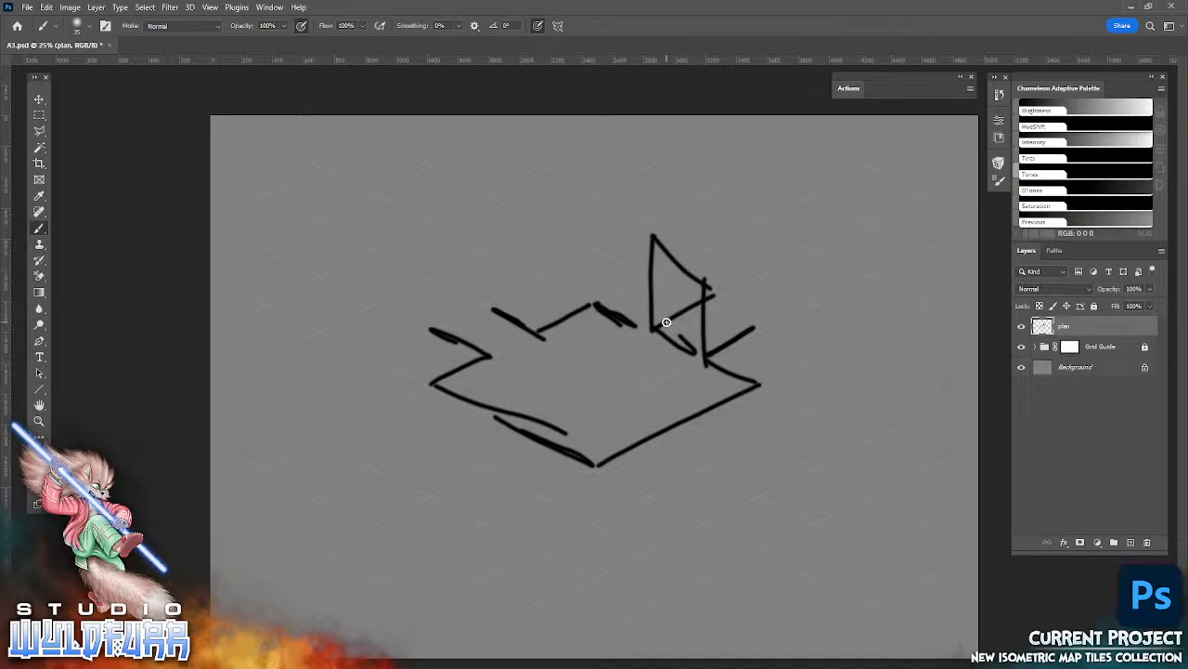
- Sketch a small block across the back-left opening and a short threshold stroke at the base of the back-right doorway frame
{"action": "left_click_drag", "start_coordinate": [509, 336], "coordinate": [493, 348]}
{"action": "mouse_move", "coordinate": [494, 349]}
{"action": "left_mouse_down"}
{"action": "mouse_move", "coordinate": [521, 359]}
{"action": "mouse_move", "coordinate": [528, 338]}
{"action": "left_mouse_up"}
{"action": "mouse_move", "coordinate": [528, 338]}
{"action": "left_mouse_down"}
{"action": "mouse_move", "coordinate": [521, 357]}
{"action": "mouse_move", "coordinate": [490, 355]}
{"action": "mouse_move", "coordinate": [535, 328]}
{"action": "left_mouse_up"}
{"action": "left_click_drag", "start_coordinate": [640, 327], "coordinate": [660, 336]}
- Switch to the Eraser Tool and enlarge its tip to 60 px
{"action": "left_click", "coordinate": [40, 277]}
{"action": "right_click", "coordinate": [40, 277]}
{"action": "left_click", "coordinate": [108, 278]}
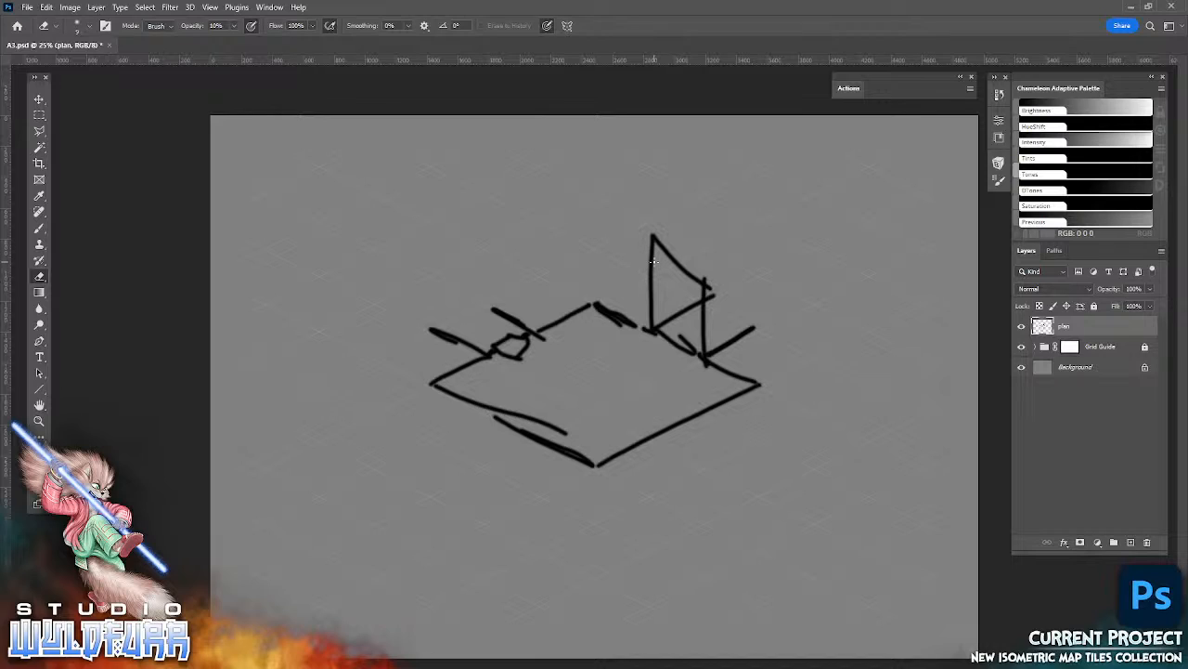
{"action": "key", "text": "]"}
{"action": "key", "text": "]"}
{"action": "key", "text": "]"}
{"action": "key", "text": "]"}
{"action": "key", "text": "]"}
{"action": "key", "text": "]"}
{"action": "key", "text": "]"}
{"action": "right_click", "coordinate": [40, 276]}
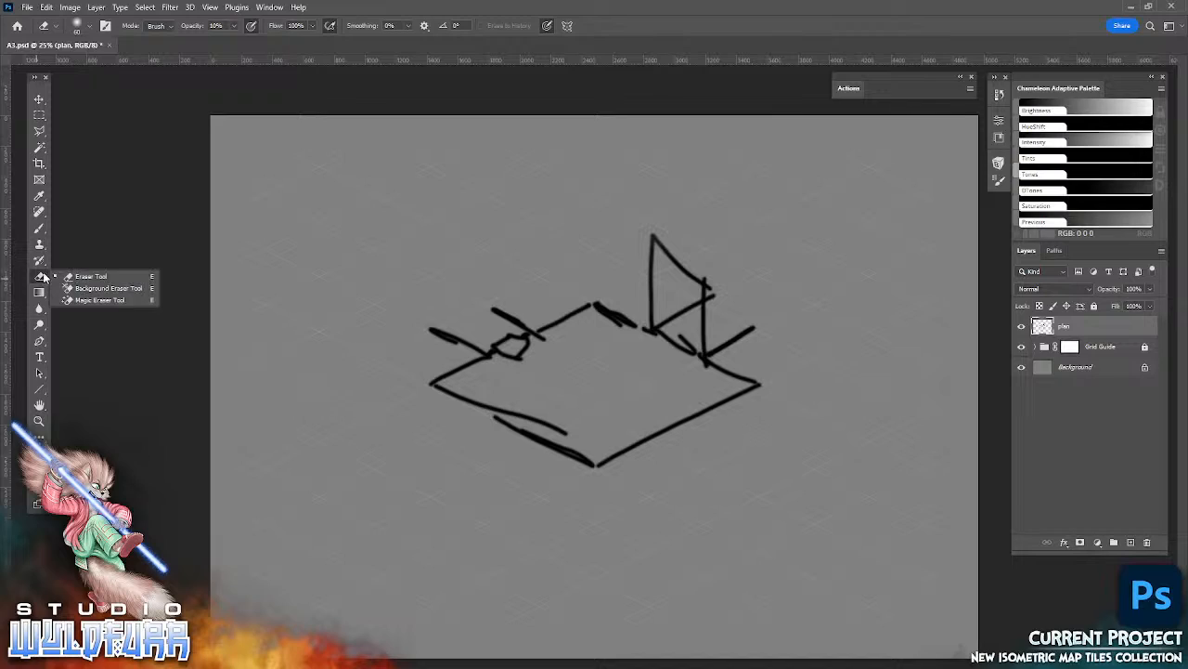
{"action": "left_click", "coordinate": [127, 276]}
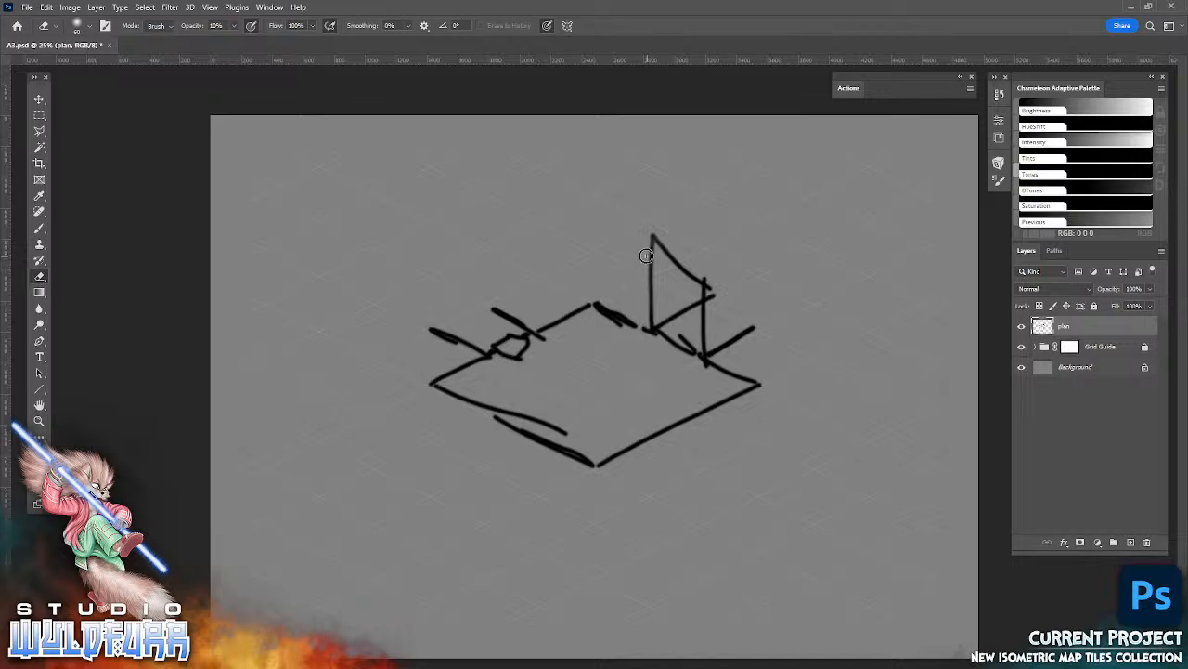
- Set the eraser opacity to 100% and erase the upright doorway frame above the back-right opening
{"action": "left_click", "coordinate": [233, 25]}
{"action": "left_click_drag", "start_coordinate": [239, 40], "coordinate": [316, 43]}
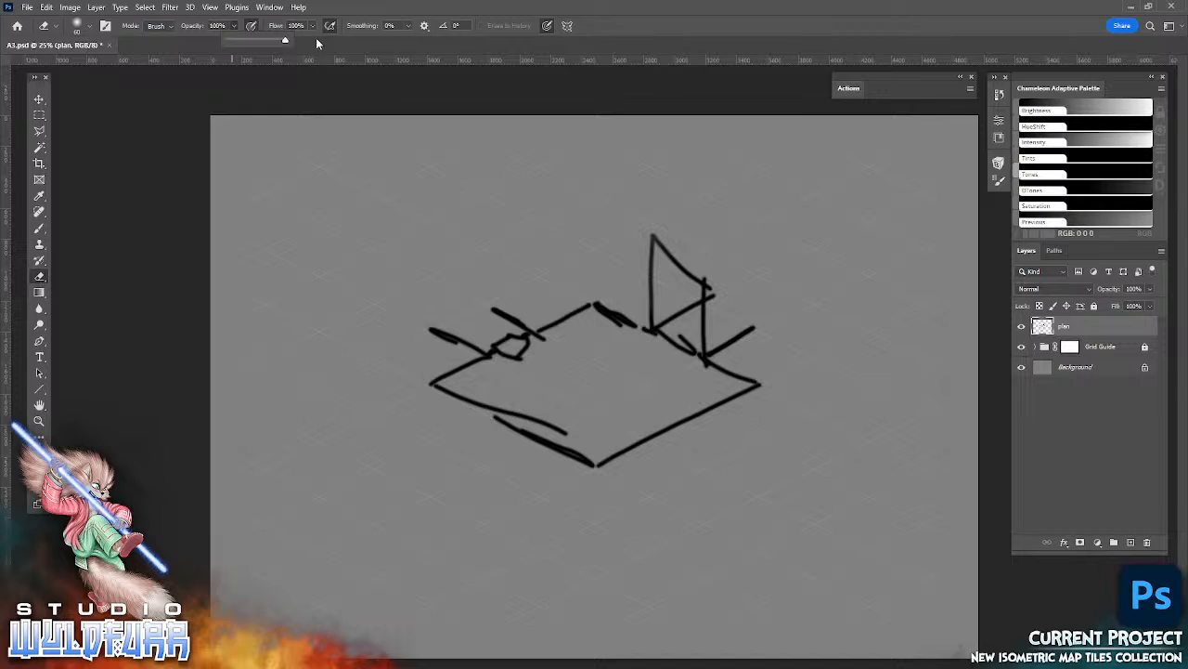
{"action": "mouse_move", "coordinate": [650, 268]}
{"action": "left_mouse_down"}
{"action": "mouse_move", "coordinate": [652, 322]}
{"action": "mouse_move", "coordinate": [660, 236]}
{"action": "mouse_move", "coordinate": [682, 283]}
{"action": "mouse_move", "coordinate": [684, 265]}
{"action": "mouse_move", "coordinate": [705, 292]}
{"action": "mouse_move", "coordinate": [705, 339]}
{"action": "mouse_move", "coordinate": [710, 272]}
{"action": "left_mouse_up"}
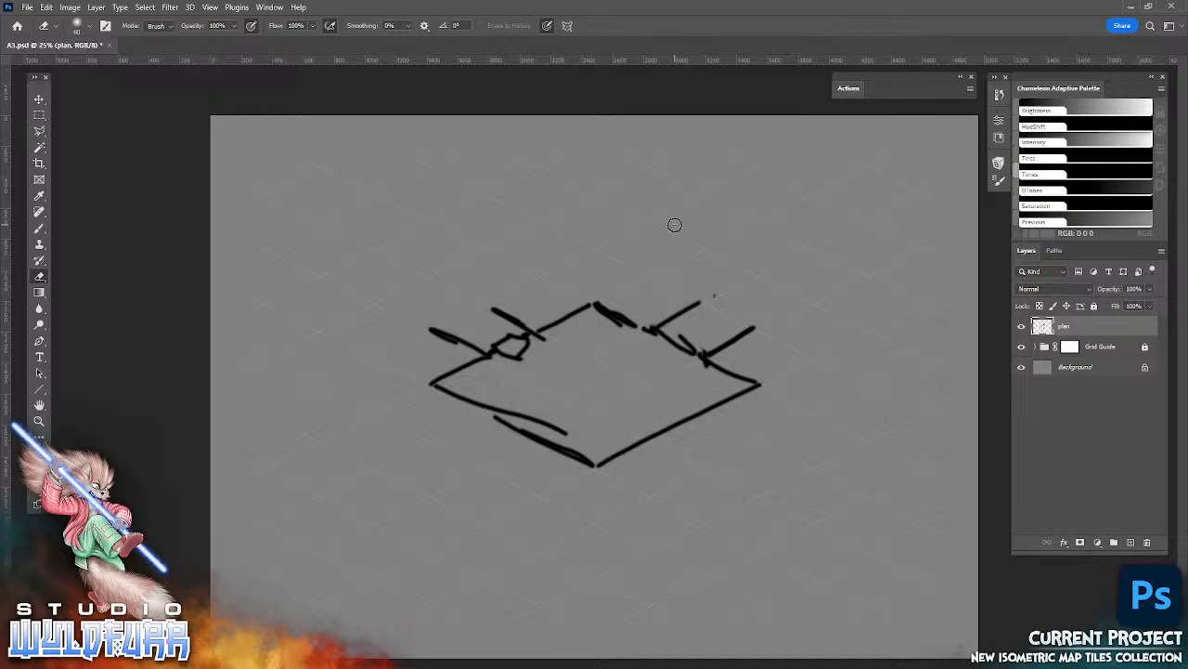
- Extend both walls of the back-right opening with the Brush Tool into a long corridor running away along the isometric grid
{"action": "key", "text": "b"}
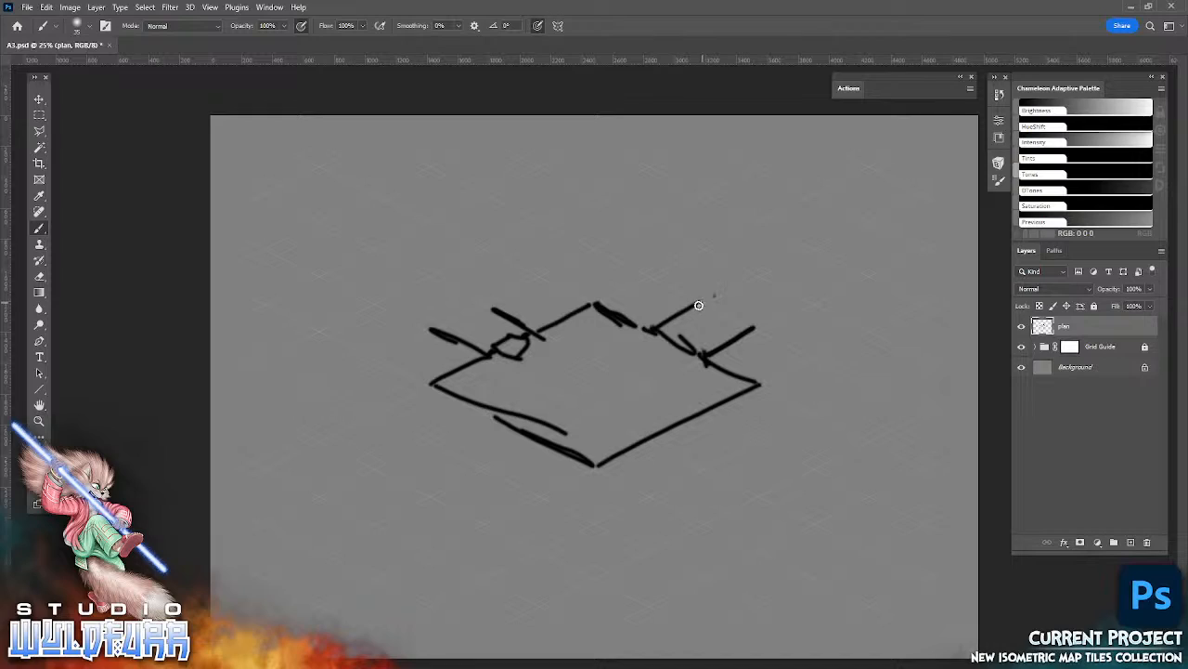
{"action": "left_click_drag", "start_coordinate": [688, 306], "coordinate": [820, 249]}
{"action": "left_click_drag", "start_coordinate": [736, 341], "coordinate": [821, 302]}
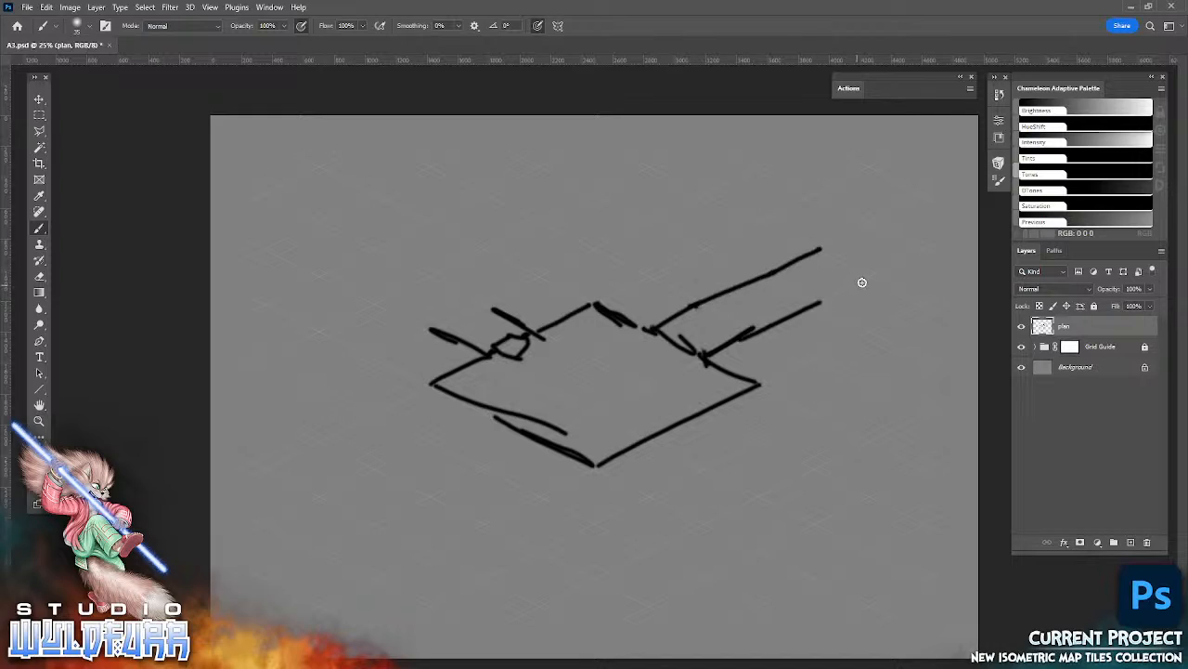
{"action": "left_click", "coordinate": [870, 275], "text": "shift"}
- Sketch two short passage walls off the room's front-right side and erase the wall segment between them
{"action": "left_click_drag", "start_coordinate": [703, 413], "coordinate": [752, 441]}
{"action": "left_click_drag", "start_coordinate": [647, 442], "coordinate": [706, 477]}
{"action": "key", "text": "e"}
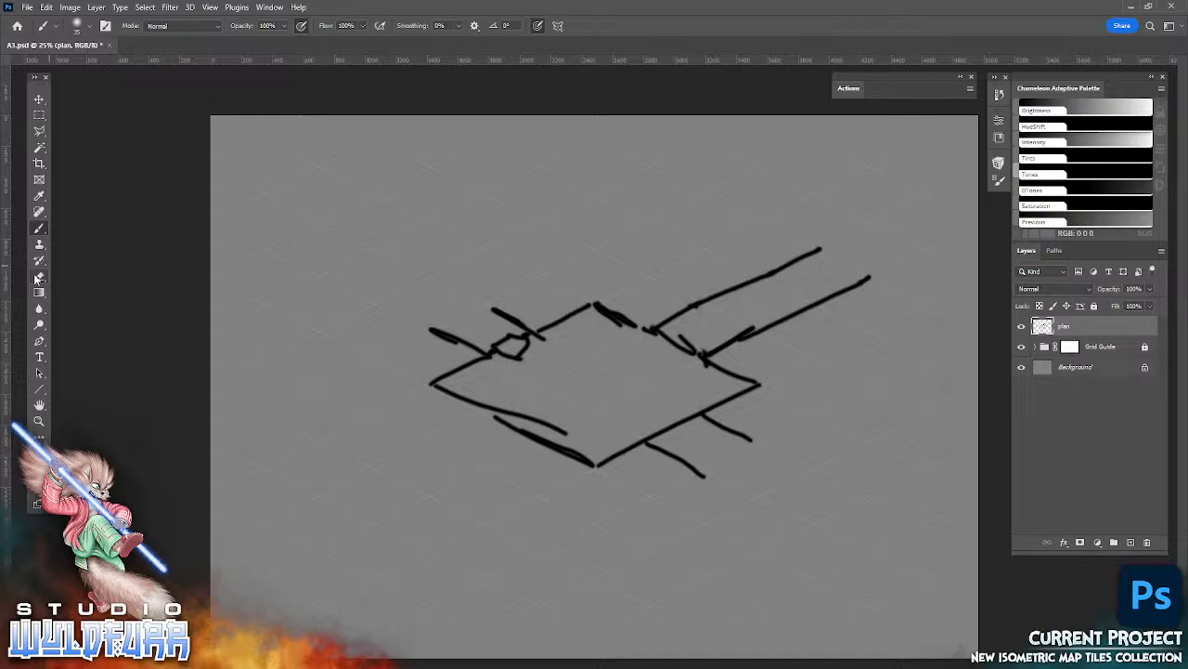
{"action": "mouse_move", "coordinate": [675, 429]}
{"action": "left_mouse_down"}
{"action": "mouse_move", "coordinate": [697, 417]}
{"action": "mouse_move", "coordinate": [660, 427]}
{"action": "mouse_move", "coordinate": [683, 417]}
{"action": "left_mouse_up"}
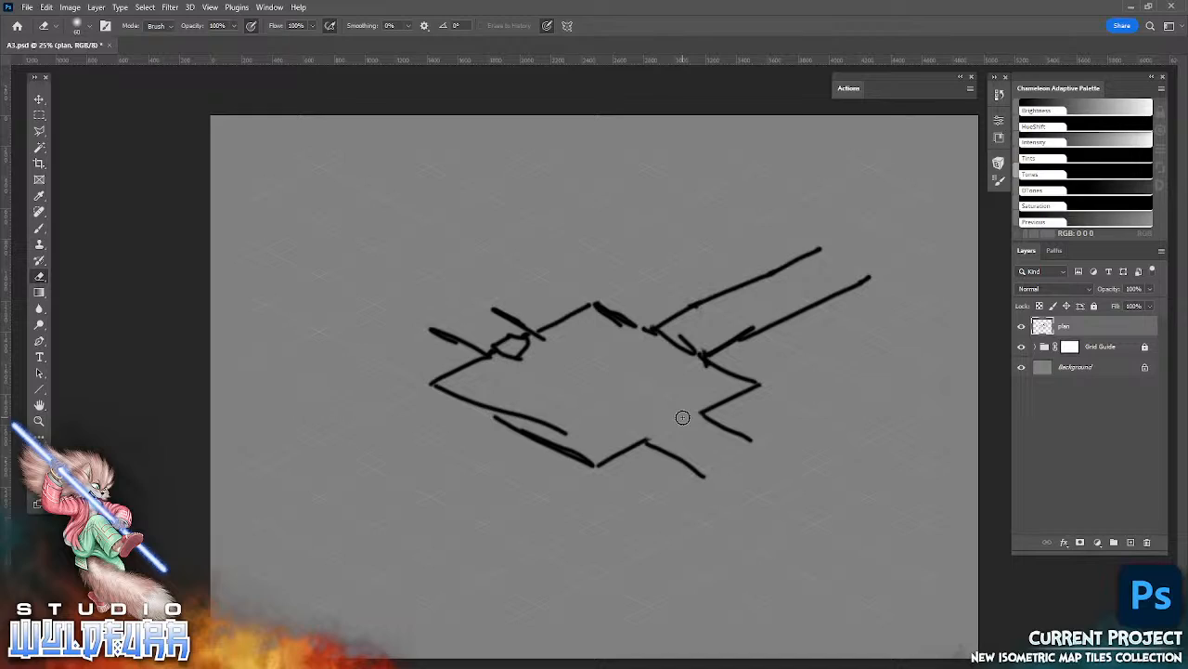
- Sketch a second, smaller diamond-shaped room with the Brush Tool at the end of the front-right passage
{"action": "left_click", "coordinate": [39, 229]}
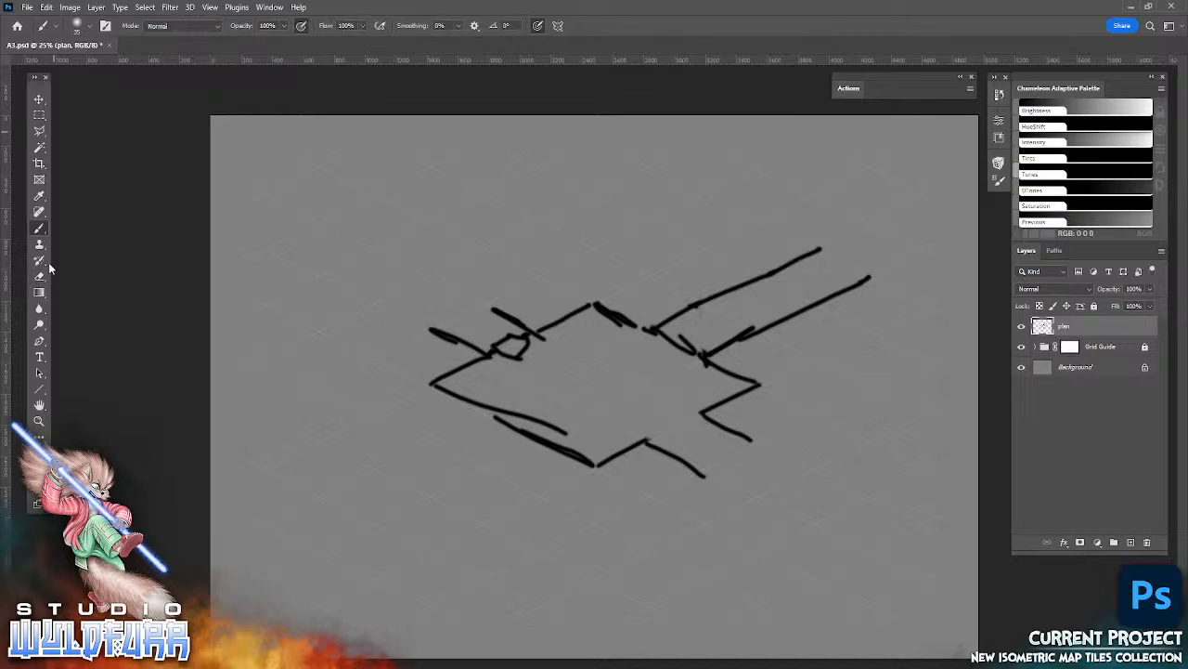
{"action": "mouse_move", "coordinate": [700, 473]}
{"action": "left_mouse_down"}
{"action": "mouse_move", "coordinate": [655, 499]}
{"action": "mouse_move", "coordinate": [758, 553]}
{"action": "mouse_move", "coordinate": [859, 497]}
{"action": "mouse_move", "coordinate": [791, 538]}
{"action": "left_mouse_up"}
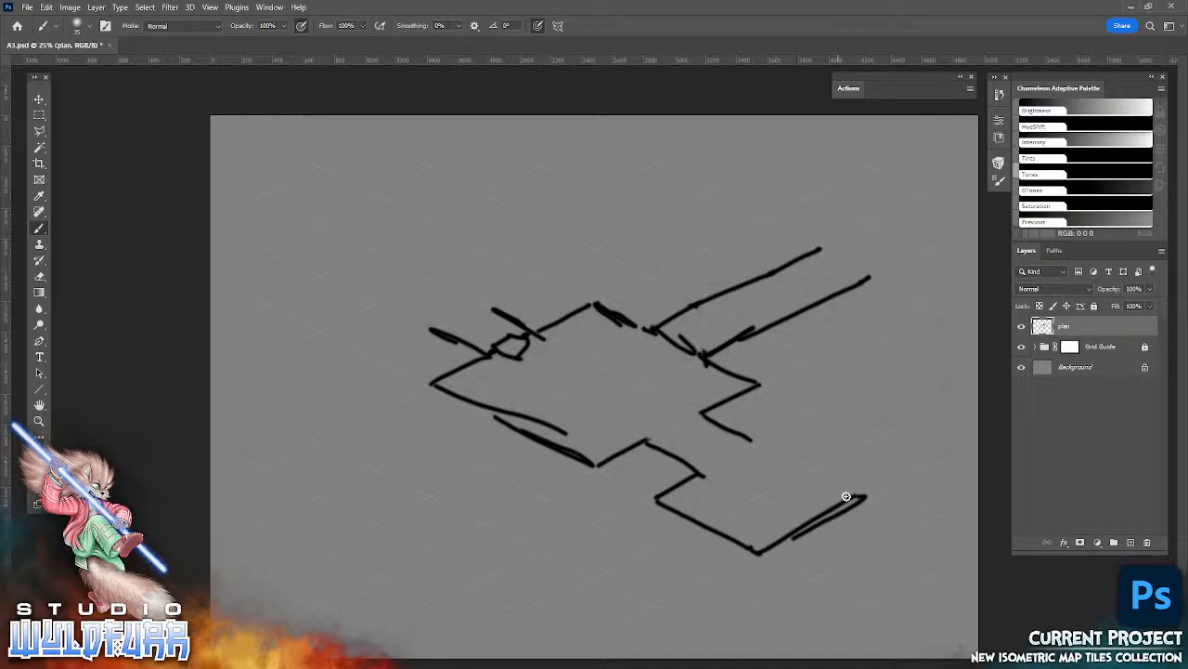
{"action": "left_click_drag", "start_coordinate": [757, 440], "coordinate": [862, 495]}
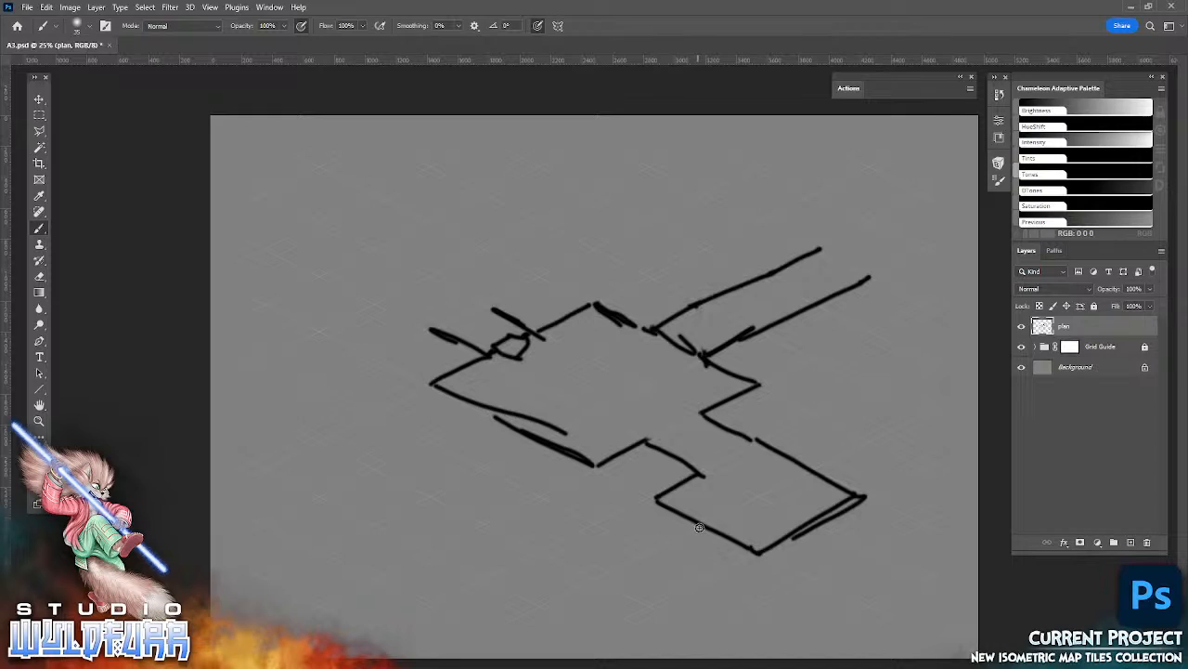
- Sketch a stepped staircase off the small room's front-left side and lower the plan layer's opacity to 18%
{"action": "mouse_move", "coordinate": [692, 529]}
{"action": "left_mouse_down"}
{"action": "mouse_move", "coordinate": [720, 546]}
{"action": "mouse_move", "coordinate": [686, 536]}
{"action": "mouse_move", "coordinate": [618, 611]}
{"action": "left_mouse_up"}
{"action": "mouse_move", "coordinate": [736, 555]}
{"action": "left_mouse_down"}
{"action": "mouse_move", "coordinate": [707, 599]}
{"action": "mouse_move", "coordinate": [635, 638]}
{"action": "left_mouse_up"}
{"action": "mouse_move", "coordinate": [633, 595]}
{"action": "left_mouse_down"}
{"action": "mouse_move", "coordinate": [679, 593]}
{"action": "mouse_move", "coordinate": [661, 579]}
{"action": "mouse_move", "coordinate": [695, 576]}
{"action": "mouse_move", "coordinate": [694, 549]}
{"action": "mouse_move", "coordinate": [757, 552]}
{"action": "left_mouse_up"}
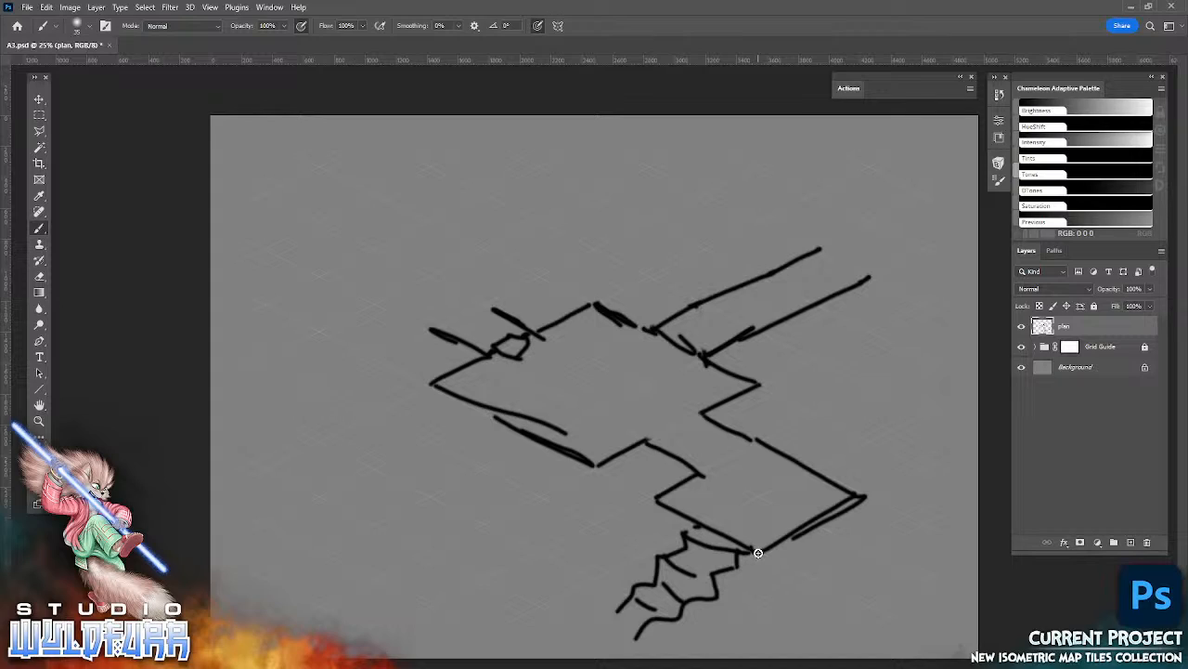
{"action": "left_click", "coordinate": [1149, 289]}
{"action": "left_click_drag", "start_coordinate": [1123, 310], "coordinate": [1107, 306]}
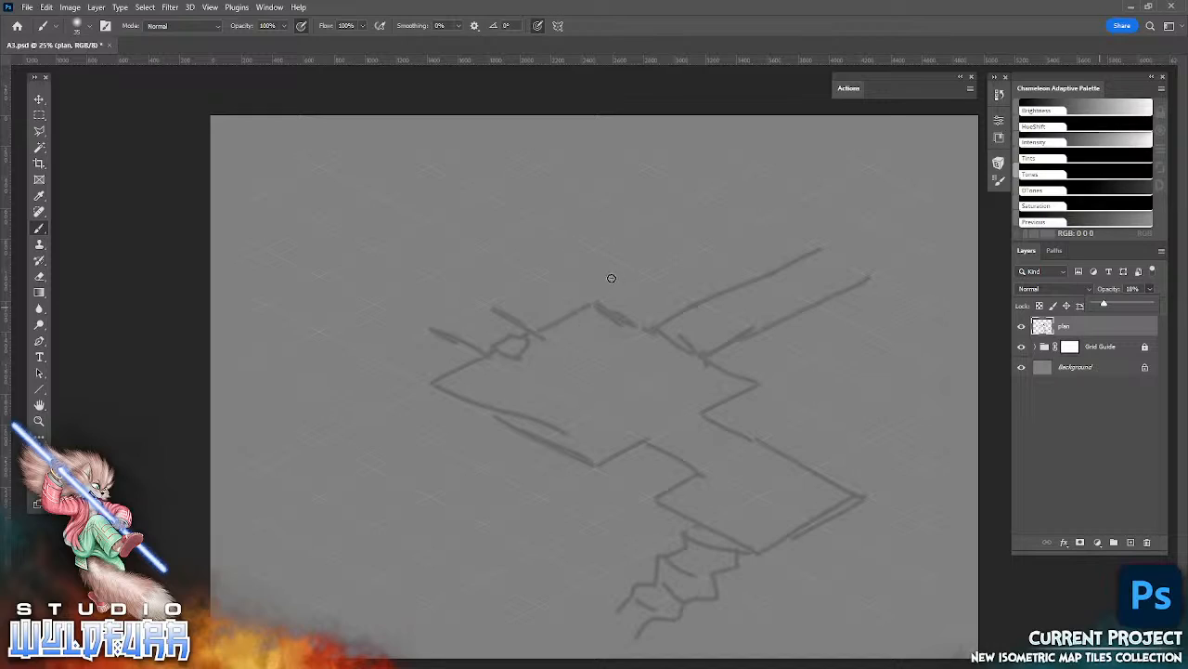
- Draw an arrow pointing down at the main room's back corner, clear it using a rectangular marquee selection, and deselect
{"action": "left_click_drag", "start_coordinate": [595, 219], "coordinate": [594, 296]}
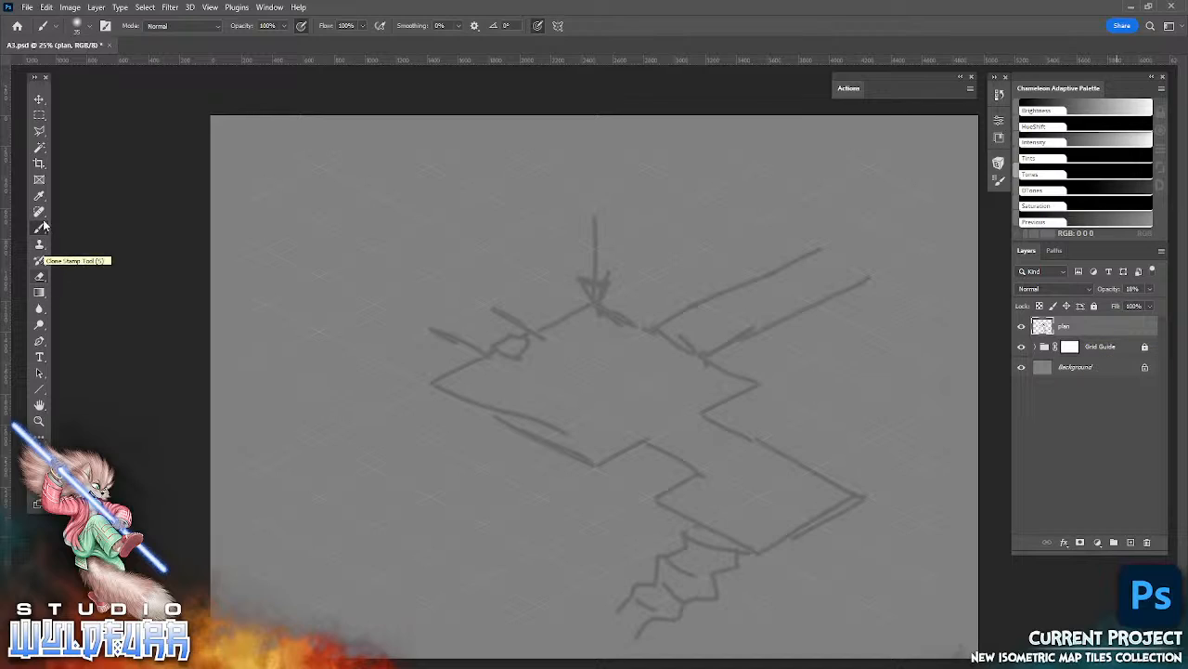
{"action": "left_click", "coordinate": [39, 115]}
{"action": "mouse_move", "coordinate": [563, 171]}
{"action": "left_mouse_down"}
{"action": "mouse_move", "coordinate": [645, 312]}
{"action": "mouse_move", "coordinate": [647, 284]}
{"action": "mouse_move", "coordinate": [651, 297]}
{"action": "left_mouse_up"}
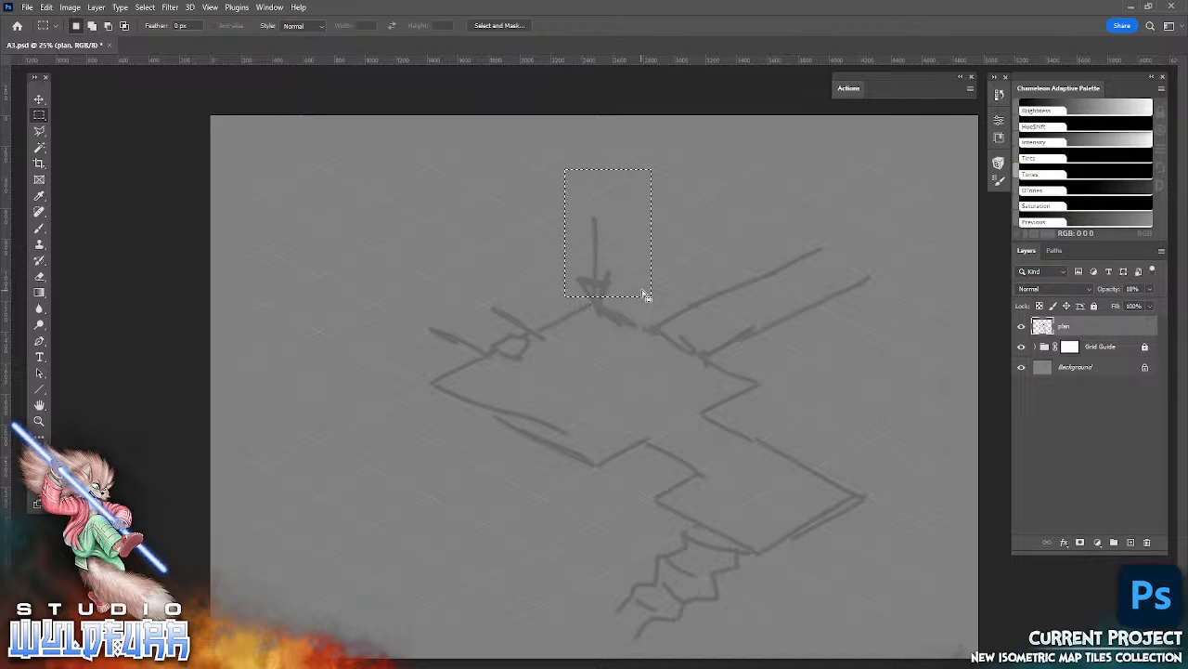
{"action": "key", "text": "Delete"}
{"action": "left_click", "coordinate": [147, 7]}
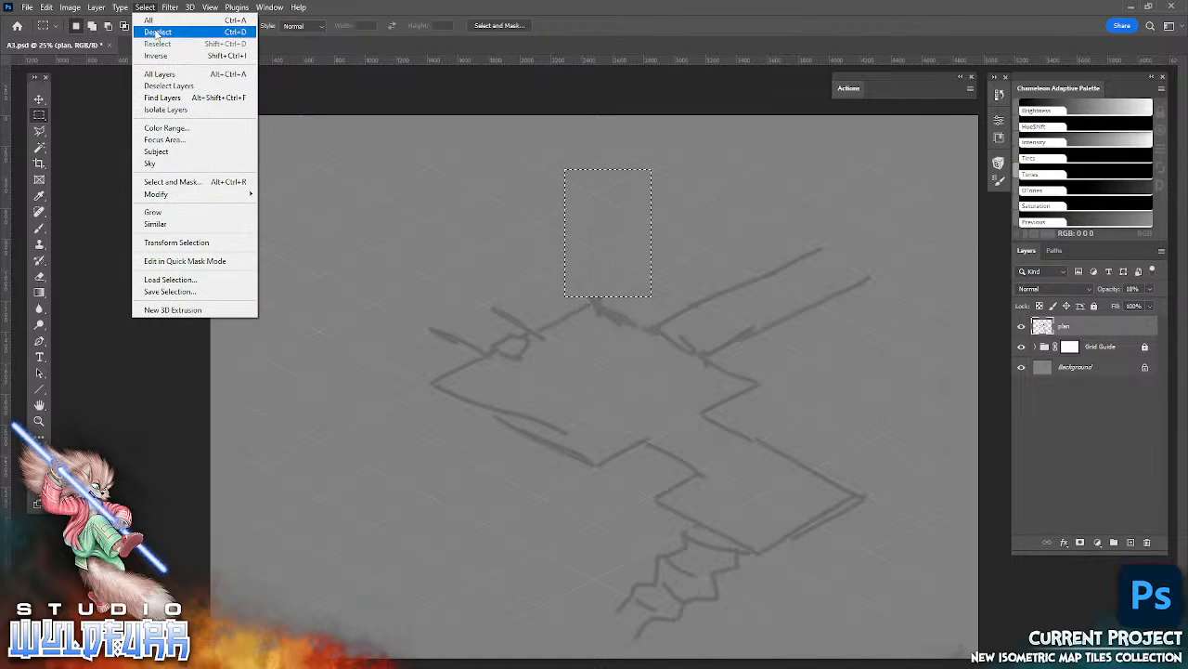
{"action": "left_click", "coordinate": [160, 37]}
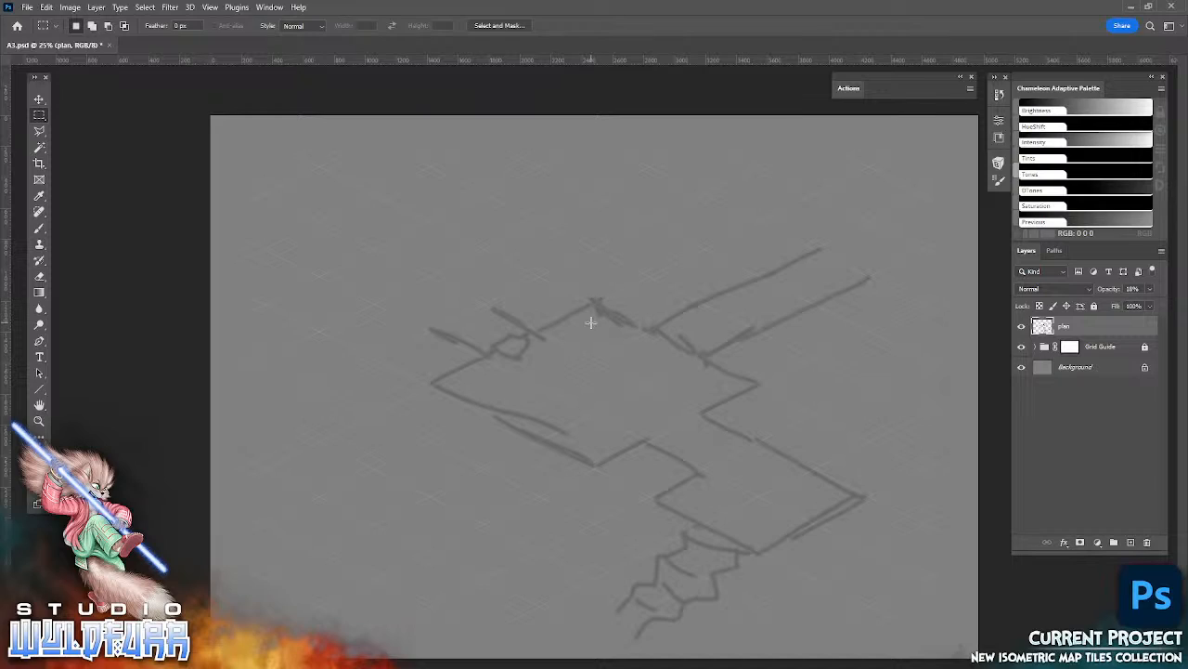
- Add a new layer and sketch four adjoining tile diamonds in black around the main room's back corner
{"action": "left_click", "coordinate": [1131, 541]}
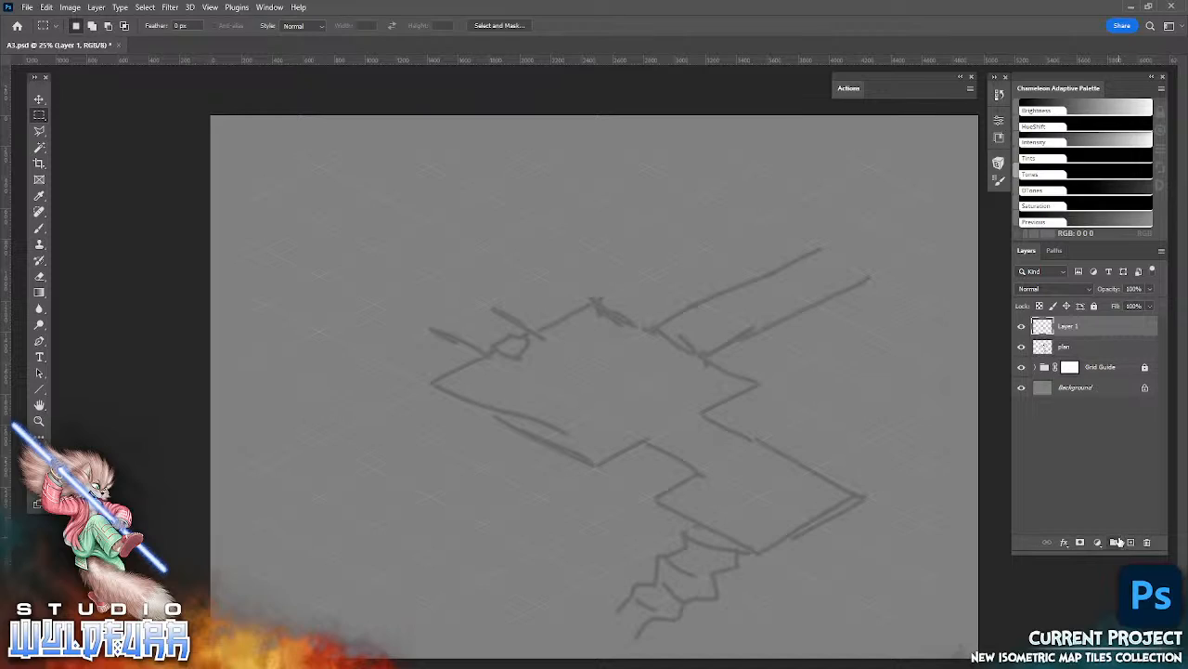
{"action": "left_click", "coordinate": [42, 232]}
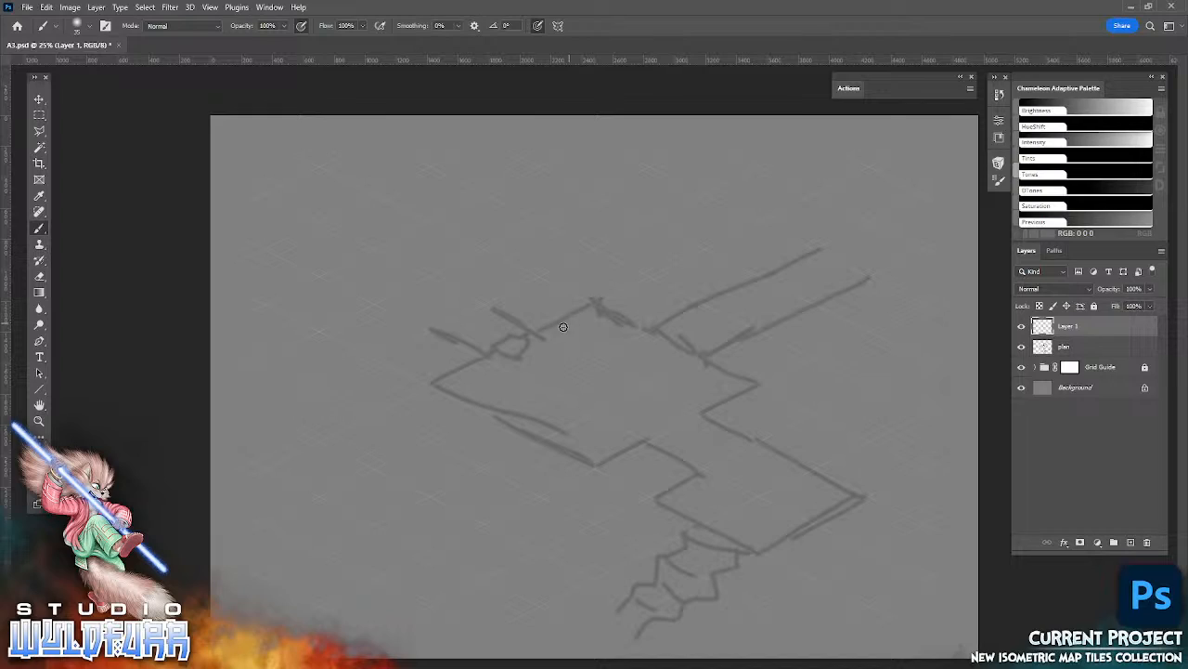
{"action": "mouse_move", "coordinate": [584, 307]}
{"action": "left_mouse_down"}
{"action": "mouse_move", "coordinate": [541, 332]}
{"action": "mouse_move", "coordinate": [592, 356]}
{"action": "mouse_move", "coordinate": [640, 335]}
{"action": "mouse_move", "coordinate": [585, 307]}
{"action": "left_mouse_up"}
{"action": "left_click", "coordinate": [503, 297]}
{"action": "mouse_move", "coordinate": [539, 332]}
{"action": "left_mouse_down"}
{"action": "mouse_move", "coordinate": [527, 289]}
{"action": "mouse_move", "coordinate": [557, 281]}
{"action": "mouse_move", "coordinate": [576, 305]}
{"action": "mouse_move", "coordinate": [546, 322]}
{"action": "left_mouse_up"}
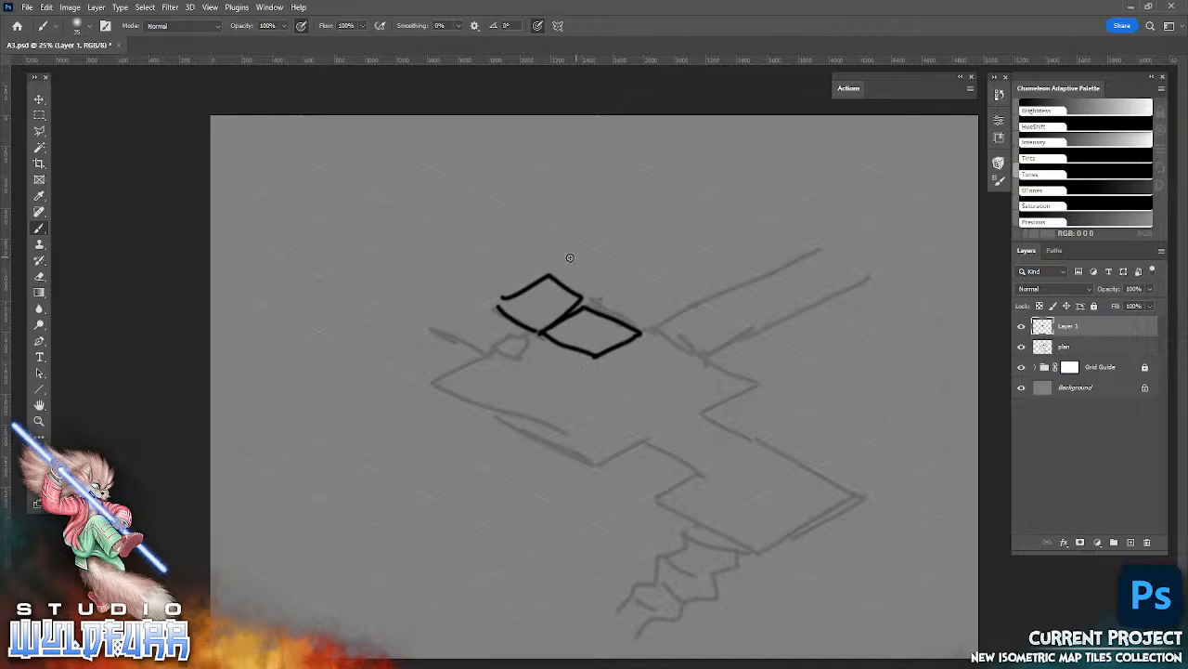
{"action": "left_click_drag", "start_coordinate": [549, 272], "coordinate": [583, 255]}
{"action": "mouse_move", "coordinate": [577, 305]}
{"action": "left_mouse_down"}
{"action": "mouse_move", "coordinate": [611, 306]}
{"action": "mouse_move", "coordinate": [642, 274]}
{"action": "left_mouse_up"}
{"action": "mouse_move", "coordinate": [584, 247]}
{"action": "left_mouse_down"}
{"action": "mouse_move", "coordinate": [639, 273]}
{"action": "mouse_move", "coordinate": [615, 304]}
{"action": "mouse_move", "coordinate": [673, 318]}
{"action": "mouse_move", "coordinate": [641, 274]}
{"action": "left_mouse_up"}
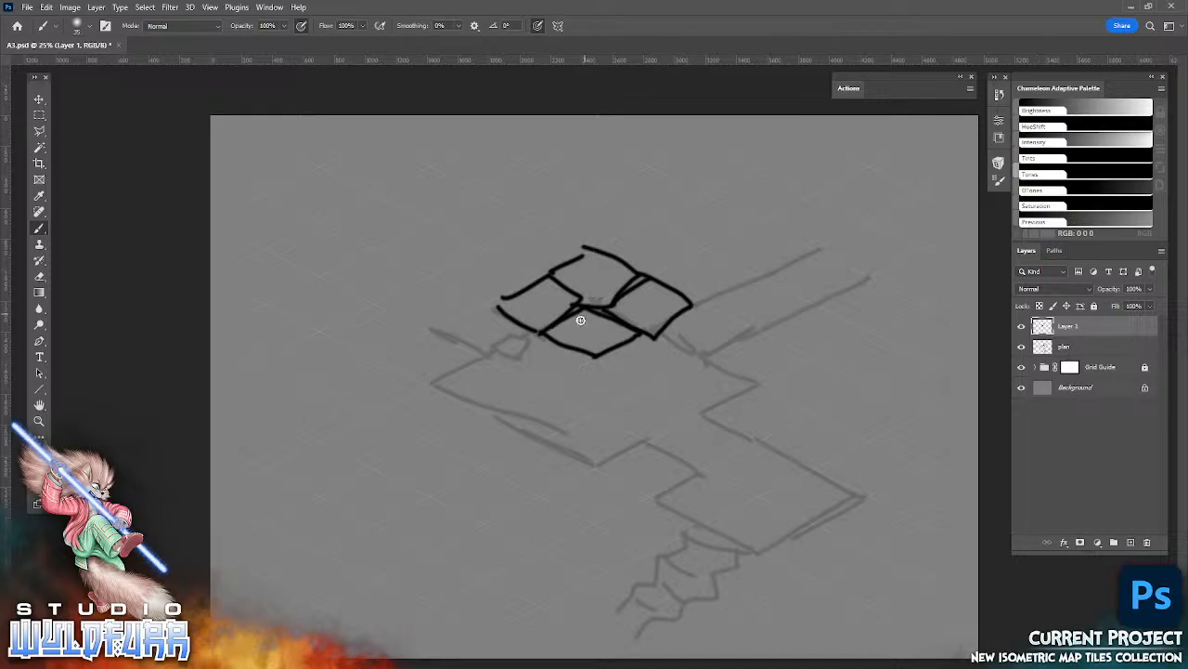
- Hatch the front tile diamond, mark the three tiles behind it, and delete the scratch layer
{"action": "mouse_move", "coordinate": [551, 334]}
{"action": "left_mouse_down"}
{"action": "mouse_move", "coordinate": [609, 321]}
{"action": "mouse_move", "coordinate": [603, 351]}
{"action": "mouse_move", "coordinate": [629, 341]}
{"action": "mouse_move", "coordinate": [585, 348]}
{"action": "left_mouse_up"}
{"action": "mouse_move", "coordinate": [548, 280]}
{"action": "left_mouse_down"}
{"action": "mouse_move", "coordinate": [538, 324]}
{"action": "mouse_move", "coordinate": [563, 306]}
{"action": "left_mouse_up"}
{"action": "mouse_move", "coordinate": [587, 261]}
{"action": "left_mouse_down"}
{"action": "mouse_move", "coordinate": [662, 300]}
{"action": "mouse_move", "coordinate": [647, 319]}
{"action": "left_mouse_up"}
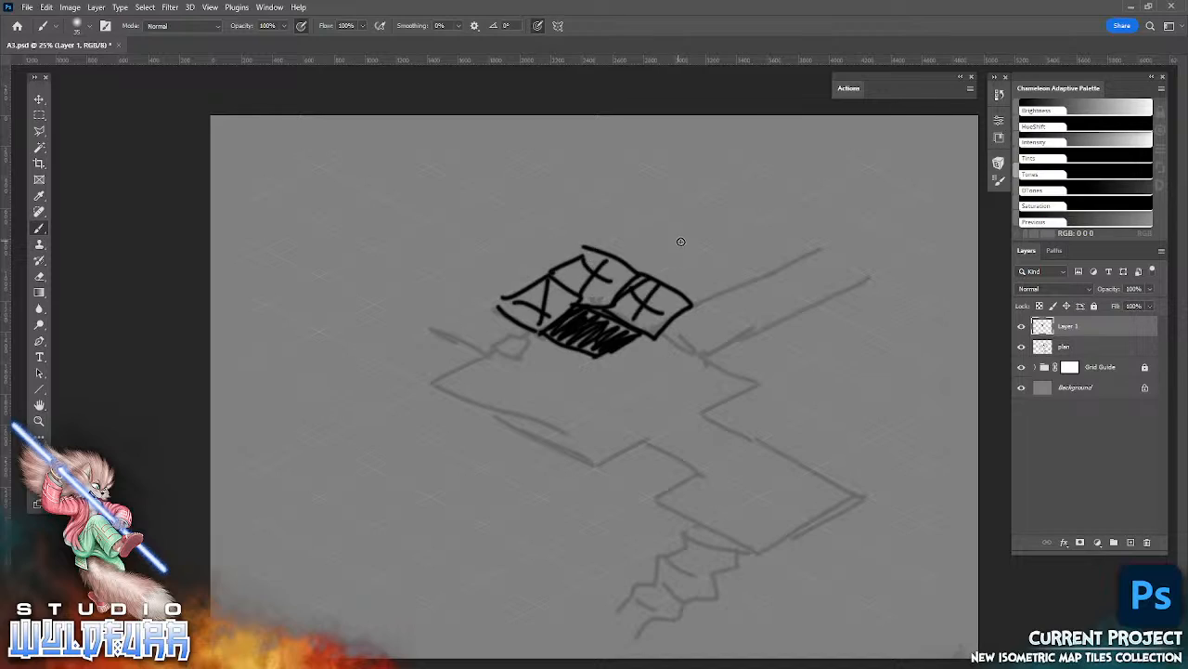
{"action": "left_click_drag", "start_coordinate": [703, 195], "coordinate": [700, 288]}
{"action": "left_click_drag", "start_coordinate": [711, 264], "coordinate": [700, 288]}
{"action": "left_click_drag", "start_coordinate": [1090, 326], "coordinate": [1144, 541]}
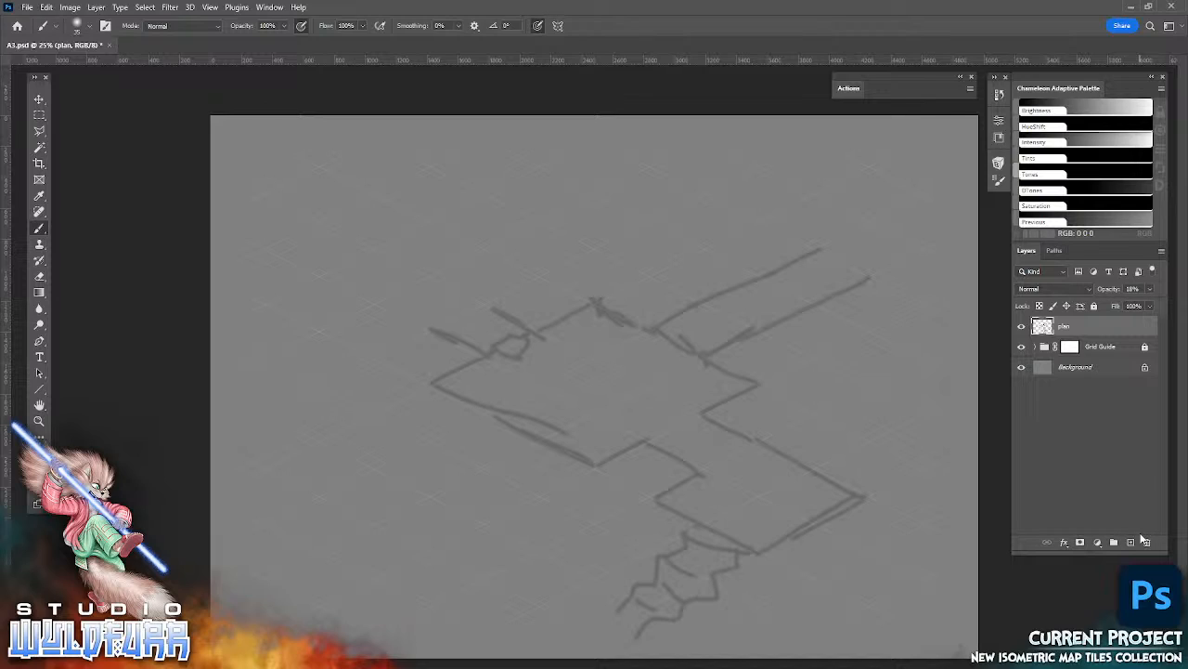
- Activate the Move Tool, switch to File Explorer, and open the Stone Wall Tiles folder
{"action": "key", "text": "z"}
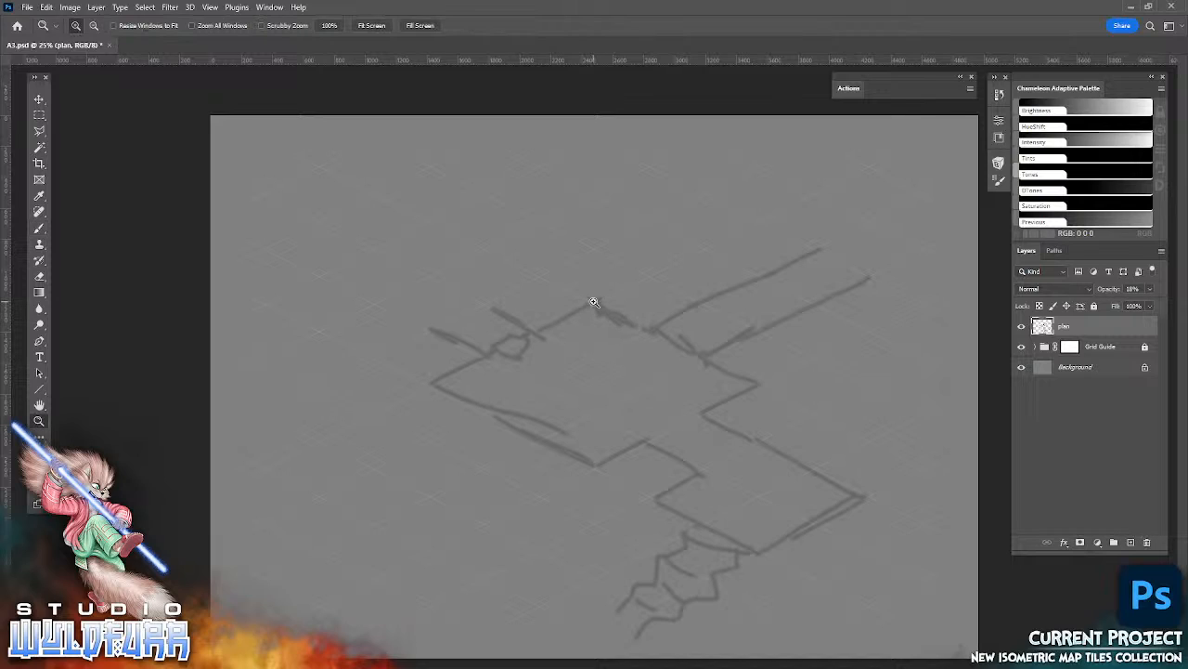
{"action": "right_click", "coordinate": [592, 300]}
{"action": "left_click", "coordinate": [624, 320]}
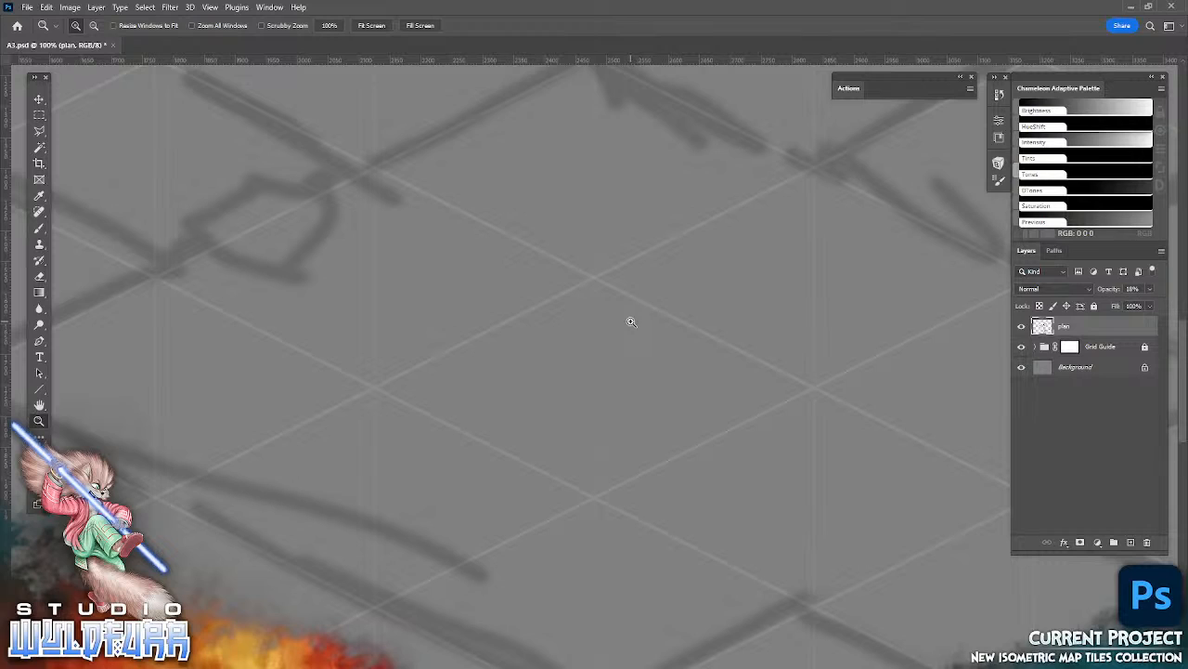
{"action": "left_click", "coordinate": [39, 99]}
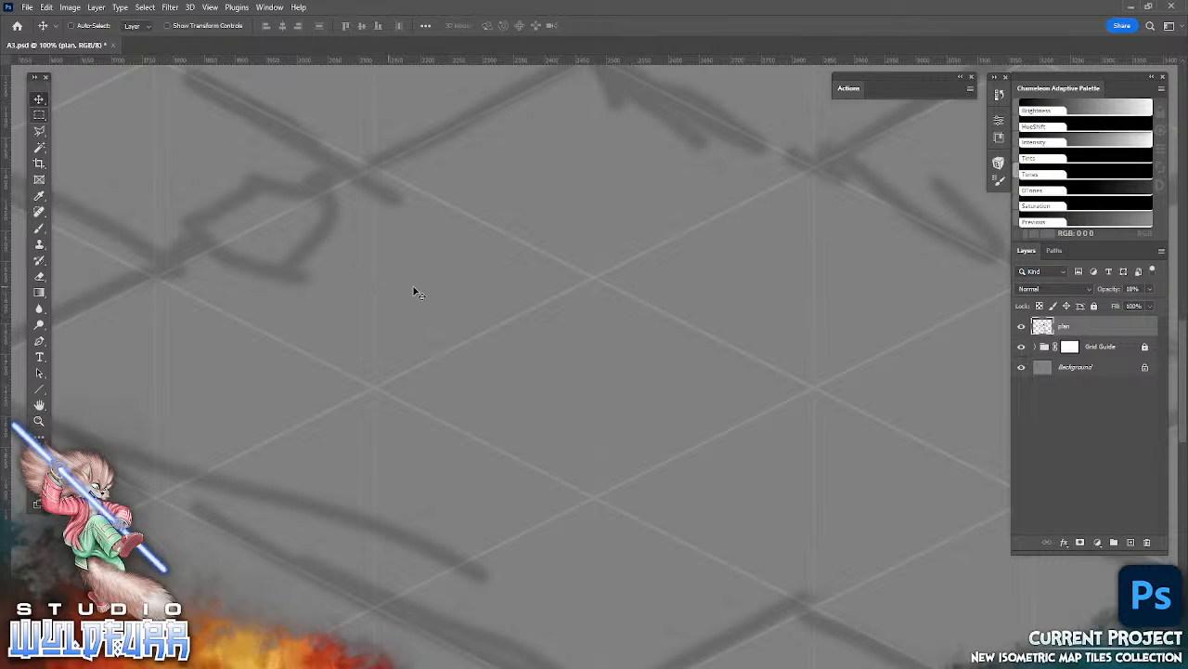
{"action": "mouse_move", "coordinate": [541, 253]}
{"action": "left_mouse_down"}
{"action": "mouse_move", "coordinate": [603, 355]}
{"action": "mouse_move", "coordinate": [549, 597]}
{"action": "mouse_move", "coordinate": [492, 585]}
{"action": "left_mouse_up"}
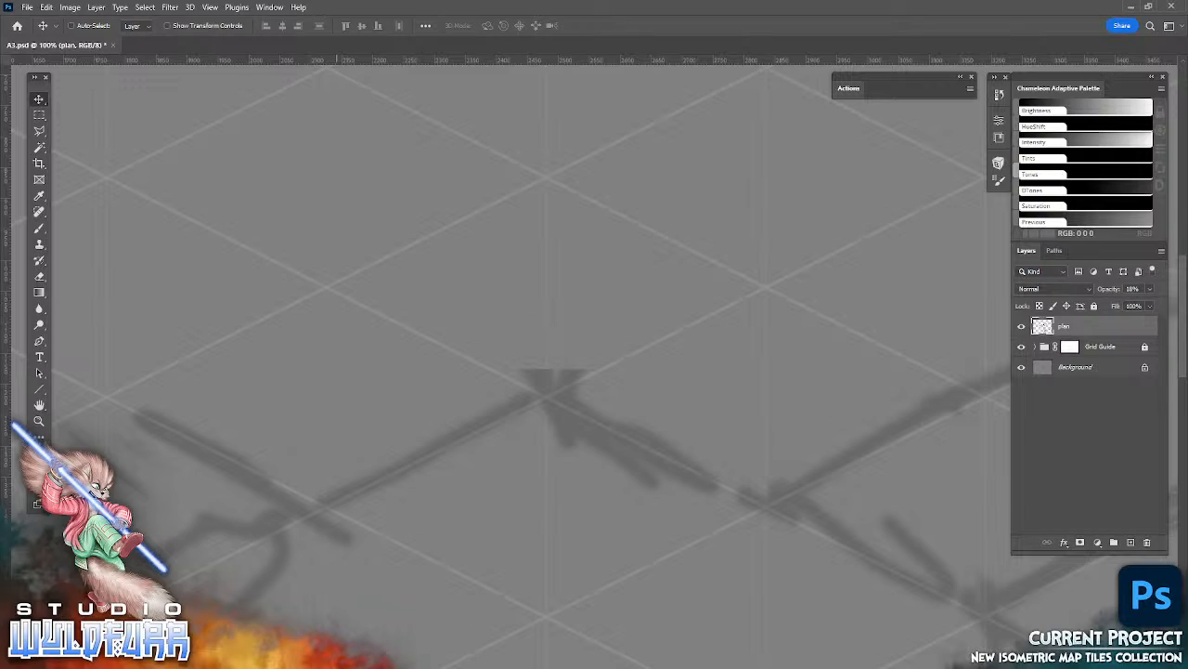
{"action": "key", "text": "alt+Tab"}
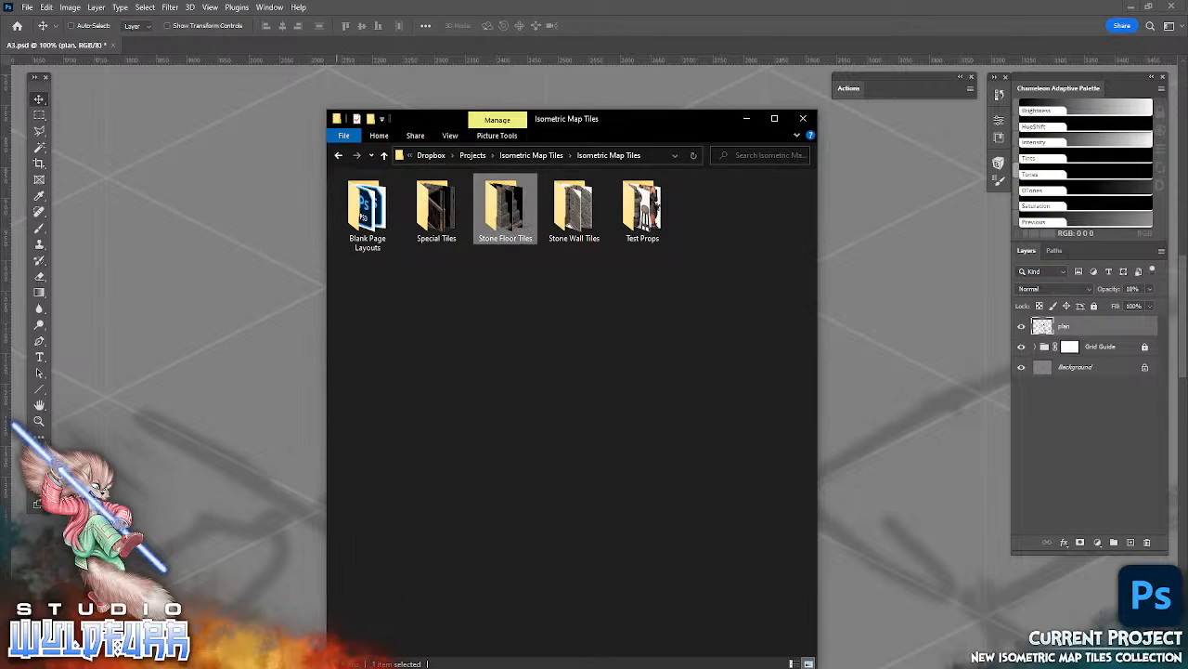
{"action": "double_click", "coordinate": [574, 215]}
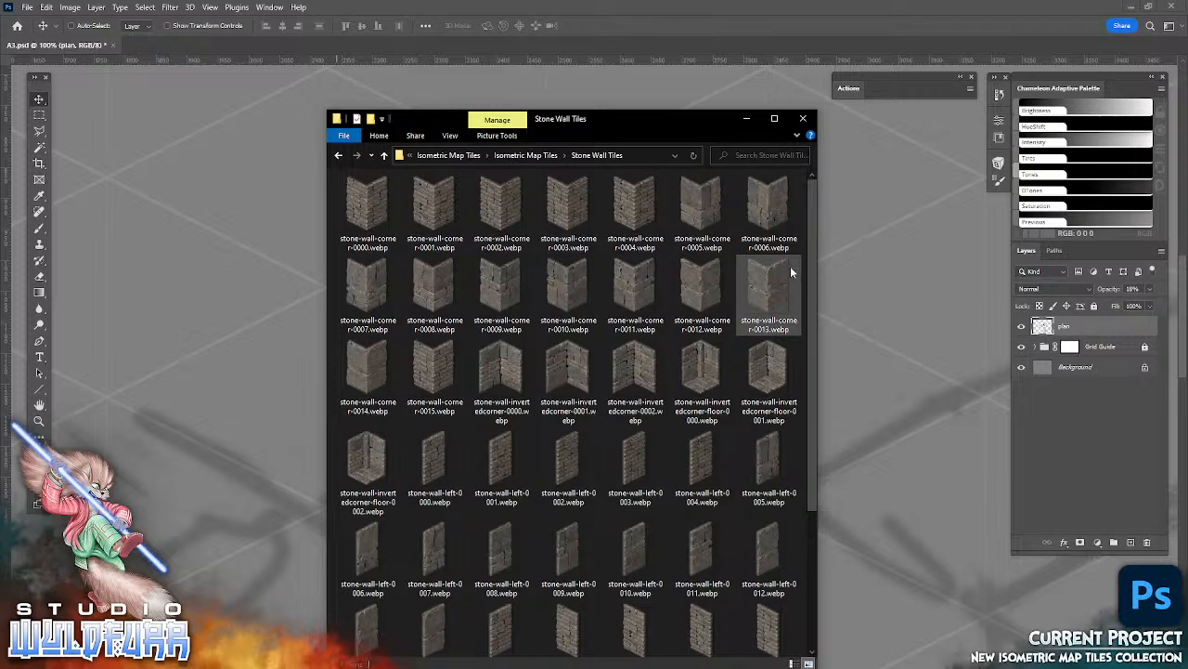
- Browse the wall tiles and place stone-wall-invertedcorner-floor-0000.webp in the A3 document as a new layer above plan
{"action": "mouse_move", "coordinate": [813, 258]}
{"action": "left_mouse_down"}
{"action": "mouse_move", "coordinate": [812, 437]}
{"action": "mouse_move", "coordinate": [807, 256]}
{"action": "left_mouse_up"}
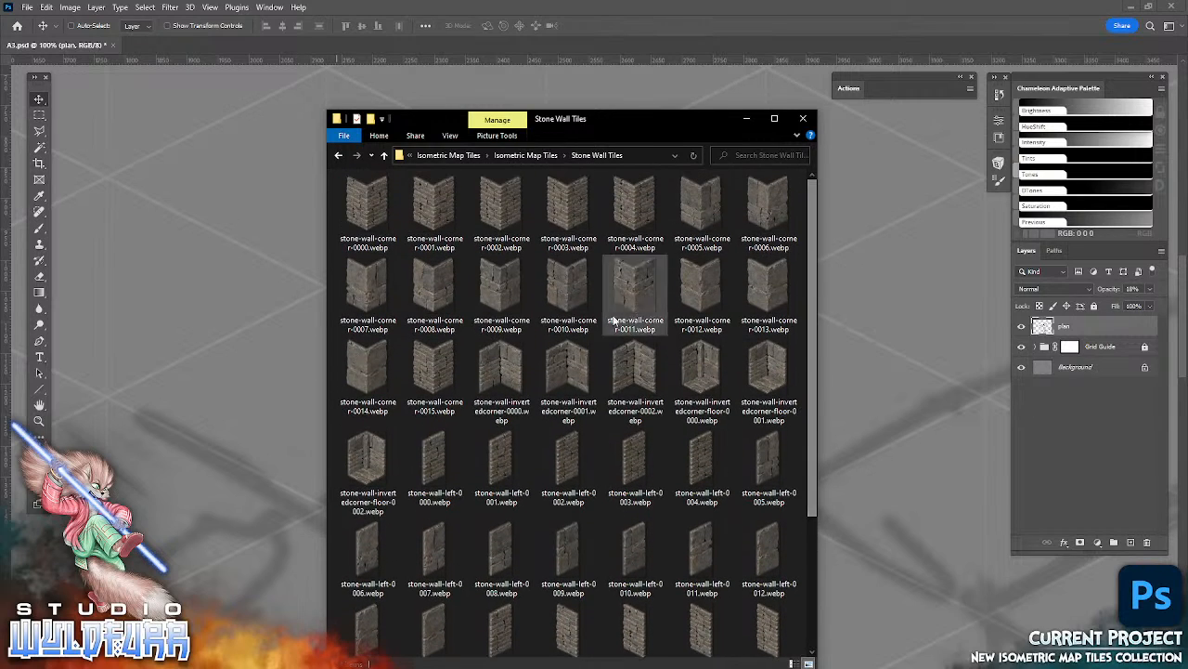
{"action": "left_click_drag", "start_coordinate": [812, 318], "coordinate": [813, 448]}
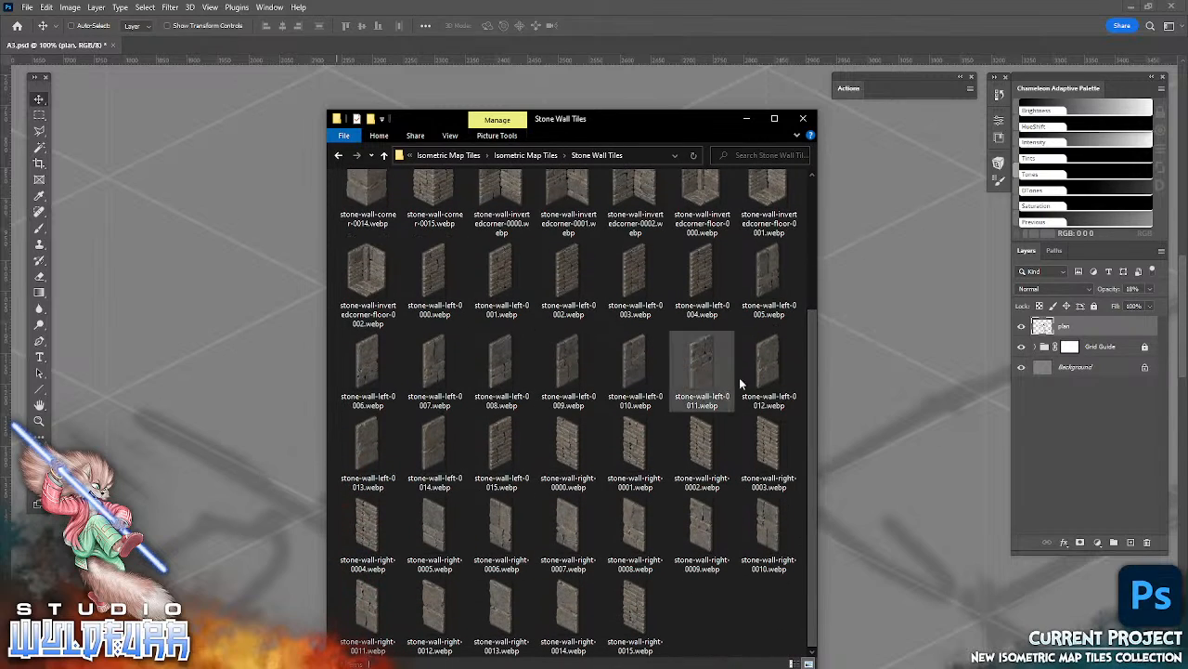
{"action": "left_click_drag", "start_coordinate": [809, 343], "coordinate": [806, 209]}
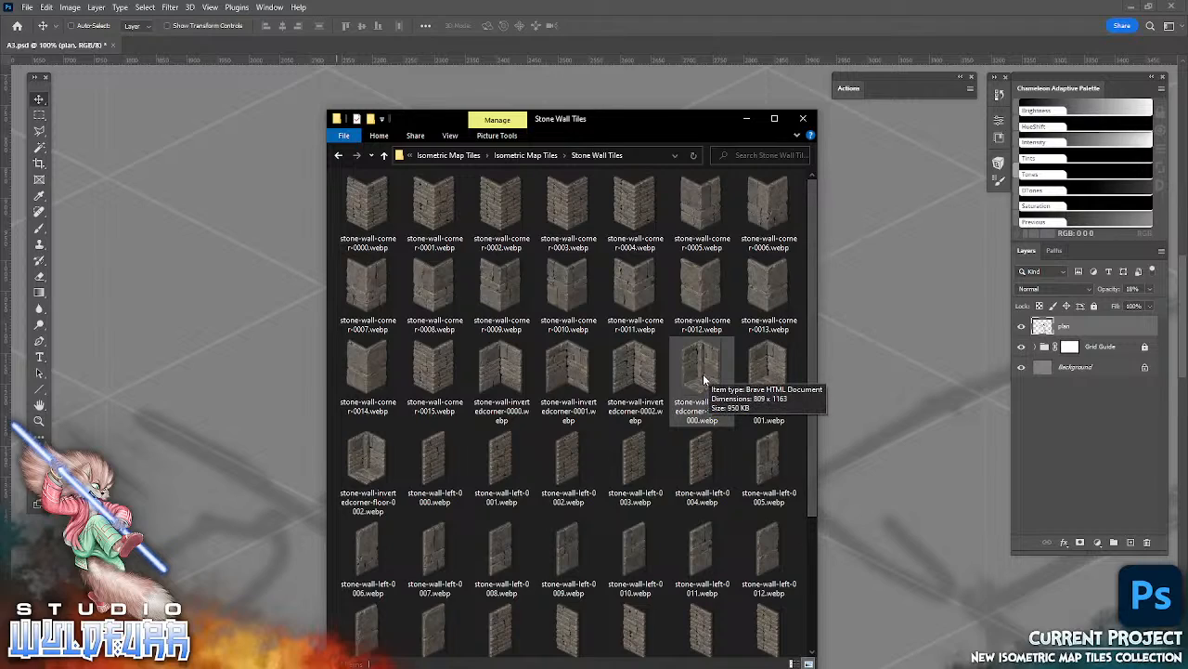
{"action": "left_click_drag", "start_coordinate": [699, 378], "coordinate": [853, 272]}
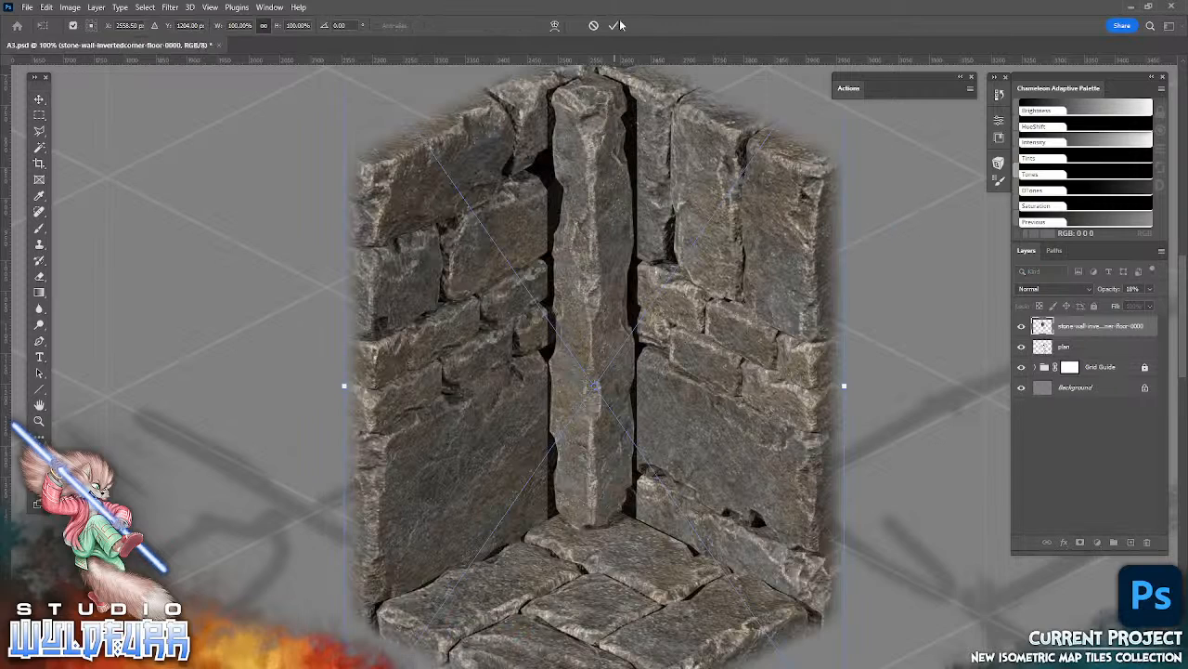
{"action": "left_click", "coordinate": [617, 25]}
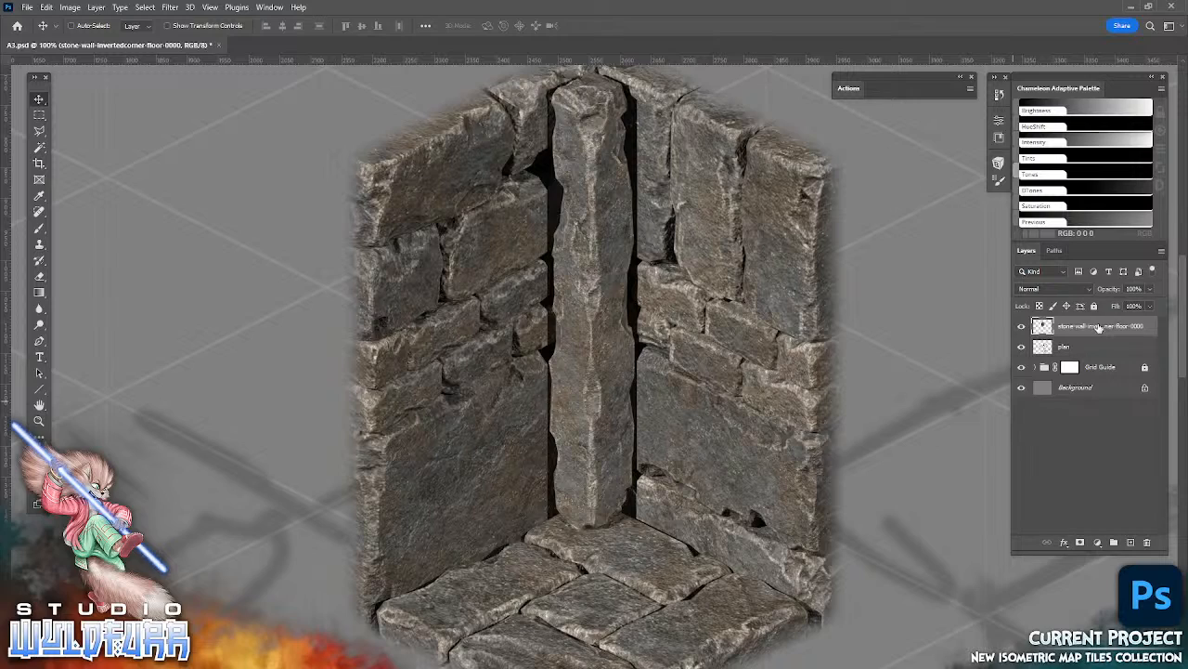
- Move the inverted-corner floor tile layer below Grid Guide and align the tile's floor with a diamond of the isometric grid
{"action": "left_click_drag", "start_coordinate": [1098, 328], "coordinate": [1089, 376]}
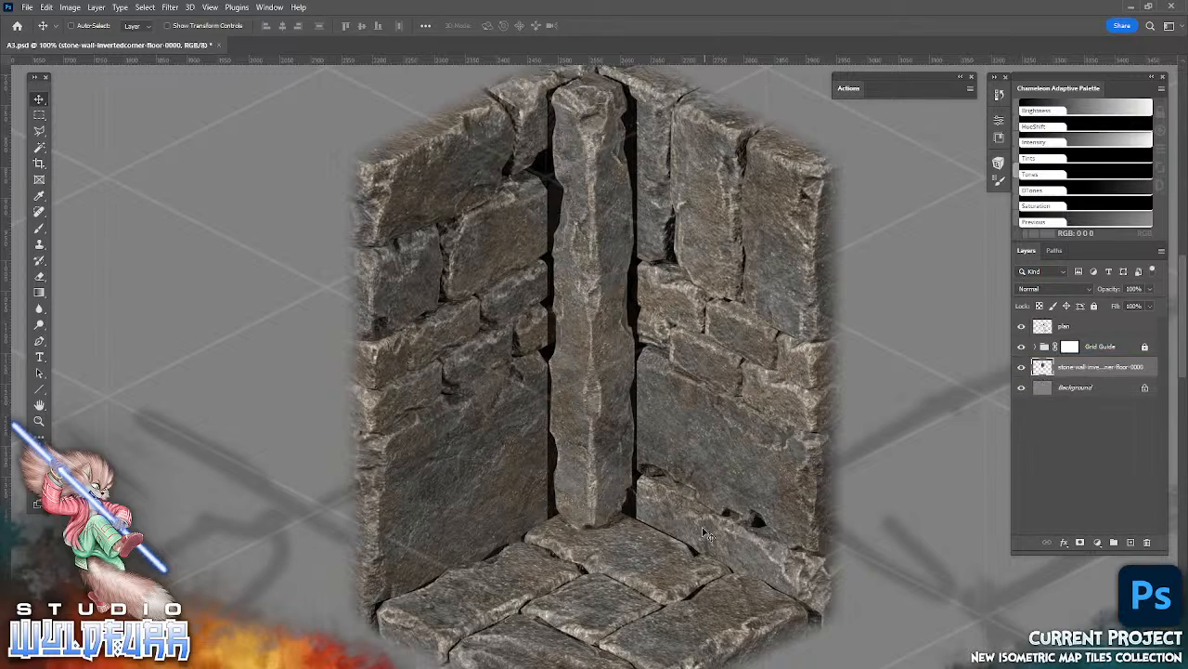
{"action": "left_click_drag", "start_coordinate": [702, 527], "coordinate": [648, 452]}
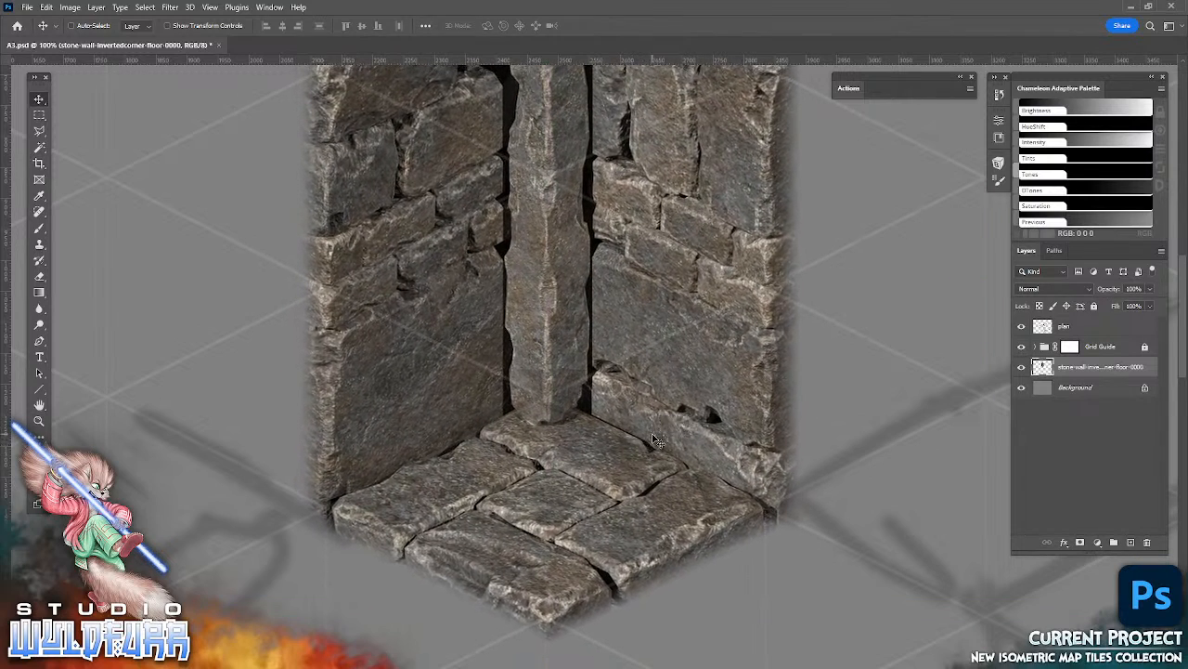
{"action": "left_click_drag", "start_coordinate": [773, 527], "coordinate": [768, 529]}
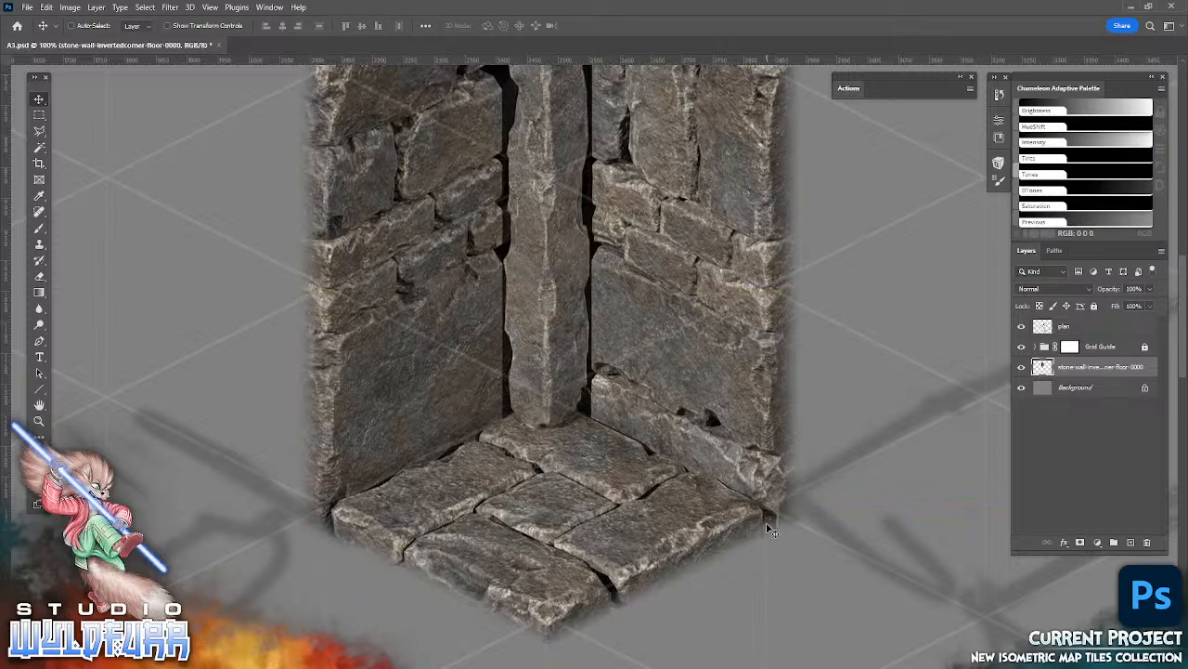
{"action": "scroll", "coordinate": [710, 425], "scroll_direction": "up", "scroll_amount": 4}
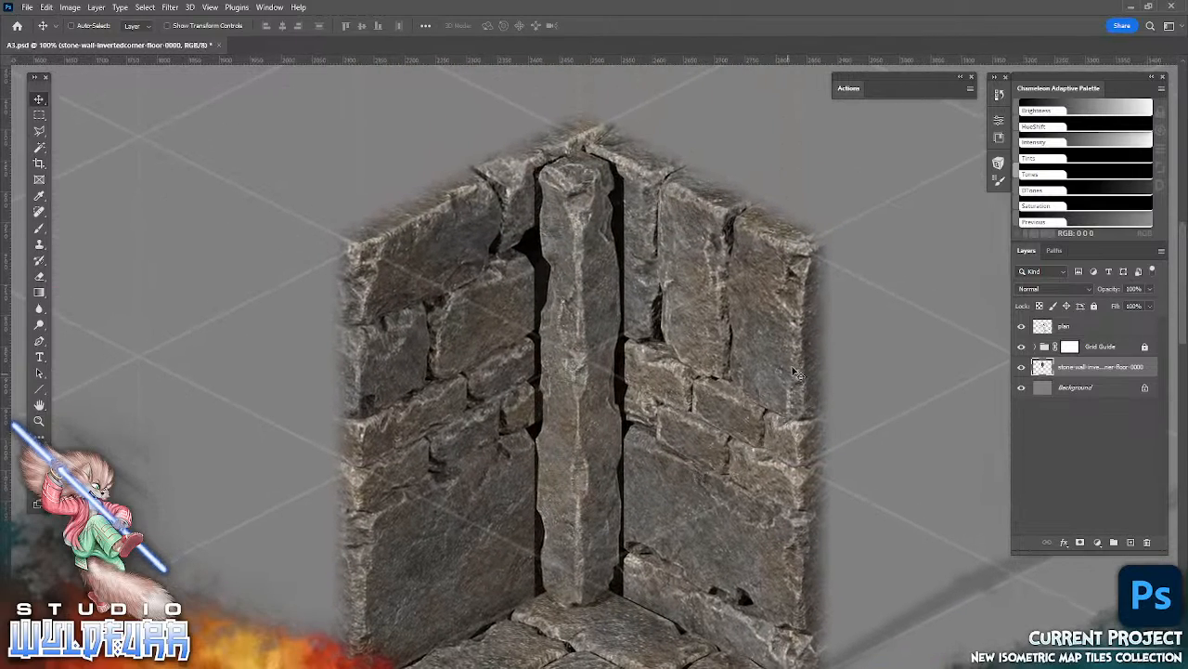
{"action": "left_click_drag", "start_coordinate": [668, 420], "coordinate": [667, 417]}
{"action": "scroll", "coordinate": [701, 538], "scroll_direction": "down", "scroll_amount": 3}
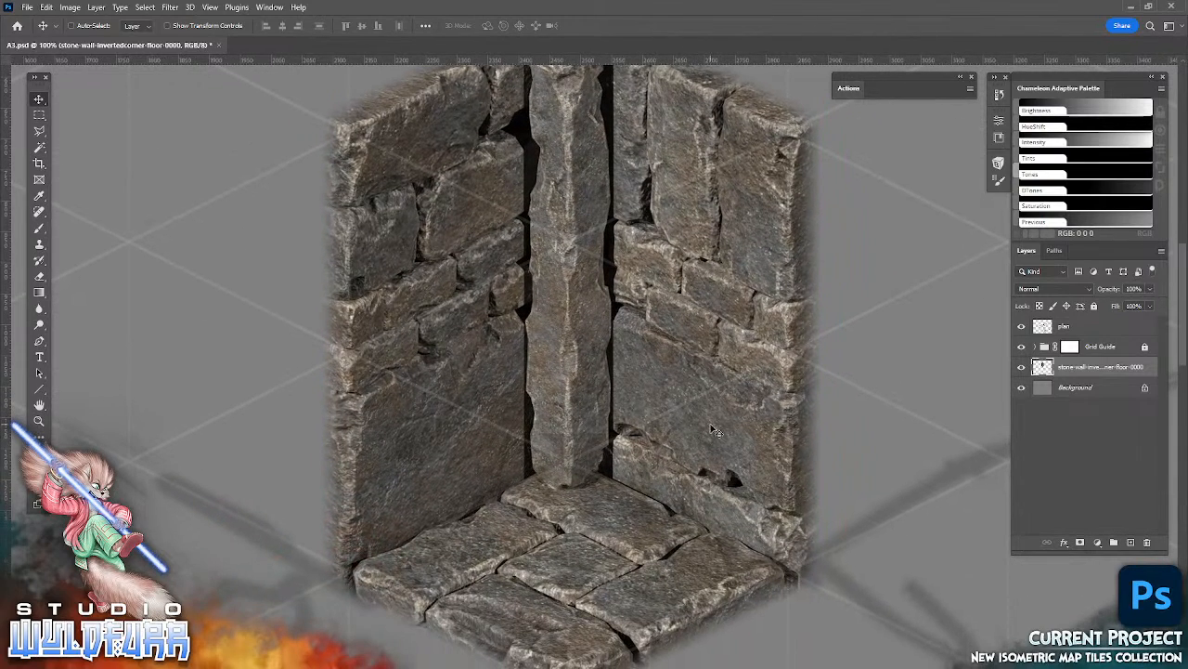
{"action": "left_click_drag", "start_coordinate": [814, 589], "coordinate": [836, 477]}
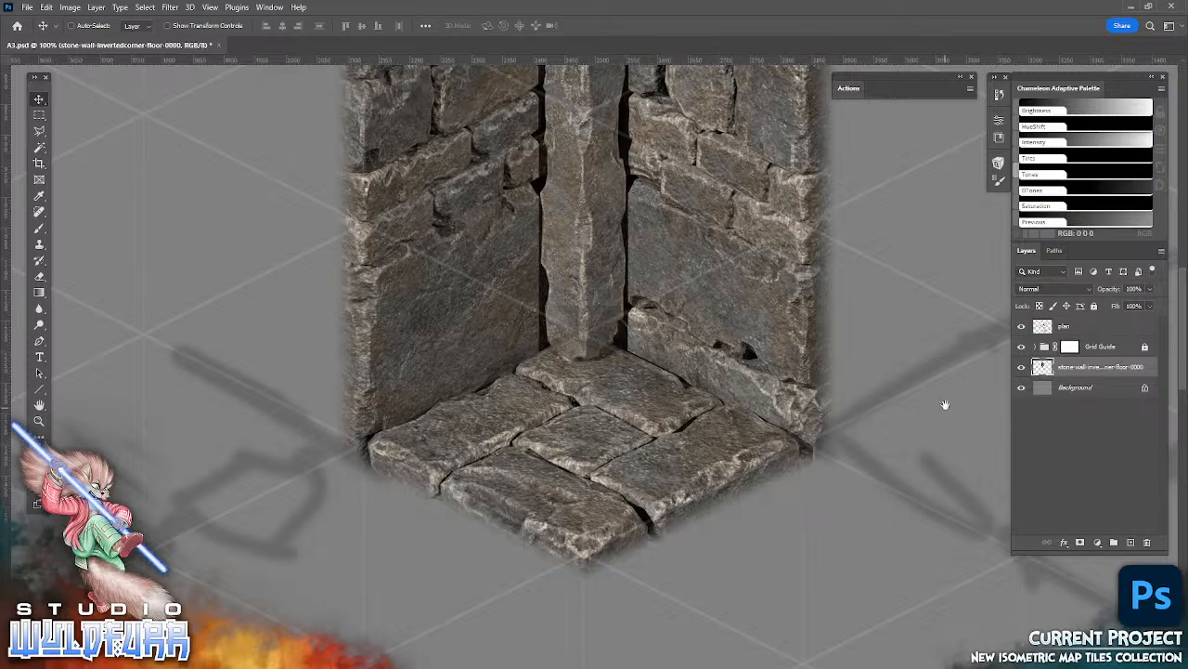
- Outline the grid diamond behind the corner tile's right wall with the Polygonal Lasso
{"action": "left_click_drag", "start_coordinate": [946, 404], "coordinate": [631, 498]}
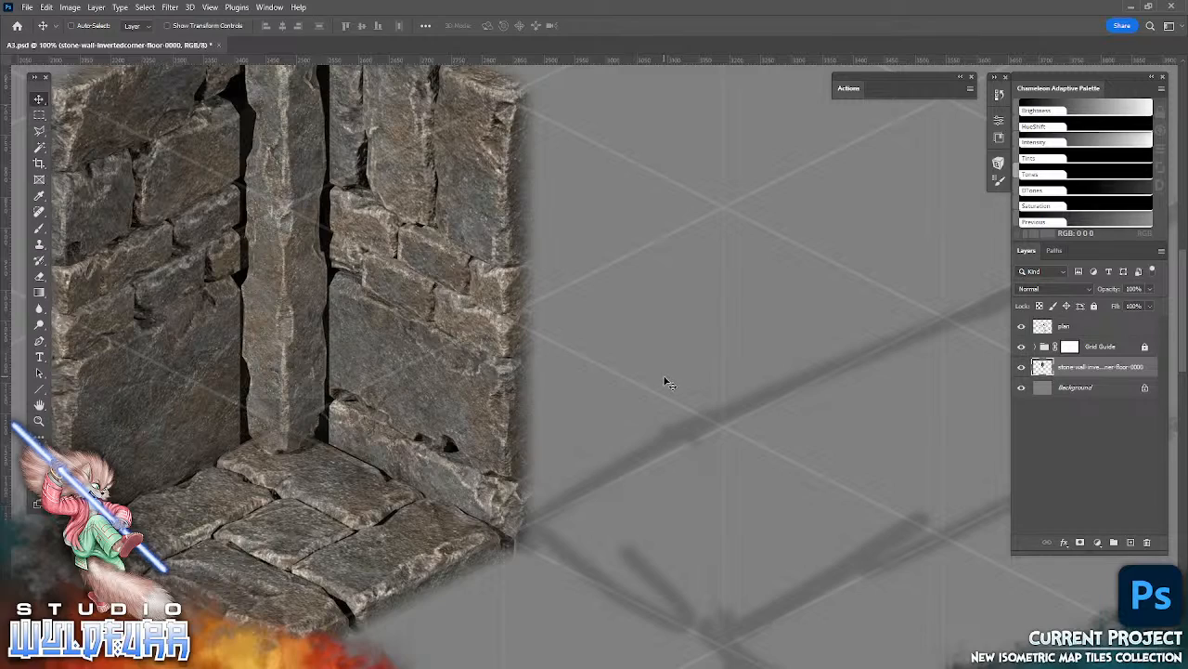
{"action": "key", "text": "l"}
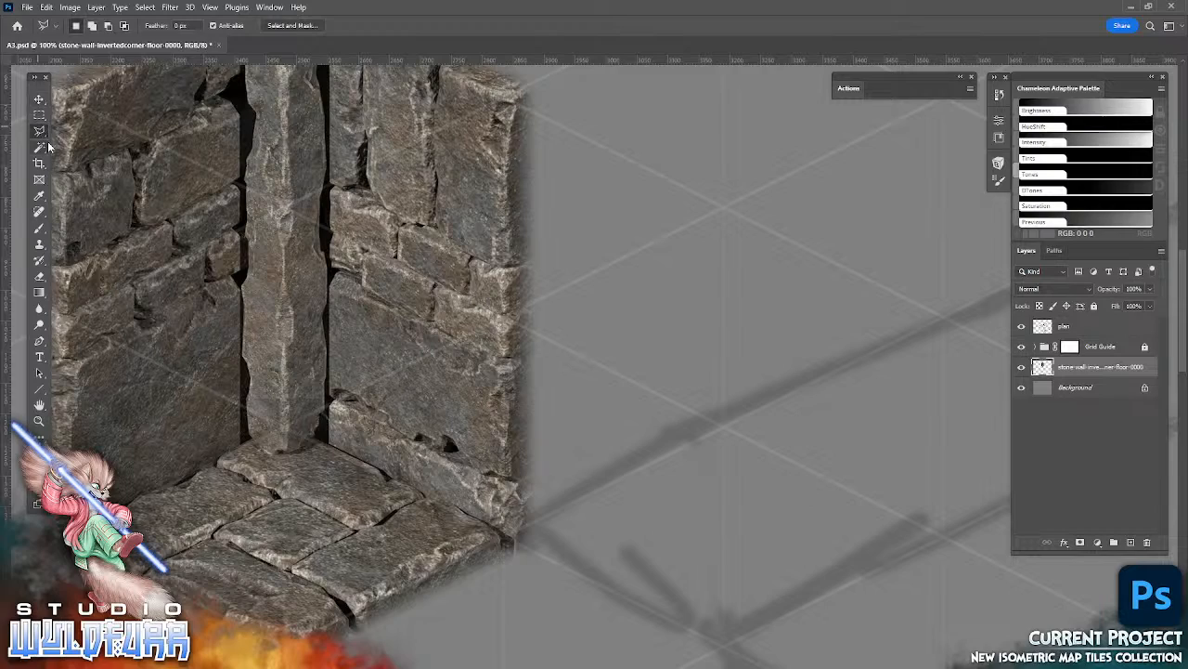
{"action": "left_click", "coordinate": [290, 424]}
{"action": "left_click", "coordinate": [500, 322]}
{"action": "left_click", "coordinate": [722, 426]}
{"action": "left_click", "coordinate": [511, 535]}
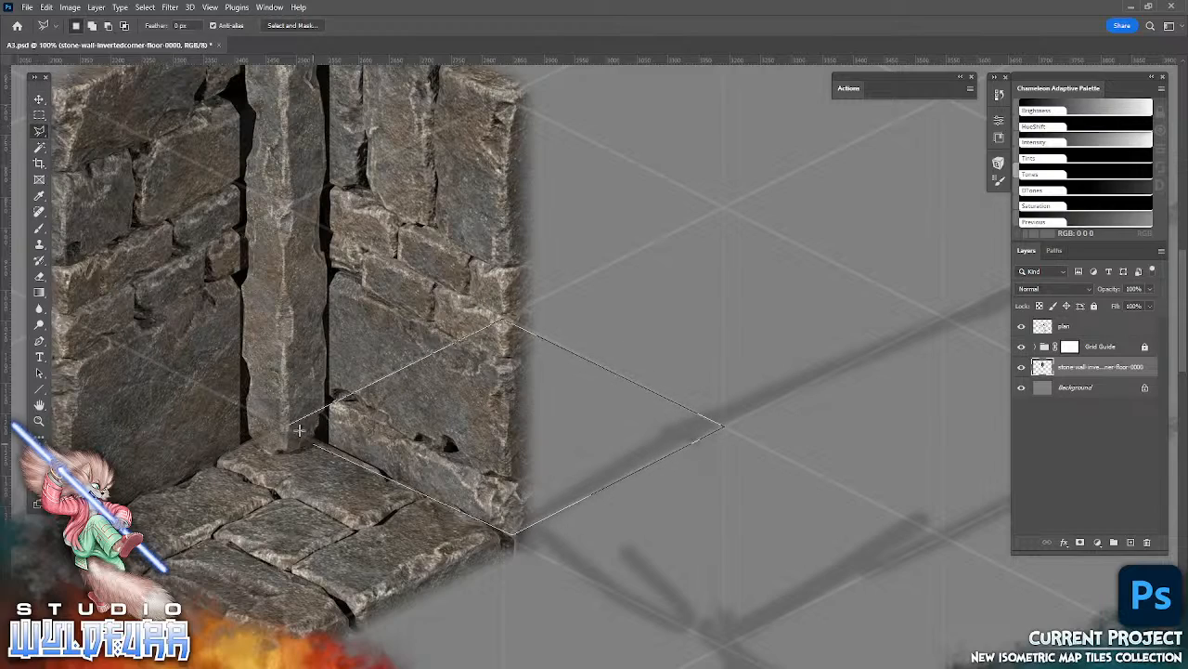
{"action": "left_click", "coordinate": [289, 427]}
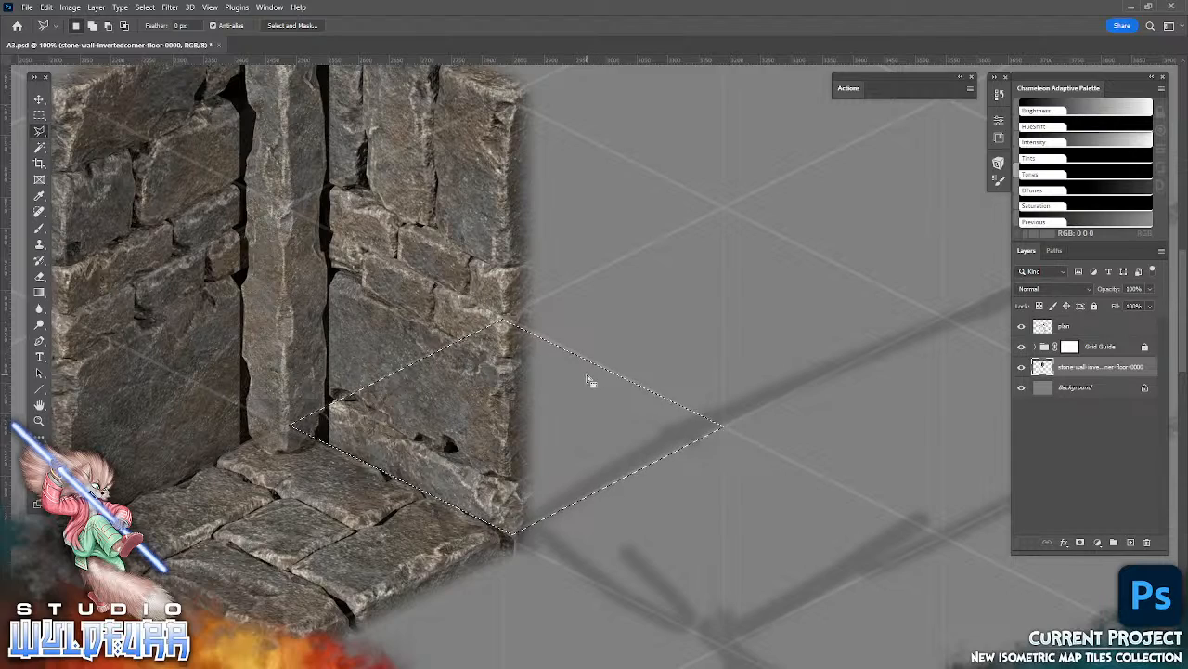
- Draw a small square marquee beside the corner tile, shift it over the right wall's edge, and deselect
{"action": "key", "text": "m"}
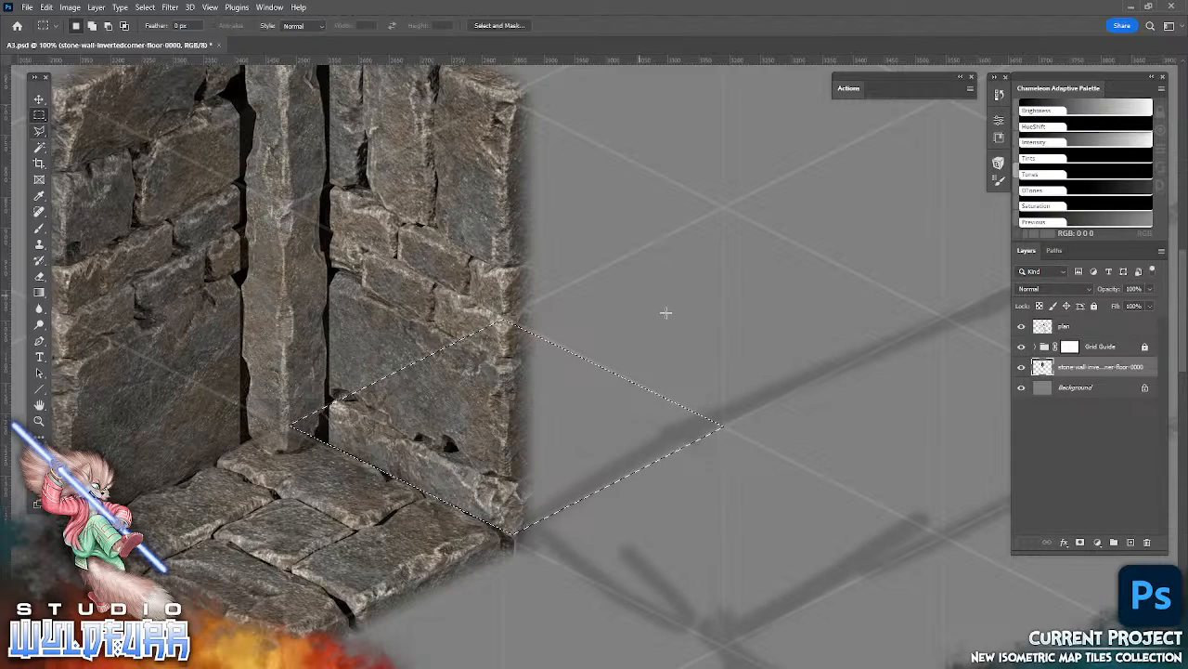
{"action": "left_click", "coordinate": [702, 355]}
{"action": "left_click_drag", "start_coordinate": [636, 348], "coordinate": [748, 459]}
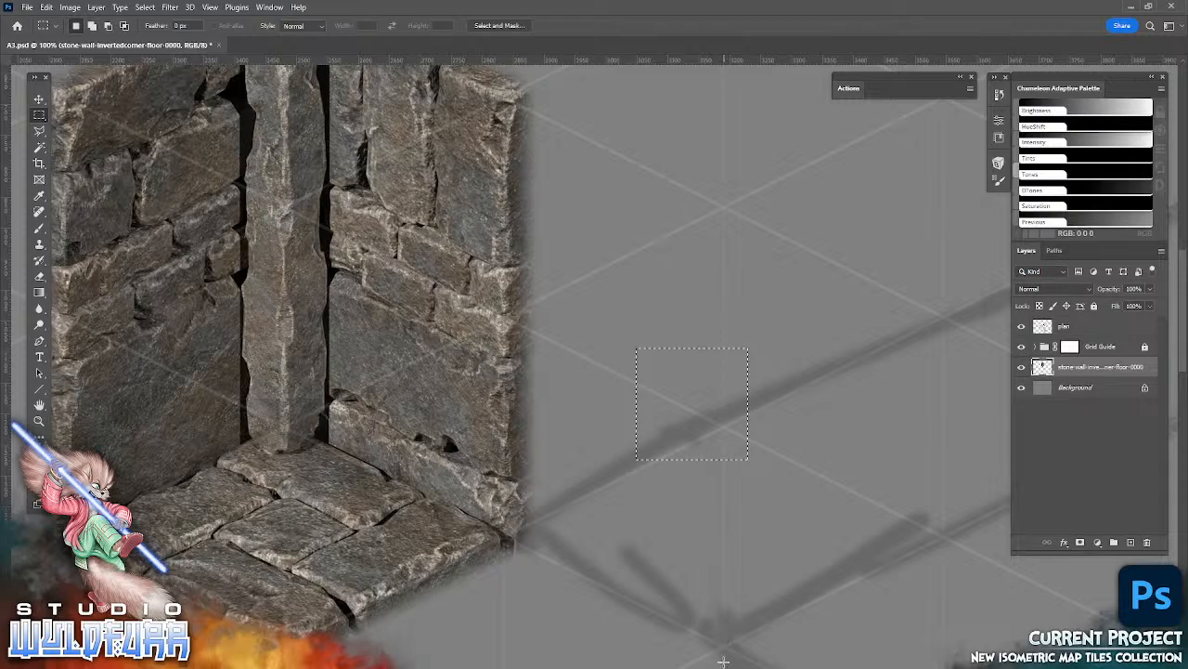
{"action": "left_click_drag", "start_coordinate": [696, 422], "coordinate": [495, 422]}
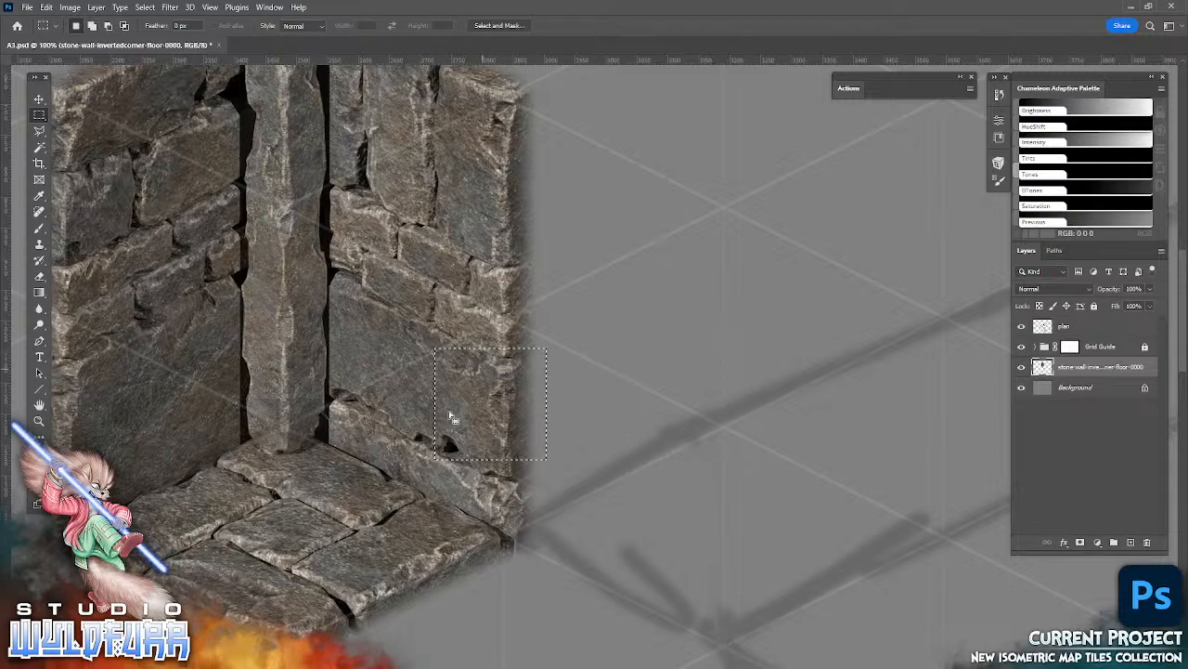
{"action": "key", "text": "ctrl+d"}
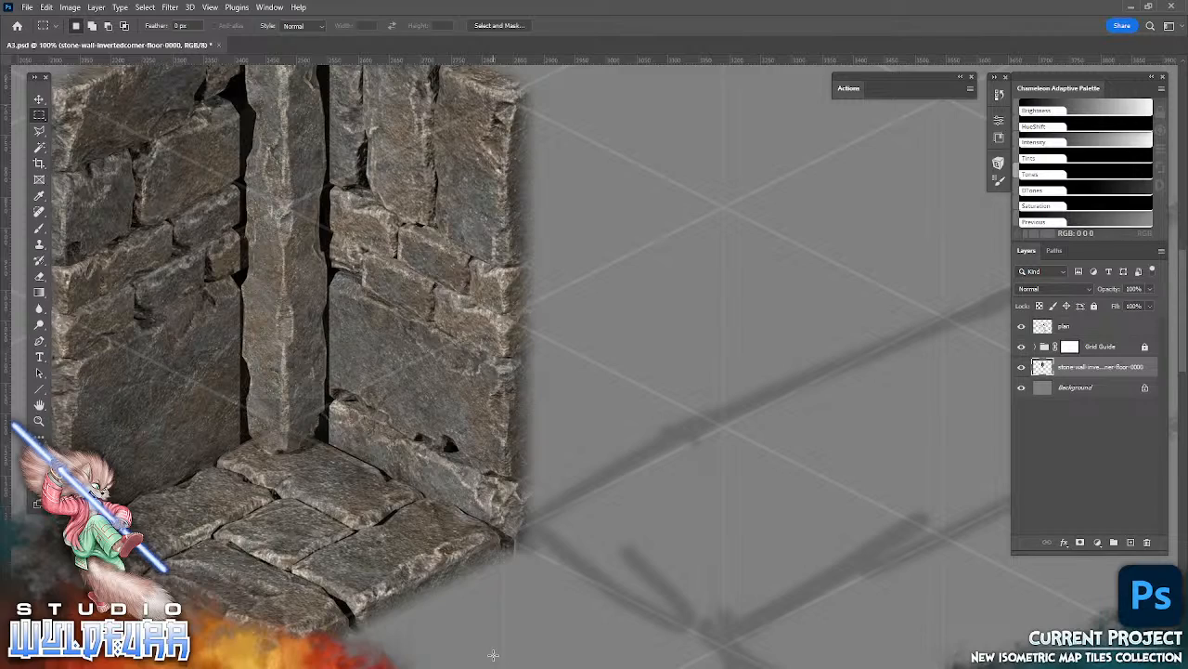
- Activate the Move Tool and place stone-wall-left-0010.webp from File Explorer in the A3 document as a new layer
{"action": "left_click", "coordinate": [42, 103]}
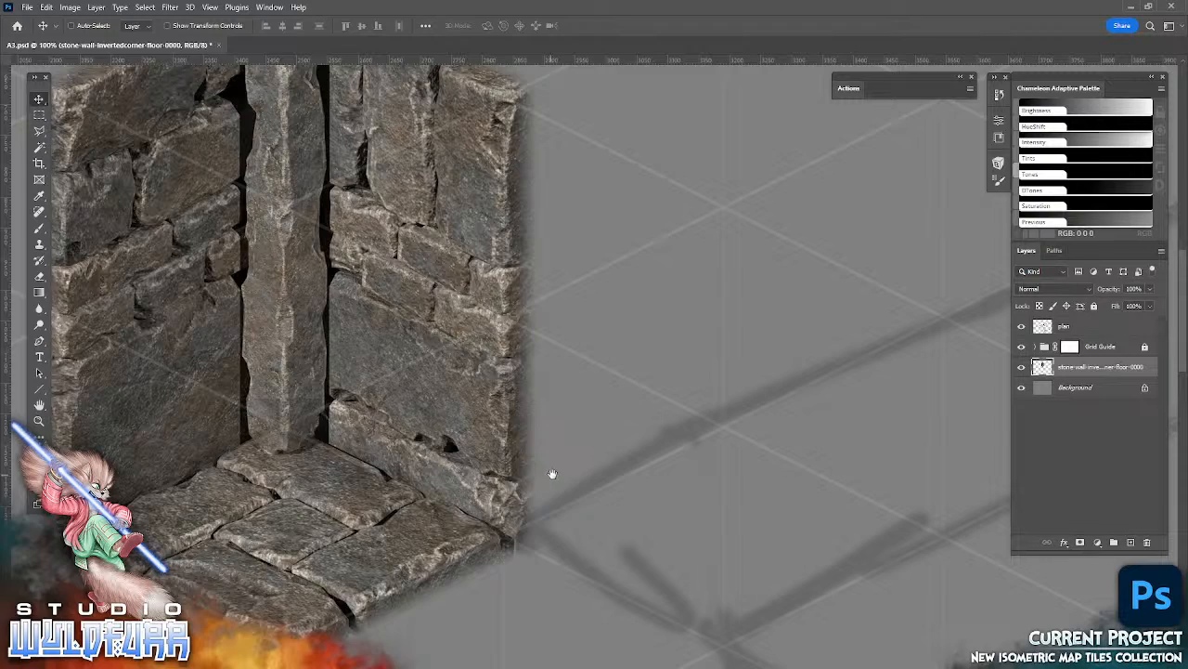
{"action": "left_click_drag", "start_coordinate": [552, 474], "coordinate": [863, 379]}
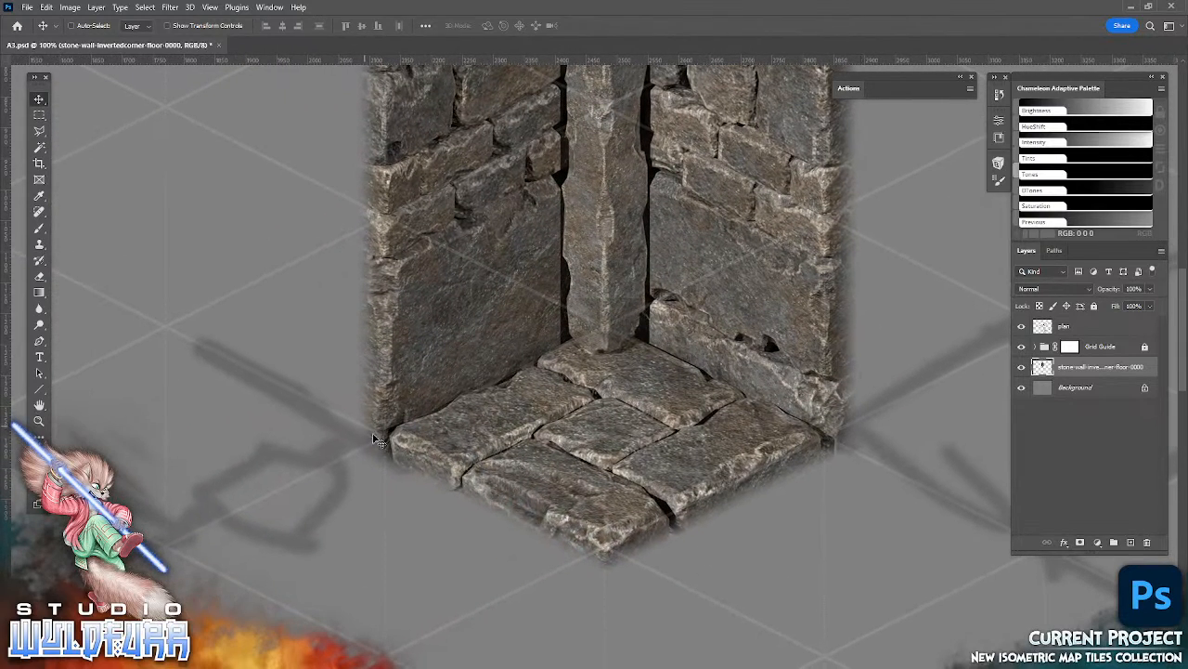
{"action": "left_click_drag", "start_coordinate": [397, 455], "coordinate": [553, 563]}
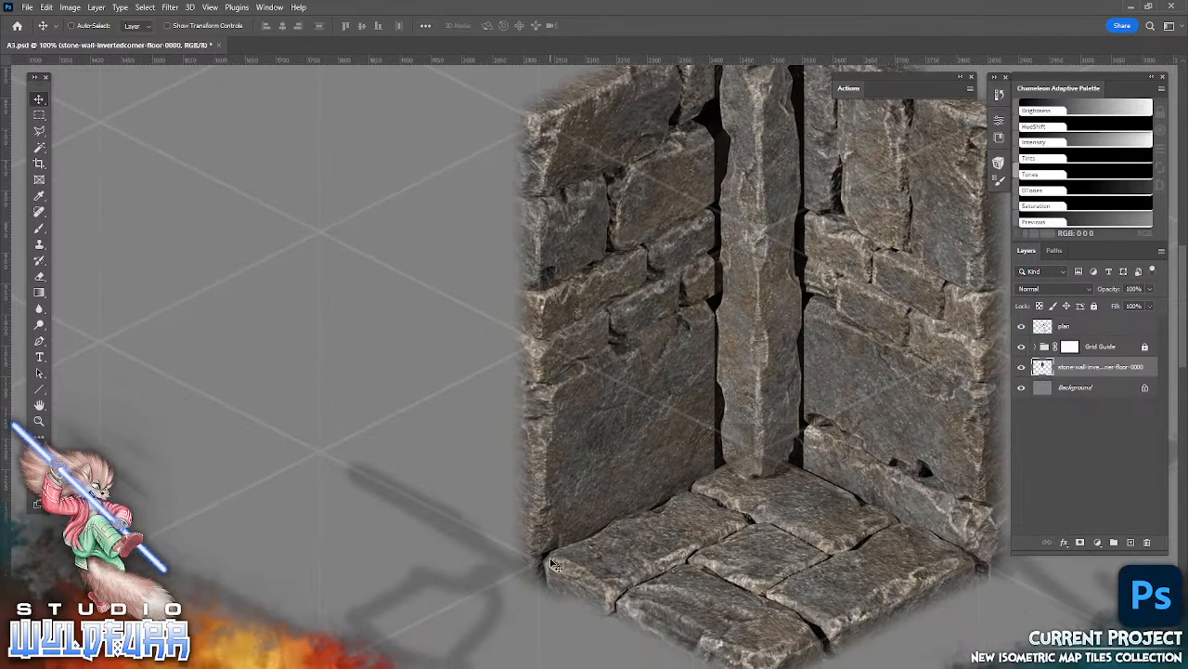
{"action": "left_click_drag", "start_coordinate": [661, 539], "coordinate": [615, 406]}
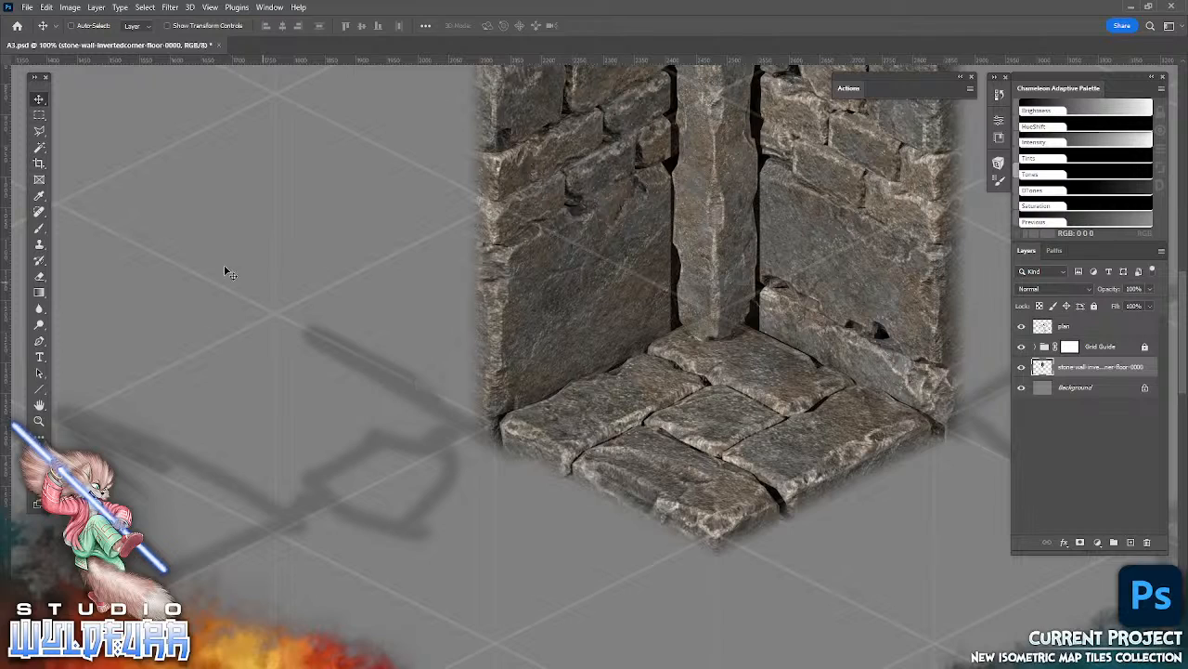
{"action": "left_click_drag", "start_coordinate": [628, 325], "coordinate": [391, 302]}
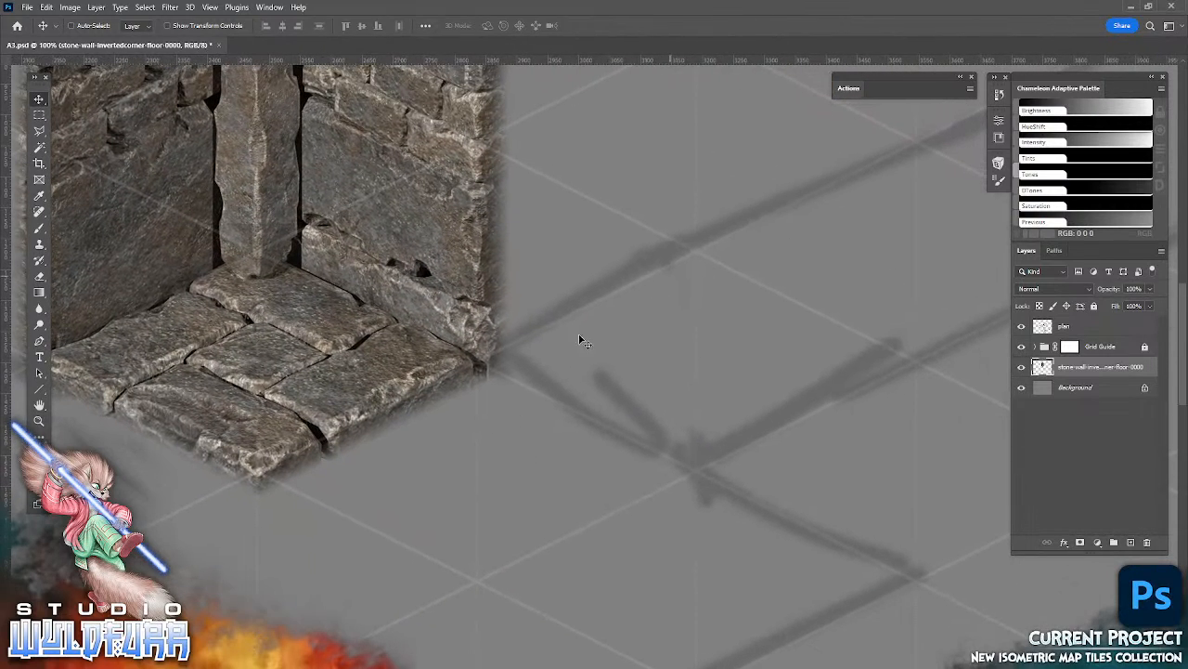
{"action": "left_click_drag", "start_coordinate": [462, 417], "coordinate": [535, 586]}
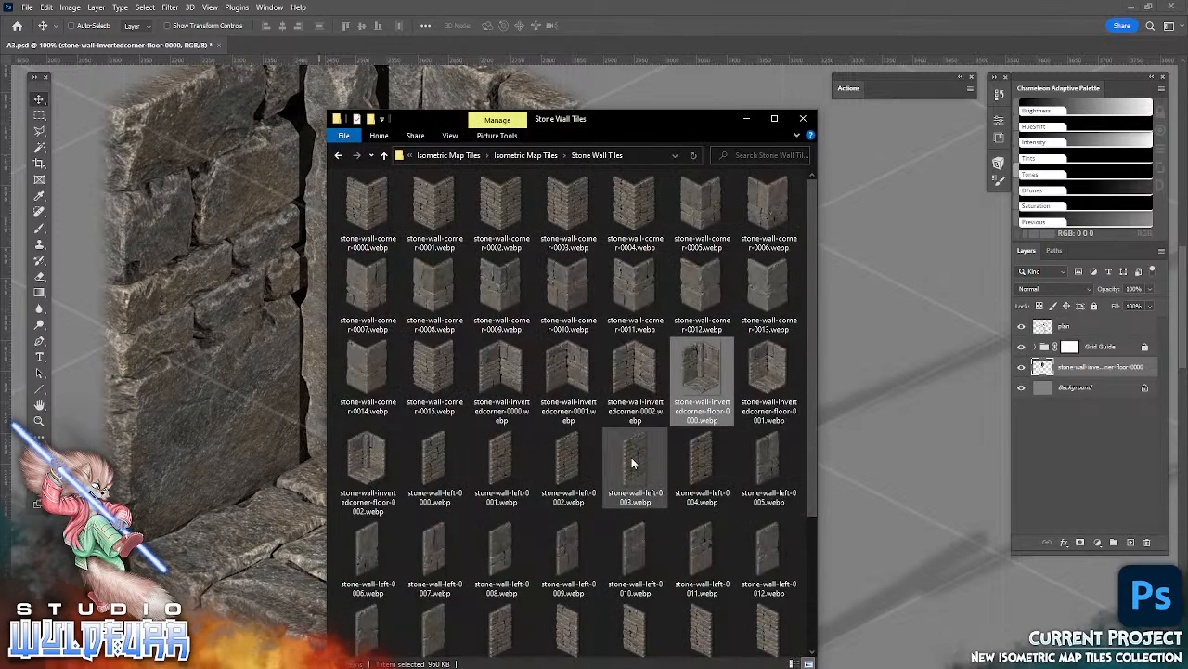
{"action": "left_click_drag", "start_coordinate": [637, 548], "coordinate": [859, 541]}
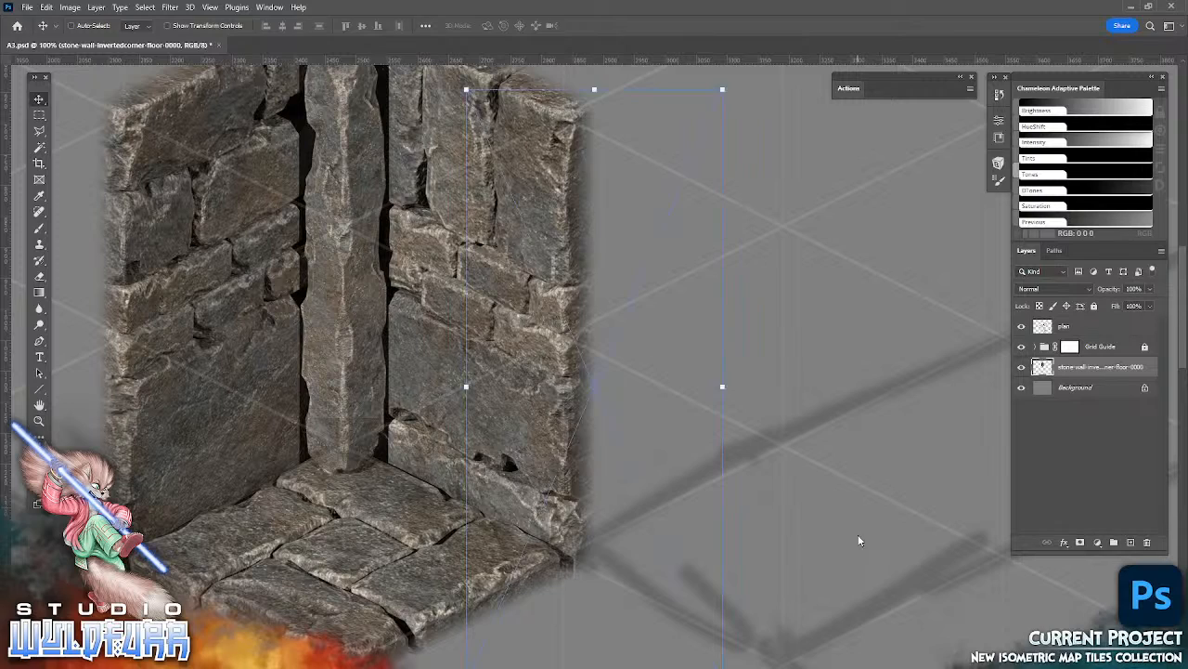
{"action": "left_click", "coordinate": [621, 26]}
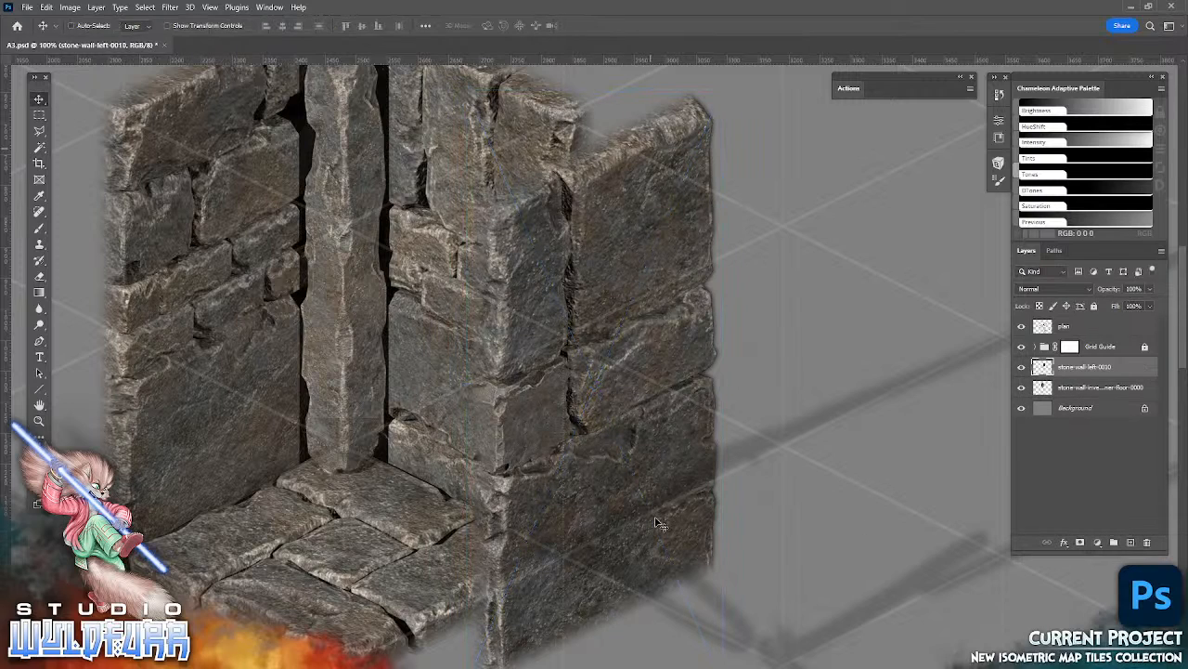
- Align the left wall tile with the outer edge of the corner's right wall and move its layer below the corner tile
{"action": "left_click_drag", "start_coordinate": [650, 555], "coordinate": [689, 482]}
{"action": "left_click_drag", "start_coordinate": [691, 405], "coordinate": [688, 504]}
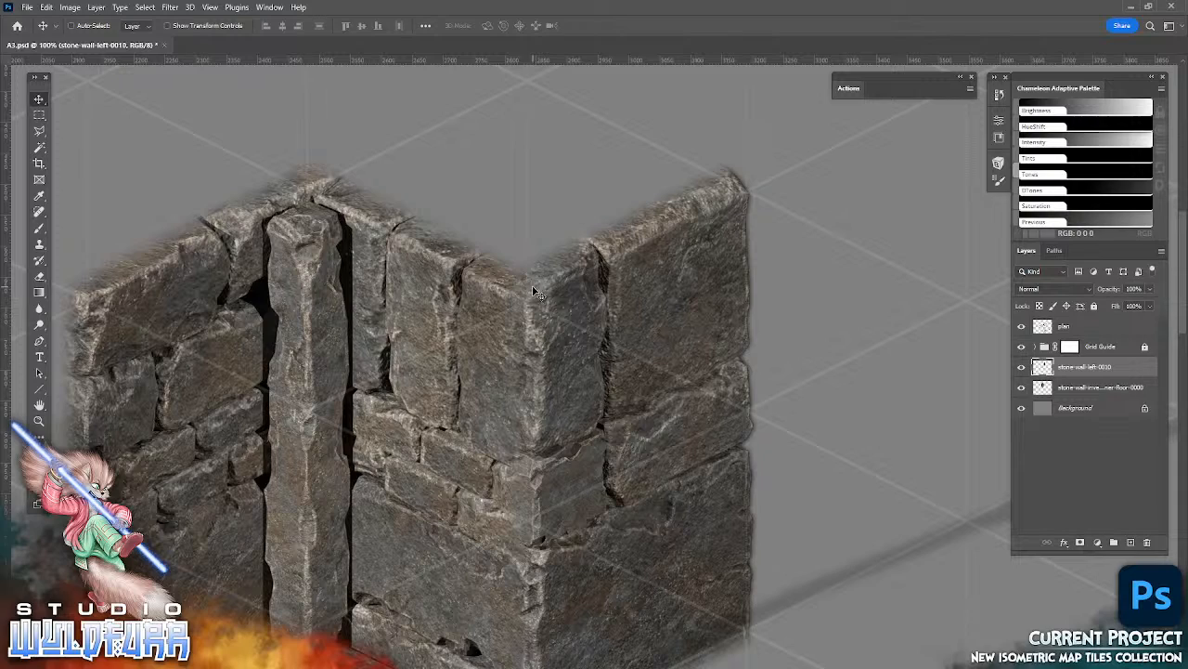
{"action": "left_click_drag", "start_coordinate": [611, 325], "coordinate": [675, 307]}
{"action": "left_click_drag", "start_coordinate": [498, 590], "coordinate": [807, 428]}
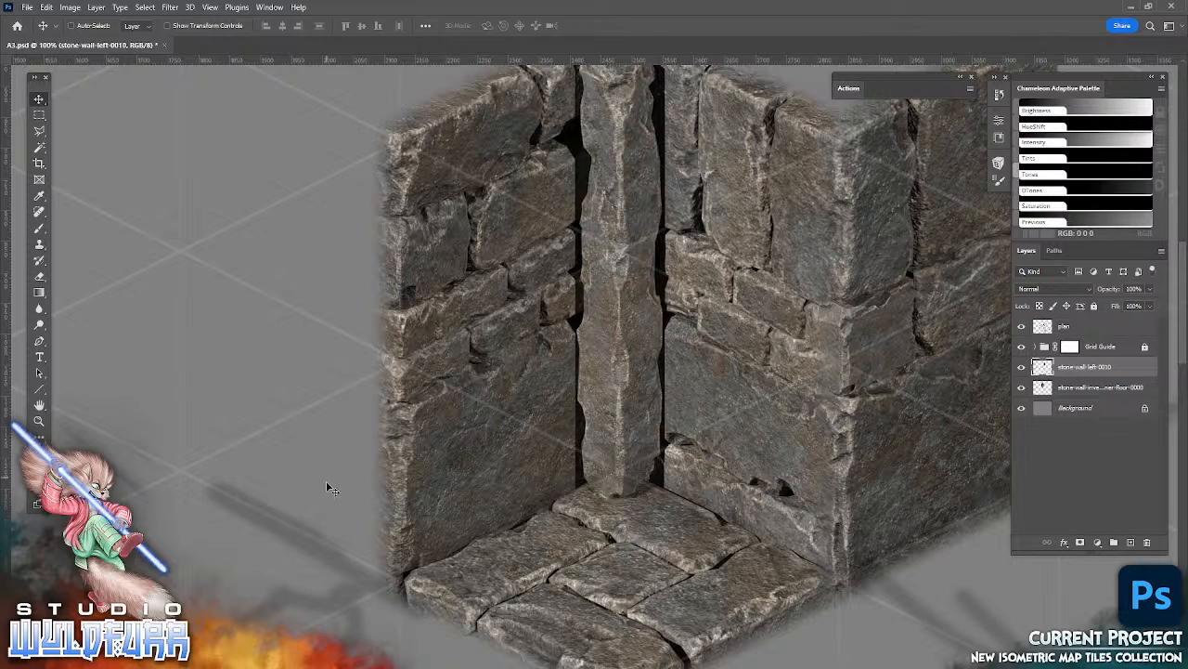
{"action": "left_click_drag", "start_coordinate": [326, 486], "coordinate": [282, 487]}
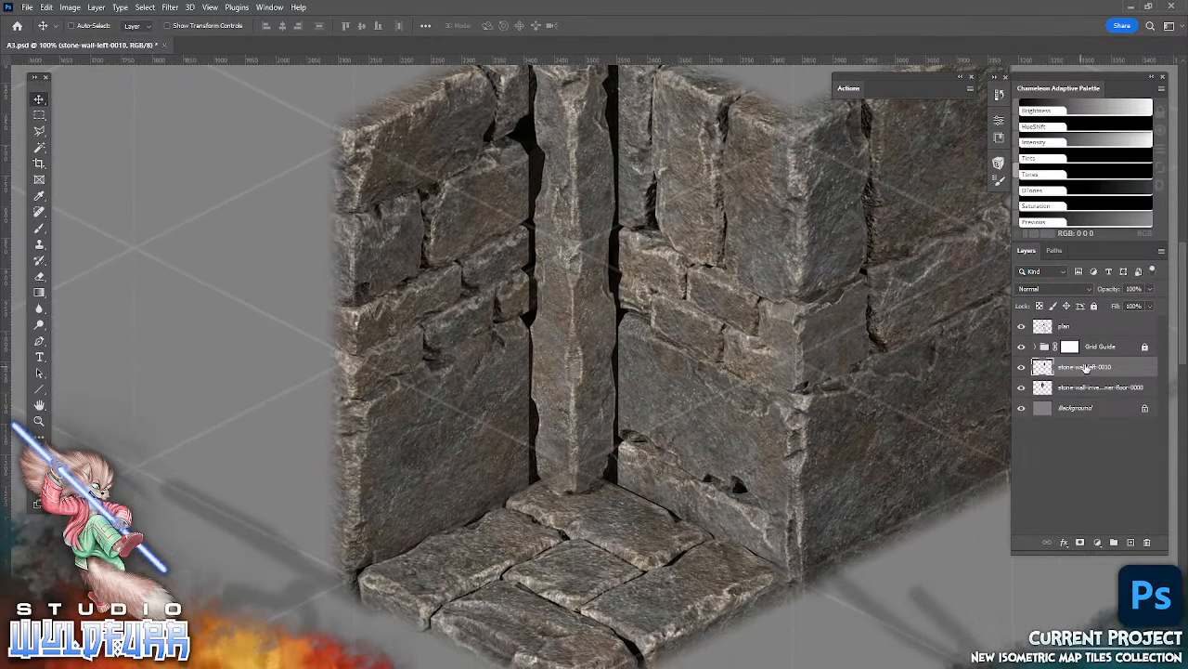
{"action": "left_click_drag", "start_coordinate": [1082, 368], "coordinate": [1059, 387]}
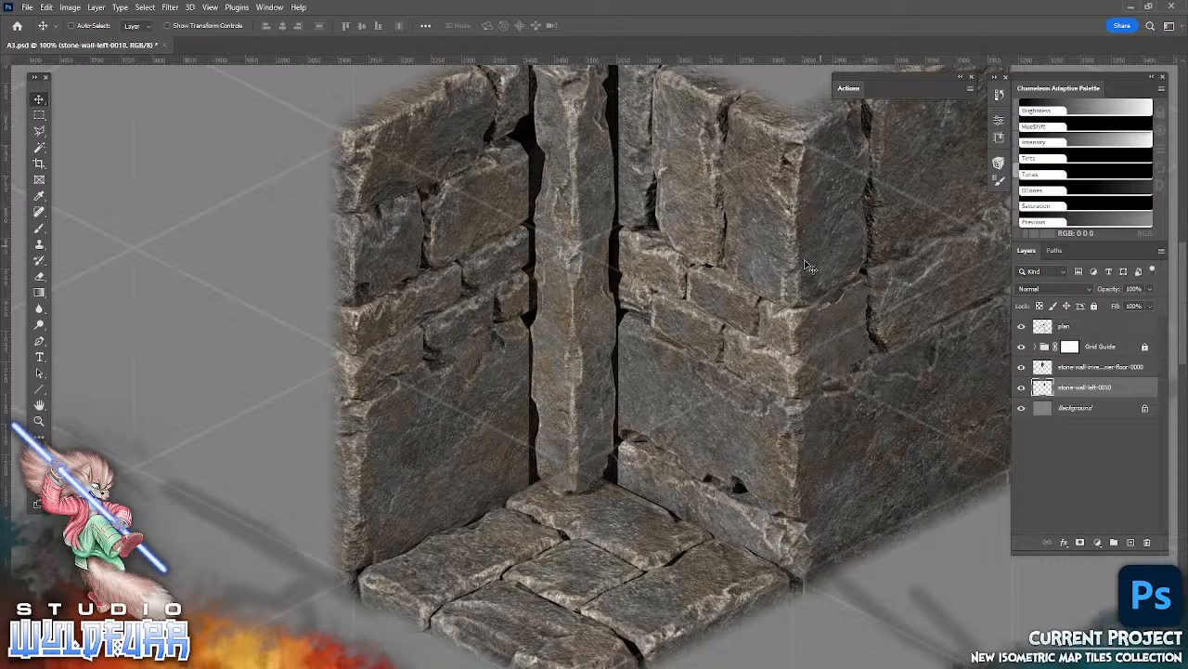
{"action": "left_click_drag", "start_coordinate": [411, 488], "coordinate": [634, 499]}
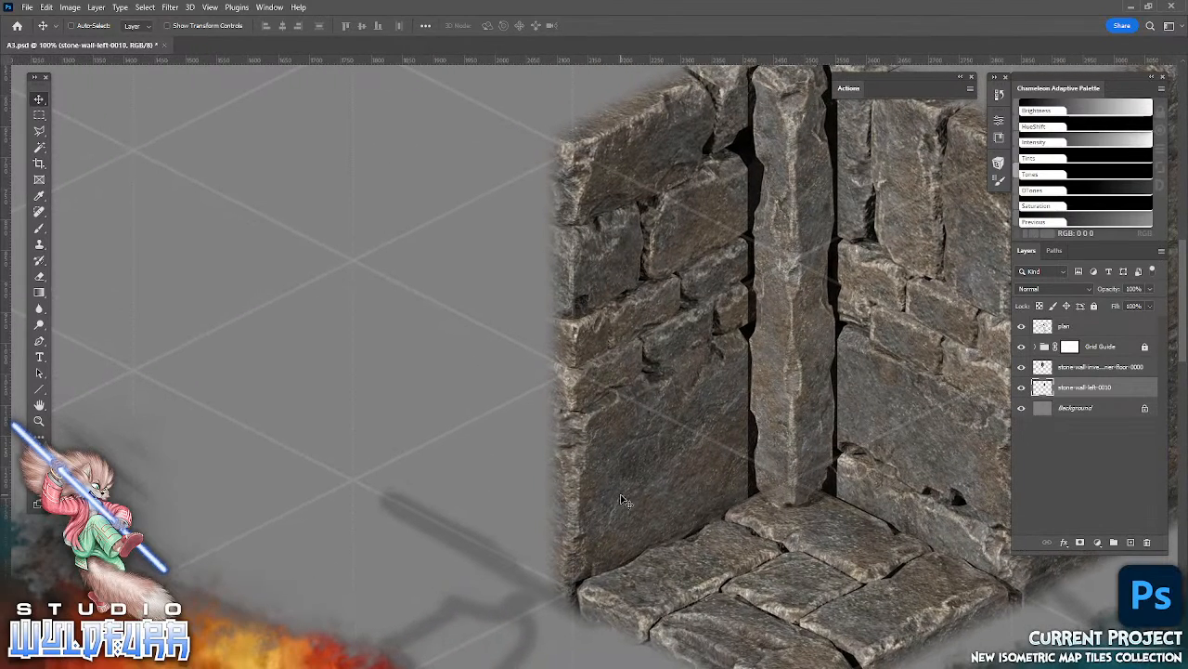
{"action": "key", "text": "alt+Tab"}
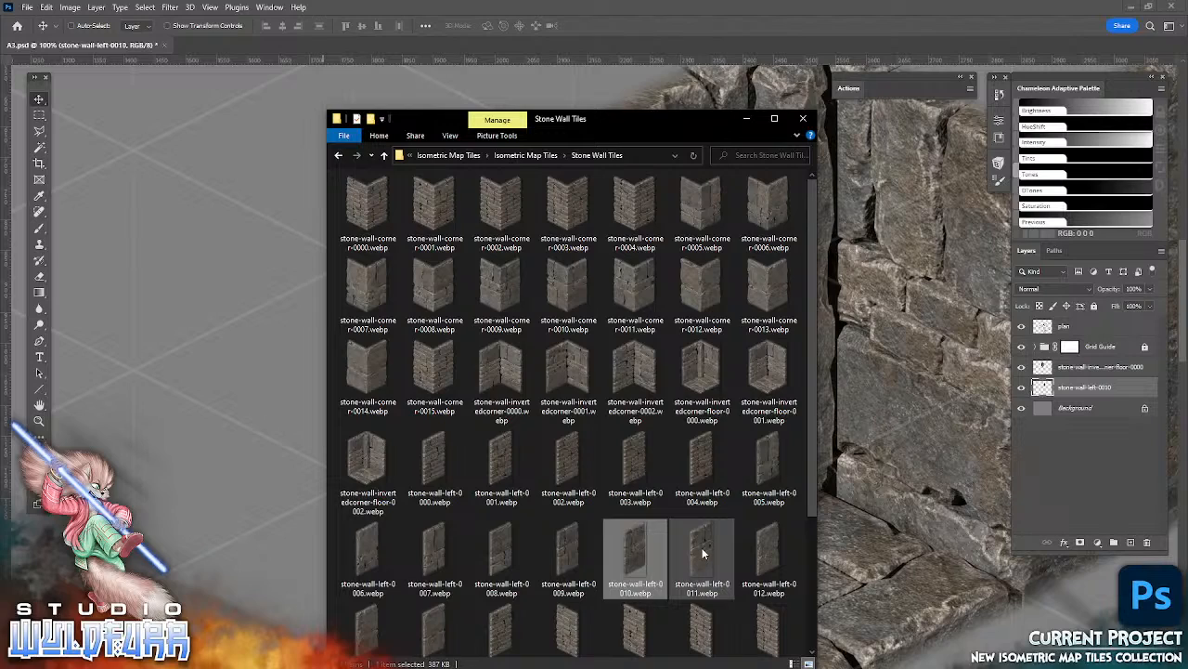
{"action": "left_click_drag", "start_coordinate": [687, 553], "coordinate": [908, 497]}
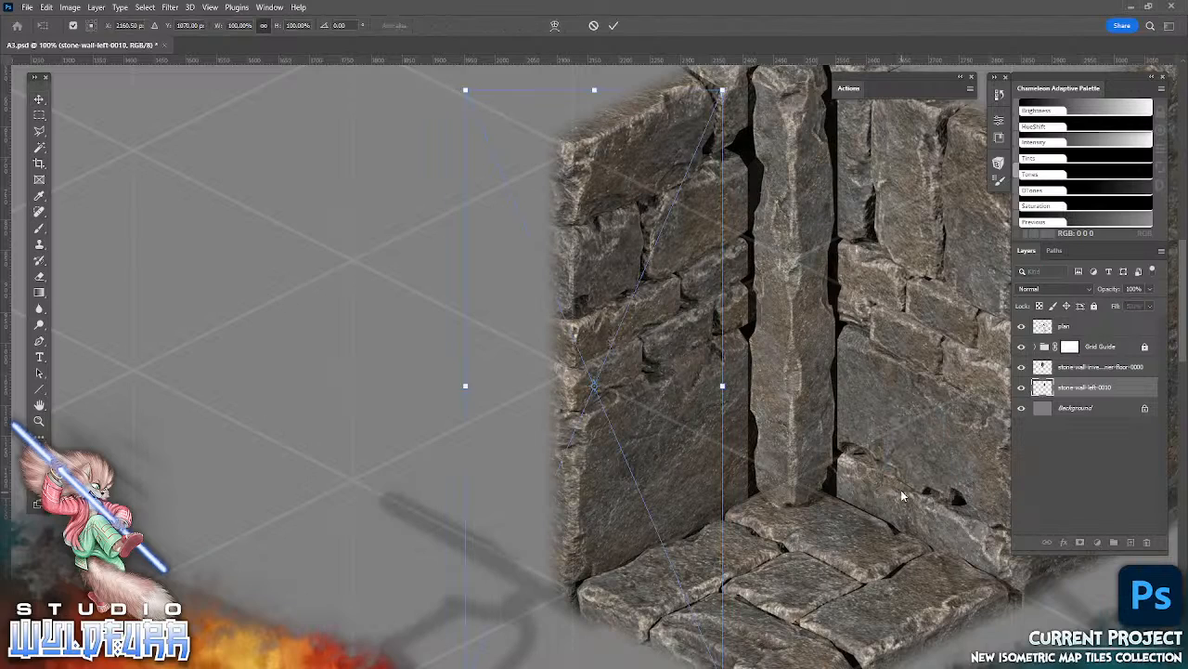
{"action": "left_click", "coordinate": [594, 25]}
- Place stone-wall-right-0009.webp from File Explorer in the A3 document as a new layer above stone-wall-left-0010
{"action": "key", "text": "alt+Tab"}
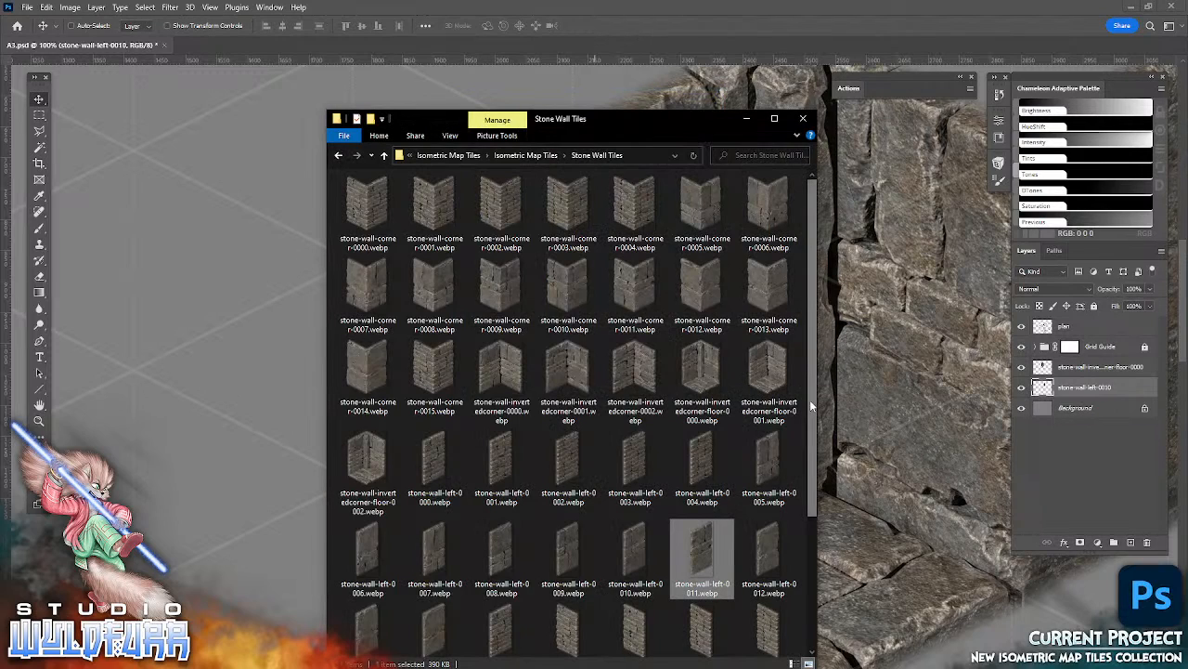
{"action": "scroll", "coordinate": [725, 504], "scroll_direction": "down", "scroll_amount": 3}
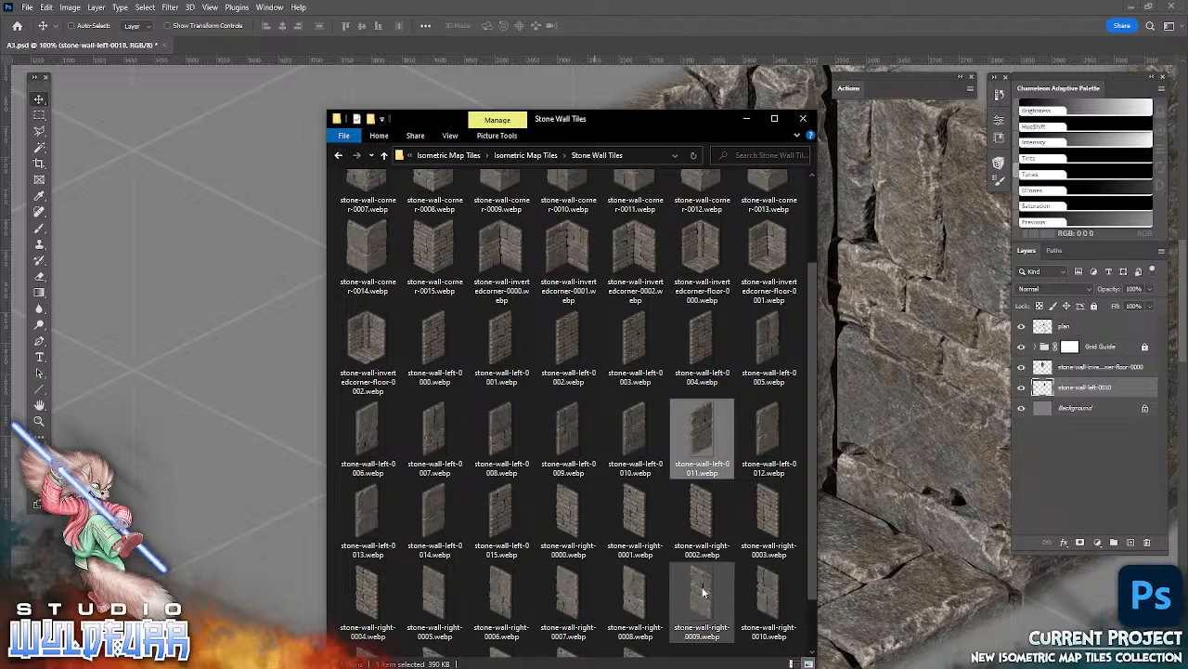
{"action": "left_click_drag", "start_coordinate": [703, 599], "coordinate": [888, 462]}
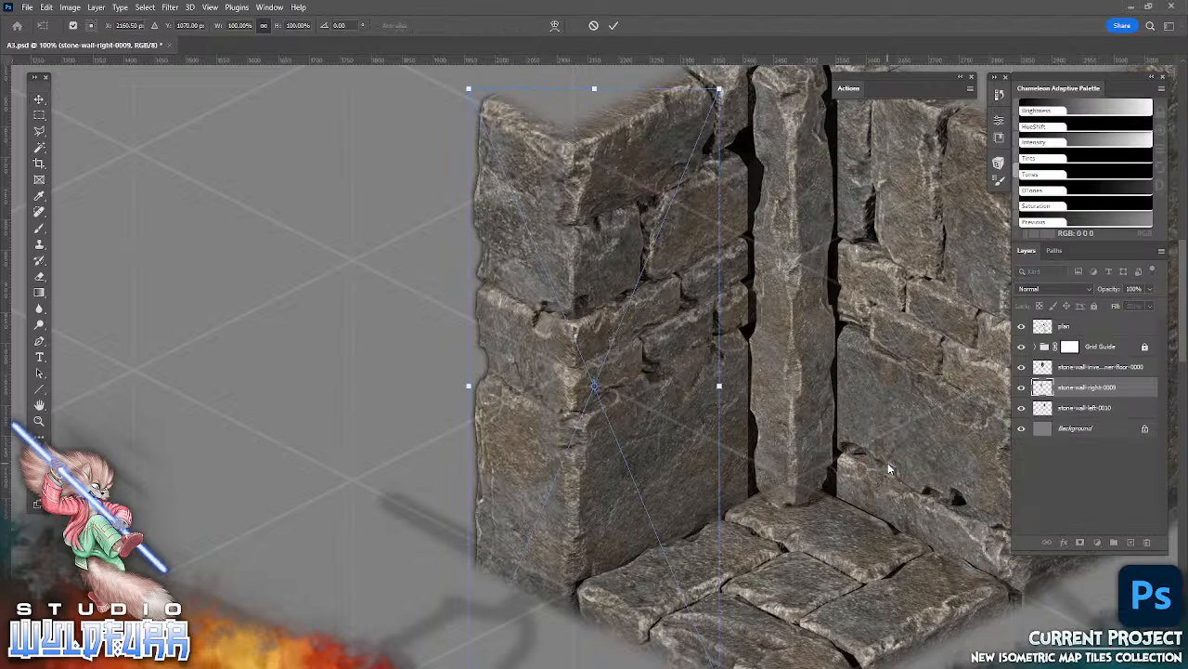
{"action": "left_click", "coordinate": [613, 26]}
- Align the stone-wall-right-0009 tile with the grid so it meets the outer edge of the corner's left wall
{"action": "left_click_drag", "start_coordinate": [795, 526], "coordinate": [664, 418]}
{"action": "left_click_drag", "start_coordinate": [659, 362], "coordinate": [706, 482]}
{"action": "left_click_drag", "start_coordinate": [654, 535], "coordinate": [628, 525]}
{"action": "scroll", "coordinate": [665, 496], "scroll_direction": "down", "scroll_amount": 3}
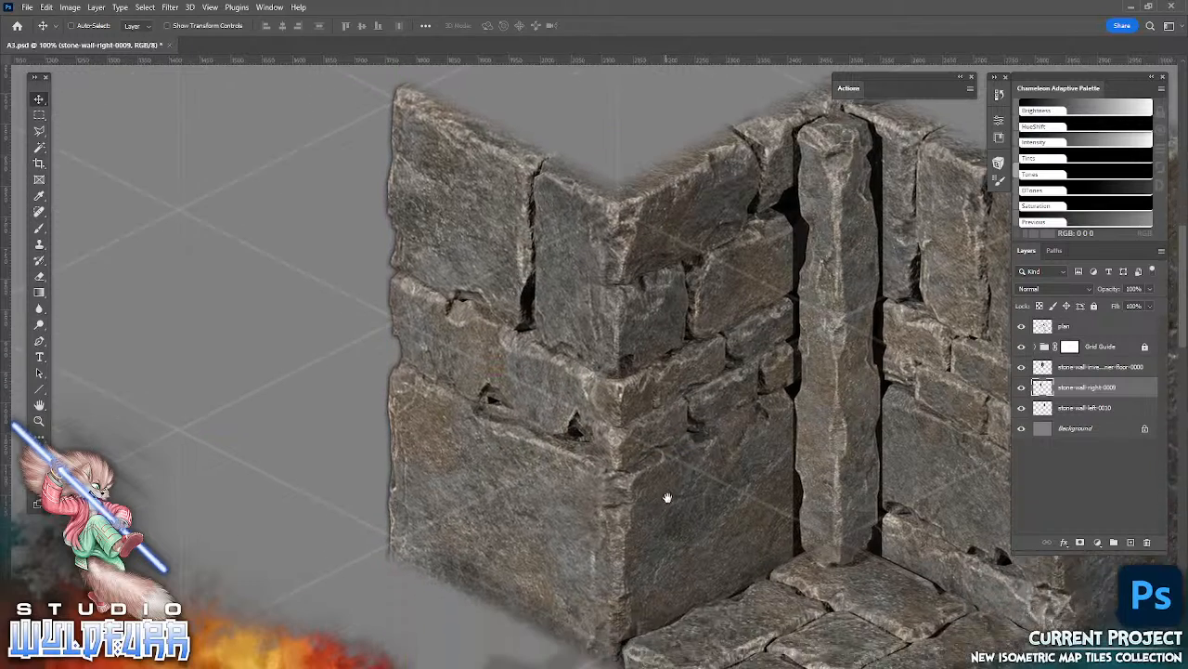
{"action": "left_click_drag", "start_coordinate": [682, 487], "coordinate": [692, 472]}
{"action": "left_click_drag", "start_coordinate": [676, 358], "coordinate": [685, 472]}
{"action": "left_click_drag", "start_coordinate": [729, 572], "coordinate": [674, 377]}
{"action": "left_click_drag", "start_coordinate": [689, 426], "coordinate": [668, 484]}
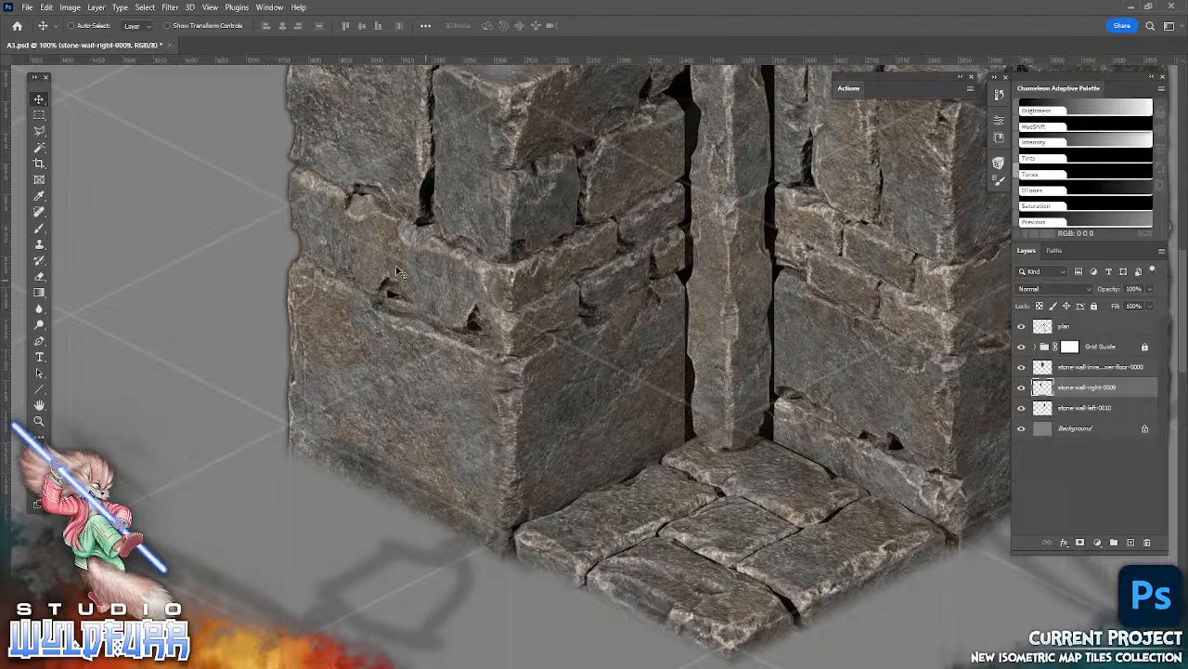
{"action": "scroll", "coordinate": [520, 408], "scroll_direction": "up", "scroll_amount": 4}
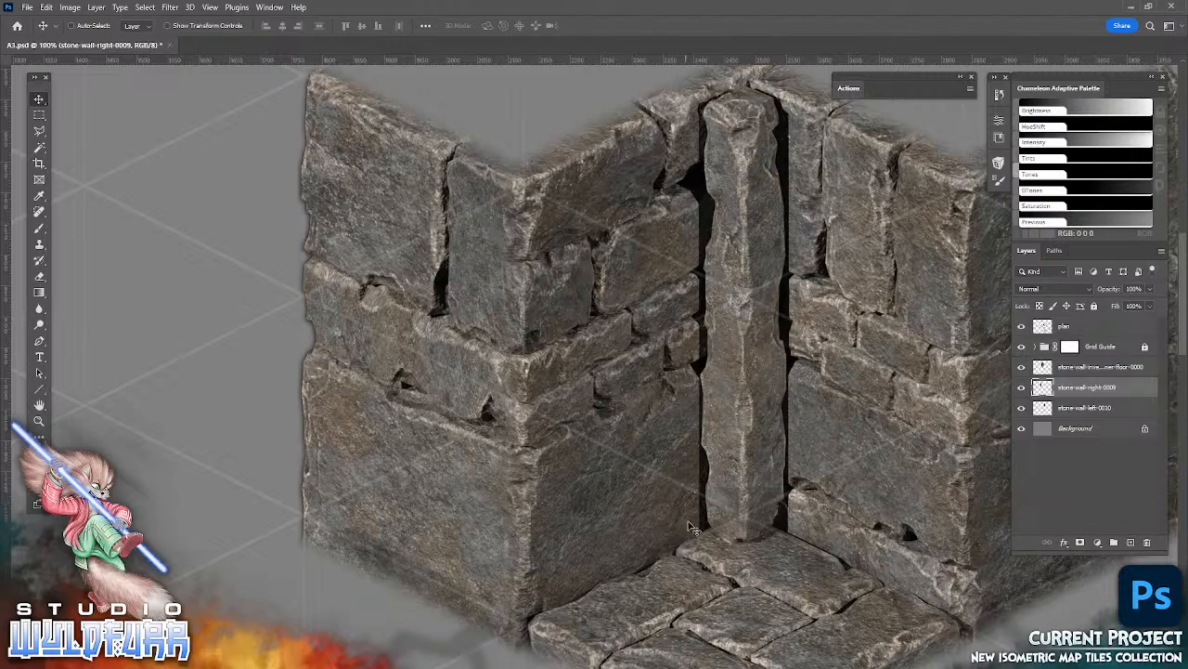
- Switch to File Explorer and open the Stone Floor Tiles folder inside Isometric Map Tiles
{"action": "left_click_drag", "start_coordinate": [783, 532], "coordinate": [619, 328]}
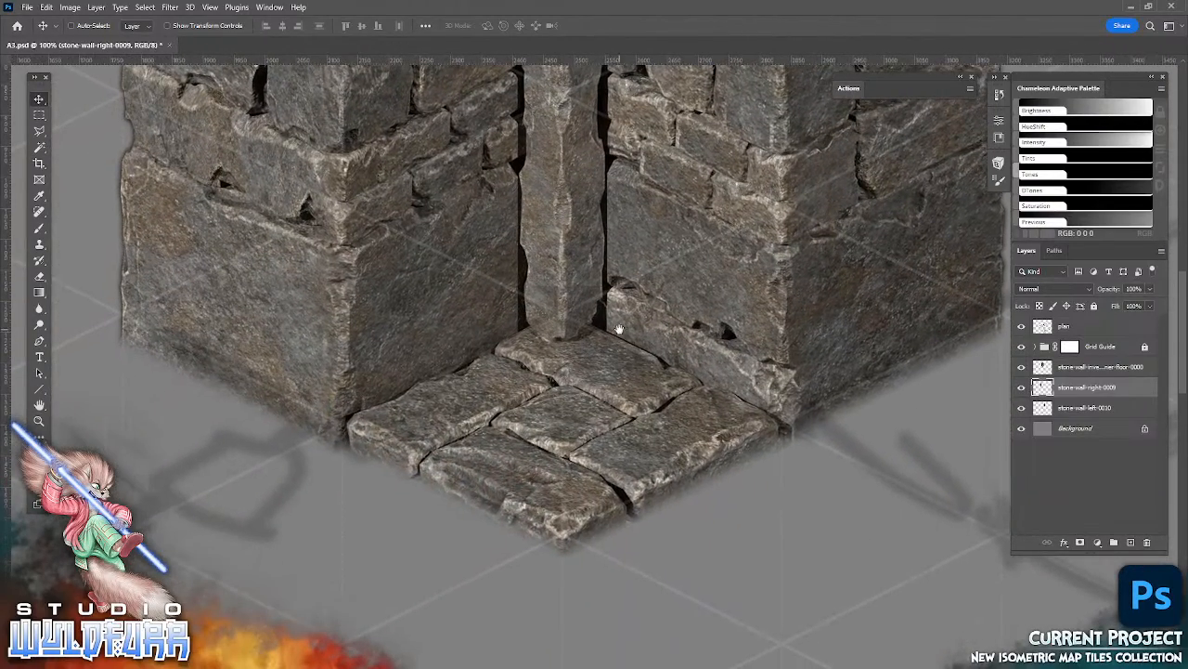
{"action": "left_click_drag", "start_coordinate": [635, 393], "coordinate": [701, 368]}
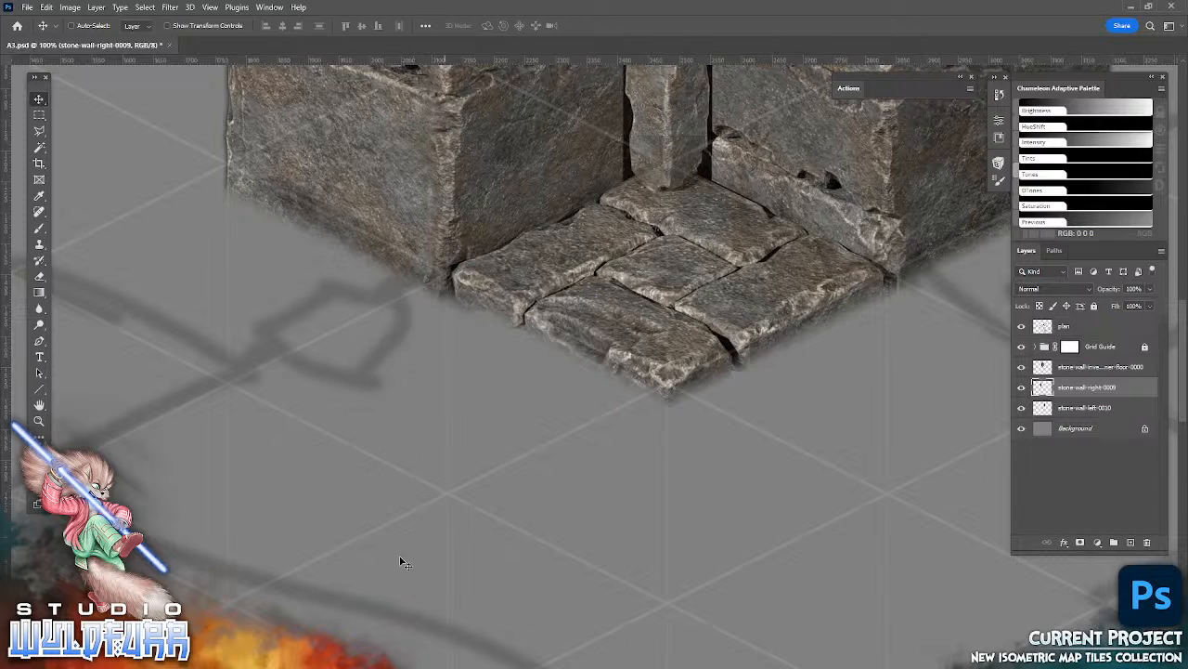
{"action": "key", "text": "alt+Tab"}
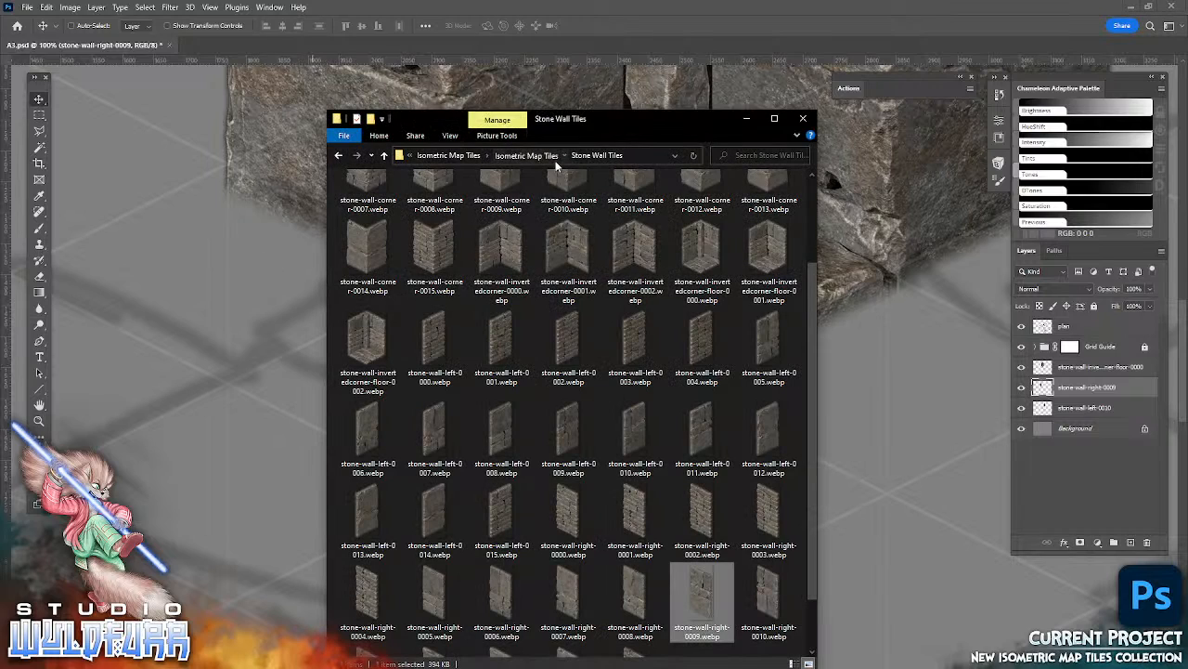
{"action": "left_click", "coordinate": [525, 155]}
{"action": "double_click", "coordinate": [509, 219]}
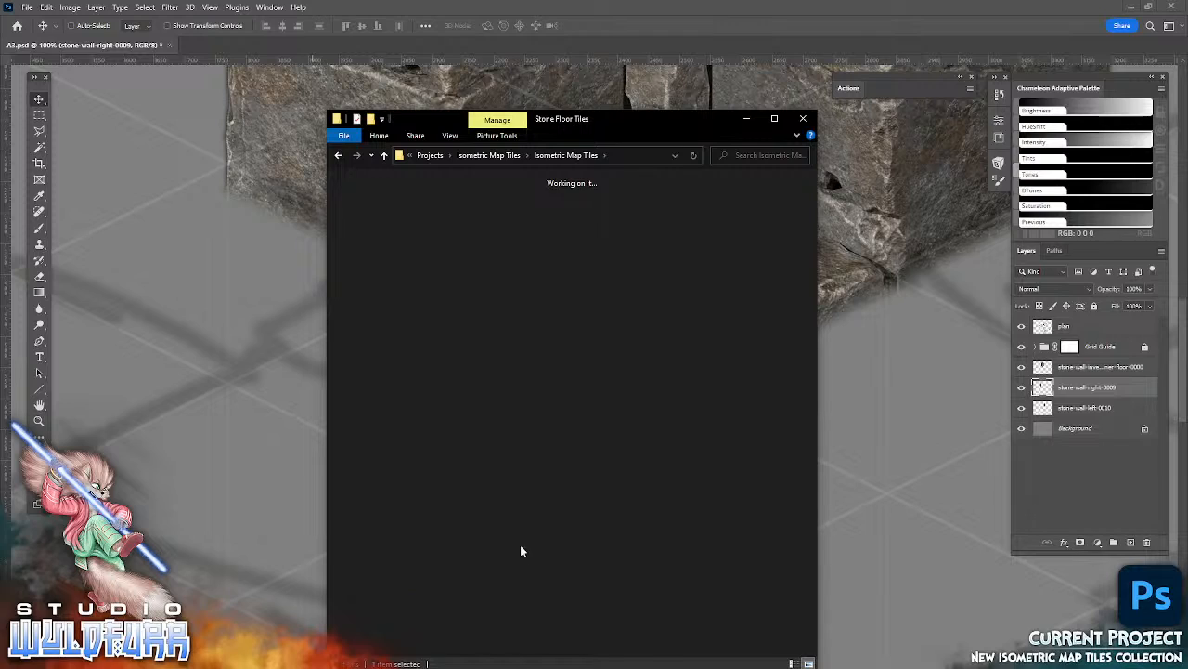
- Place stone-floor-blocks-0014.webp from the Stone Floor Tiles folder in the A3 document as a new layer
{"action": "left_click_drag", "start_coordinate": [810, 221], "coordinate": [806, 490]}
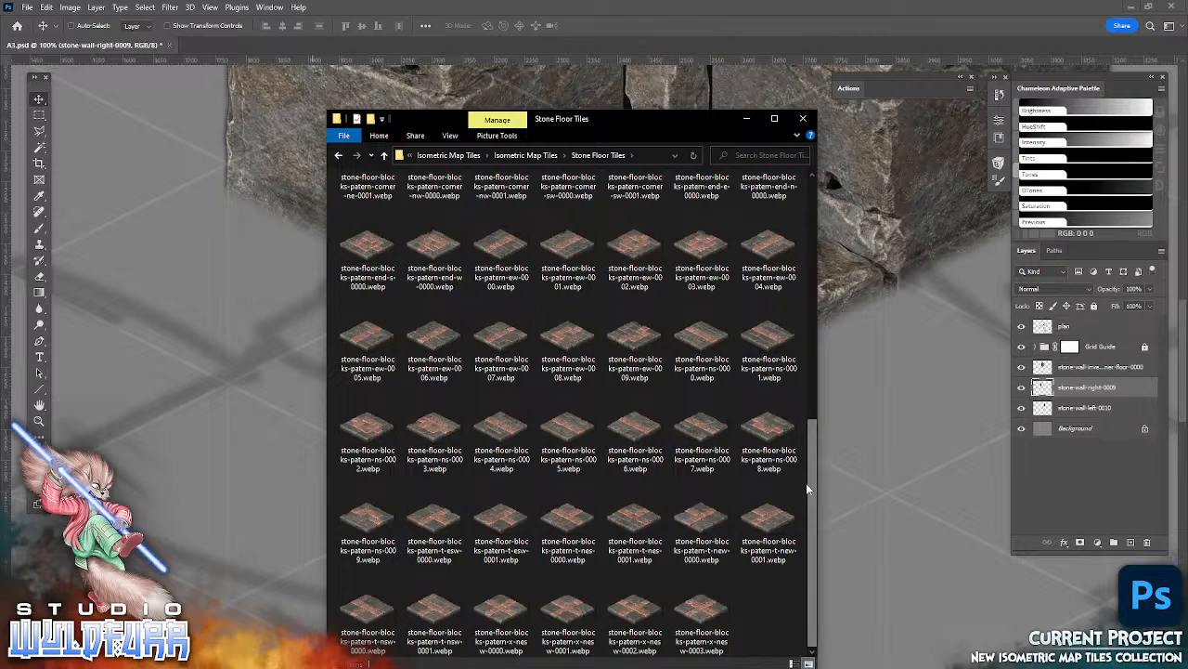
{"action": "left_click", "coordinate": [635, 519]}
{"action": "scroll", "coordinate": [677, 427], "scroll_direction": "up", "scroll_amount": 10}
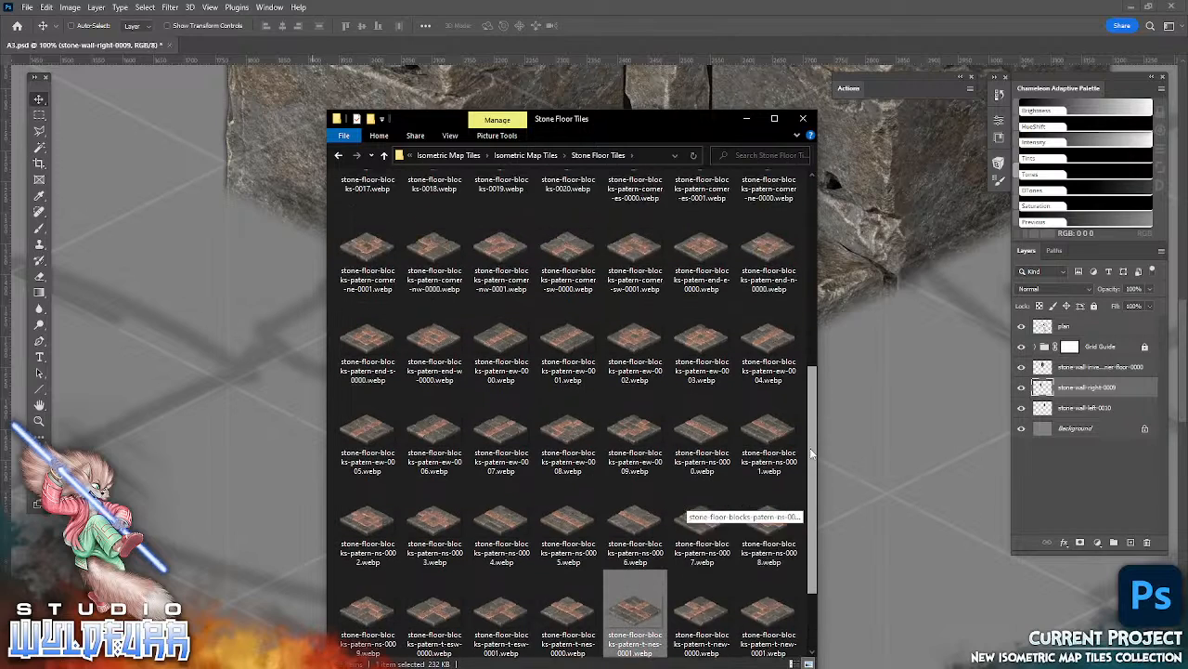
{"action": "left_click", "coordinate": [641, 358]}
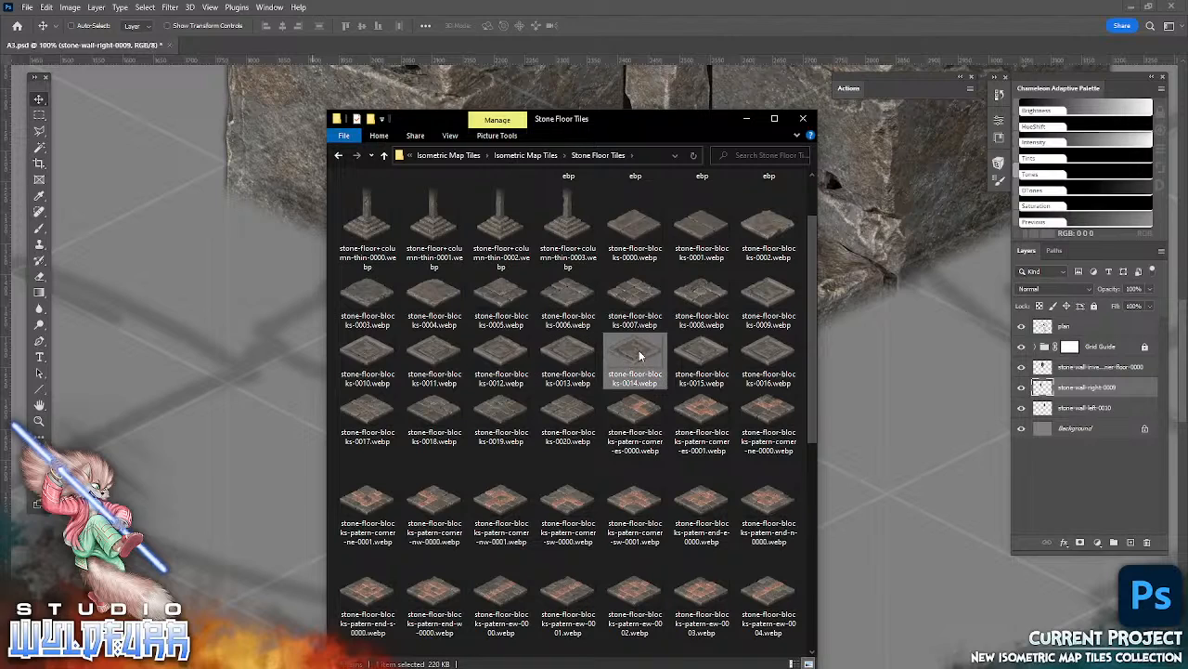
{"action": "left_click_drag", "start_coordinate": [636, 354], "coordinate": [904, 356]}
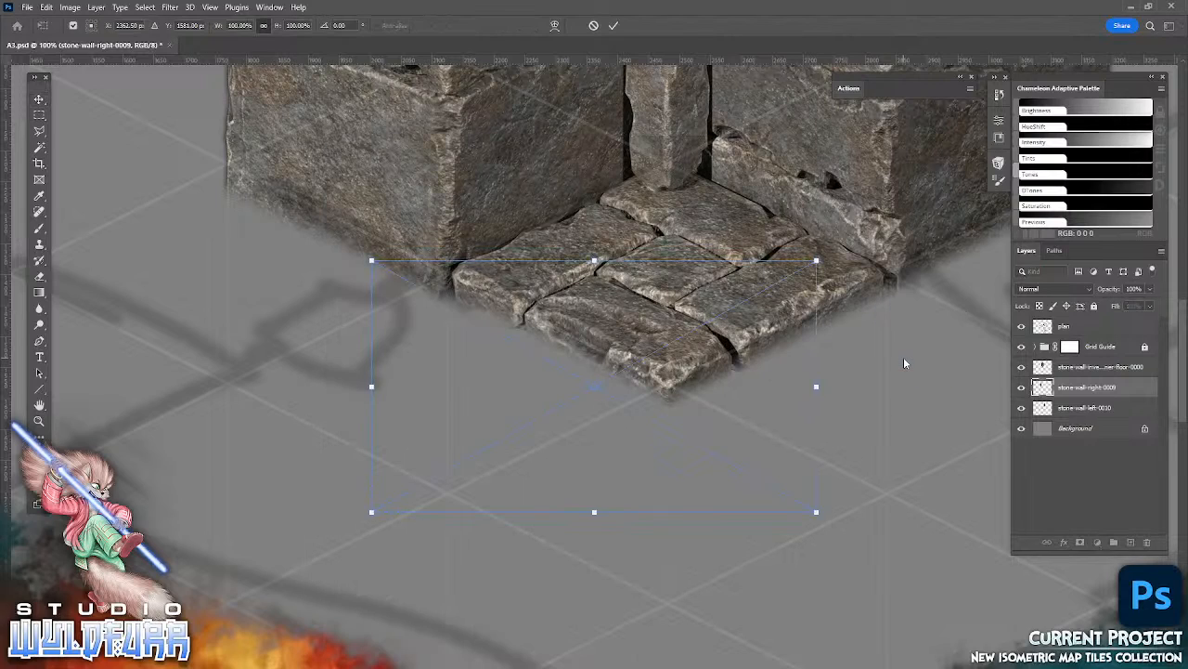
{"action": "left_click", "coordinate": [613, 25]}
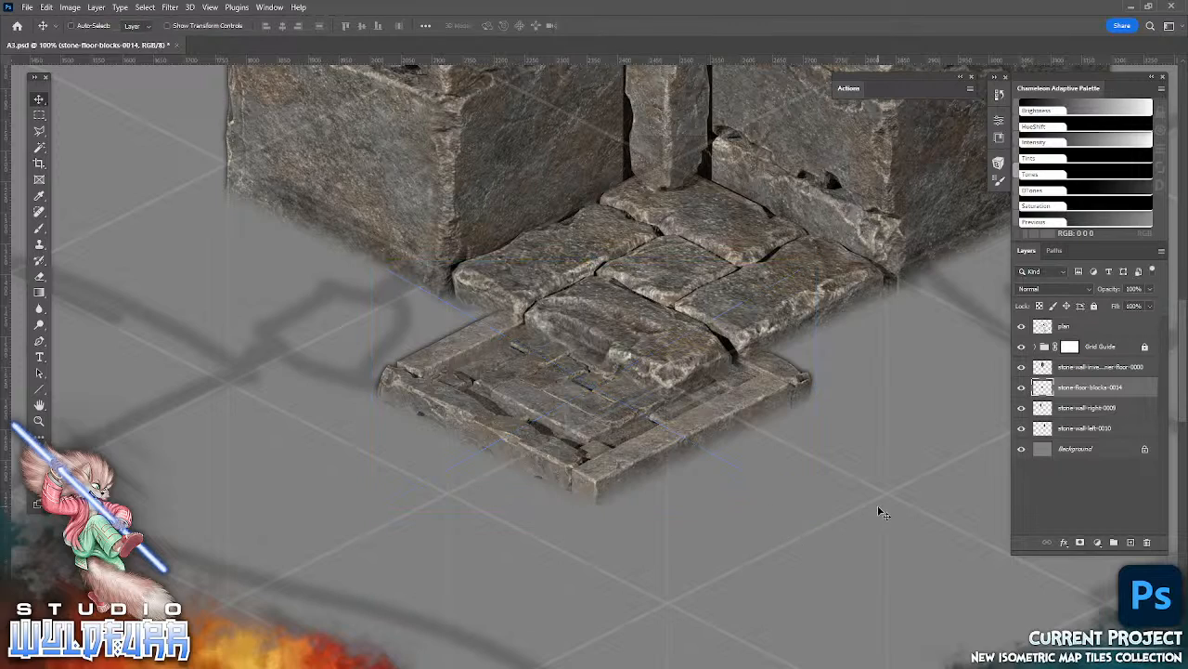
- Move the stone-floor-blocks-0014 layer above the inverted corner layer and align its tile with the grid along the corner floor's lower-left edge
{"action": "mouse_move", "coordinate": [1083, 389]}
{"action": "left_mouse_down"}
{"action": "mouse_move", "coordinate": [1081, 435]}
{"action": "mouse_move", "coordinate": [1083, 366]}
{"action": "left_mouse_up"}
{"action": "left_click_drag", "start_coordinate": [804, 411], "coordinate": [635, 534]}
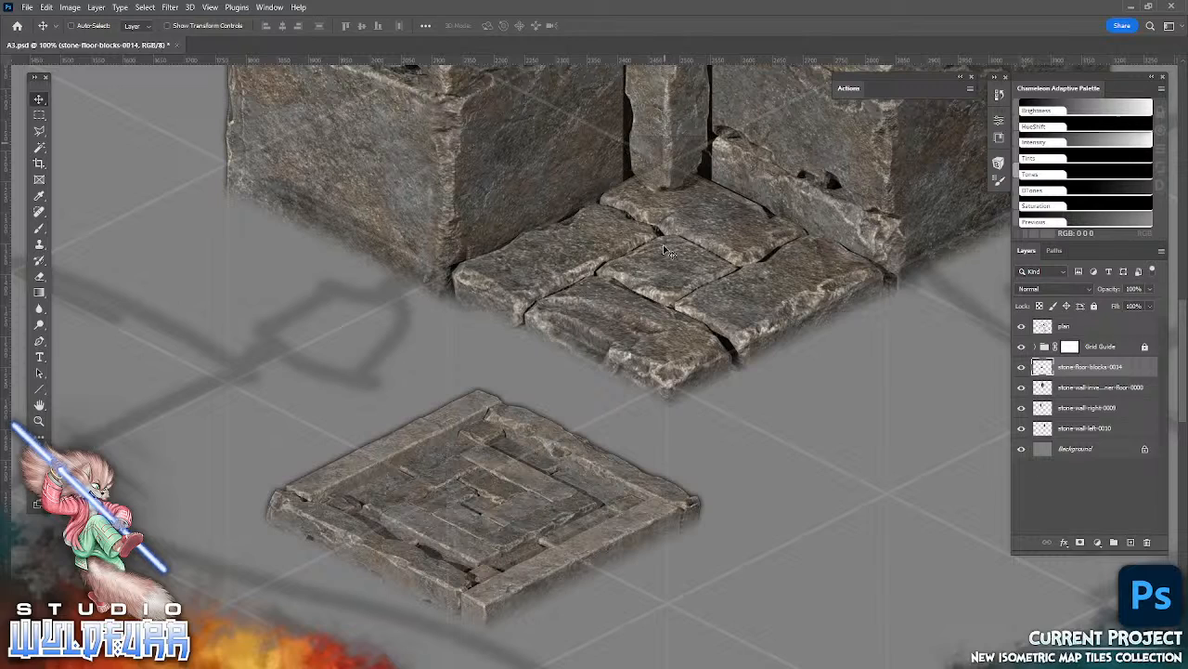
{"action": "left_click_drag", "start_coordinate": [597, 513], "coordinate": [537, 409]}
{"action": "left_click_drag", "start_coordinate": [591, 446], "coordinate": [597, 444]}
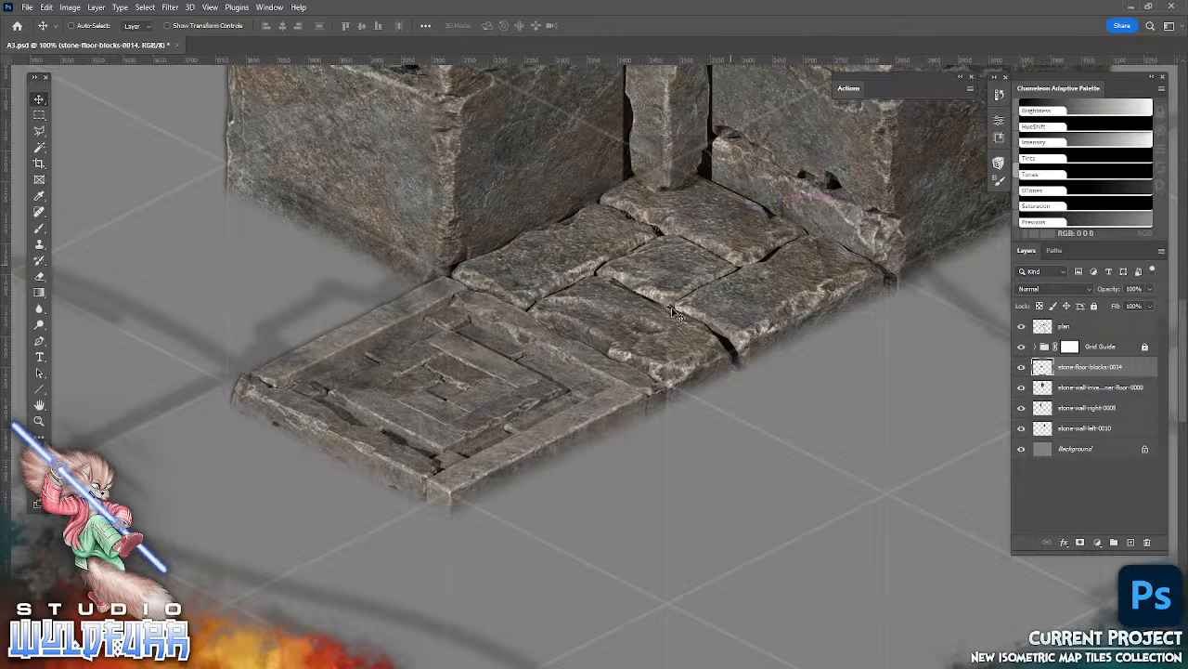
- Place stone-floor-blocks-0015.webp from File Explorer as a new layer and align it with the grid along the corner floor's lower-right edge
{"action": "left_click_drag", "start_coordinate": [795, 497], "coordinate": [483, 499]}
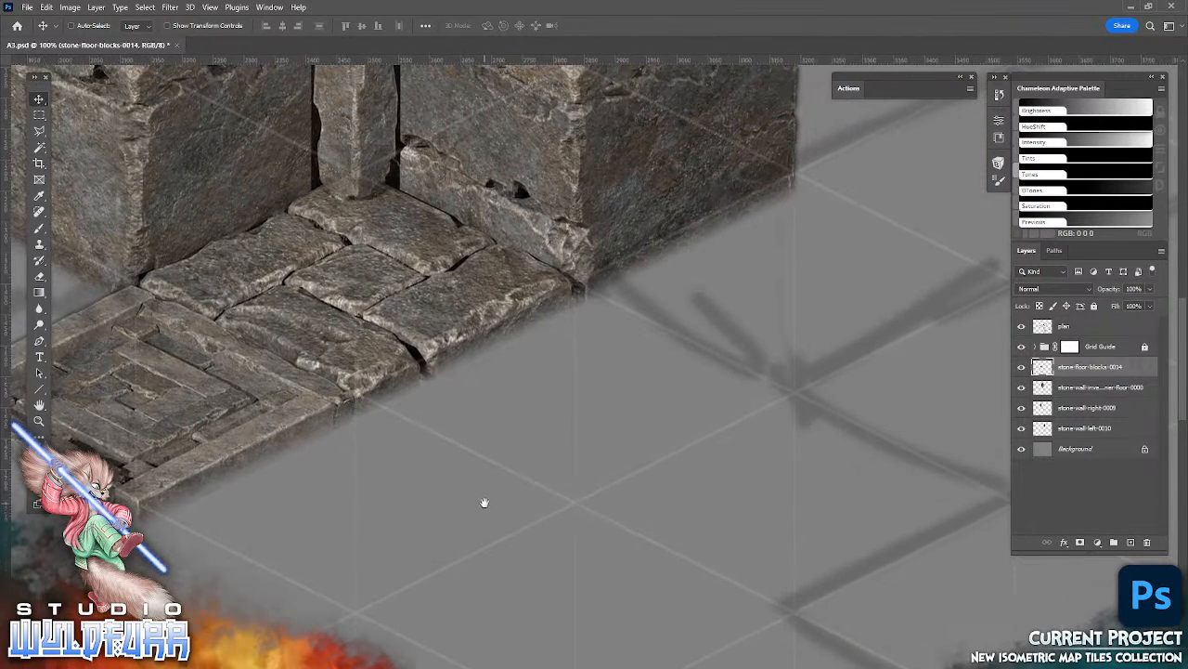
{"action": "key", "text": "alt+Tab"}
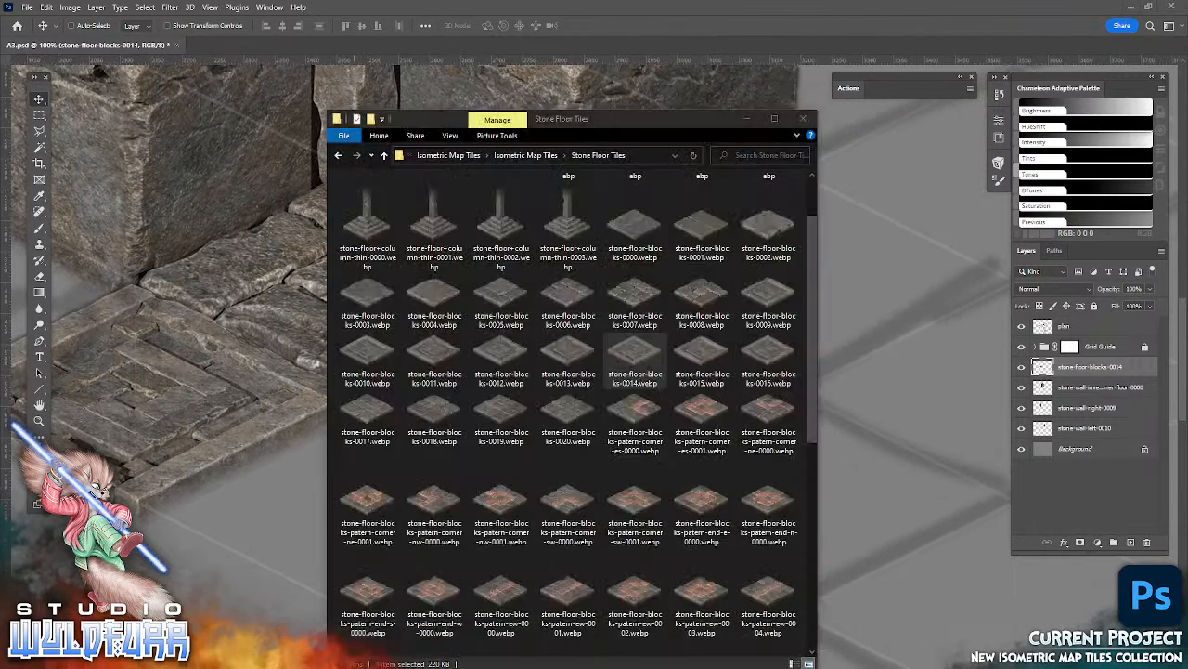
{"action": "left_click_drag", "start_coordinate": [707, 348], "coordinate": [865, 418]}
{"action": "left_click", "coordinate": [613, 26]}
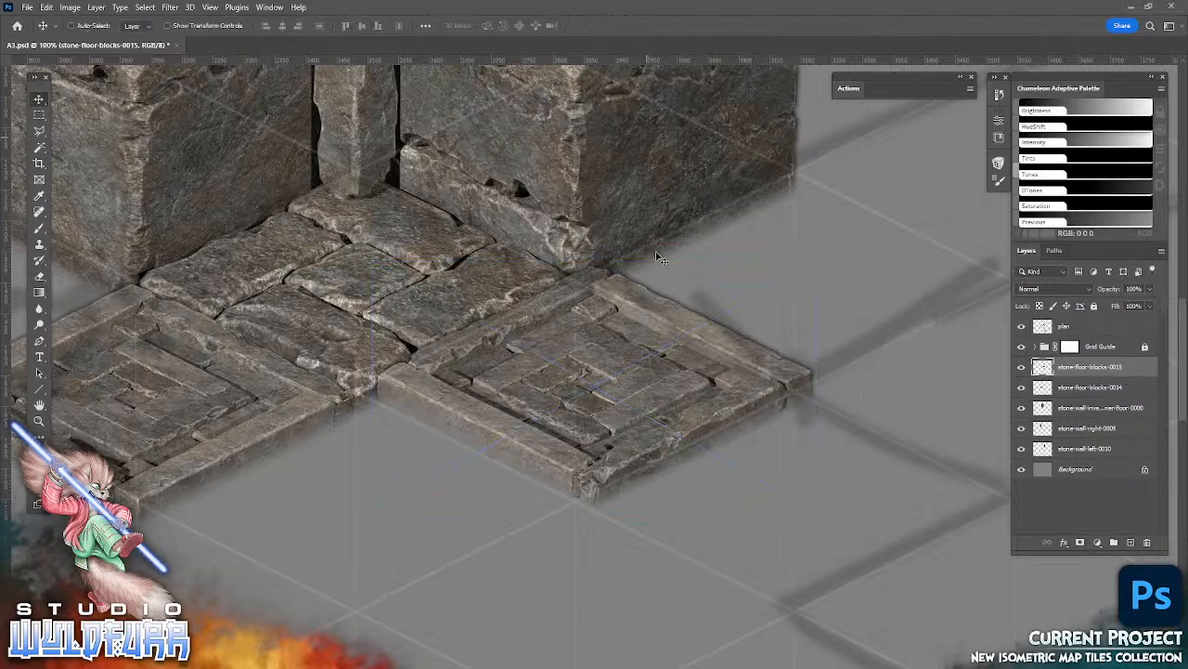
{"action": "left_click_drag", "start_coordinate": [691, 396], "coordinate": [708, 393]}
{"action": "left_click_drag", "start_coordinate": [714, 477], "coordinate": [715, 479]}
- Place stone-floor-blocks-0002.webp directly above the inverted corner layer and align it beside the stone-floor-blocks-0014 tile at the left wall's base
{"action": "left_click_drag", "start_coordinate": [523, 559], "coordinate": [724, 407]}
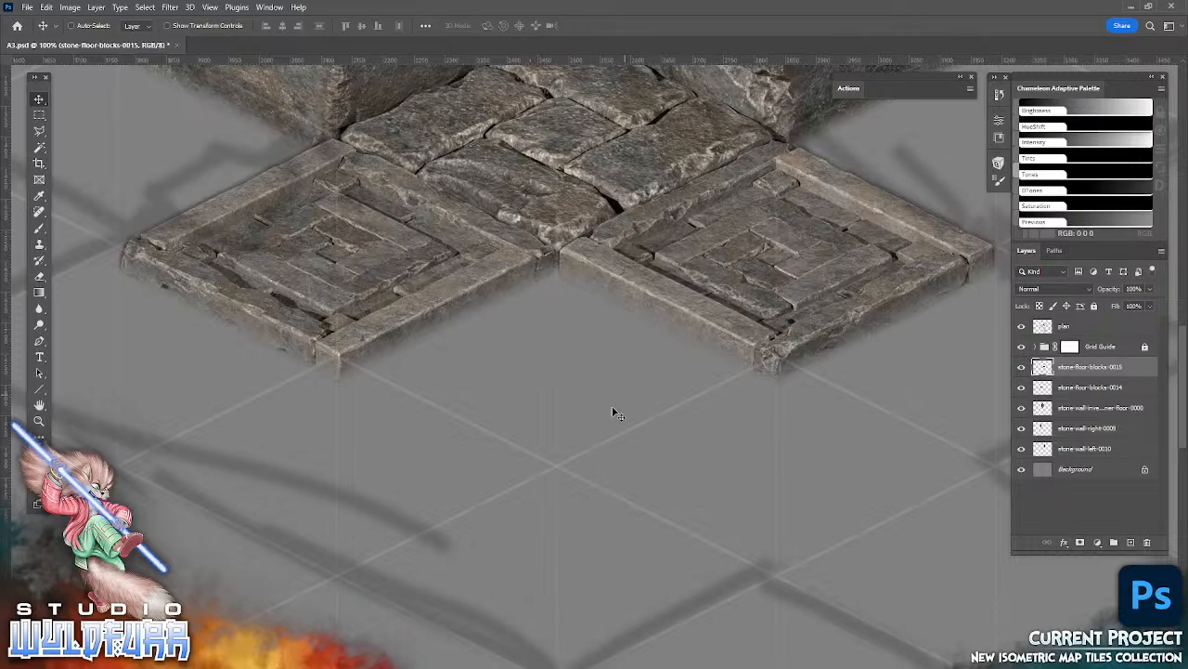
{"action": "key", "text": "alt+Tab"}
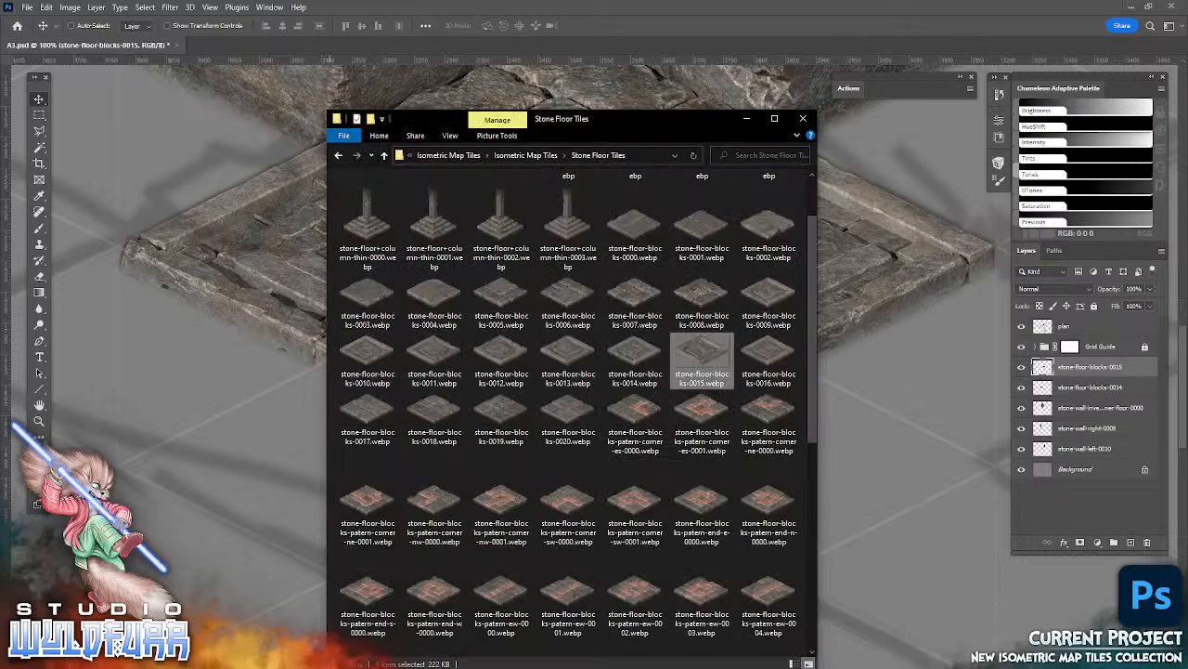
{"action": "key", "text": "alt+Tab"}
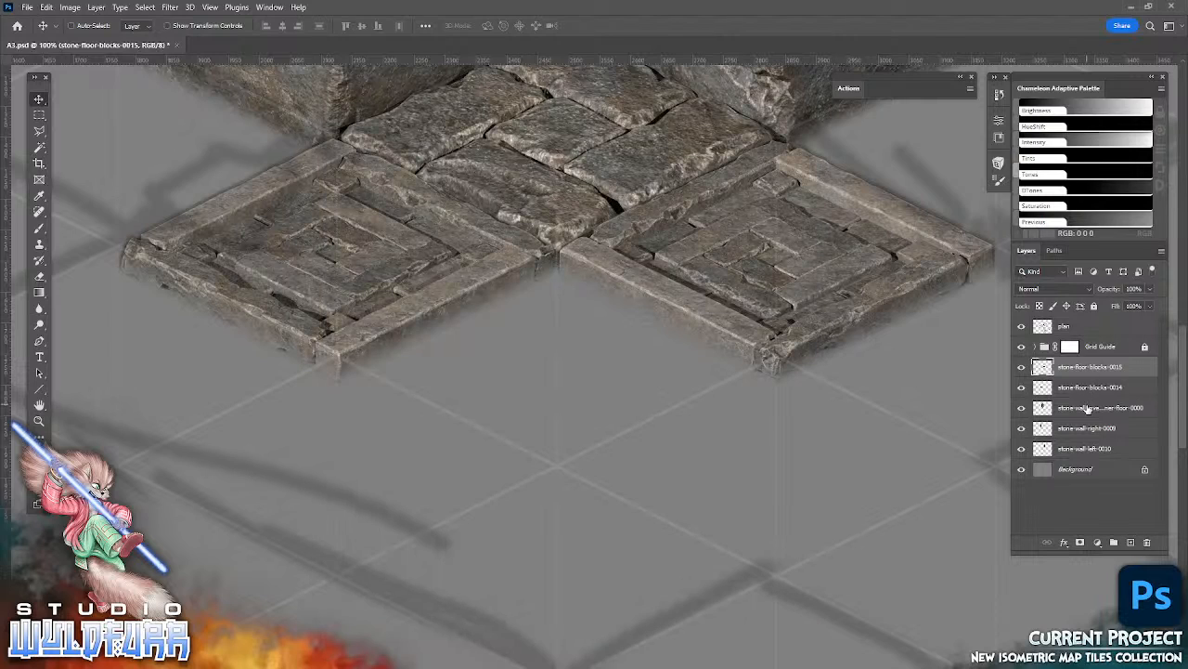
{"action": "left_click", "coordinate": [1088, 409]}
{"action": "left_click_drag", "start_coordinate": [769, 357], "coordinate": [581, 508]}
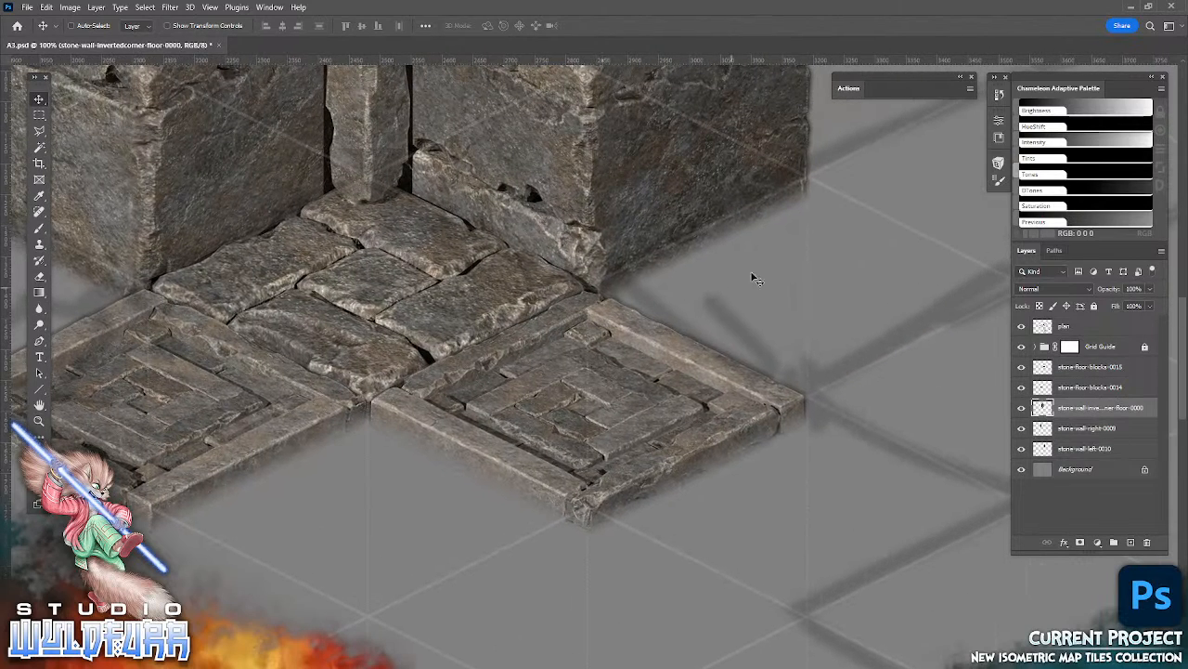
{"action": "left_click_drag", "start_coordinate": [373, 460], "coordinate": [672, 491]}
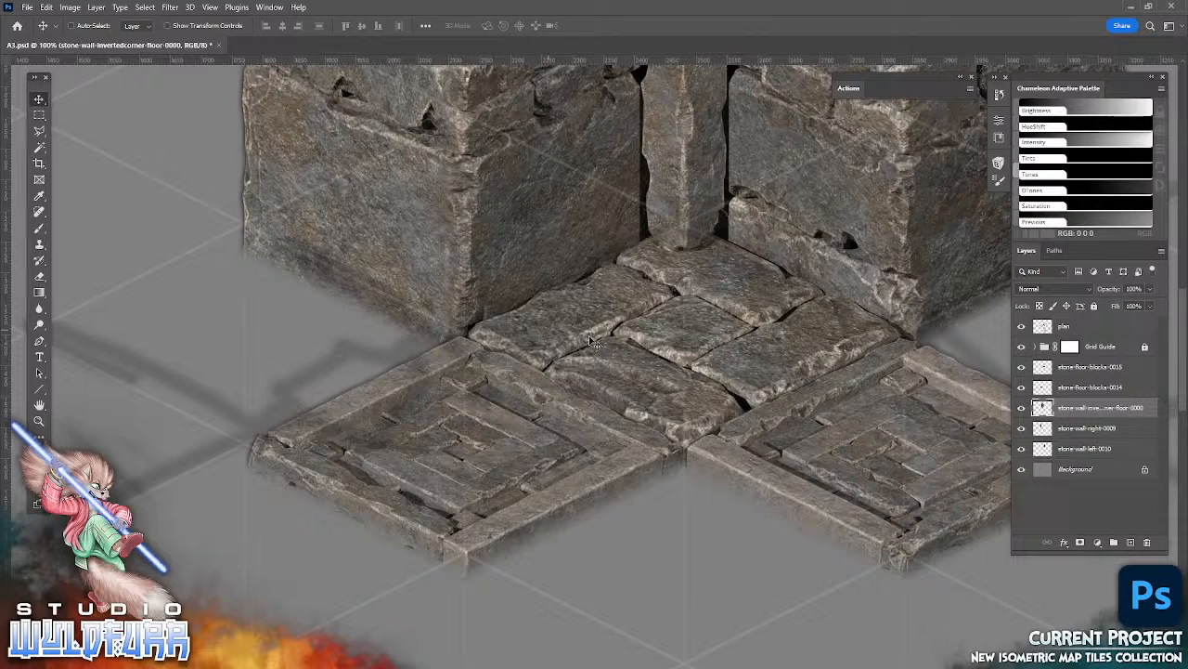
{"action": "key", "text": "alt+Tab"}
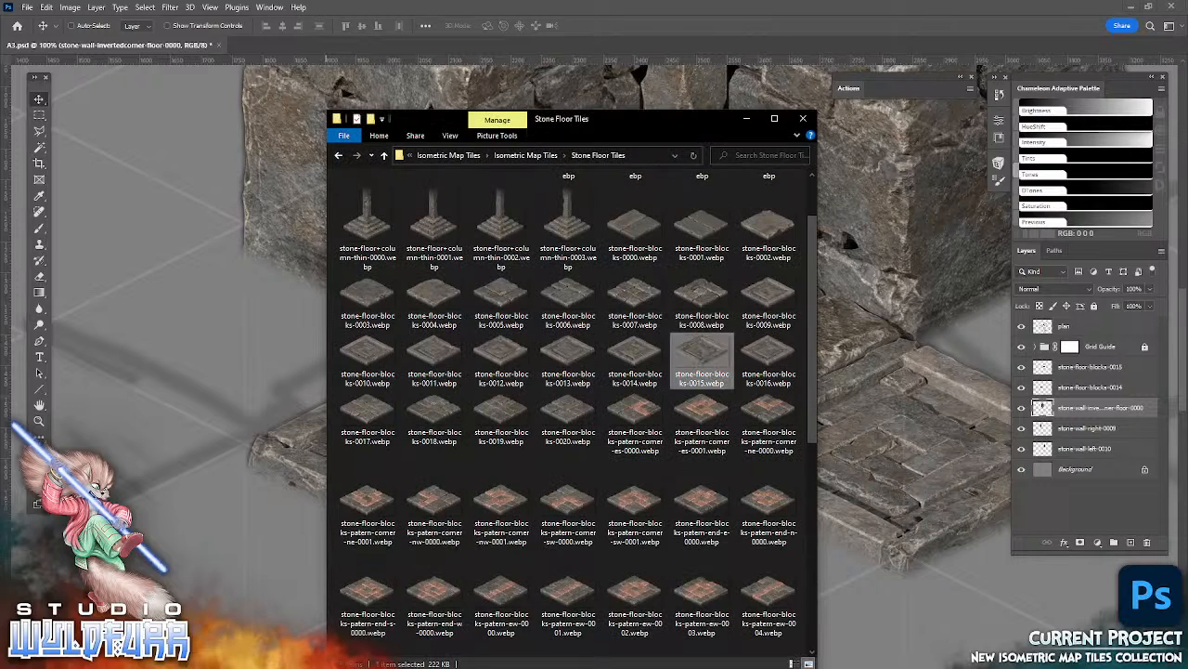
{"action": "left_click_drag", "start_coordinate": [769, 228], "coordinate": [918, 403]}
{"action": "key", "text": "Return"}
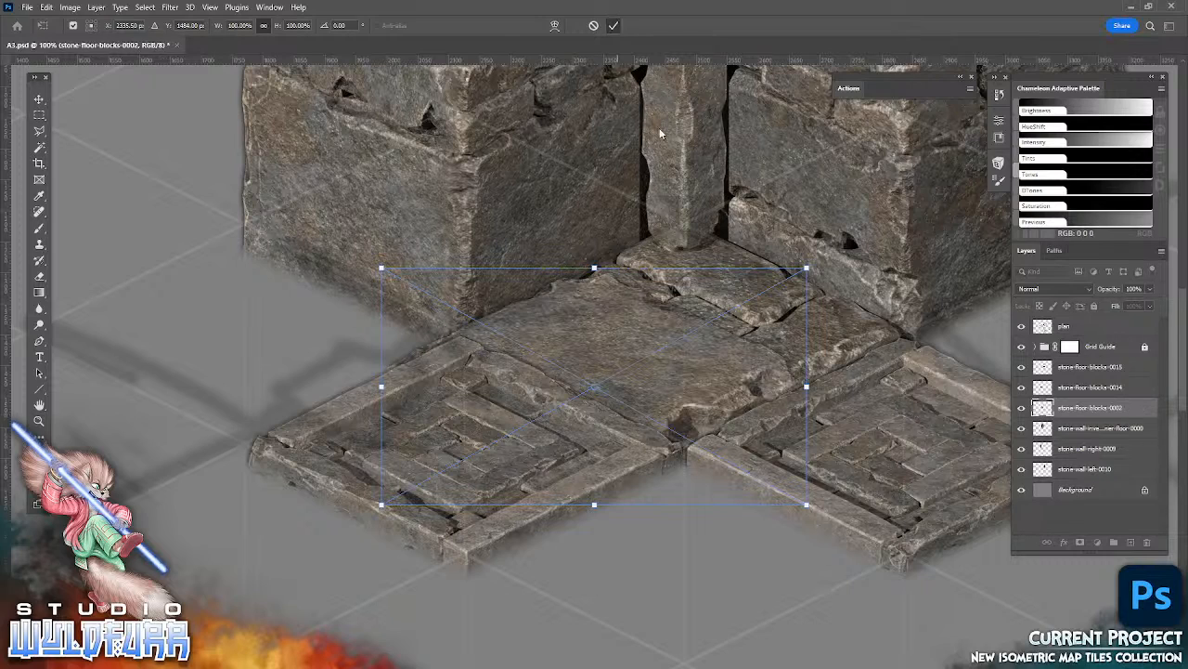
{"action": "left_click_drag", "start_coordinate": [717, 401], "coordinate": [245, 483]}
- Place stone-floor-blocks-0001.webp above the stone-floor-blocks-0002 layer and align it beside the stone-floor-blocks-0015 tile at the right wall's base
{"action": "key", "text": "alt+Tab"}
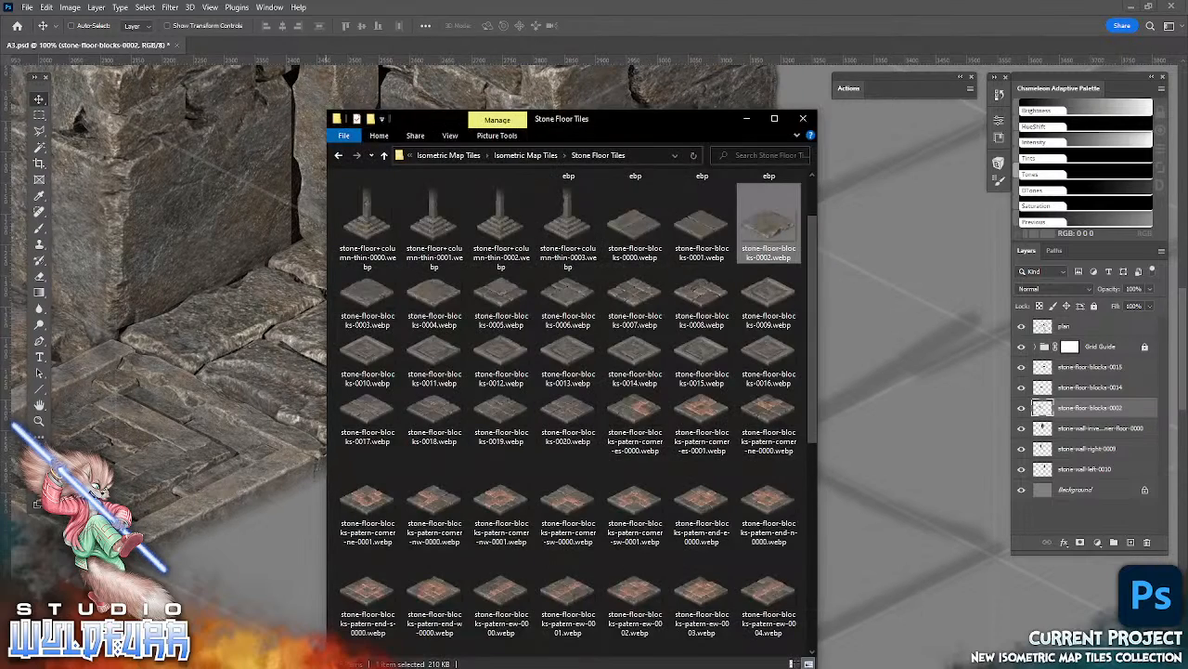
{"action": "left_click_drag", "start_coordinate": [769, 223], "coordinate": [870, 358]}
{"action": "key", "text": "Return"}
{"action": "left_click", "coordinate": [614, 35]}
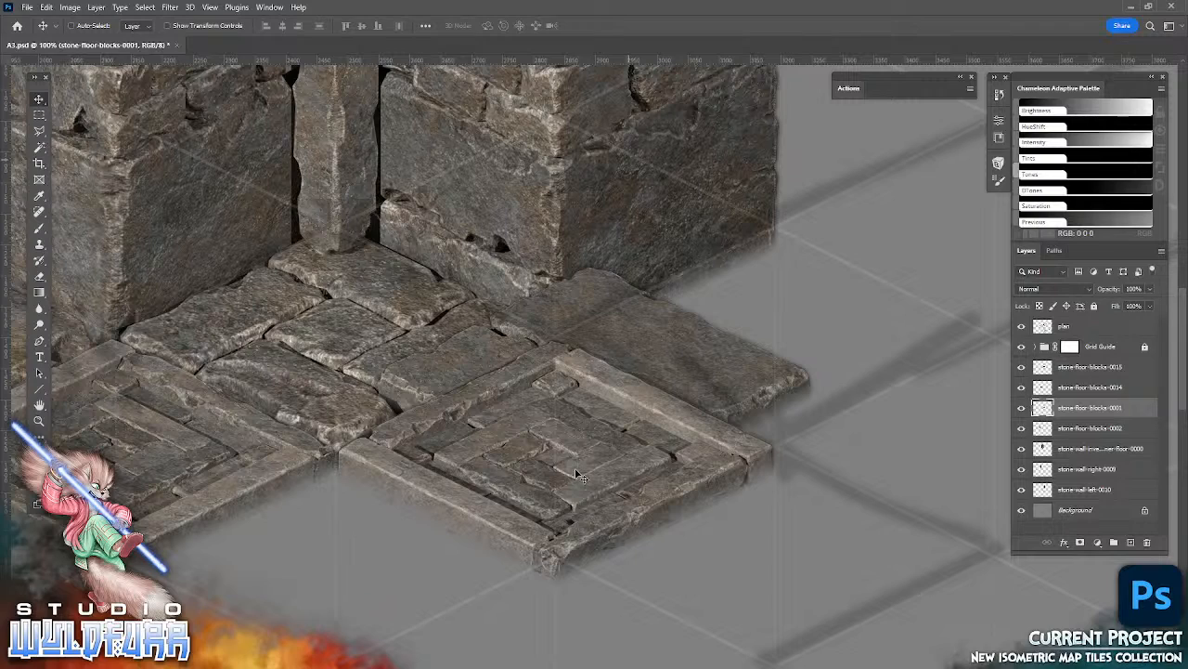
{"action": "left_click_drag", "start_coordinate": [582, 477], "coordinate": [760, 437]}
- Place stone-floor-blocks-0020.webp above the stone-floor-blocks-0015 layer and align it in the grid cell below and between the two square-patterned floor tiles
{"action": "left_click_drag", "start_coordinate": [627, 502], "coordinate": [841, 276]}
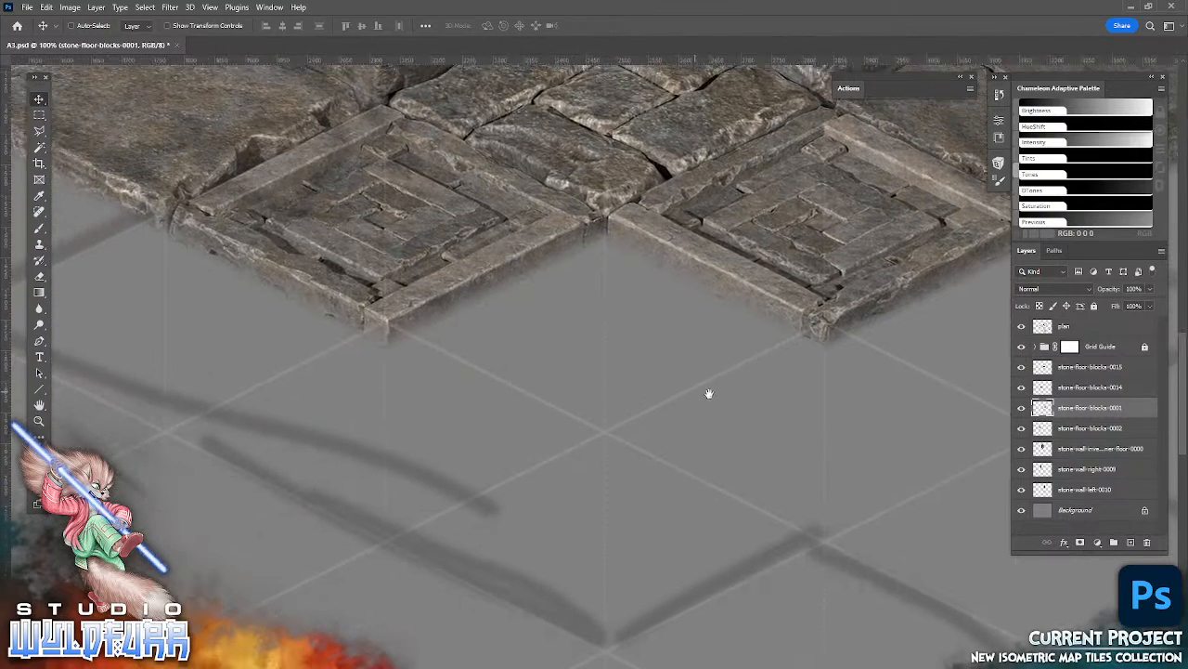
{"action": "left_click", "coordinate": [1100, 369]}
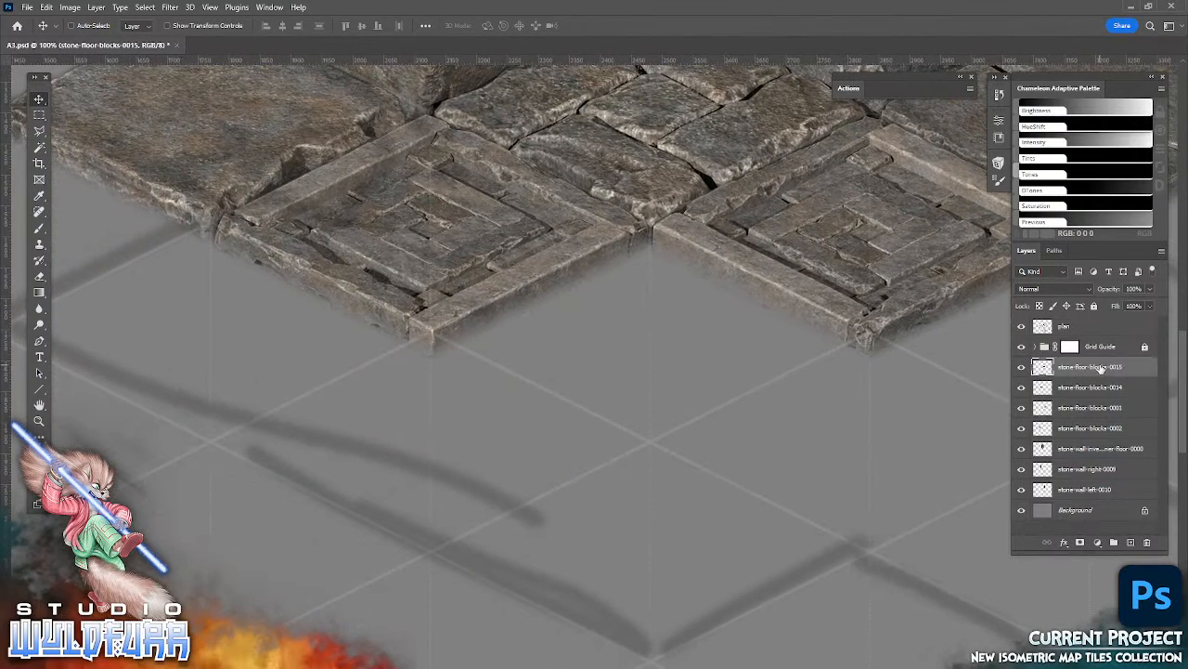
{"action": "key", "text": "alt+Tab"}
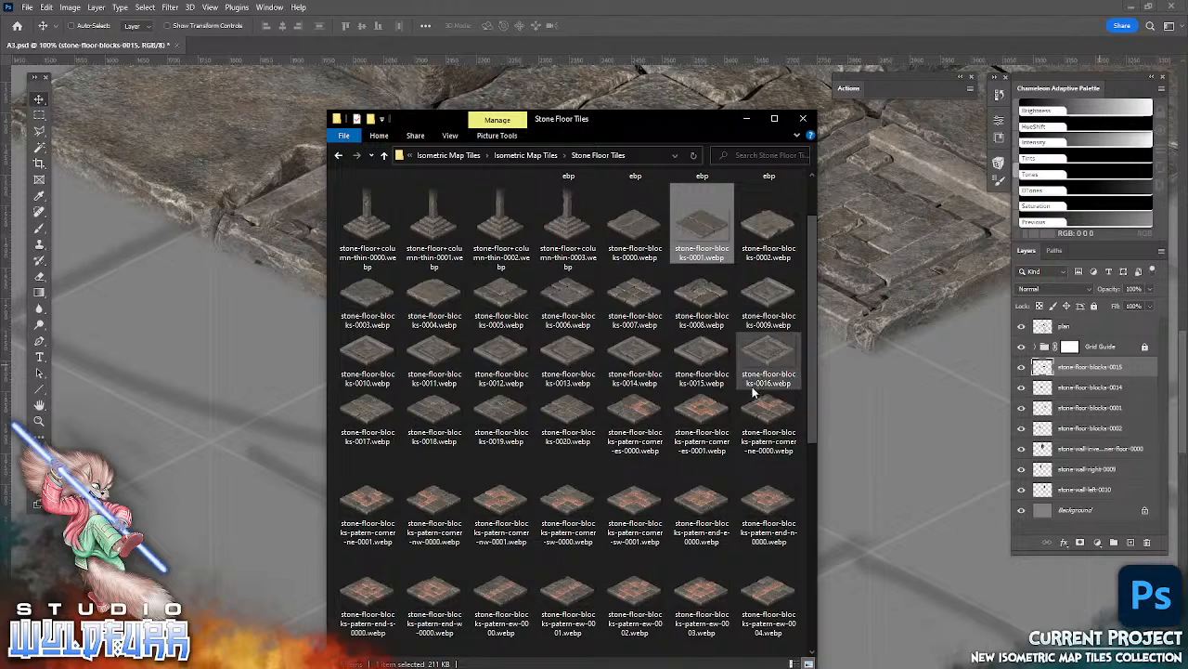
{"action": "left_click_drag", "start_coordinate": [810, 353], "coordinate": [794, 568]}
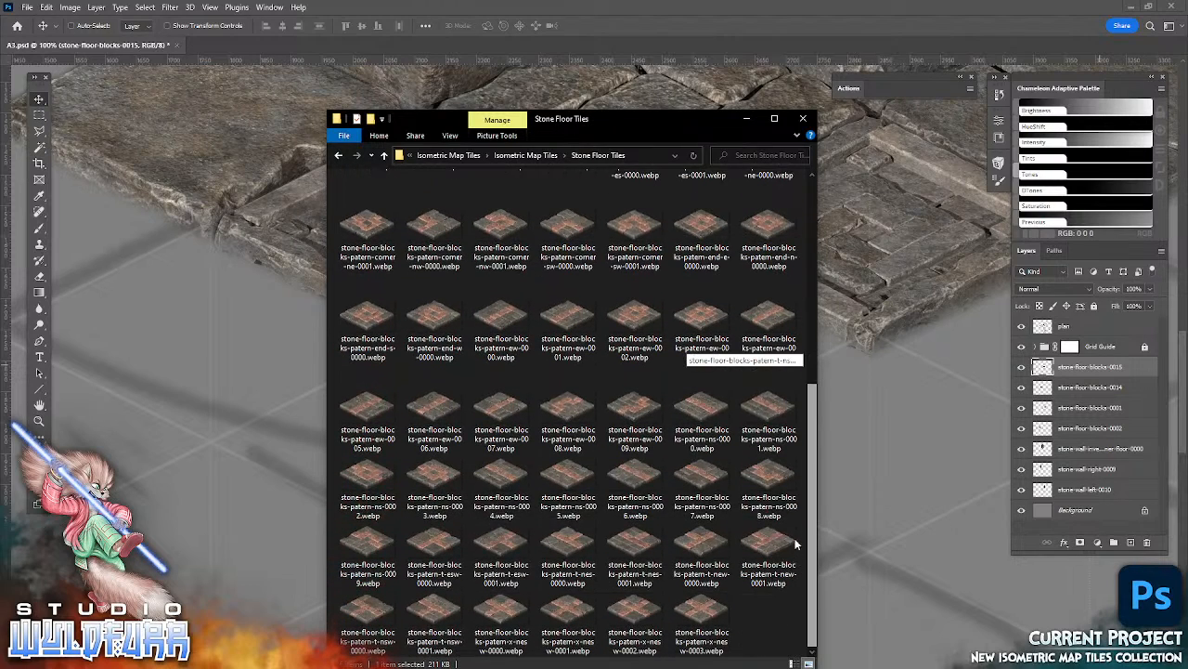
{"action": "scroll", "coordinate": [795, 545], "scroll_direction": "up", "scroll_amount": 4}
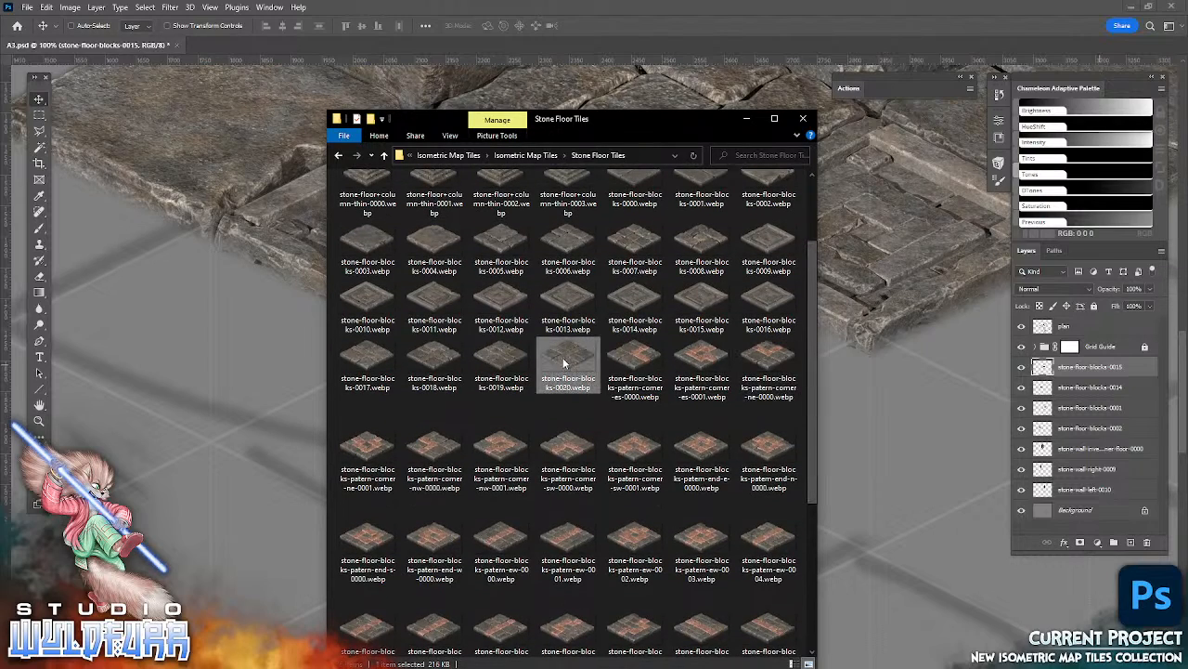
{"action": "left_click_drag", "start_coordinate": [564, 359], "coordinate": [938, 359]}
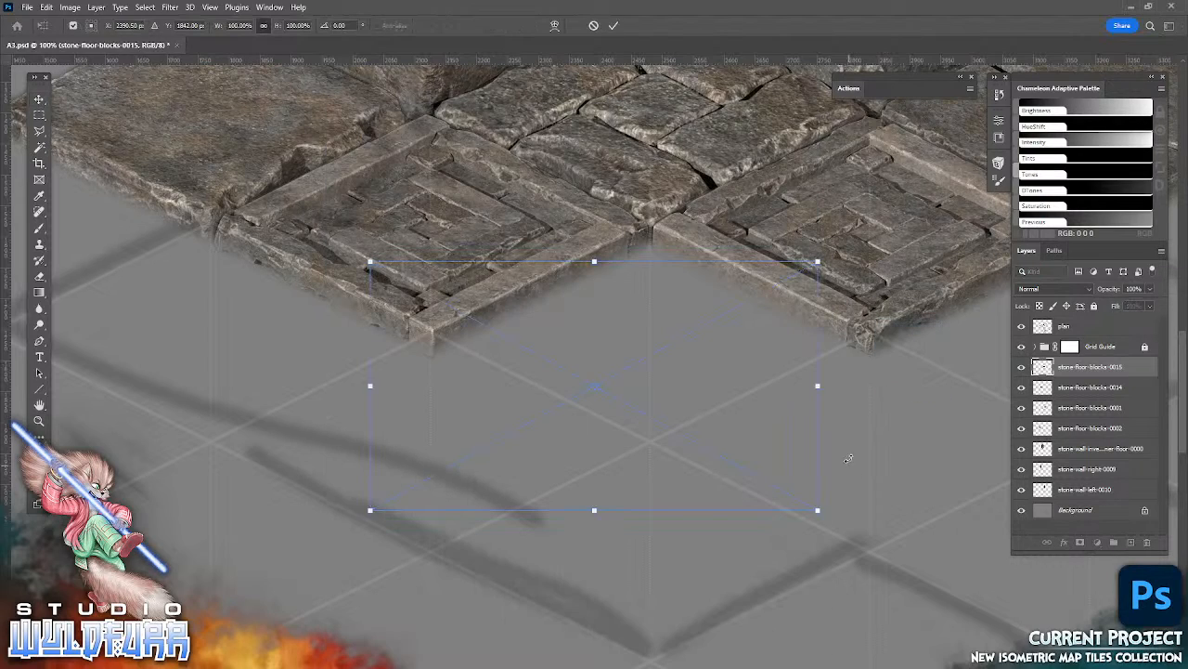
{"action": "left_click", "coordinate": [614, 26]}
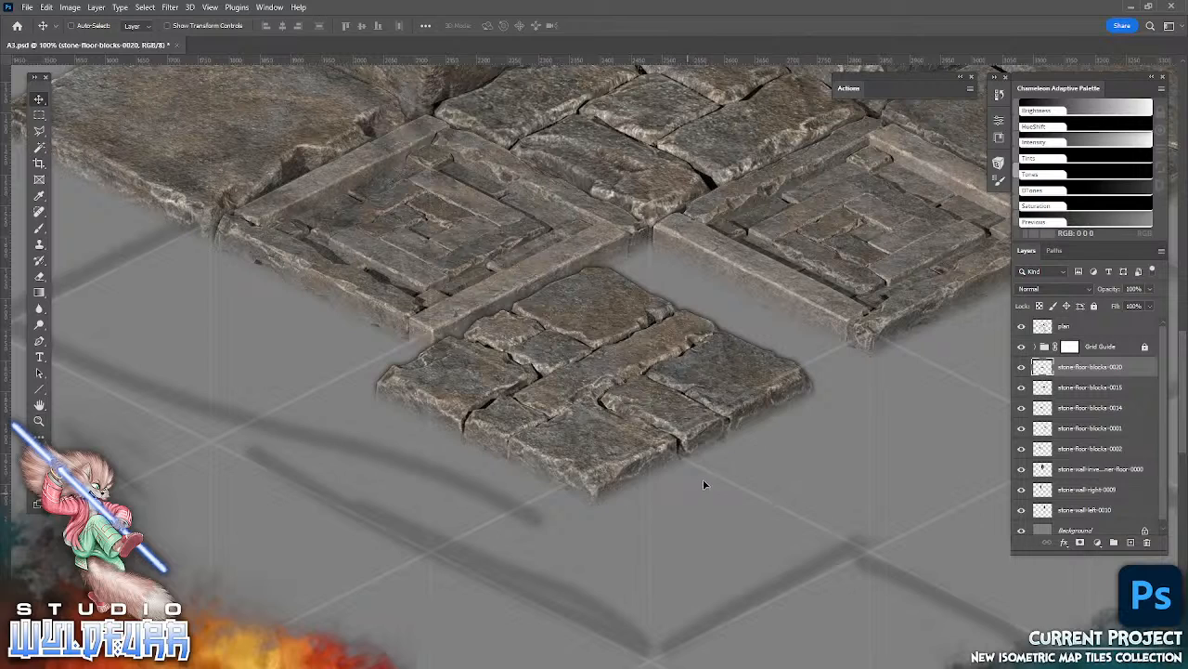
{"action": "left_click_drag", "start_coordinate": [703, 478], "coordinate": [740, 460]}
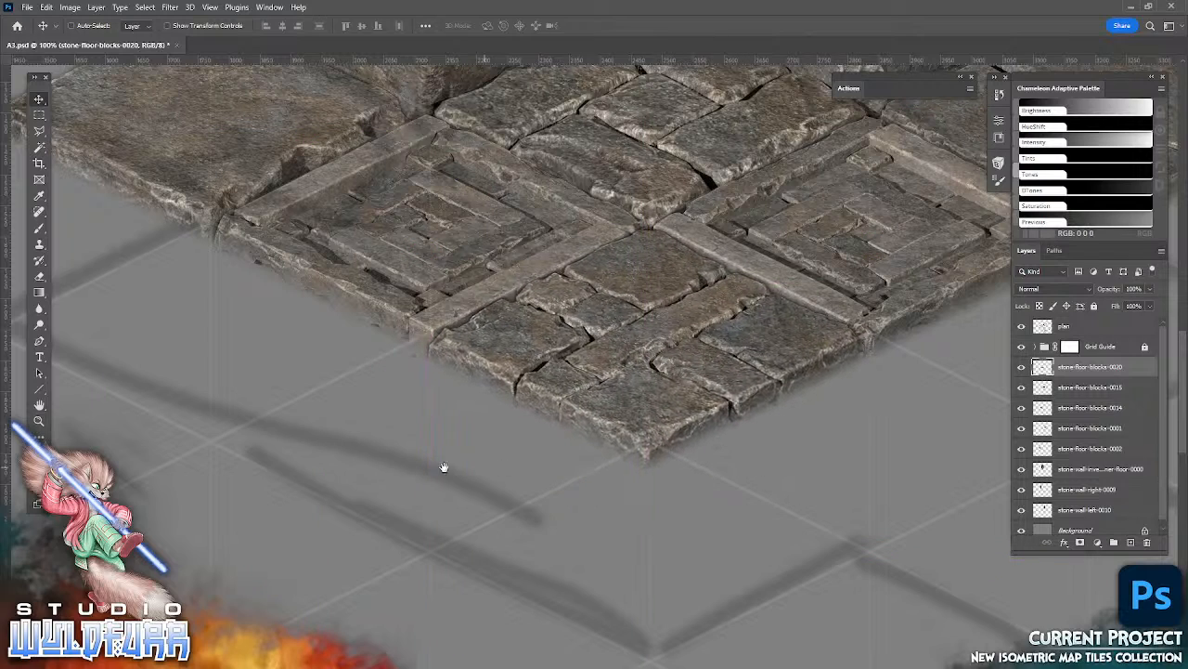
- Place stone-floor-blocks-0019.webp from File Explorer in the A3 document as a new layer above stone-floor-blocks-0020
{"action": "left_click_drag", "start_coordinate": [444, 467], "coordinate": [810, 512]}
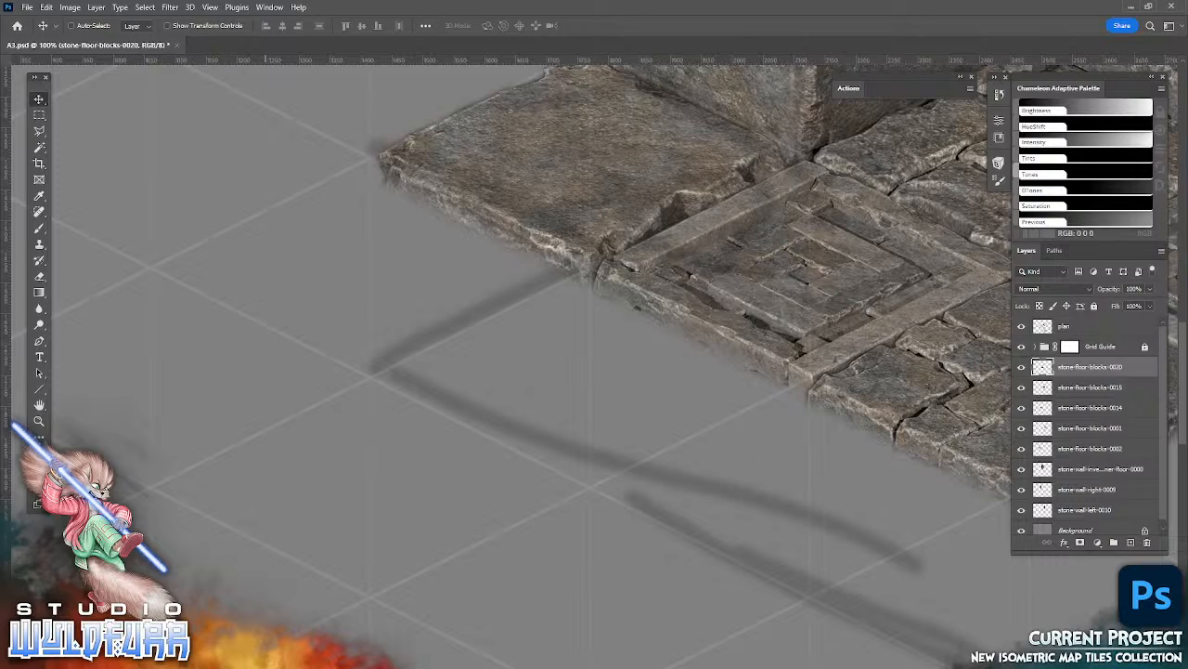
{"action": "key", "text": "alt+Tab"}
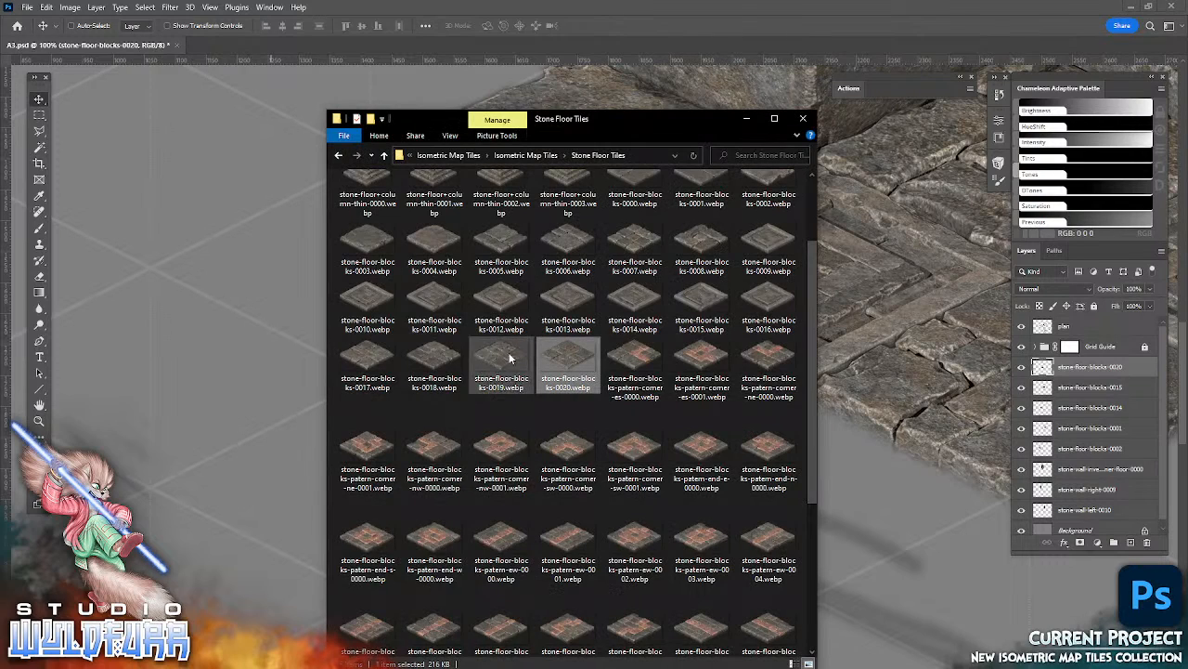
{"action": "left_click_drag", "start_coordinate": [502, 358], "coordinate": [901, 394]}
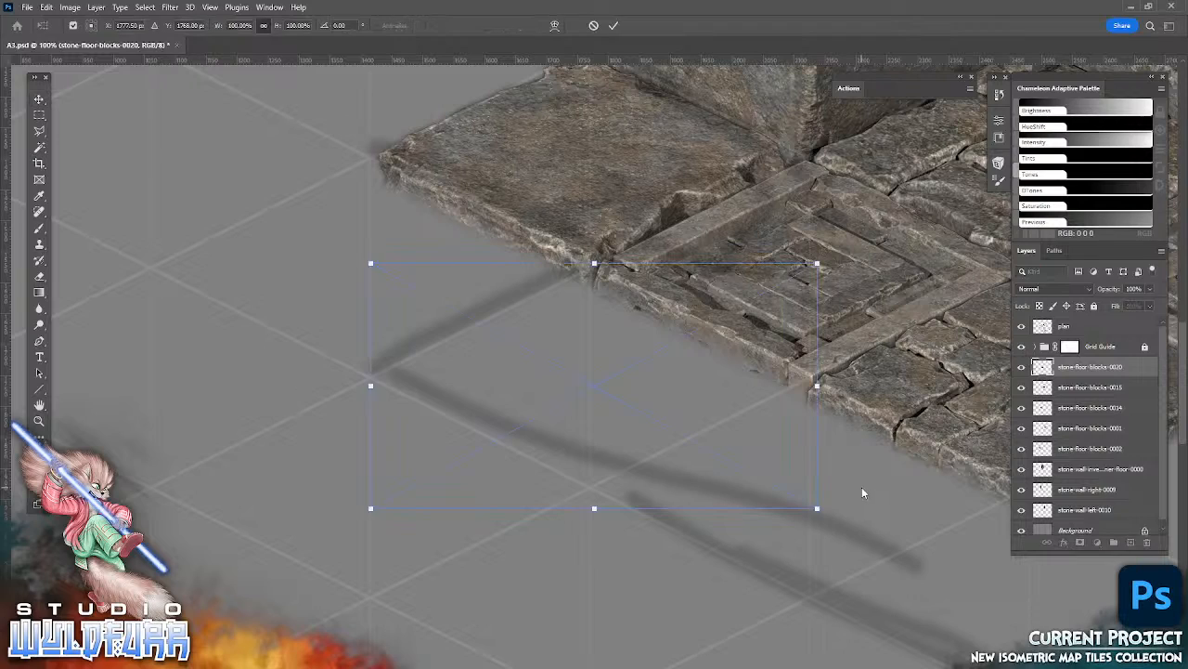
{"action": "left_click", "coordinate": [615, 28]}
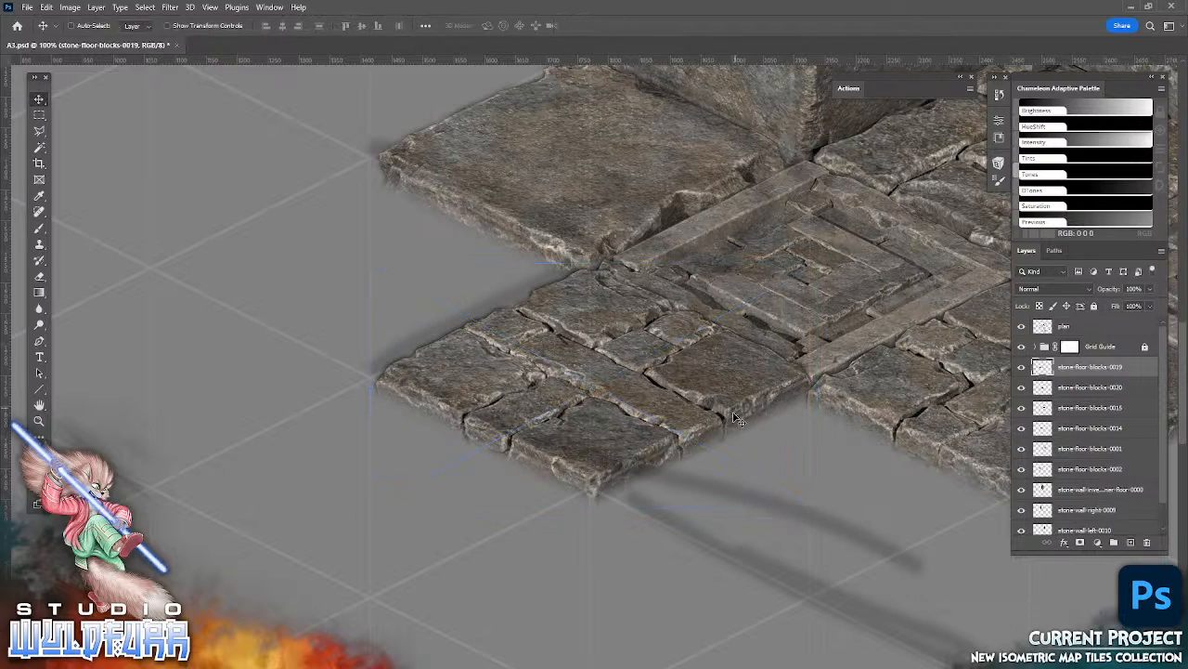
- Align the stone-floor-blocks-0019 tile in the grid cell beside the stone-floor-blocks-0014 tile, below the stone-floor-blocks-0002 tile
{"action": "mouse_move", "coordinate": [734, 409]}
{"action": "left_mouse_down"}
{"action": "mouse_move", "coordinate": [713, 436]}
{"action": "mouse_move", "coordinate": [723, 418]}
{"action": "left_mouse_up"}
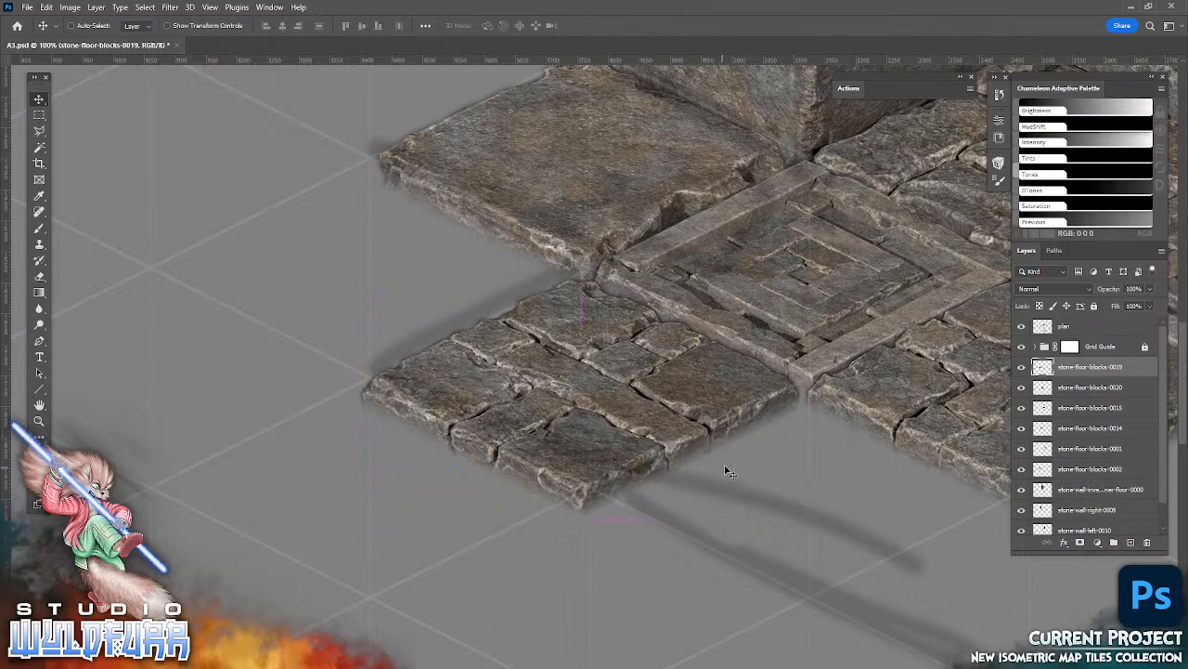
{"action": "left_click_drag", "start_coordinate": [724, 467], "coordinate": [727, 449]}
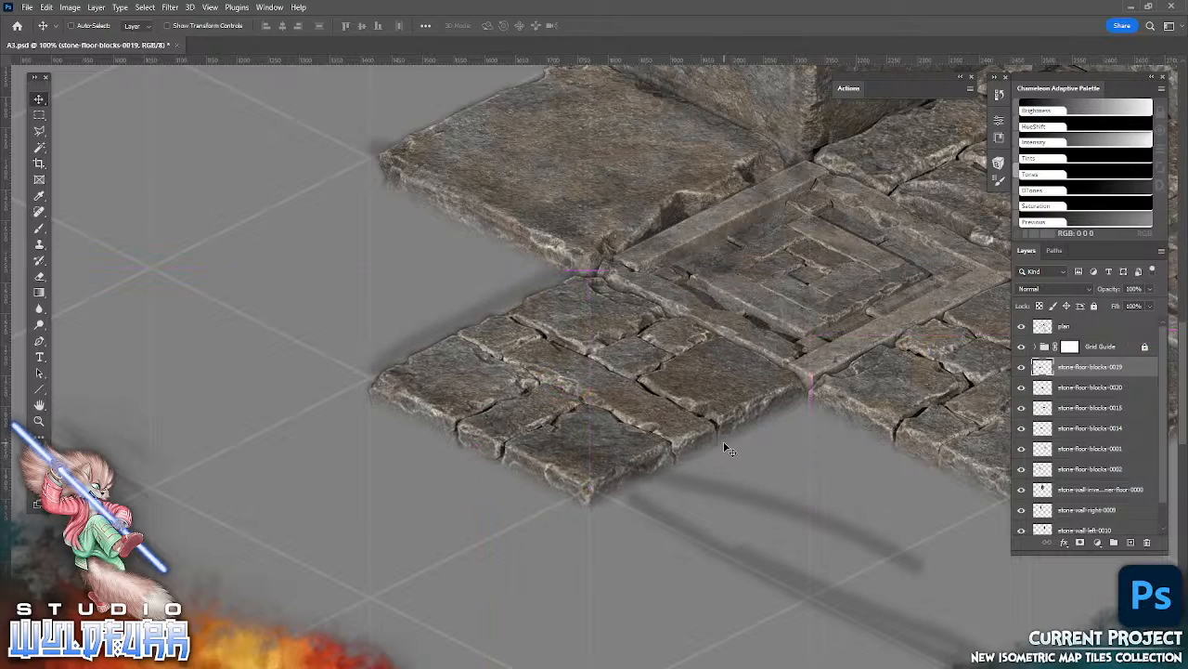
- Add a new layer and brush black circles and an arrow along the row of square-patterned floor tiles
{"action": "left_click", "coordinate": [1131, 544]}
{"action": "left_click", "coordinate": [42, 229]}
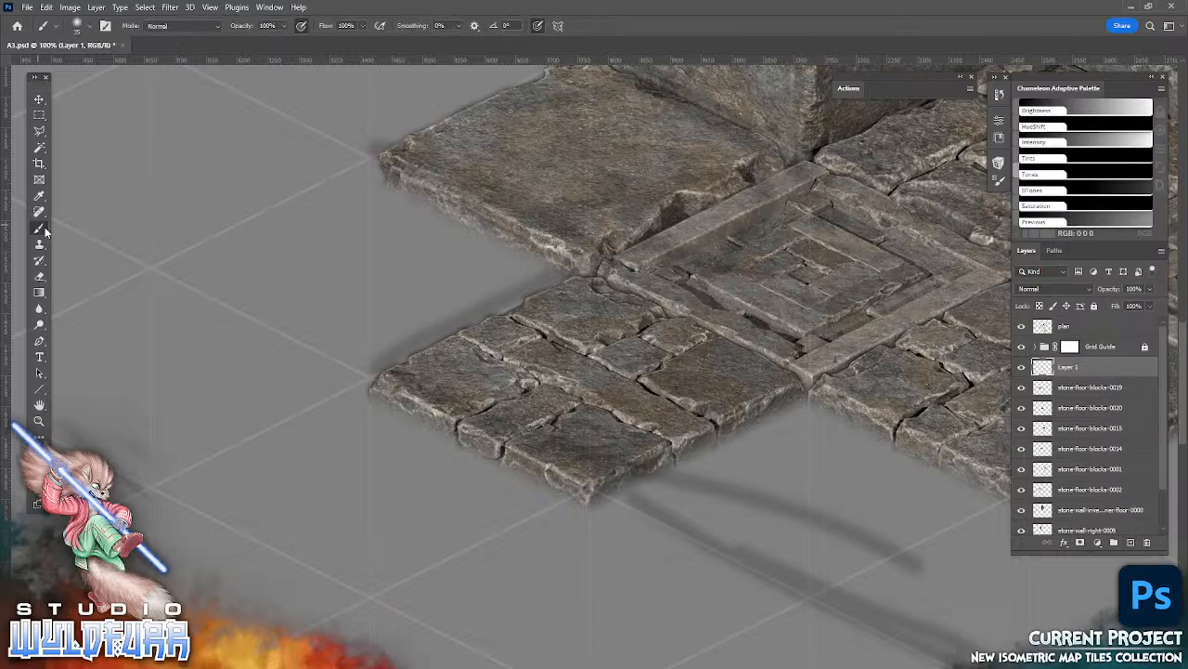
{"action": "mouse_move", "coordinate": [348, 195]}
{"action": "left_mouse_down"}
{"action": "mouse_move", "coordinate": [273, 254]}
{"action": "mouse_move", "coordinate": [393, 199]}
{"action": "mouse_move", "coordinate": [336, 208]}
{"action": "left_mouse_up"}
{"action": "left_click_drag", "start_coordinate": [798, 223], "coordinate": [840, 234]}
{"action": "mouse_move", "coordinate": [830, 417]}
{"action": "left_mouse_down"}
{"action": "mouse_move", "coordinate": [513, 436]}
{"action": "mouse_move", "coordinate": [385, 463]}
{"action": "left_mouse_up"}
{"action": "mouse_move", "coordinate": [762, 275]}
{"action": "left_mouse_down"}
{"action": "mouse_move", "coordinate": [822, 309]}
{"action": "mouse_move", "coordinate": [784, 277]}
{"action": "left_mouse_up"}
{"action": "mouse_move", "coordinate": [70, 303]}
{"action": "left_mouse_down"}
{"action": "mouse_move", "coordinate": [261, 300]}
{"action": "mouse_move", "coordinate": [965, 329]}
{"action": "mouse_move", "coordinate": [850, 384]}
{"action": "left_mouse_up"}
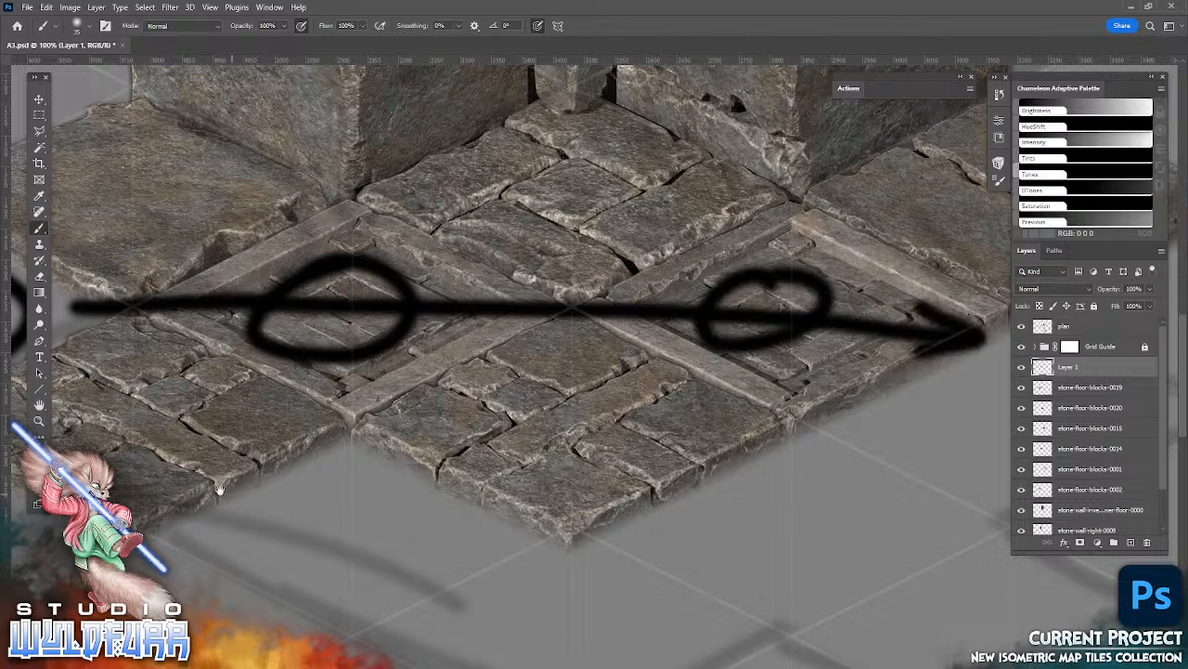
- Brush circles and an arrow along the next tile row through stone-floor-blocks-0019, and delete the annotation layer
{"action": "mouse_move", "coordinate": [220, 489]}
{"action": "left_mouse_down"}
{"action": "mouse_move", "coordinate": [376, 475]}
{"action": "mouse_move", "coordinate": [856, 485]}
{"action": "left_mouse_up"}
{"action": "mouse_move", "coordinate": [341, 394]}
{"action": "left_mouse_down"}
{"action": "mouse_move", "coordinate": [281, 433]}
{"action": "mouse_move", "coordinate": [304, 407]}
{"action": "left_mouse_up"}
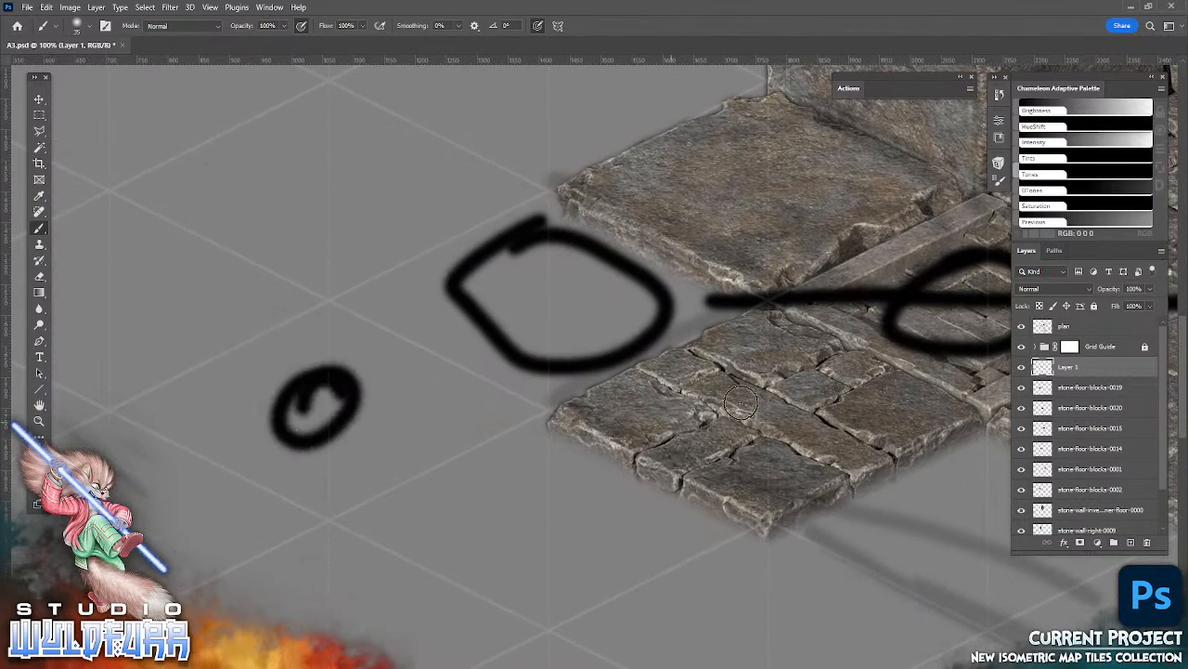
{"action": "mouse_move", "coordinate": [775, 375]}
{"action": "left_mouse_down"}
{"action": "mouse_move", "coordinate": [726, 379]}
{"action": "mouse_move", "coordinate": [724, 423]}
{"action": "left_mouse_up"}
{"action": "mouse_move", "coordinate": [975, 408]}
{"action": "left_mouse_down"}
{"action": "mouse_move", "coordinate": [742, 378]}
{"action": "mouse_move", "coordinate": [492, 397]}
{"action": "left_mouse_up"}
{"action": "left_click_drag", "start_coordinate": [711, 363], "coordinate": [676, 371]}
{"action": "left_click_drag", "start_coordinate": [374, 504], "coordinate": [799, 481]}
{"action": "left_click_drag", "start_coordinate": [268, 376], "coordinate": [1049, 399]}
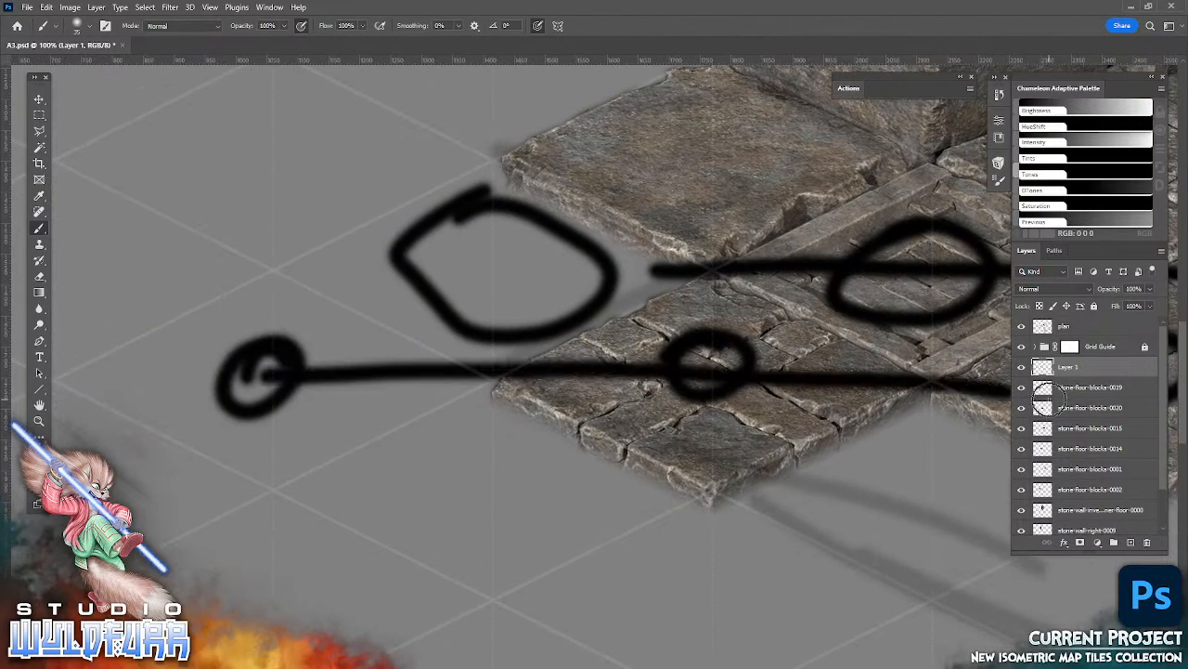
{"action": "left_click_drag", "start_coordinate": [946, 354], "coordinate": [918, 407]}
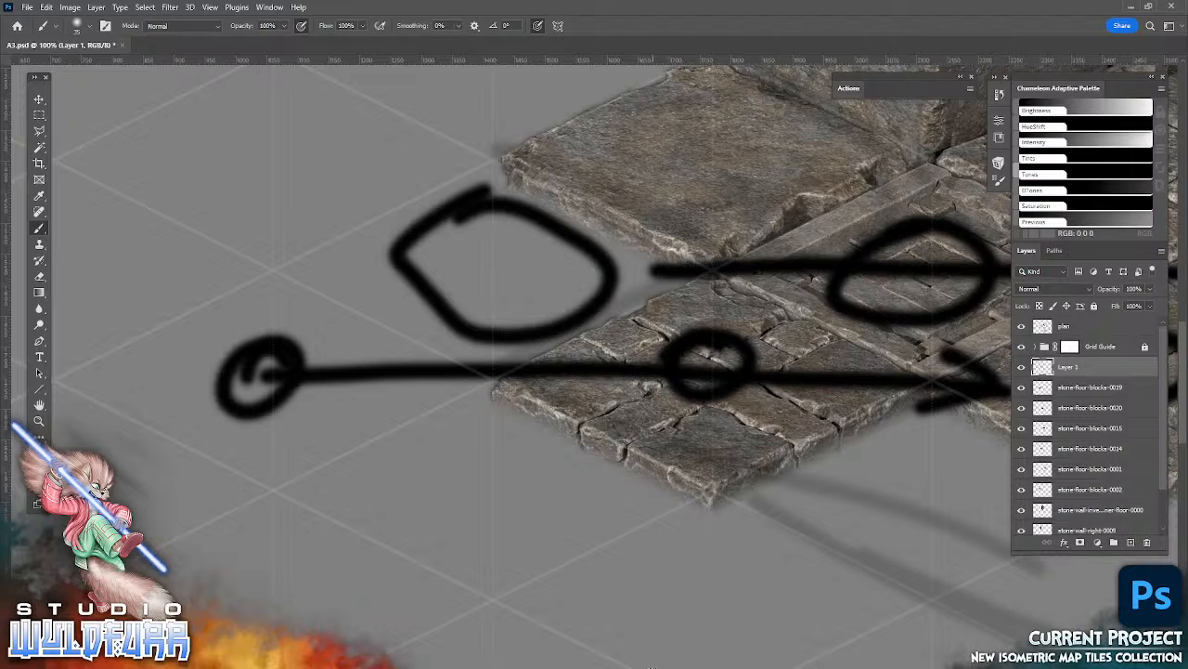
{"action": "left_click_drag", "start_coordinate": [1123, 370], "coordinate": [1146, 542]}
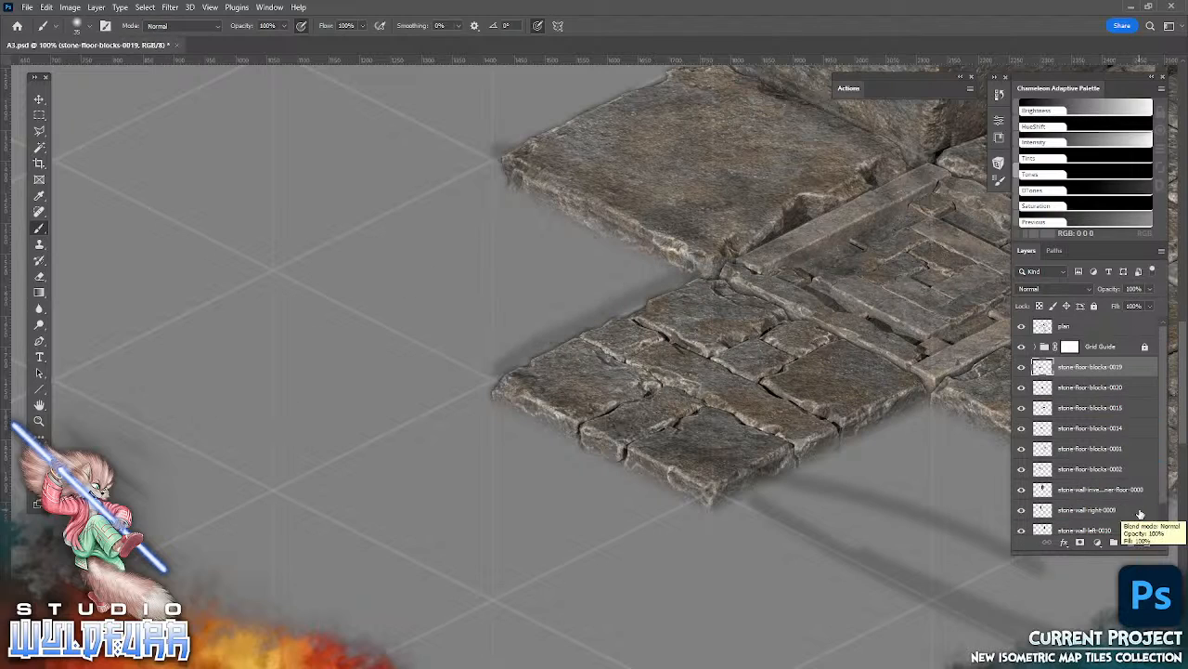
- Place stone-floor-blocks-0018.webp above the stone-floor-blocks-0019 layer and align it in the grid cell beside the stone-floor-blocks-0015 tile's lower edge
{"action": "left_click_drag", "start_coordinate": [737, 474], "coordinate": [375, 494]}
{"action": "left_click_drag", "start_coordinate": [702, 489], "coordinate": [443, 495]}
{"action": "left_click_drag", "start_coordinate": [585, 485], "coordinate": [483, 480]}
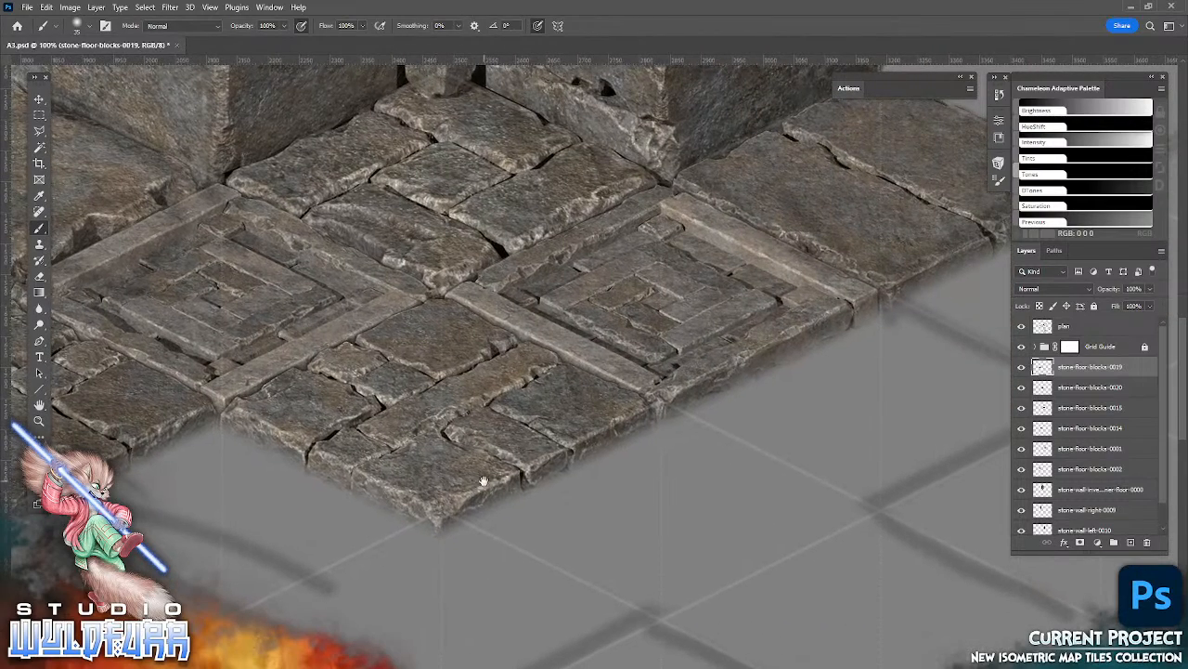
{"action": "left_click", "coordinate": [39, 100]}
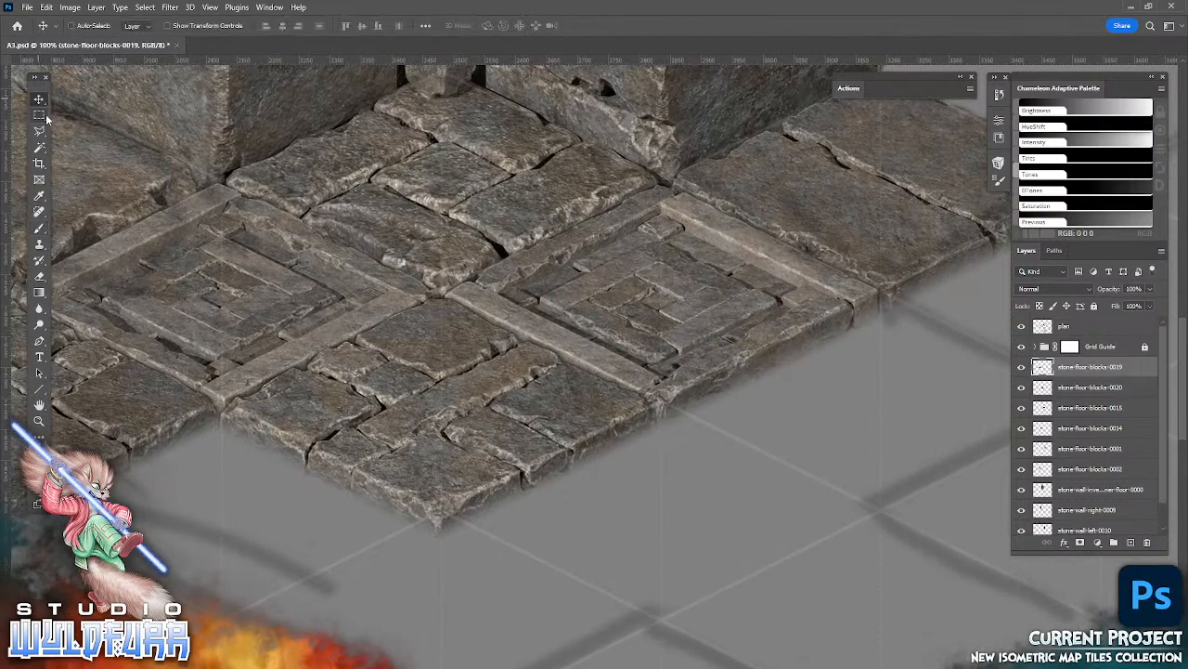
{"action": "left_click_drag", "start_coordinate": [526, 540], "coordinate": [243, 531]}
{"action": "key", "text": "alt+Tab"}
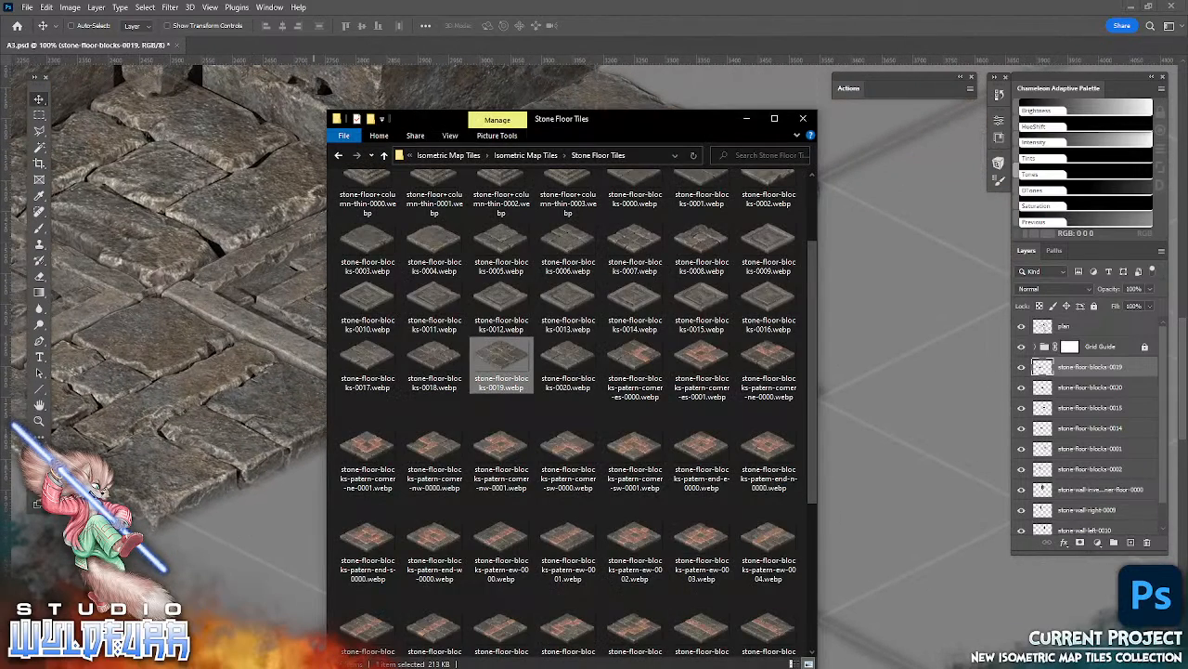
{"action": "left_click_drag", "start_coordinate": [437, 362], "coordinate": [924, 348]}
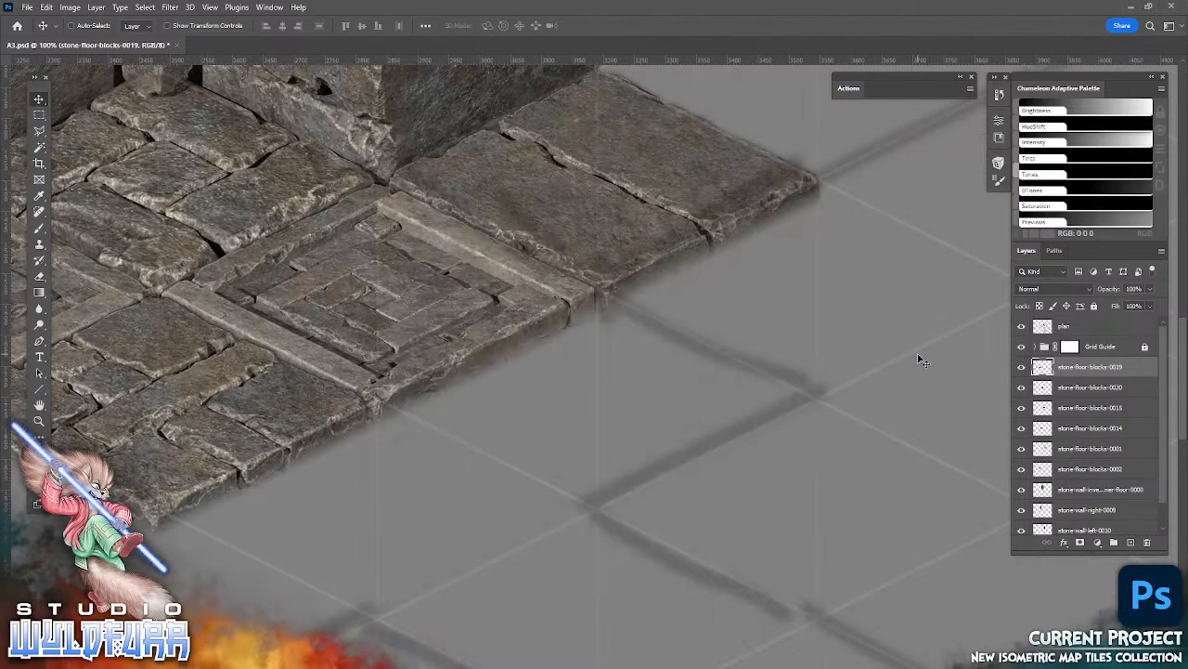
{"action": "key", "text": "Return"}
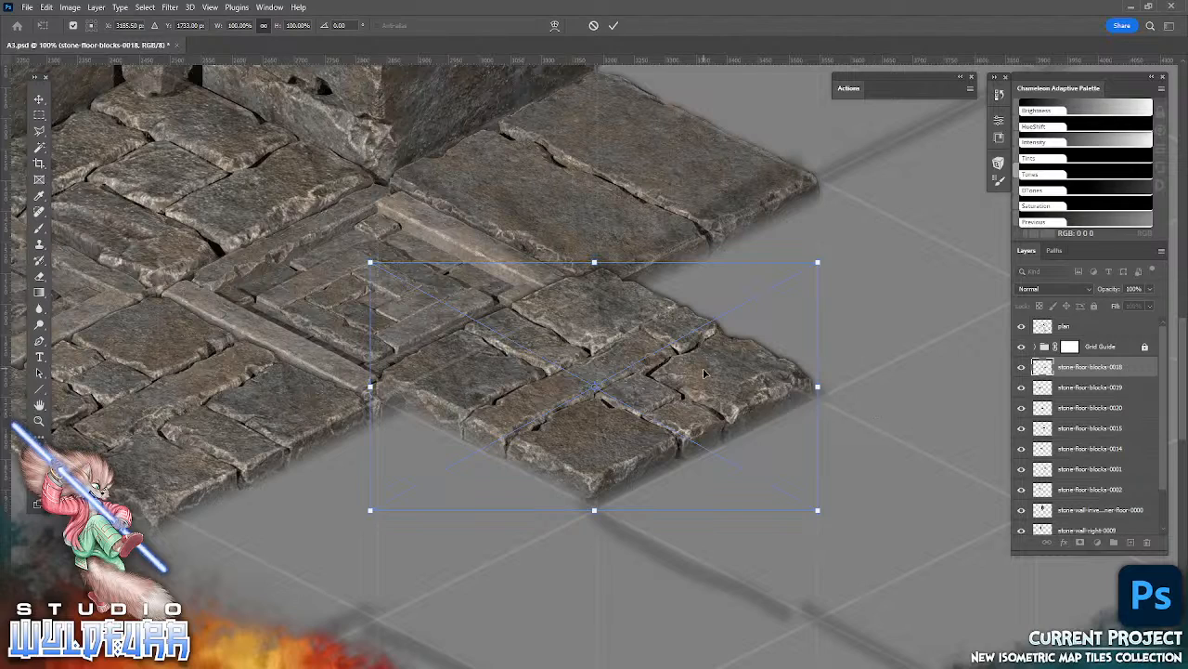
{"action": "left_click_drag", "start_coordinate": [696, 384], "coordinate": [605, 468]}
{"action": "mouse_move", "coordinate": [703, 414]}
{"action": "left_mouse_down"}
{"action": "mouse_move", "coordinate": [713, 390]}
{"action": "mouse_move", "coordinate": [706, 399]}
{"action": "left_mouse_up"}
{"action": "left_click_drag", "start_coordinate": [742, 433], "coordinate": [743, 438]}
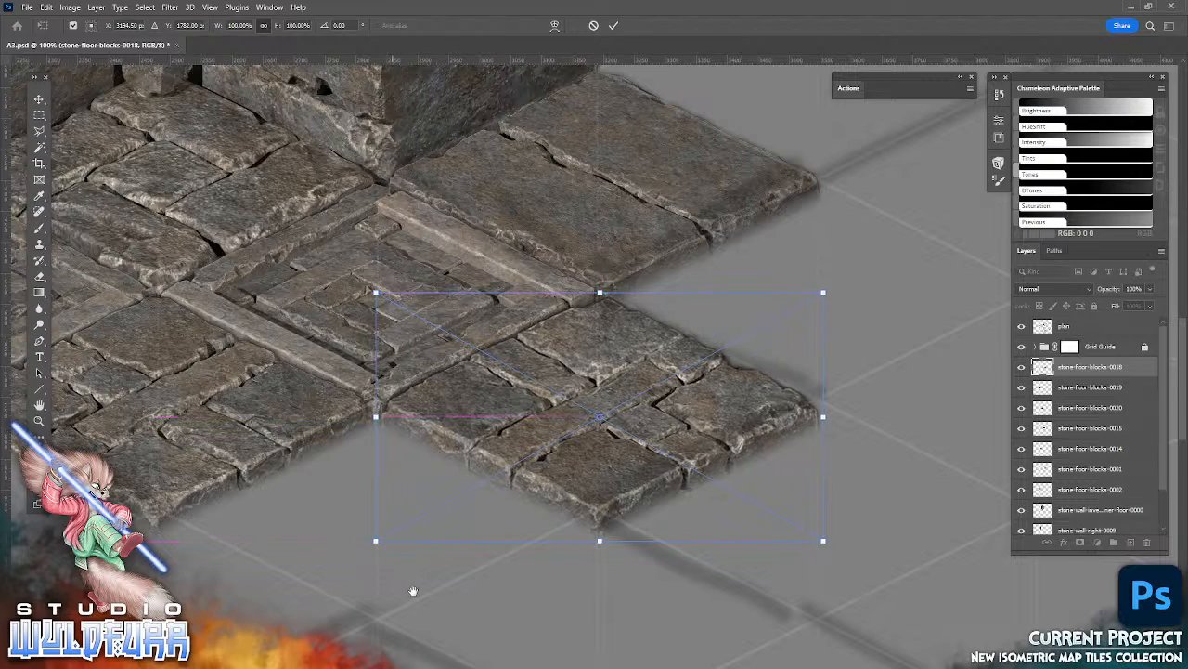
- Commit the stone-floor-blocks-0018 placement, and place and align stone-floor-blocks-0009.webp in the grid cell below and between the 0019 and 0020 tiles
{"action": "left_click_drag", "start_coordinate": [410, 588], "coordinate": [767, 502]}
{"action": "left_click_drag", "start_coordinate": [626, 573], "coordinate": [660, 482]}
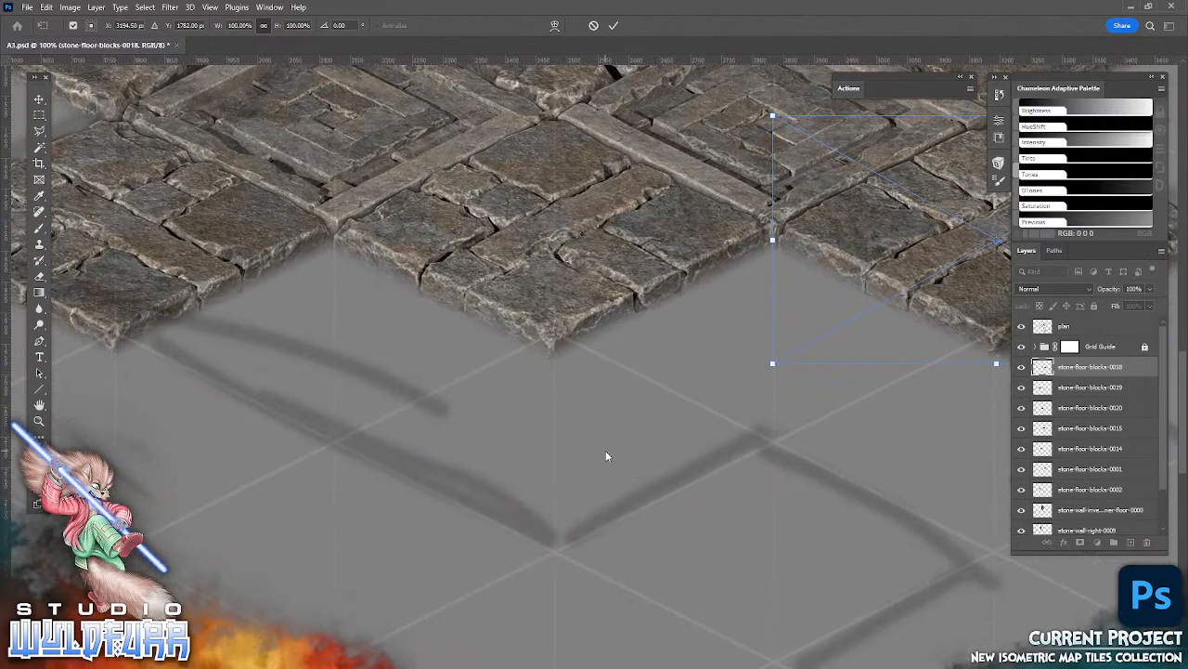
{"action": "key", "text": "alt+Tab"}
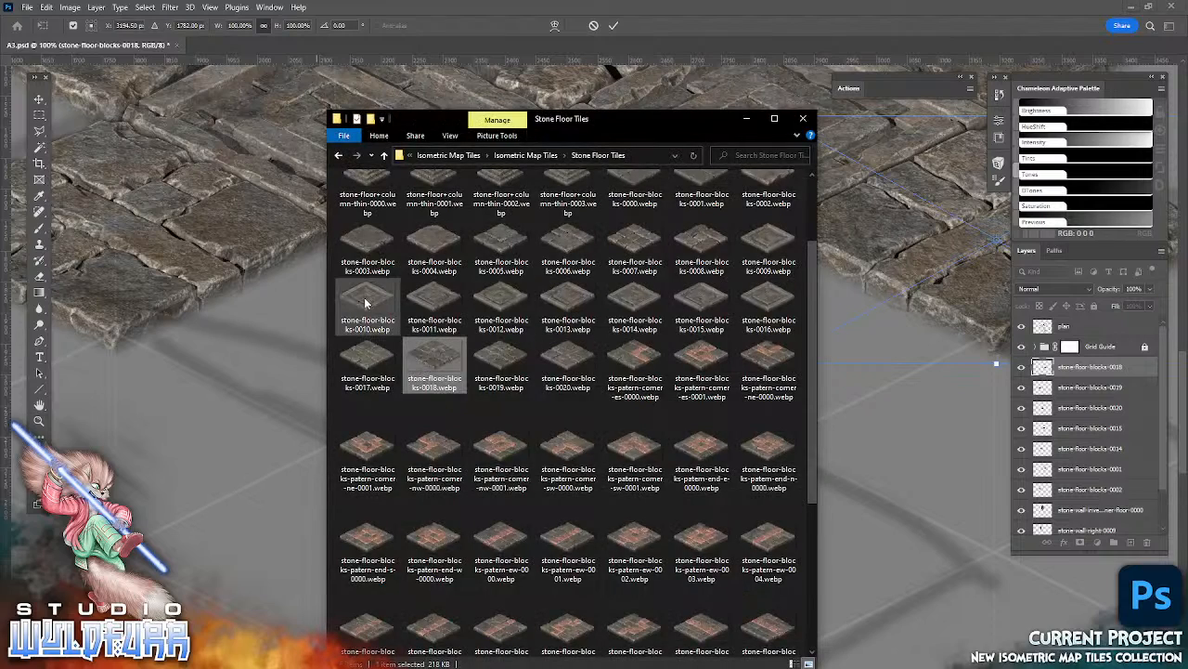
{"action": "left_click_drag", "start_coordinate": [767, 241], "coordinate": [887, 269]}
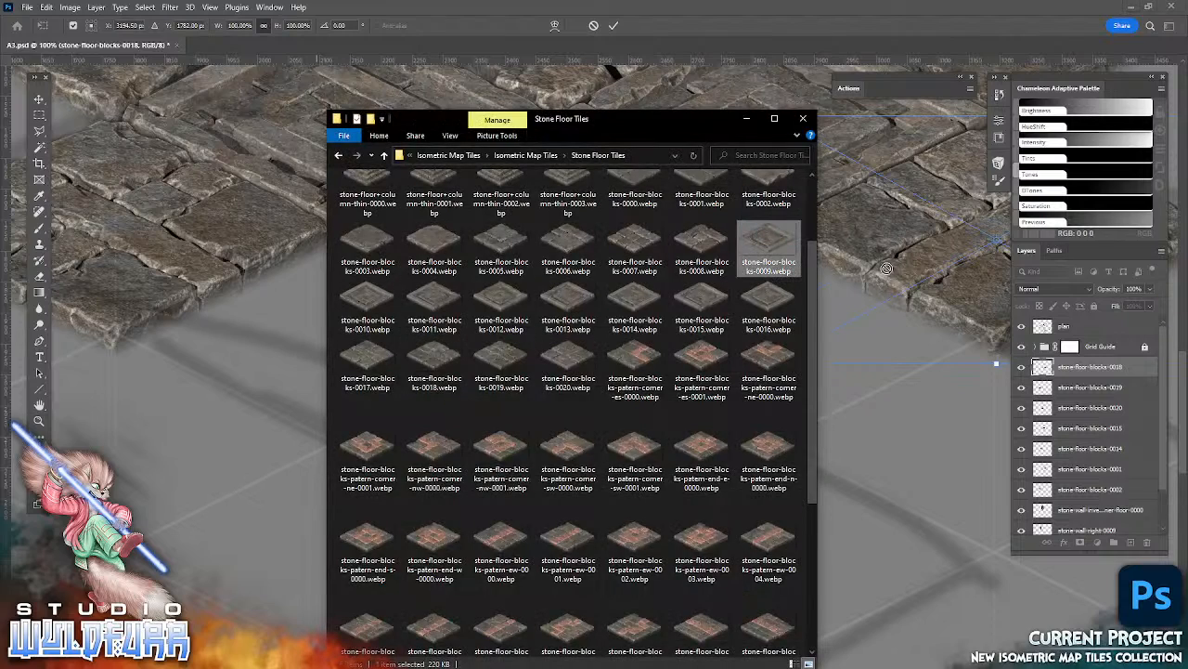
{"action": "left_click", "coordinate": [614, 27]}
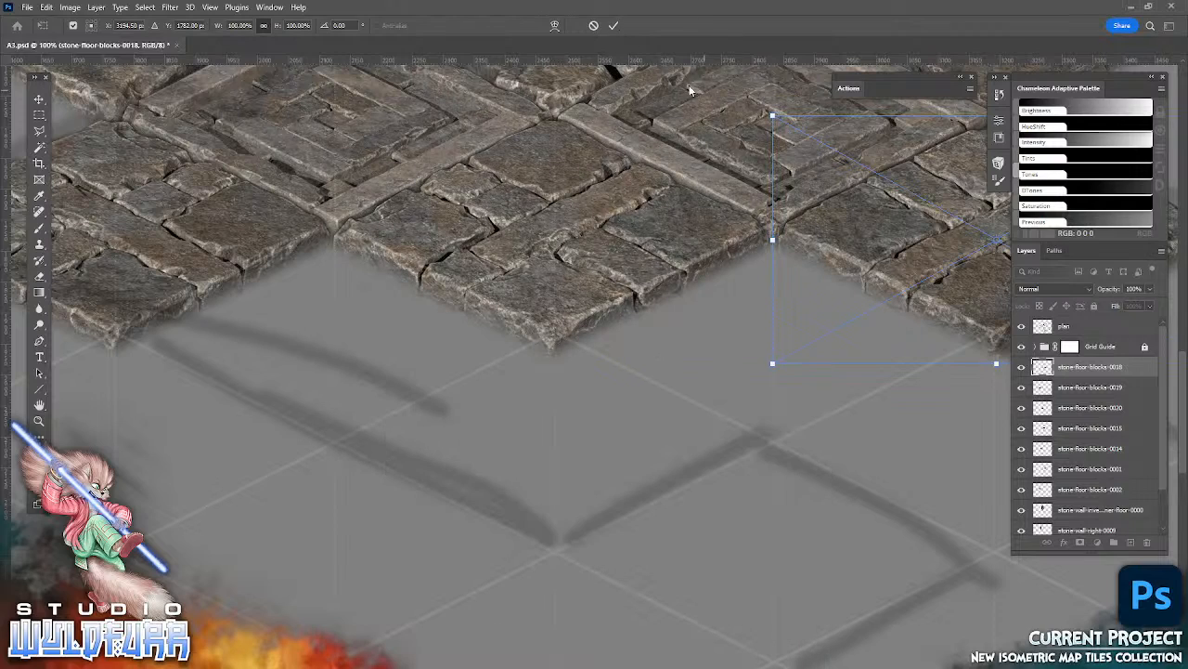
{"action": "left_click", "coordinate": [614, 26]}
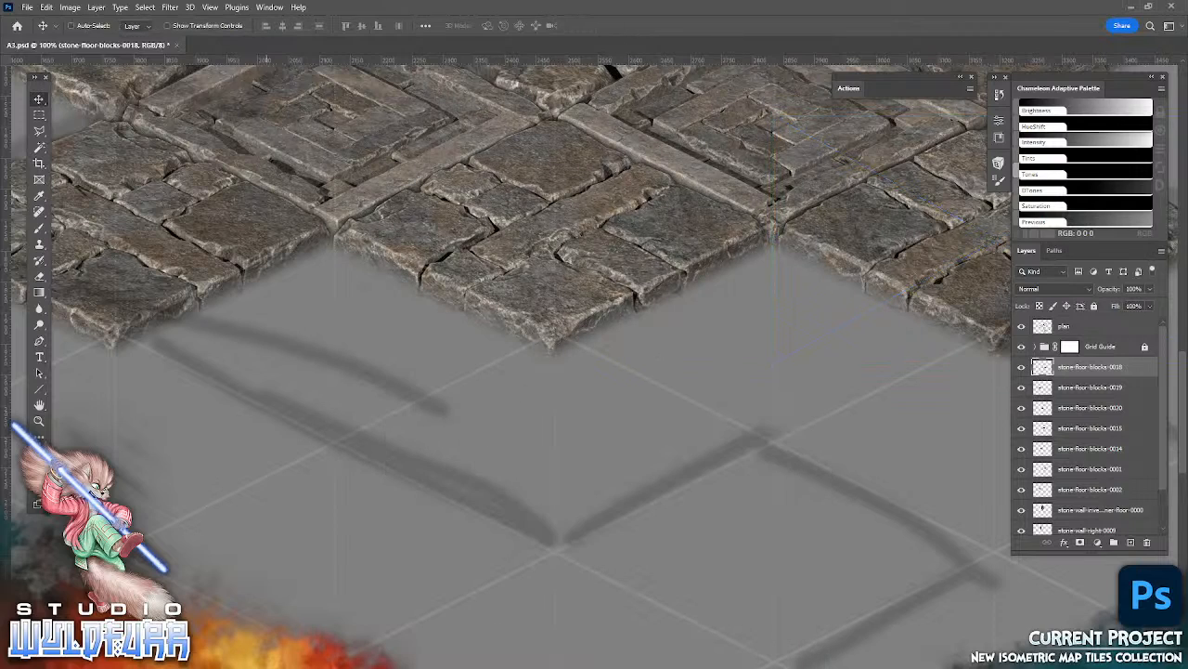
{"action": "key", "text": "alt+Tab"}
{"action": "left_click_drag", "start_coordinate": [770, 238], "coordinate": [887, 269]}
{"action": "key", "text": "Return"}
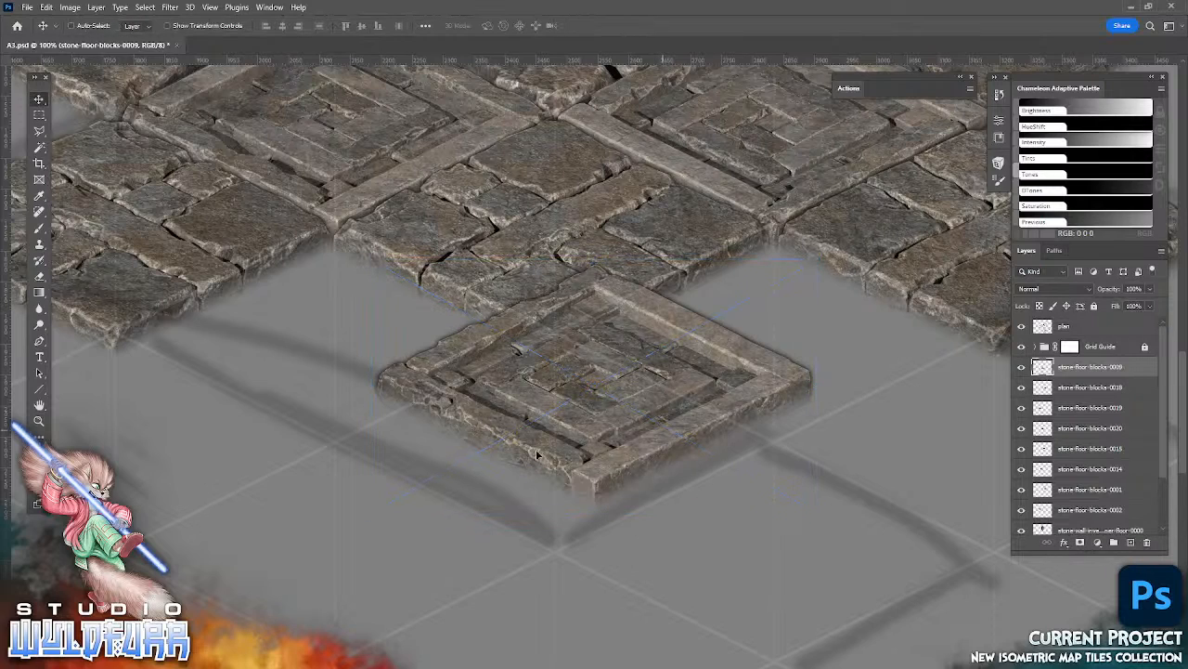
{"action": "left_click_drag", "start_coordinate": [536, 454], "coordinate": [459, 382]}
- Place stone-floor-blocks-0010.webp above the stone-floor-blocks-0009 layer and align it in the grid cell below and between the 0020 and 0018 tiles
{"action": "key", "text": "alt+Tab"}
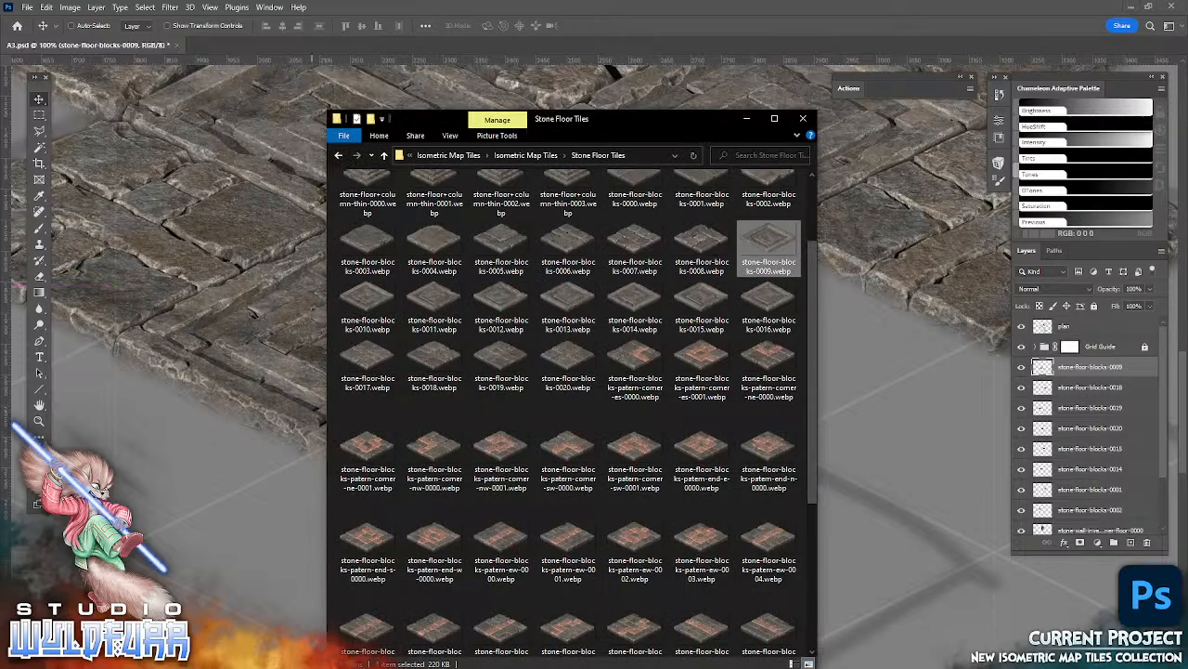
{"action": "left_click_drag", "start_coordinate": [367, 299], "coordinate": [210, 468]}
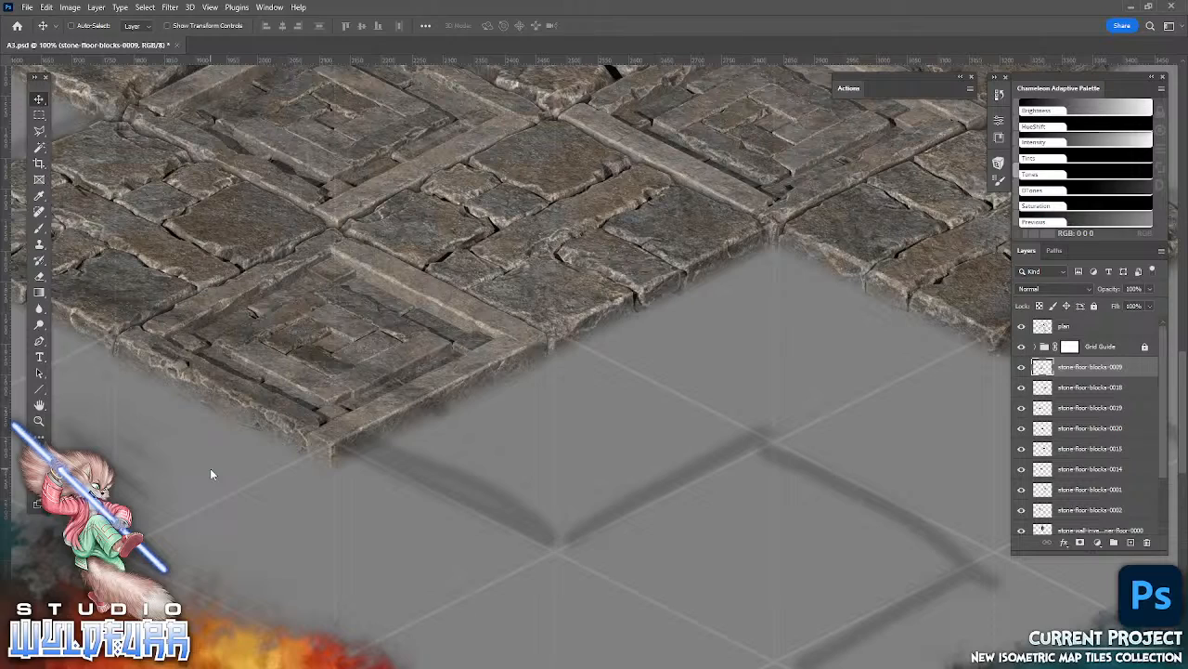
{"action": "key", "text": "Return"}
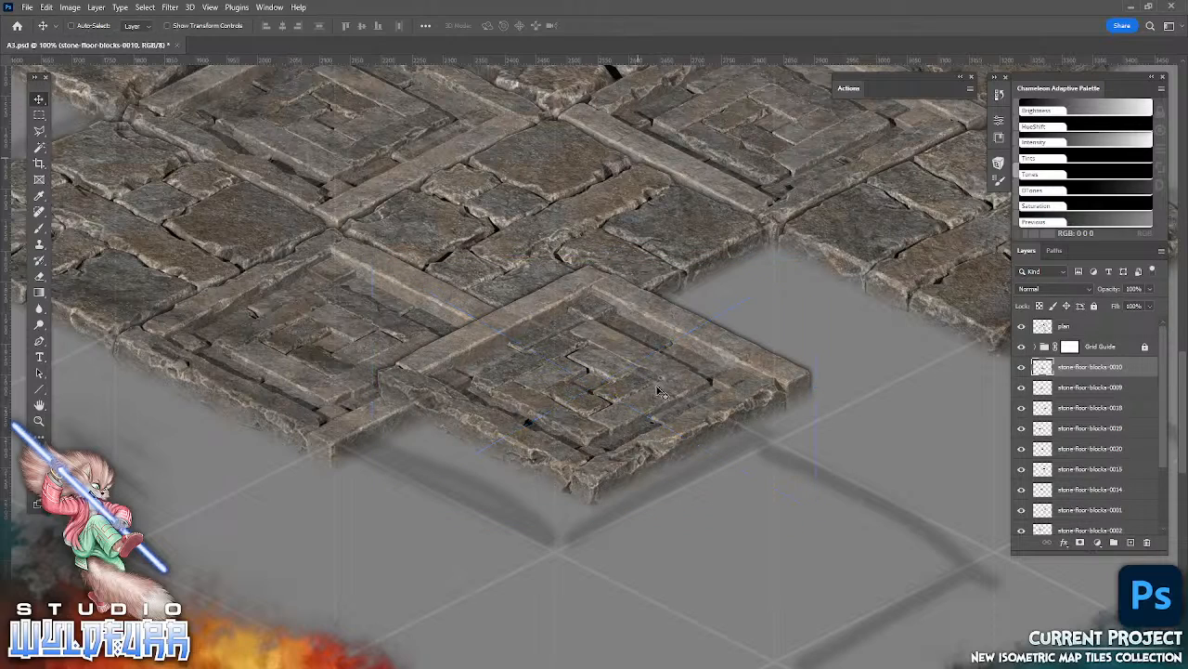
{"action": "left_click_drag", "start_coordinate": [664, 419], "coordinate": [849, 384]}
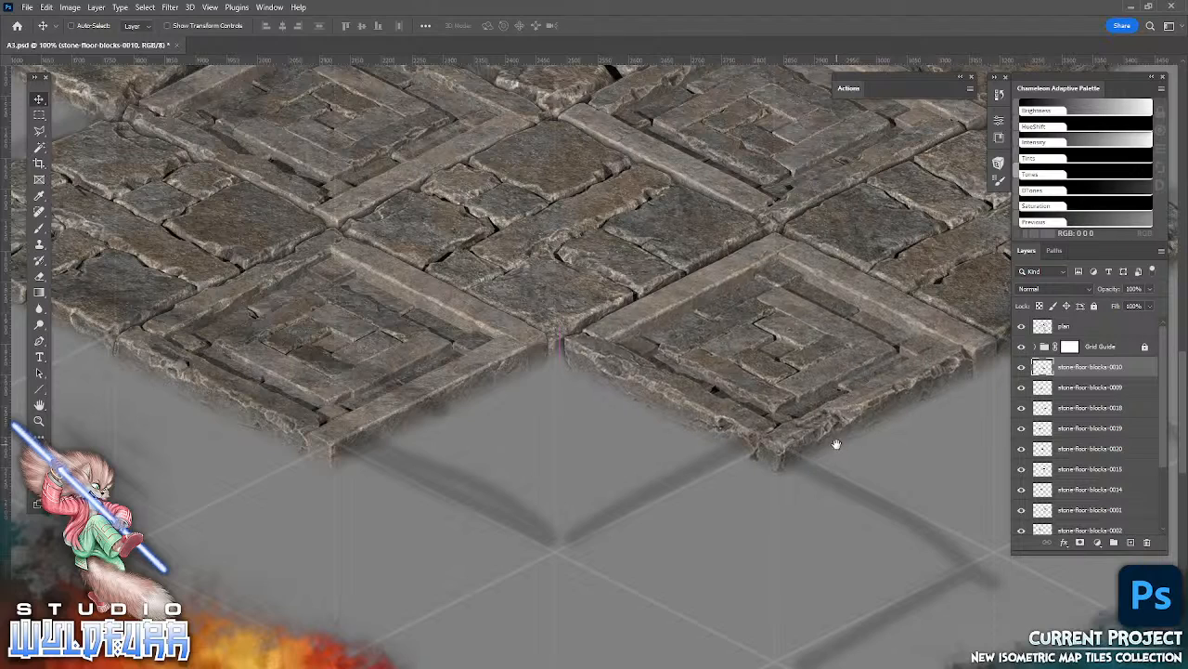
{"action": "left_click_drag", "start_coordinate": [836, 444], "coordinate": [668, 473]}
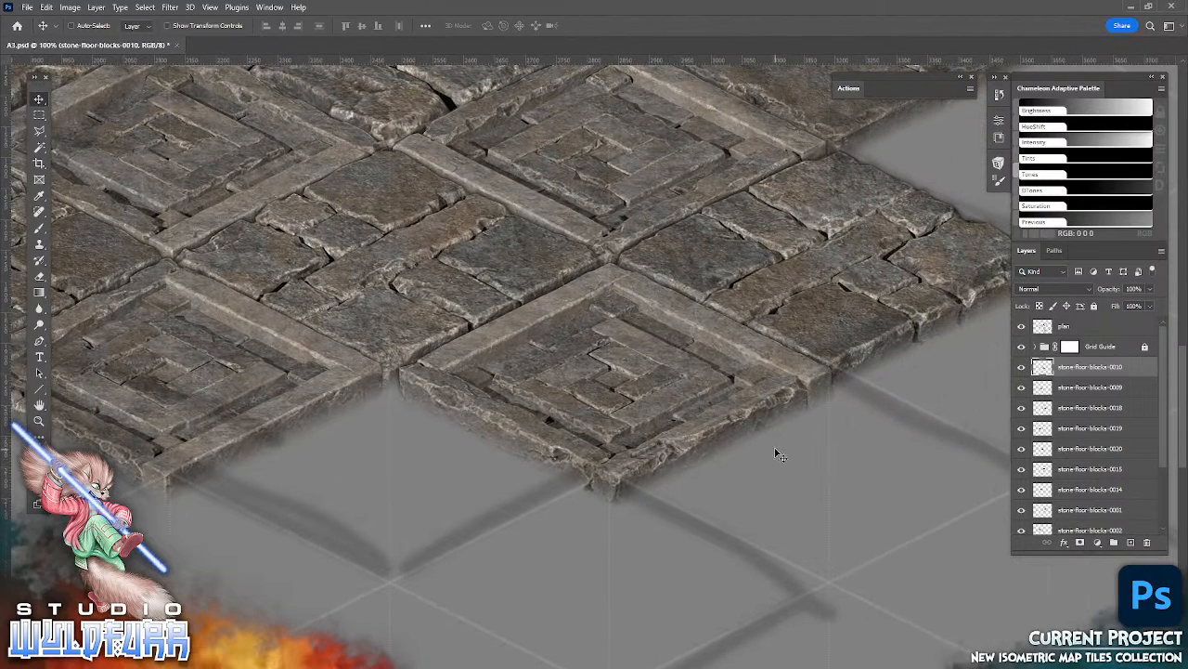
{"action": "left_click_drag", "start_coordinate": [776, 449], "coordinate": [767, 459]}
{"action": "left_click_drag", "start_coordinate": [502, 615], "coordinate": [751, 493]}
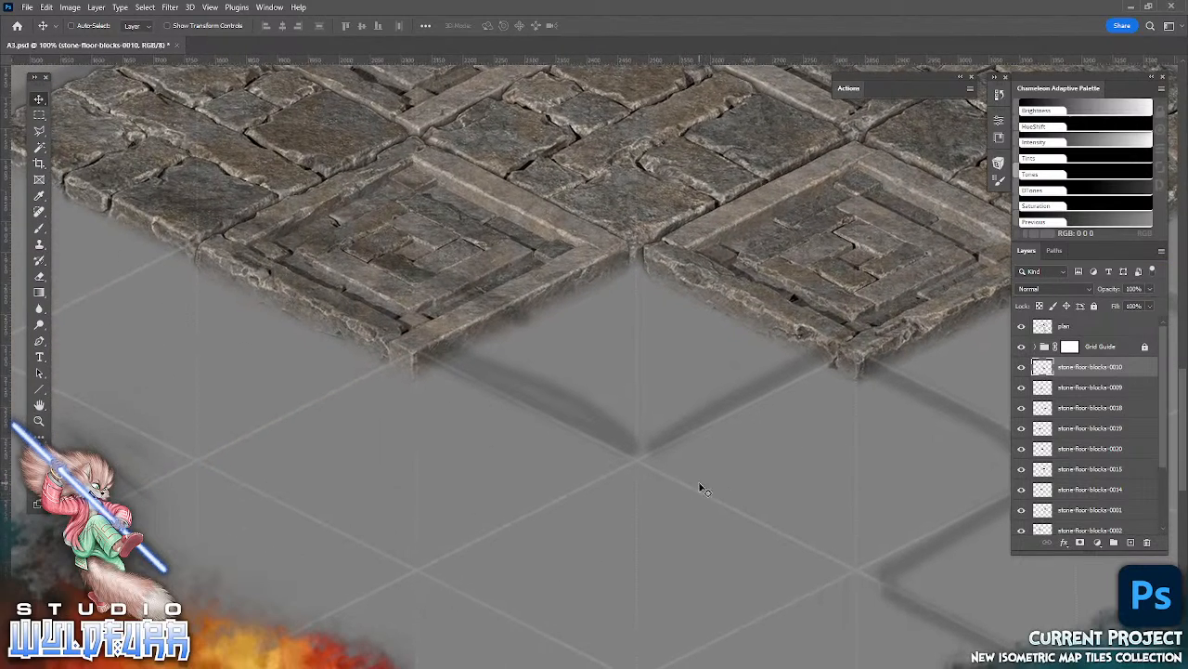
{"action": "key", "text": "alt+Tab"}
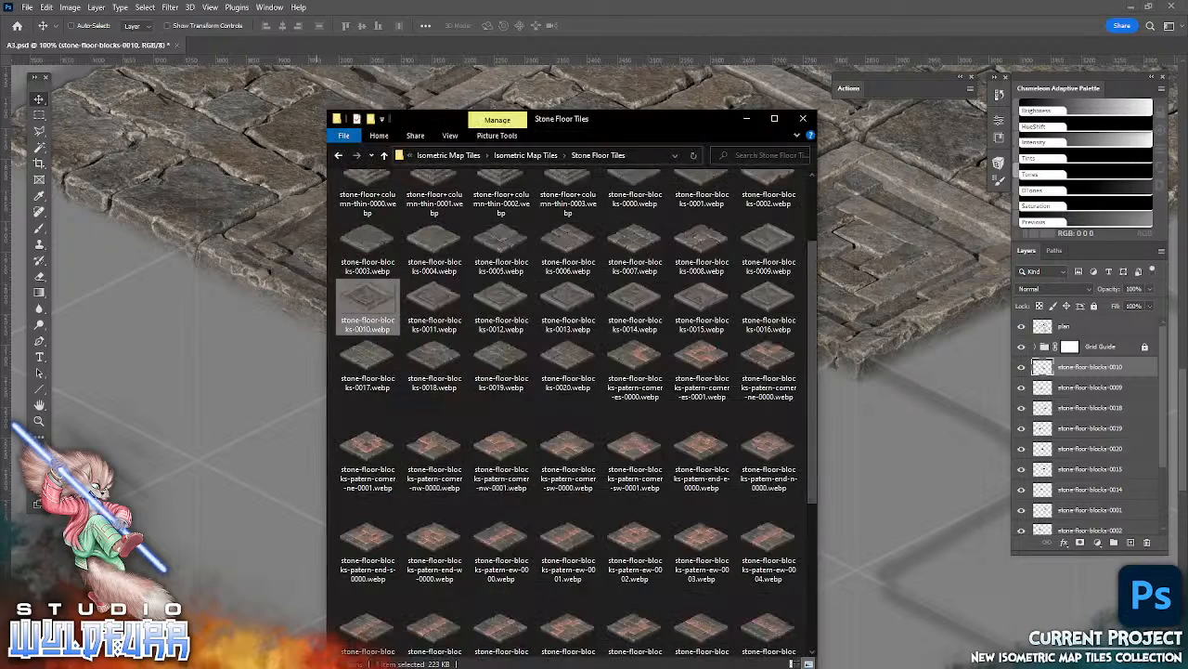
{"action": "left_click_drag", "start_coordinate": [368, 297], "coordinate": [213, 476]}
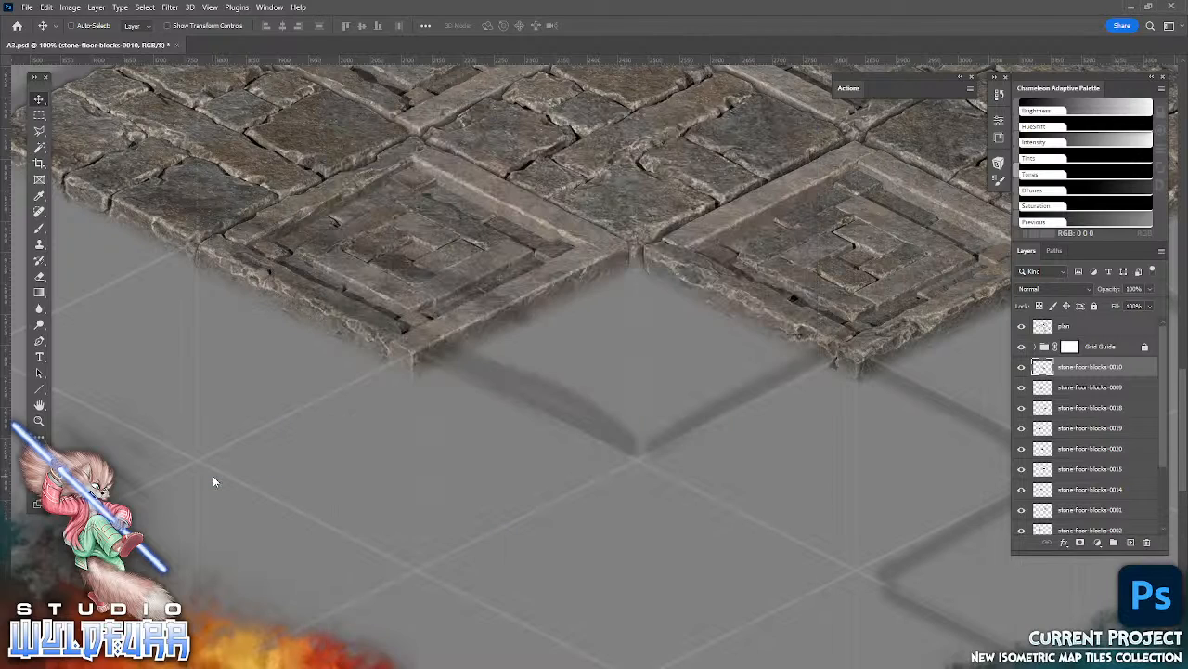
{"action": "left_click", "coordinate": [613, 25]}
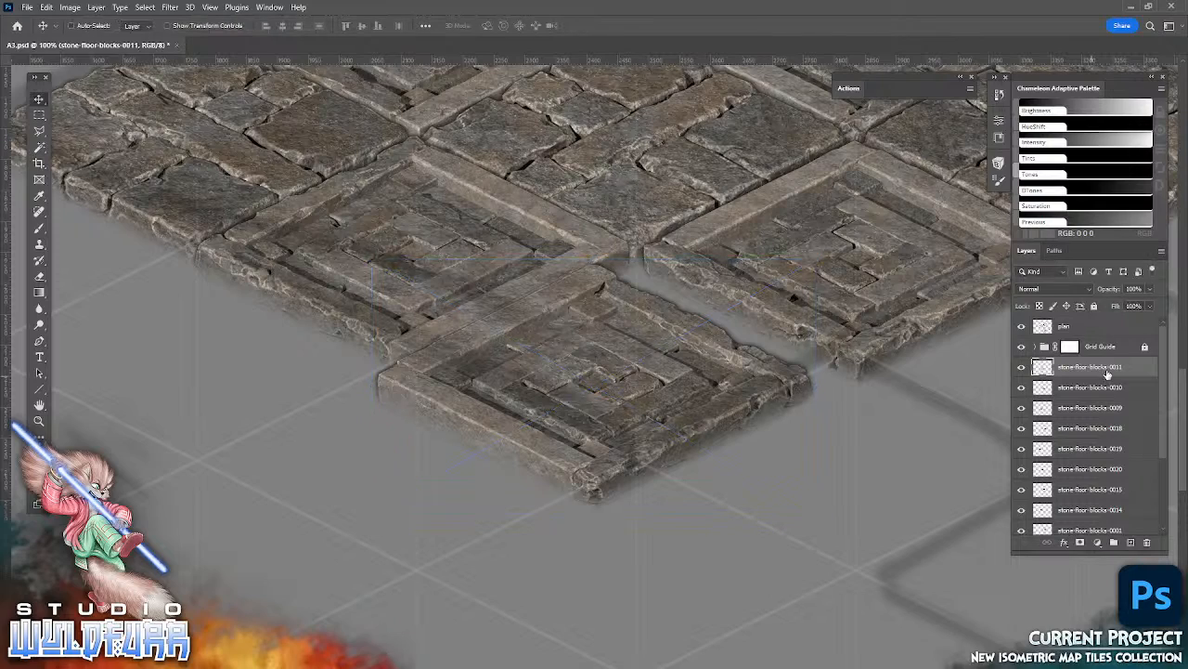
{"action": "left_click_drag", "start_coordinate": [1107, 371], "coordinate": [1146, 541]}
- Place stone-floor-blocks-0017.webp above the stone-floor-blocks-0010 layer and align it in the grid cell below and between the 0009 and 0010 tiles
{"action": "key", "text": "alt+Tab"}
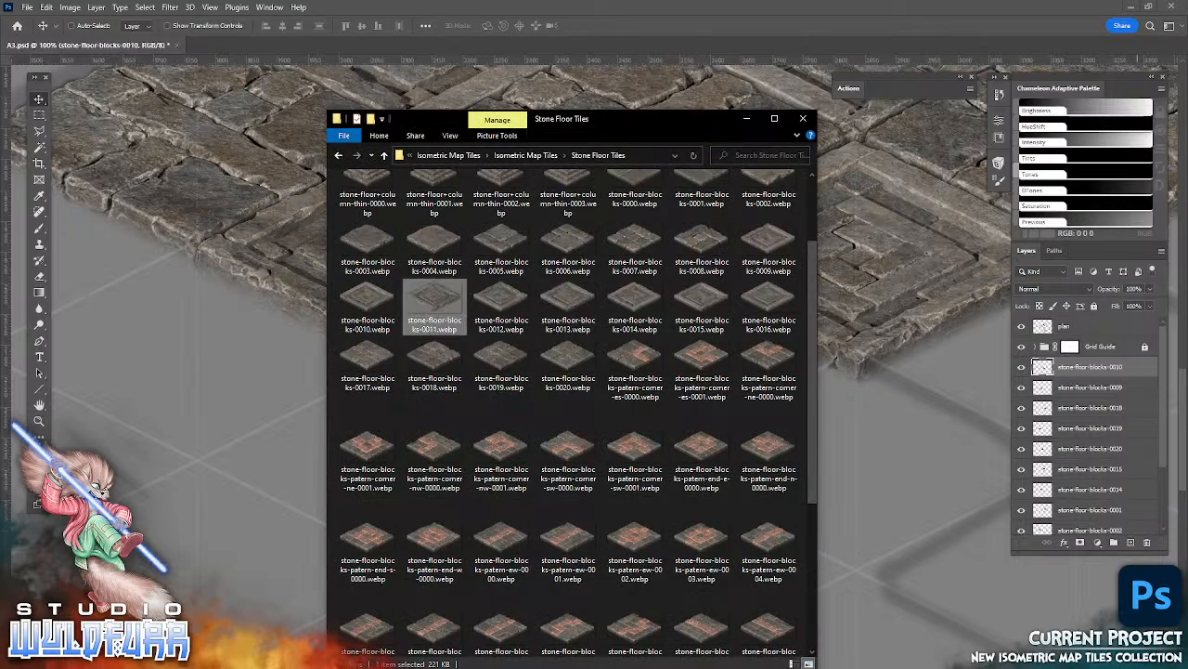
{"action": "left_click_drag", "start_coordinate": [362, 359], "coordinate": [195, 414]}
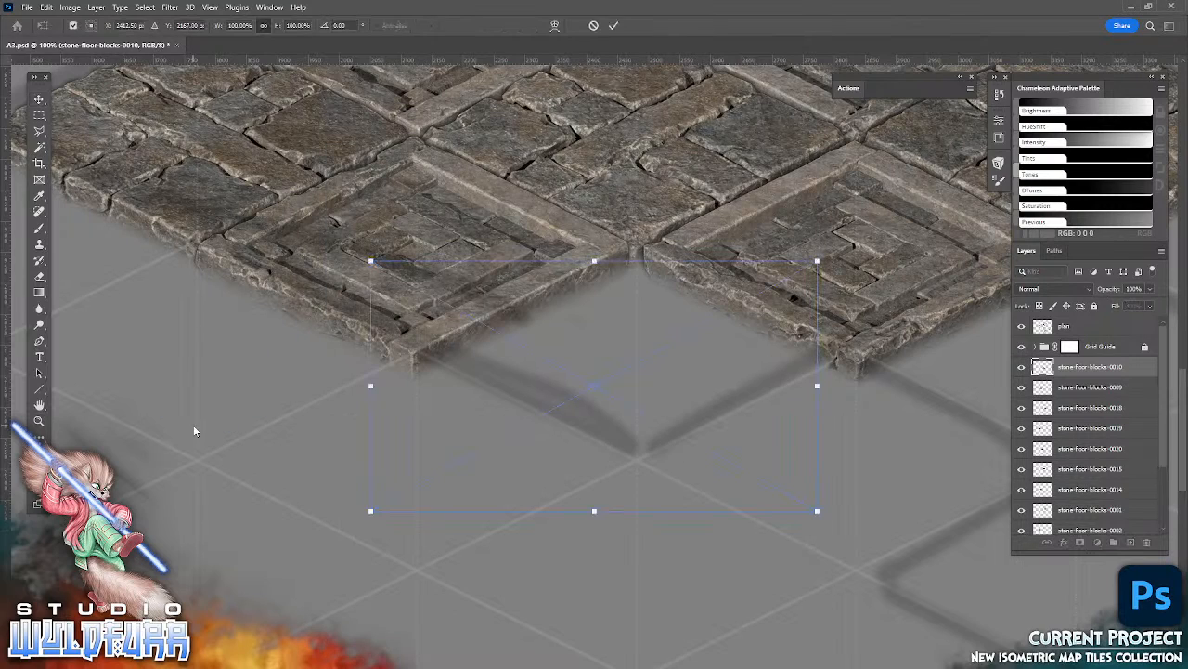
{"action": "left_click", "coordinate": [614, 26]}
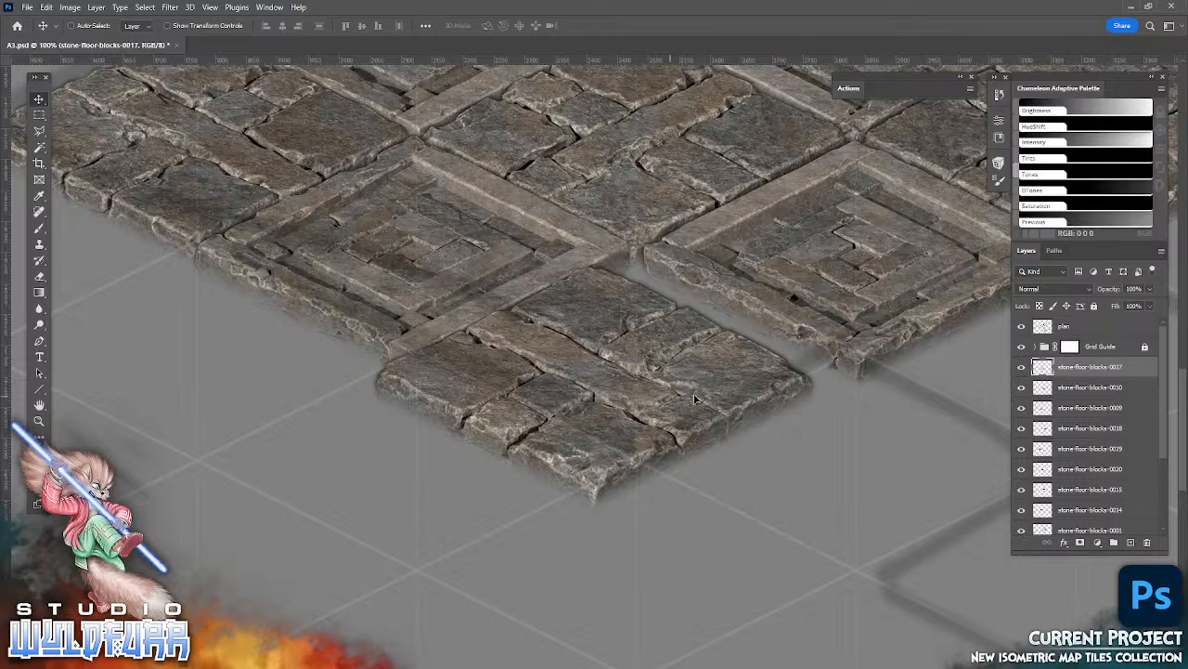
{"action": "left_click_drag", "start_coordinate": [694, 399], "coordinate": [734, 381]}
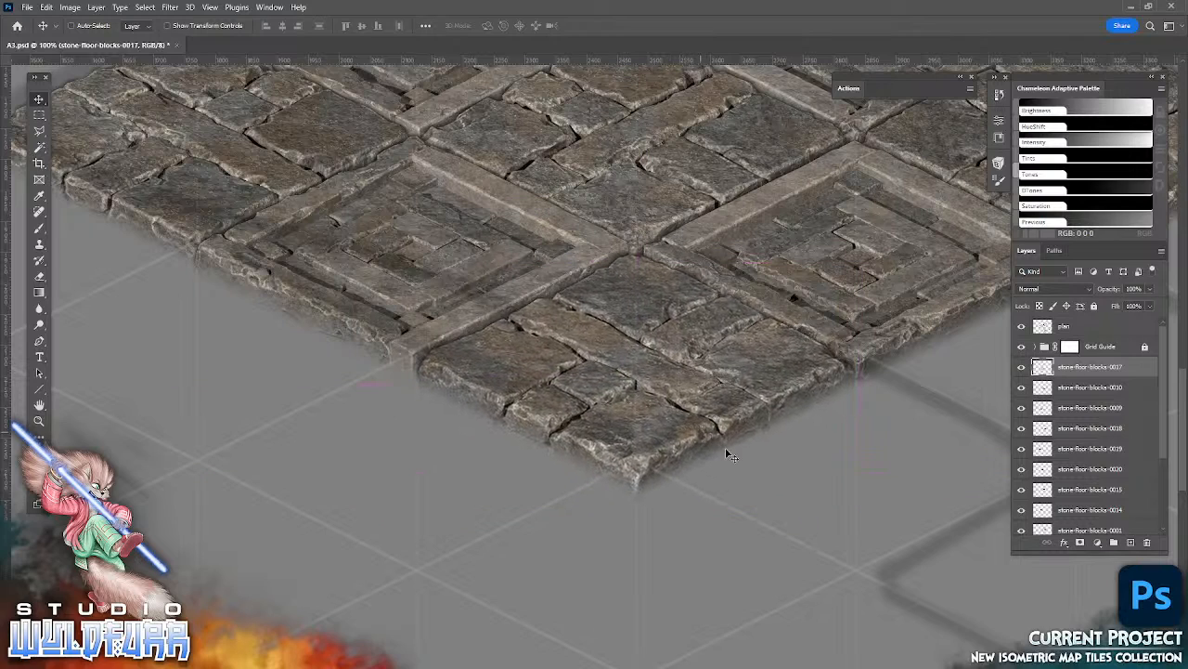
{"action": "scroll", "coordinate": [734, 427], "scroll_direction": "up", "scroll_amount": 3}
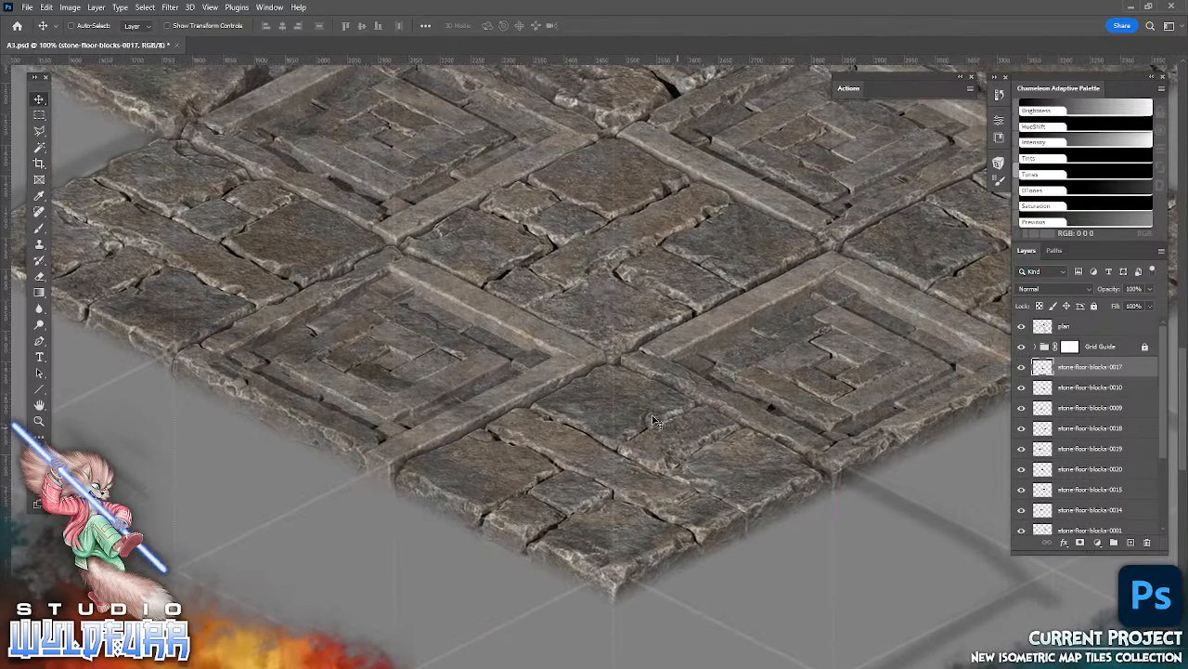
{"action": "key", "text": "z"}
{"action": "left_click", "coordinate": [670, 310], "text": "alt"}
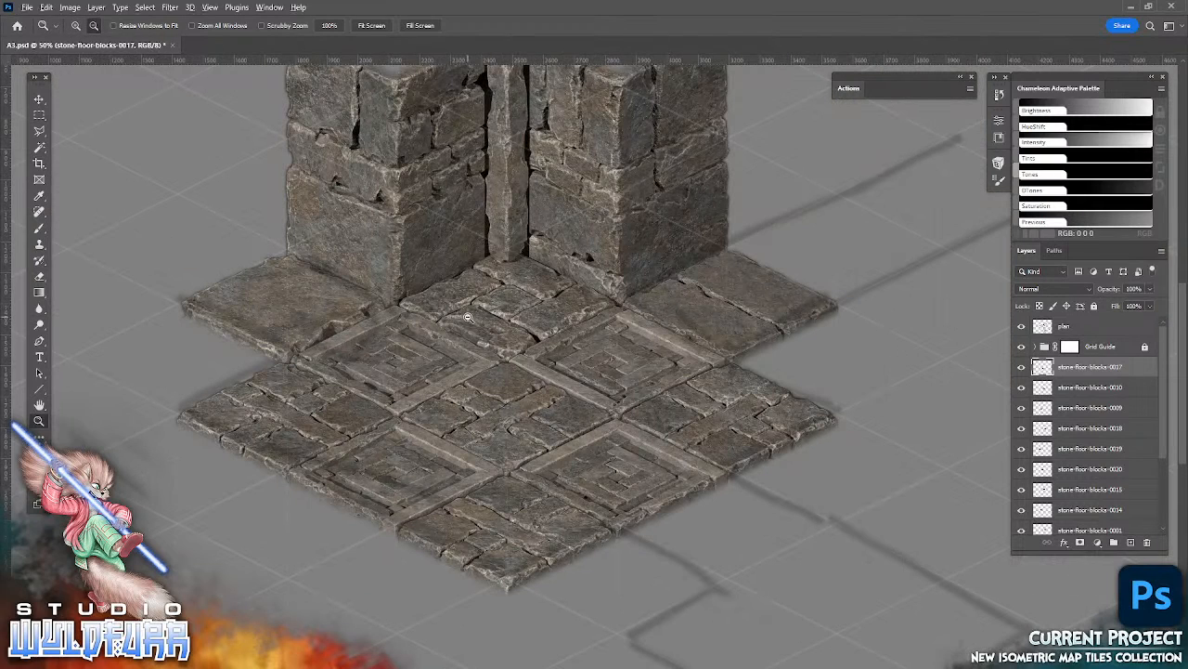
- Place stone-wall-left-0000.webp from the Stone Wall Tiles folder above the stone-floor-blocks-0017 layer and commit the placement
{"action": "left_click", "coordinate": [474, 323], "text": "alt"}
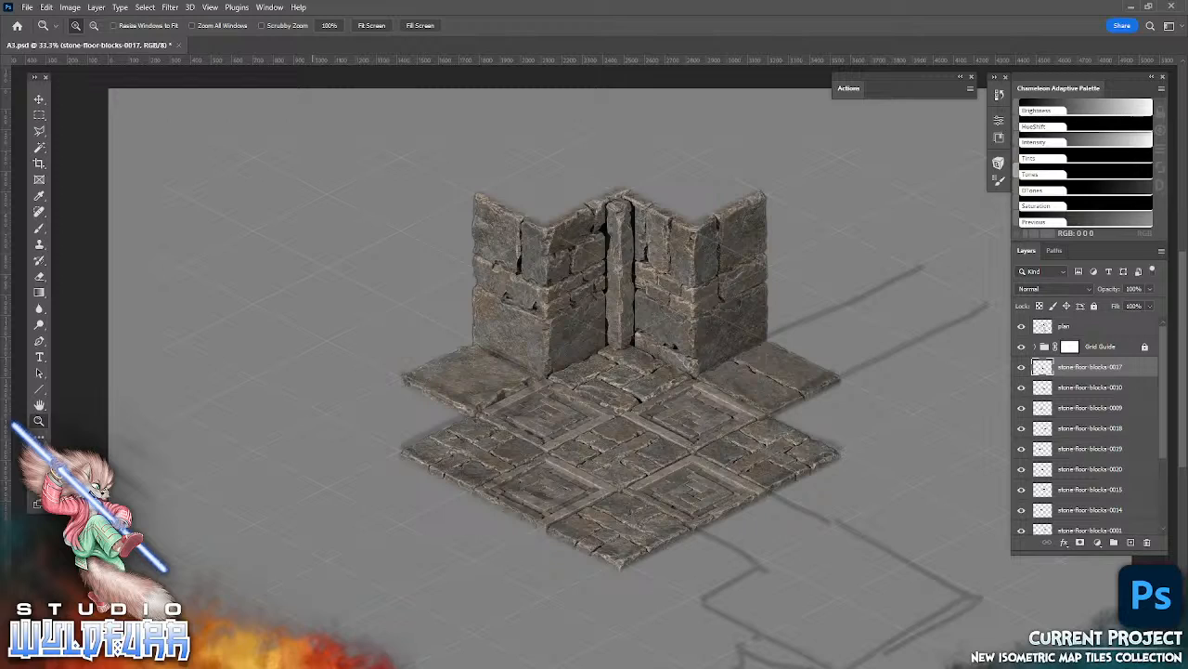
{"action": "key", "text": "alt+Tab"}
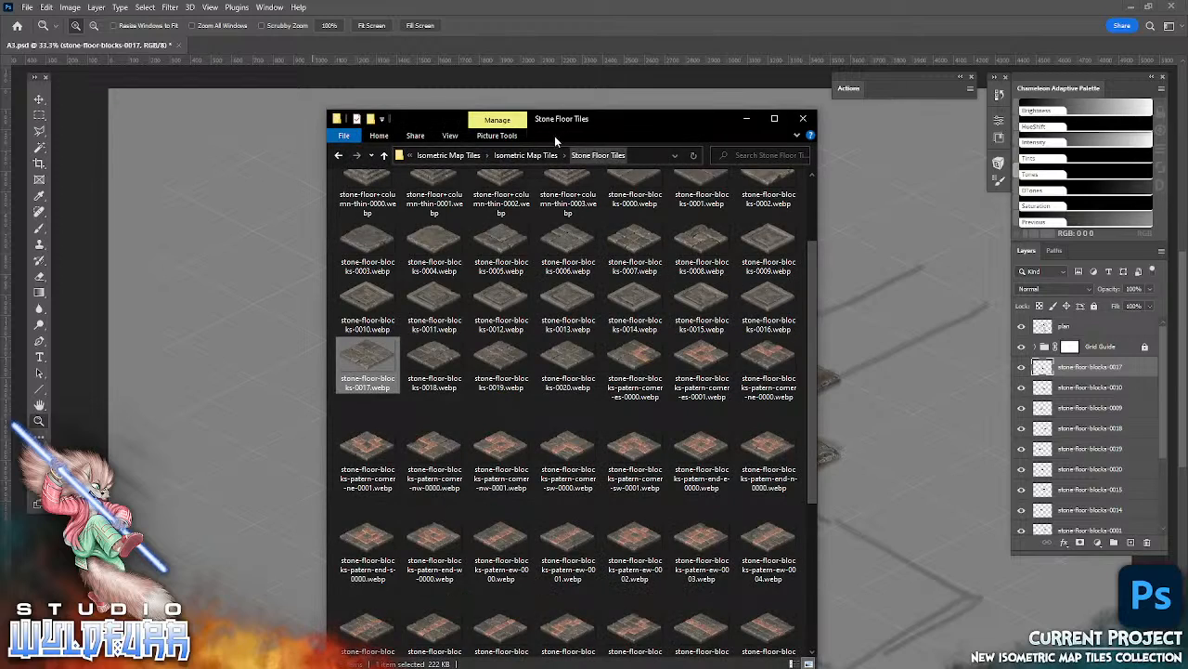
{"action": "left_click", "coordinate": [526, 155]}
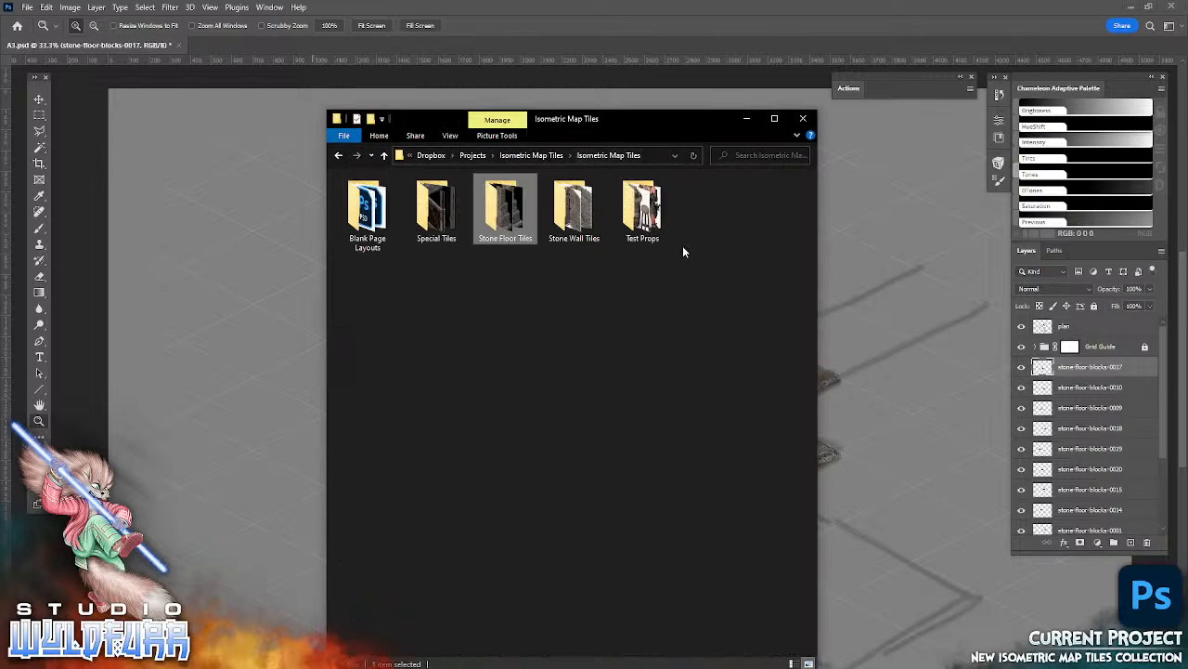
{"action": "double_click", "coordinate": [571, 221]}
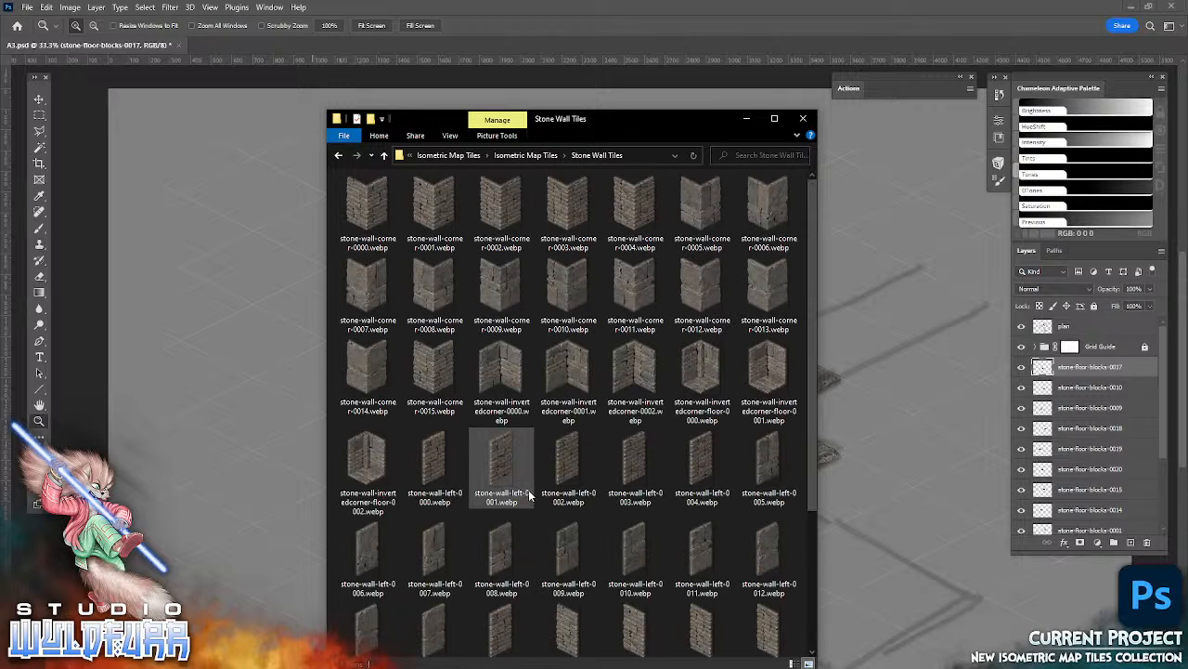
{"action": "left_click_drag", "start_coordinate": [810, 418], "coordinate": [809, 549]}
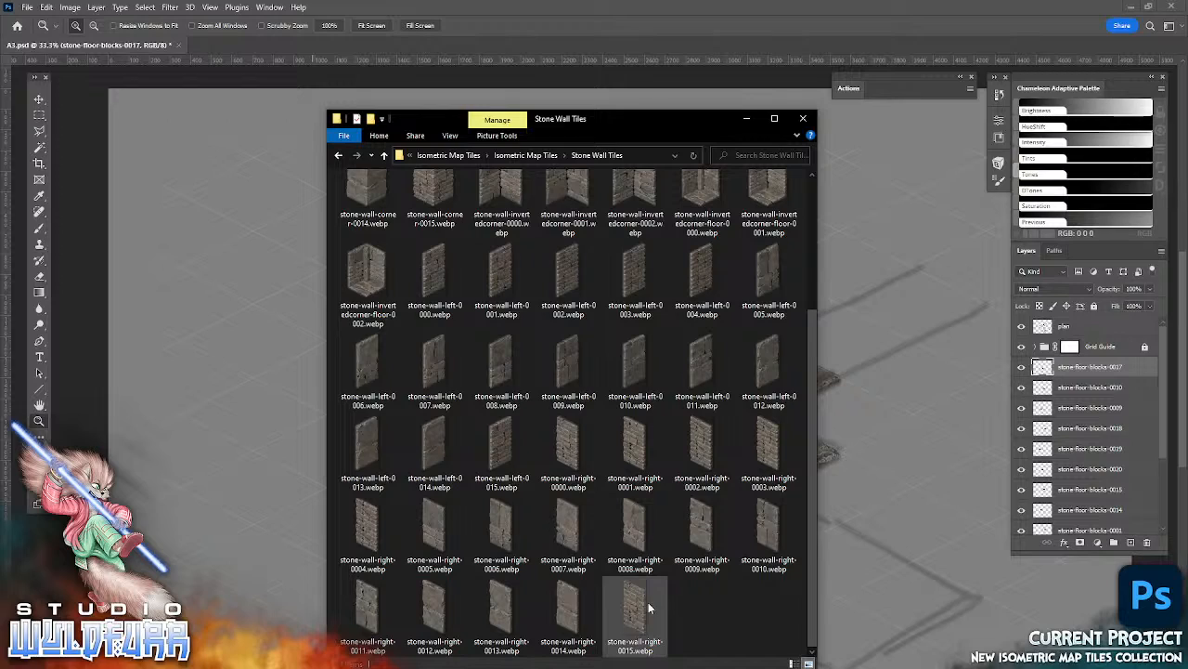
{"action": "left_click_drag", "start_coordinate": [454, 260], "coordinate": [849, 450]}
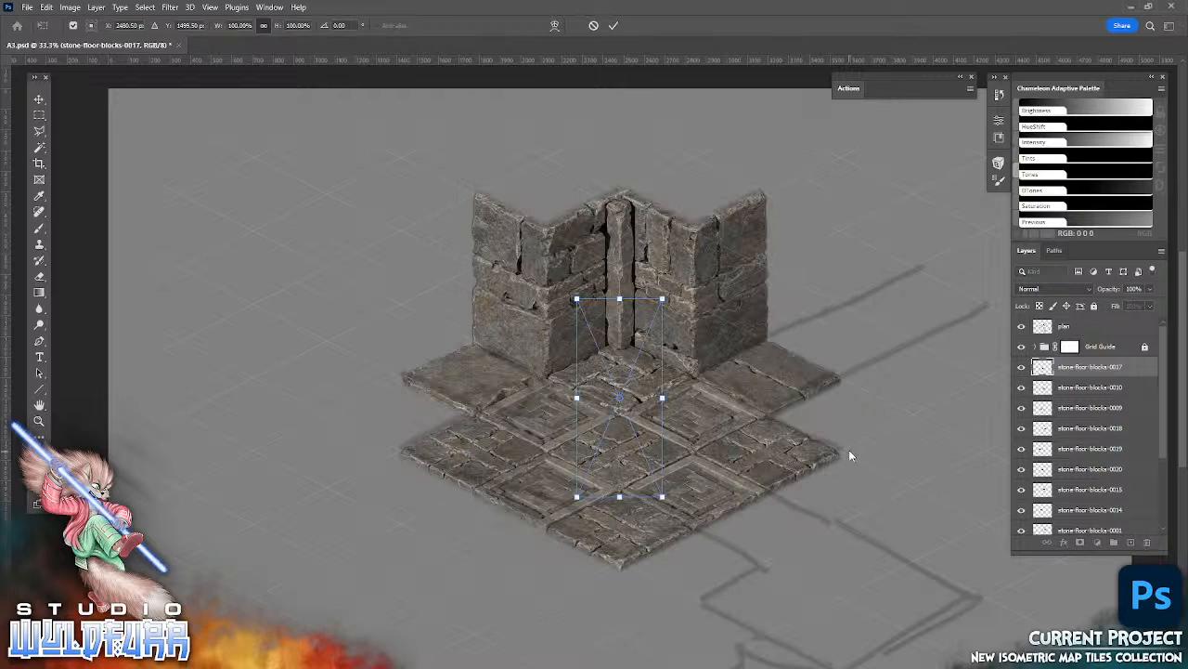
{"action": "left_click", "coordinate": [616, 26]}
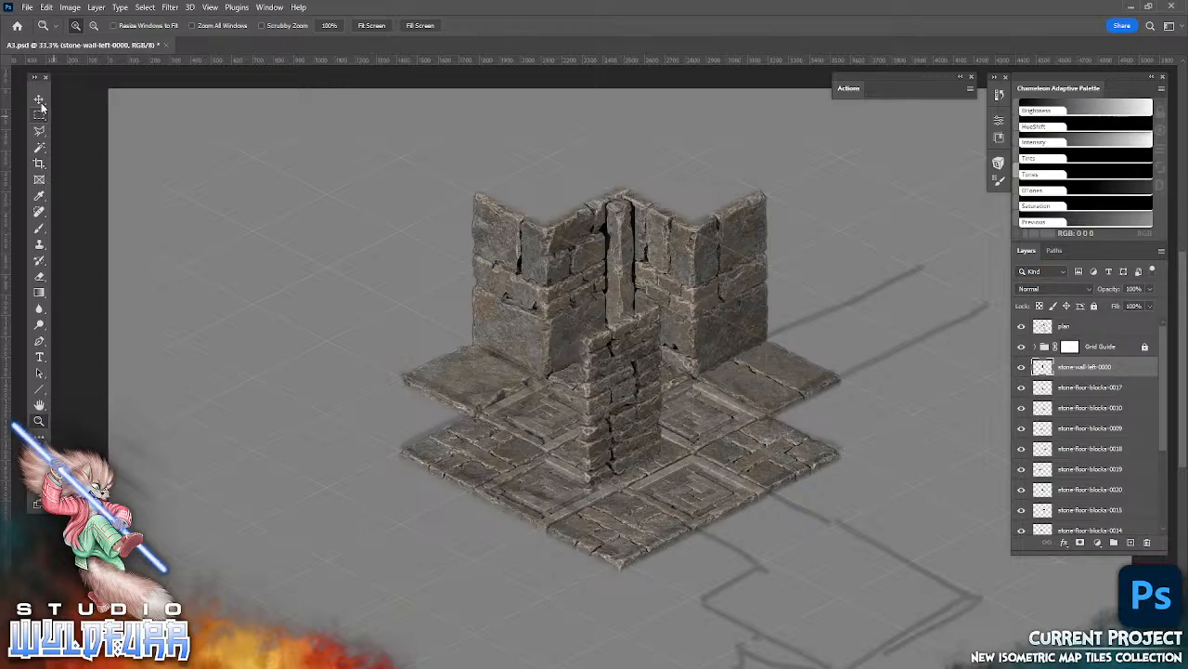
- Align the stone-wall-left-0000 wall with the grid so its base runs along the upper-left edge of the stone-floor-blocks-0019 tile
{"action": "key", "text": "v"}
{"action": "left_click_drag", "start_coordinate": [691, 439], "coordinate": [497, 409]}
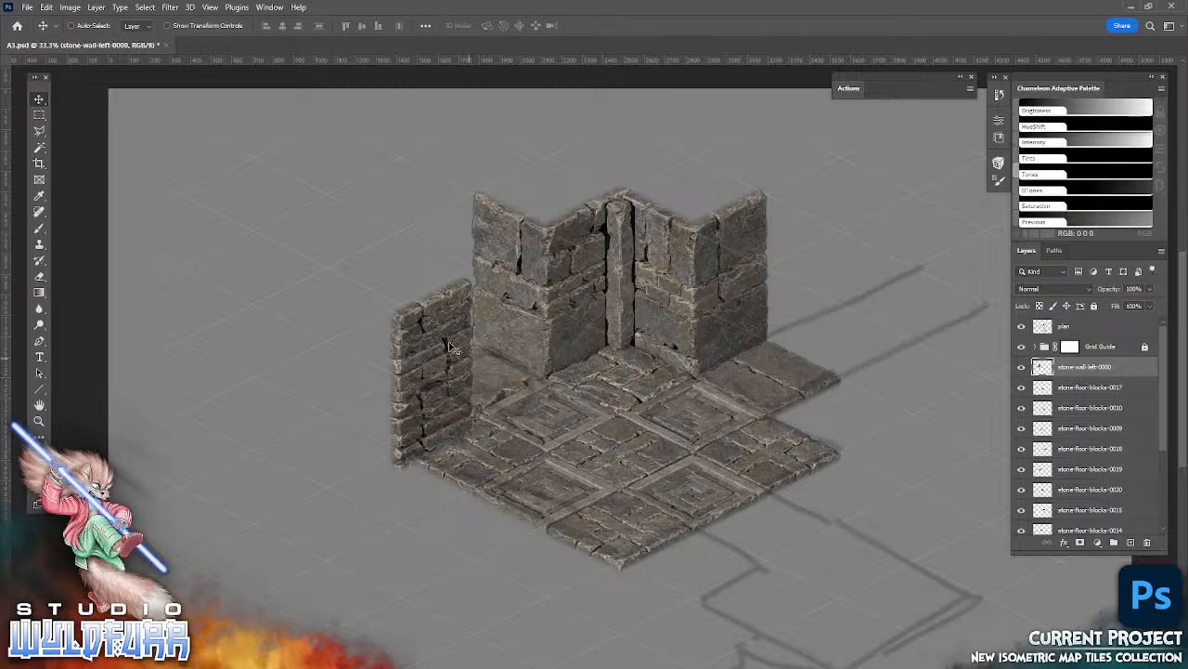
{"action": "left_click", "coordinate": [39, 422]}
{"action": "left_click", "coordinate": [484, 401]}
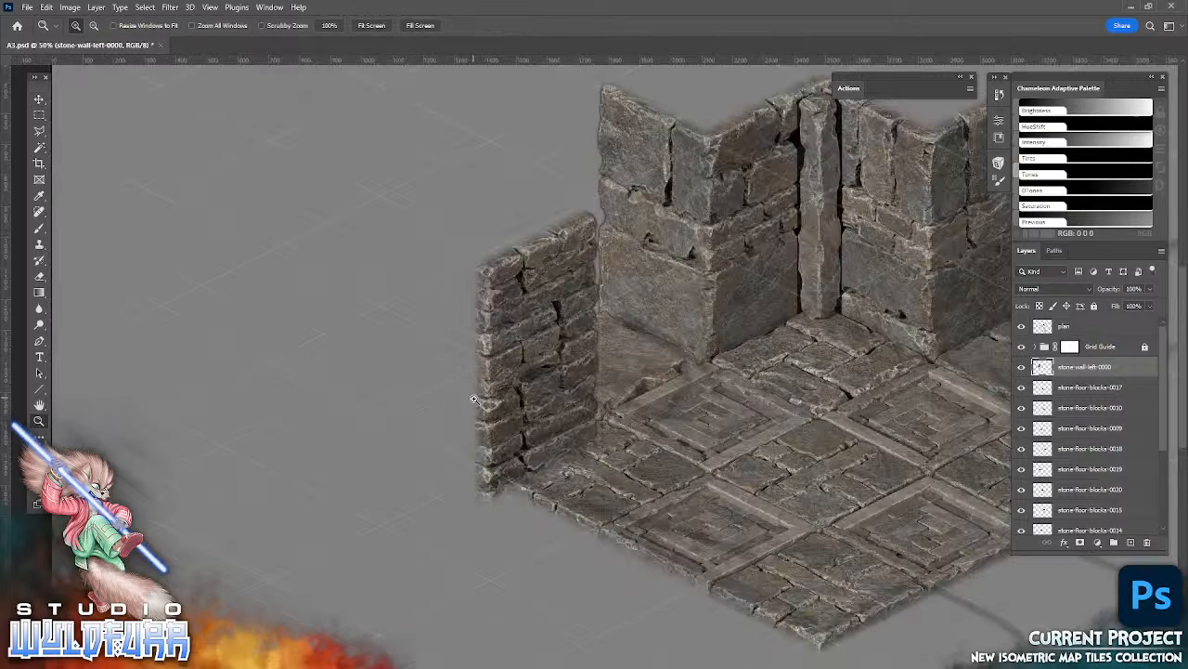
{"action": "left_click", "coordinate": [604, 365]}
{"action": "key", "text": "v"}
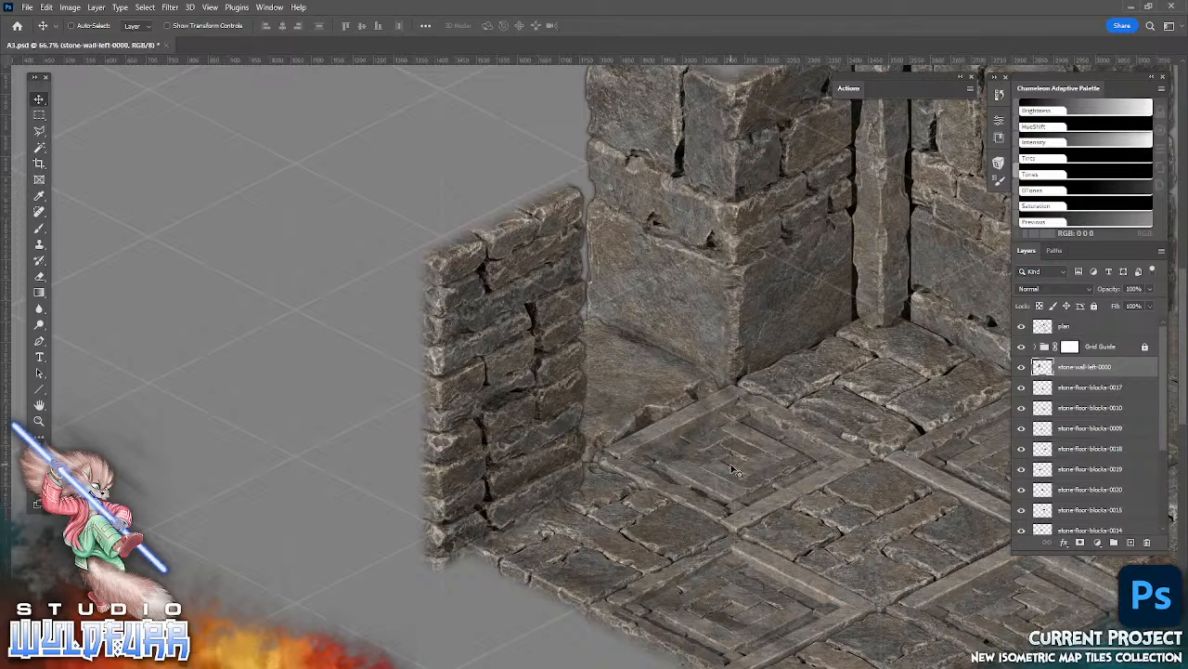
{"action": "mouse_move", "coordinate": [670, 448]}
{"action": "left_mouse_down"}
{"action": "mouse_move", "coordinate": [641, 442]}
{"action": "mouse_move", "coordinate": [679, 442]}
{"action": "left_mouse_up"}
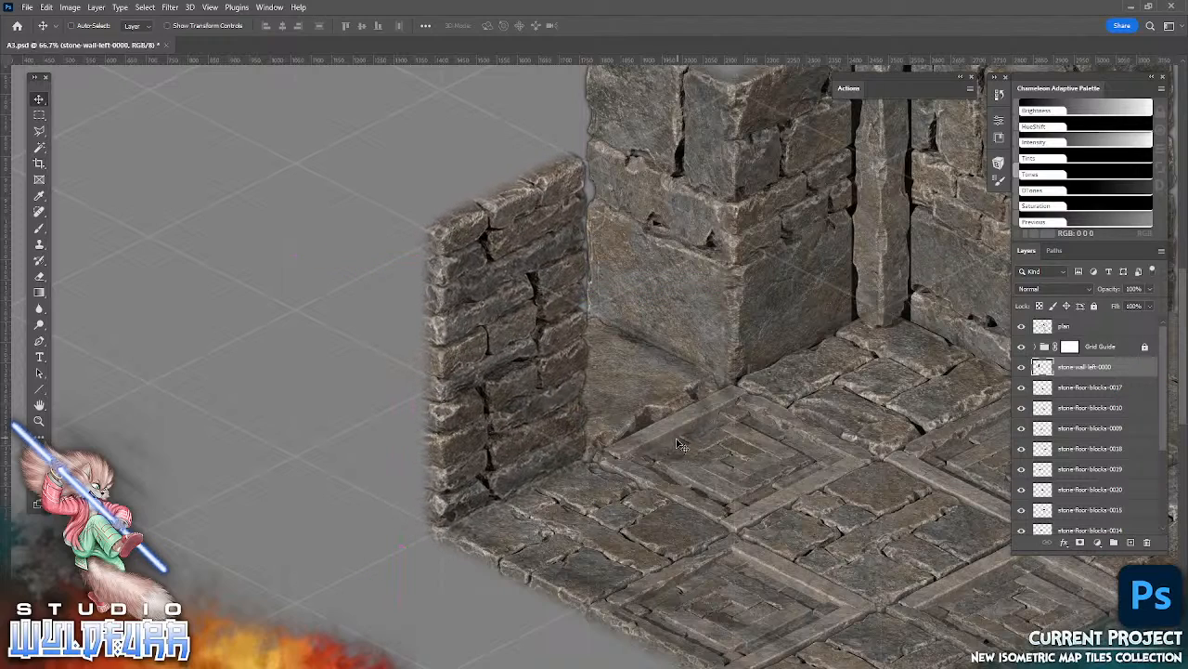
- Identify the floor tile in front of the wall and move the stone-wall-left-0000 layer directly below the stone-floor-blocks-0019 layer
{"action": "right_click", "coordinate": [587, 521]}
{"action": "left_click", "coordinate": [654, 530]}
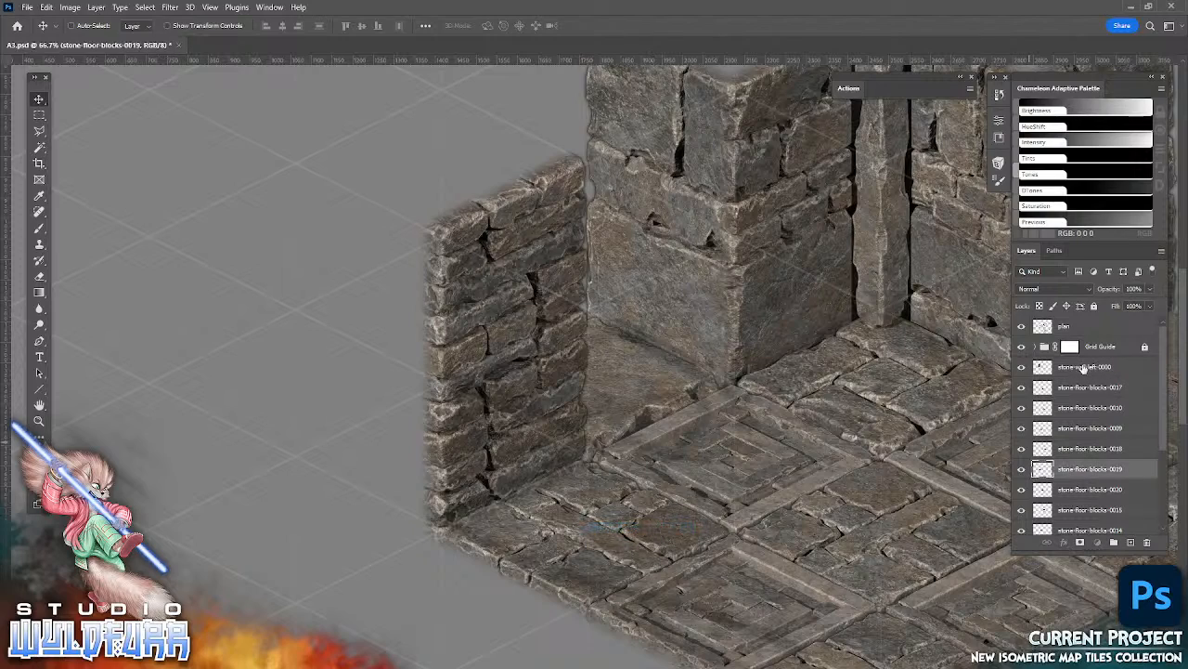
{"action": "left_click_drag", "start_coordinate": [1085, 369], "coordinate": [1075, 478]}
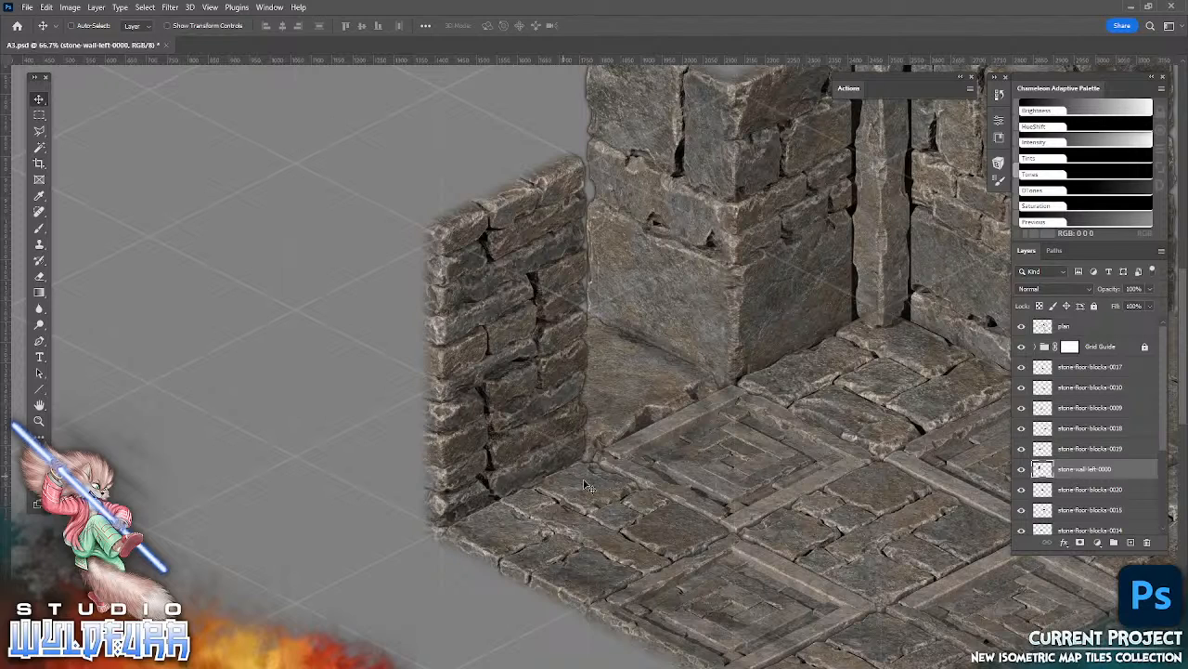
- Add a layer mask to the stone-wall-left-0000 layer and switch to the Gradient tool
{"action": "left_click_drag", "start_coordinate": [747, 453], "coordinate": [707, 509]}
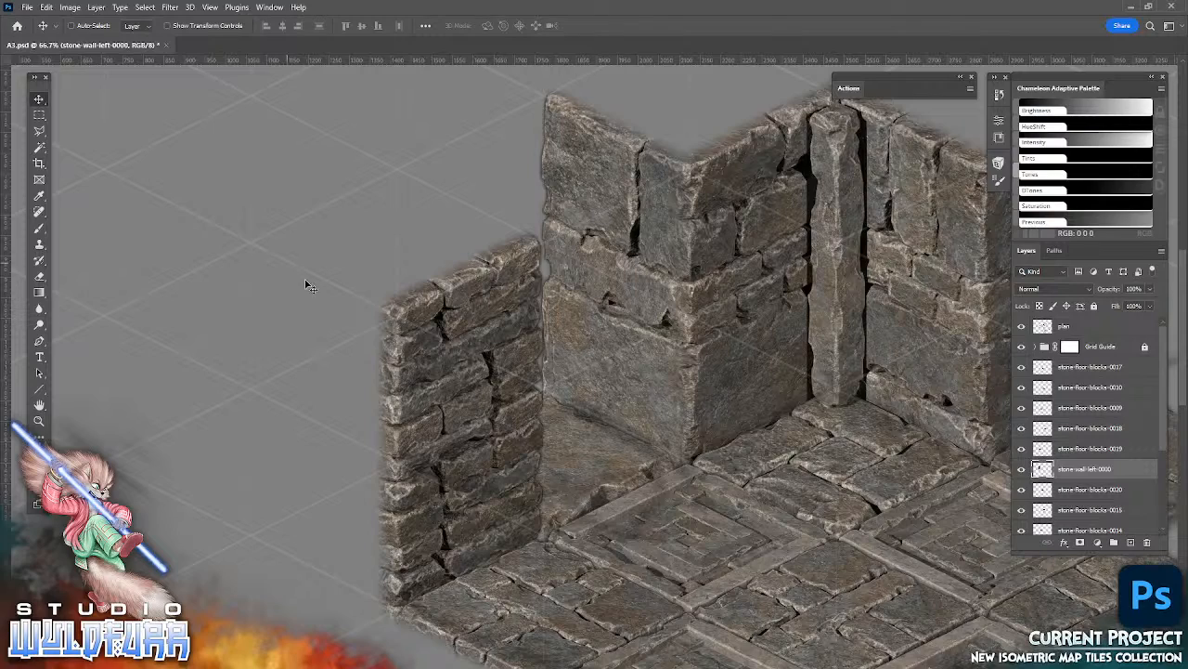
{"action": "right_click", "coordinate": [470, 305]}
{"action": "left_click", "coordinate": [544, 316]}
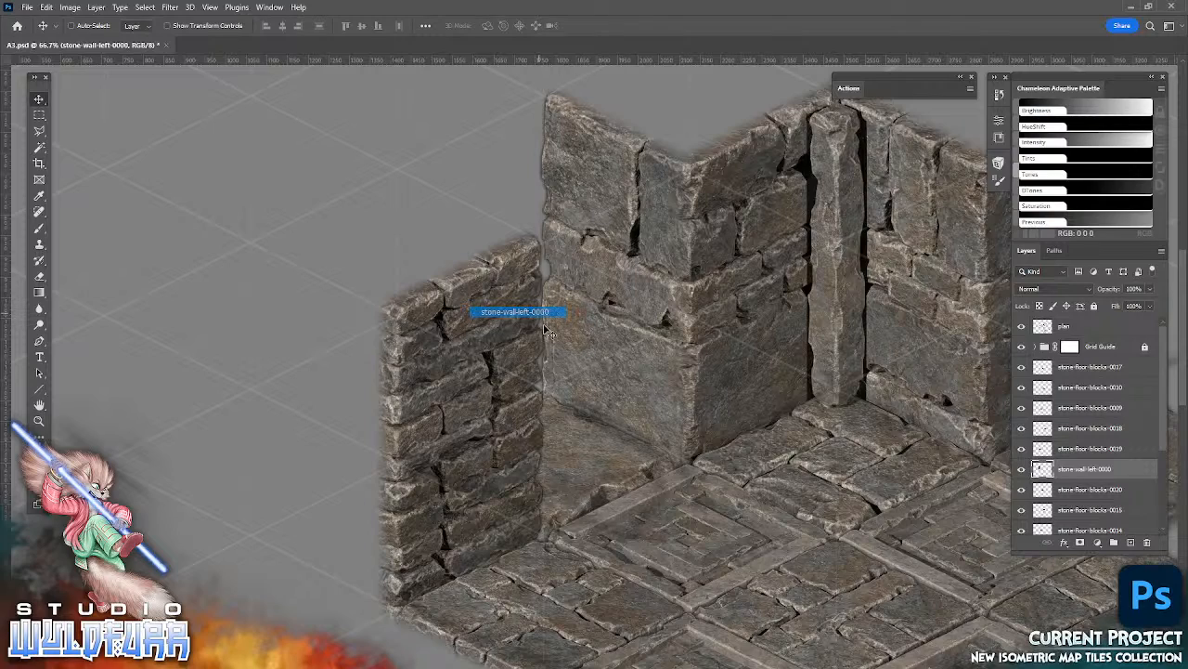
{"action": "left_click", "coordinate": [1080, 543]}
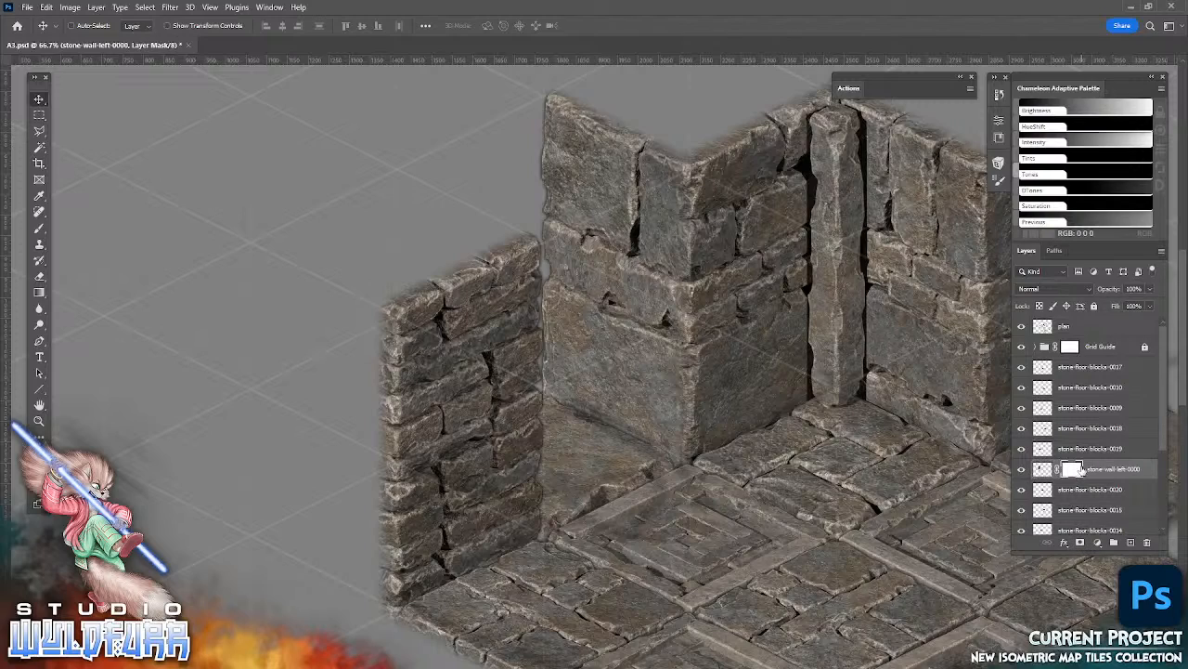
{"action": "left_click", "coordinate": [39, 291]}
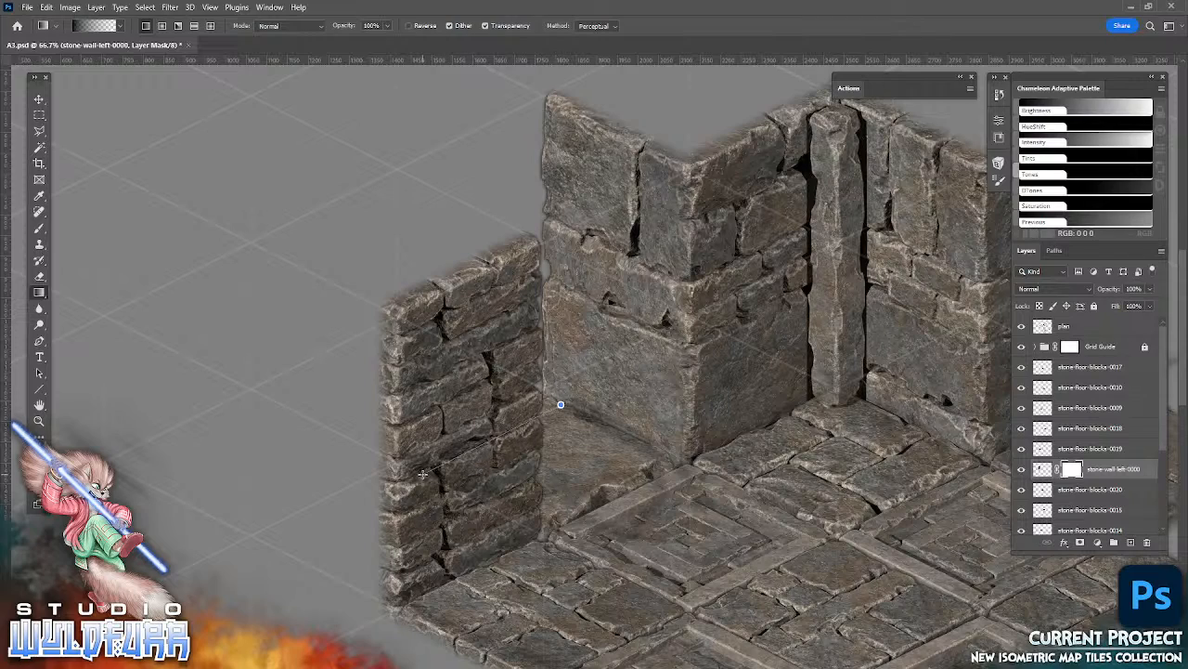
{"action": "left_click_drag", "start_coordinate": [422, 474], "coordinate": [415, 481]}
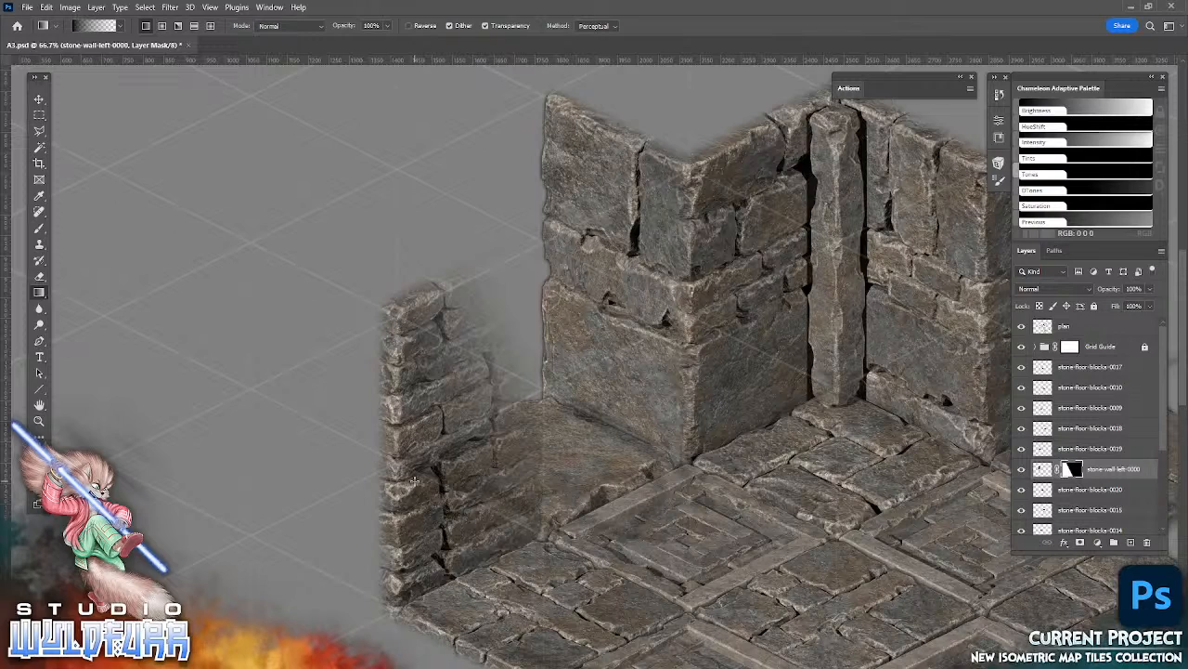
{"action": "left_click", "coordinate": [47, 7]}
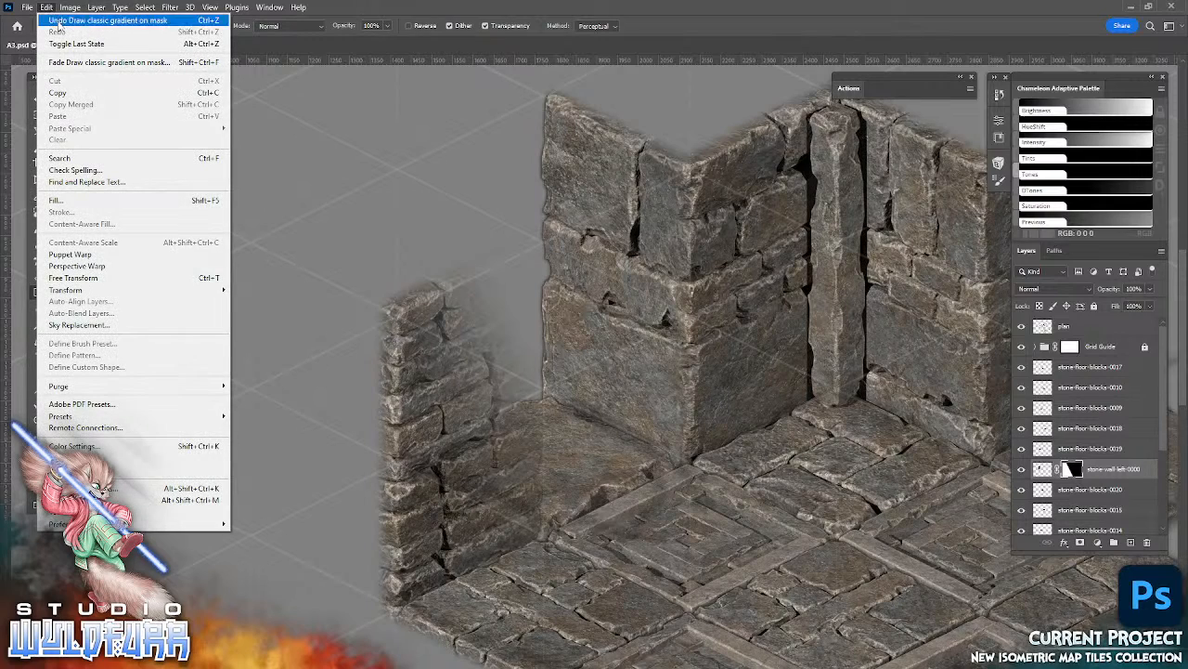
{"action": "left_click", "coordinate": [58, 21]}
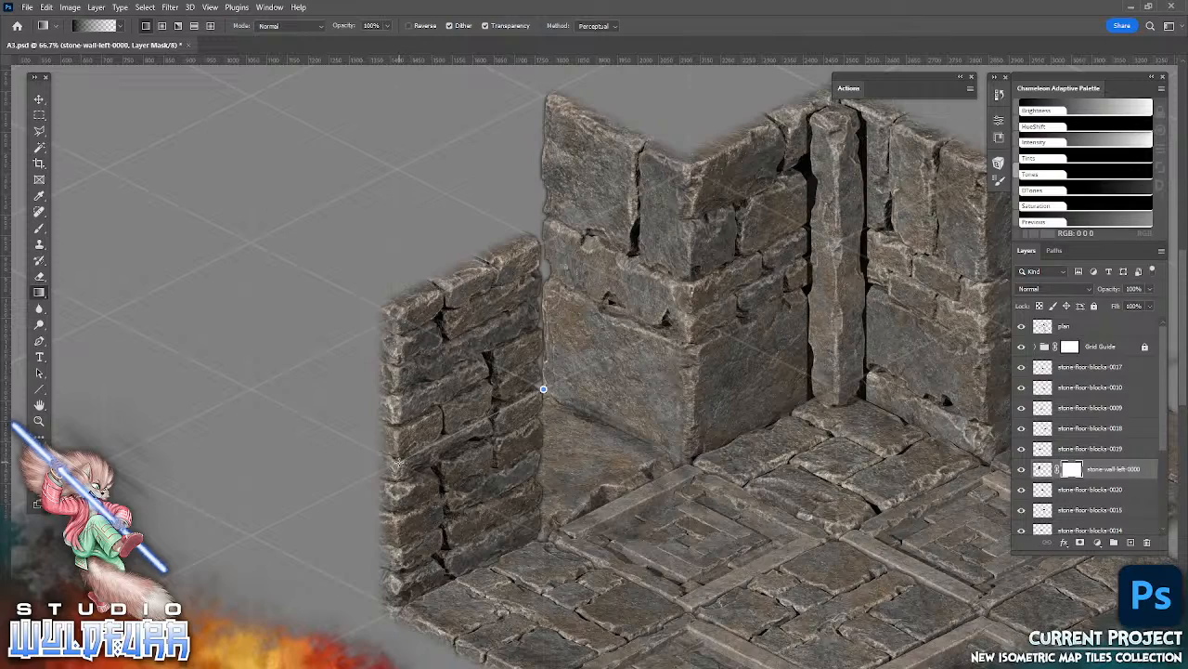
- Draw two gradients on the stone-wall-left-0000 mask to fade out the wall's upper and inner parts, keeping its lower outer stones
{"action": "left_click_drag", "start_coordinate": [399, 462], "coordinate": [395, 466]}
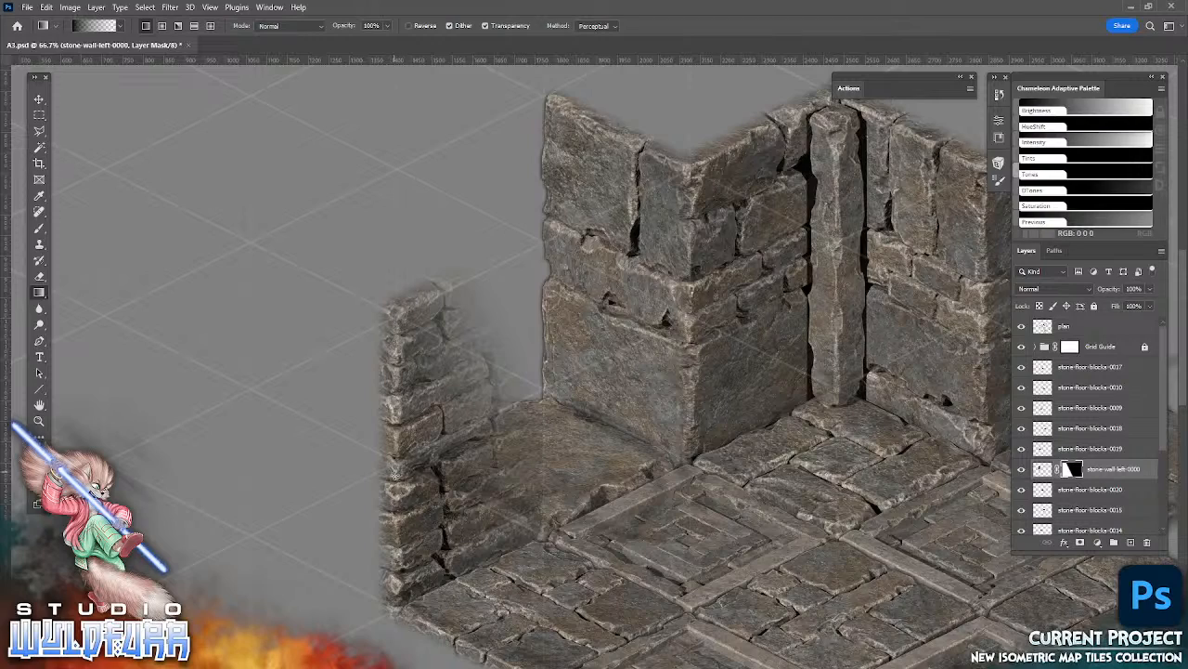
{"action": "left_click_drag", "start_coordinate": [396, 473], "coordinate": [396, 474]}
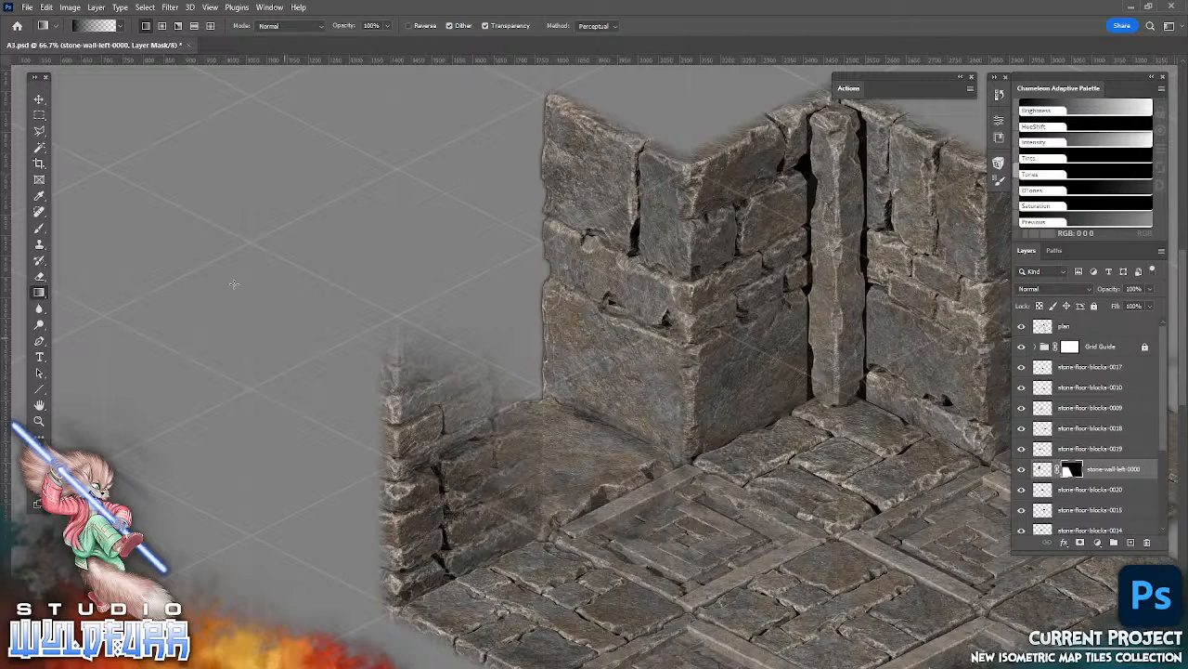
{"action": "left_click", "coordinate": [39, 99]}
- Place stone-floor-blocks-0020.webp from the Stone Floor Tiles folder above the stone-floor-blocks-0002 layer and commit the placement
{"action": "mouse_move", "coordinate": [723, 529]}
{"action": "left_mouse_down"}
{"action": "mouse_move", "coordinate": [811, 454]}
{"action": "mouse_move", "coordinate": [889, 441]}
{"action": "mouse_move", "coordinate": [705, 525]}
{"action": "mouse_move", "coordinate": [724, 509]}
{"action": "left_mouse_up"}
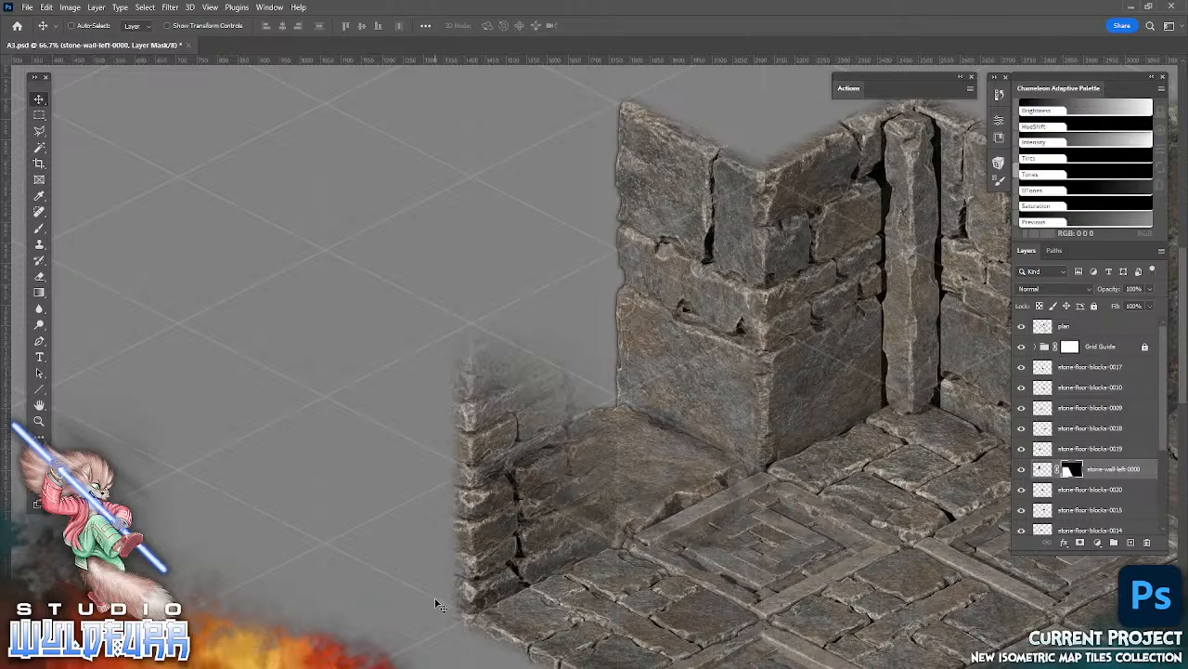
{"action": "right_click", "coordinate": [661, 460]}
{"action": "left_click", "coordinate": [713, 465]}
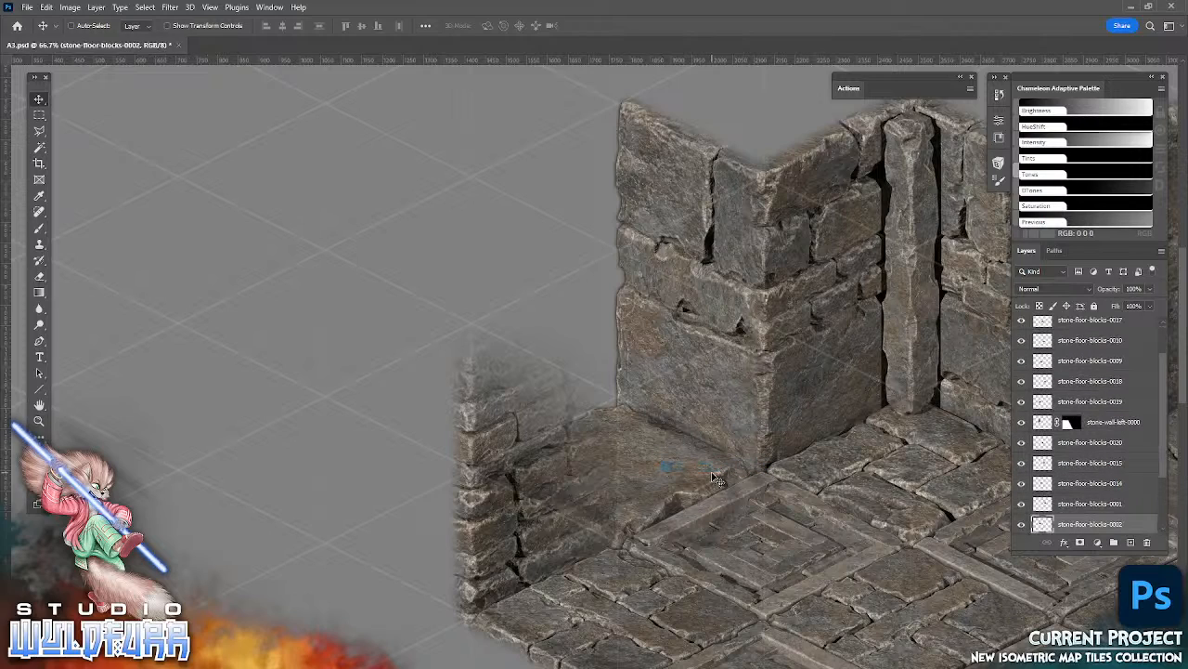
{"action": "left_click", "coordinate": [641, 665]}
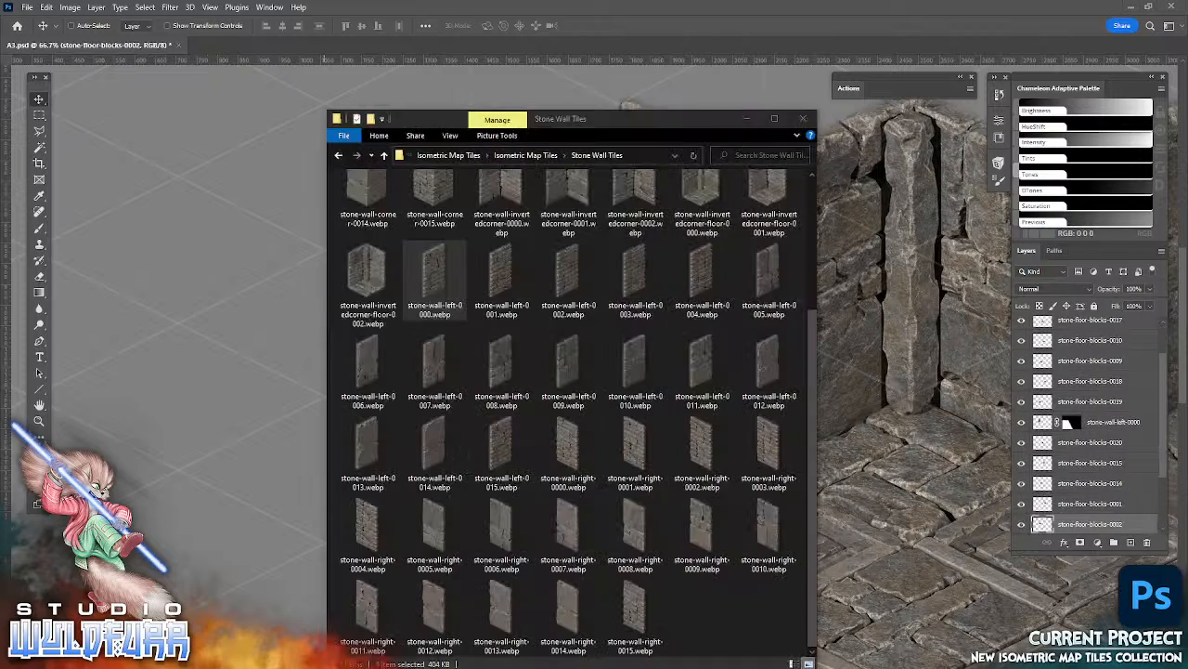
{"action": "scroll", "coordinate": [812, 321], "scroll_direction": "up", "scroll_amount": 3}
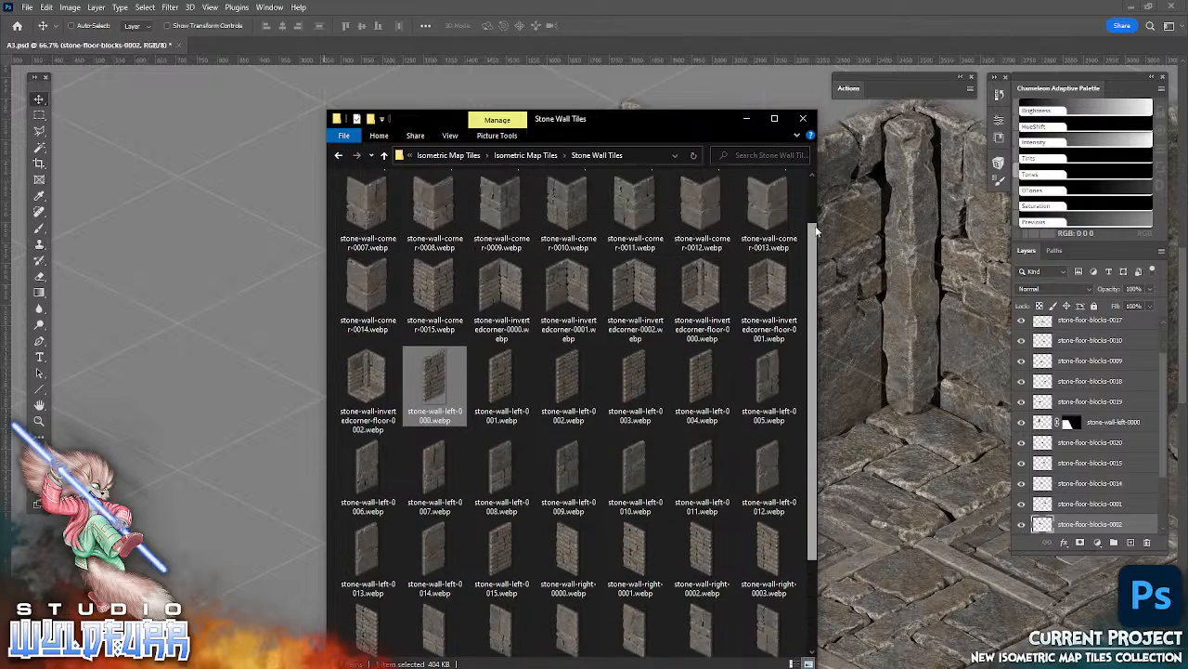
{"action": "left_click", "coordinate": [534, 155]}
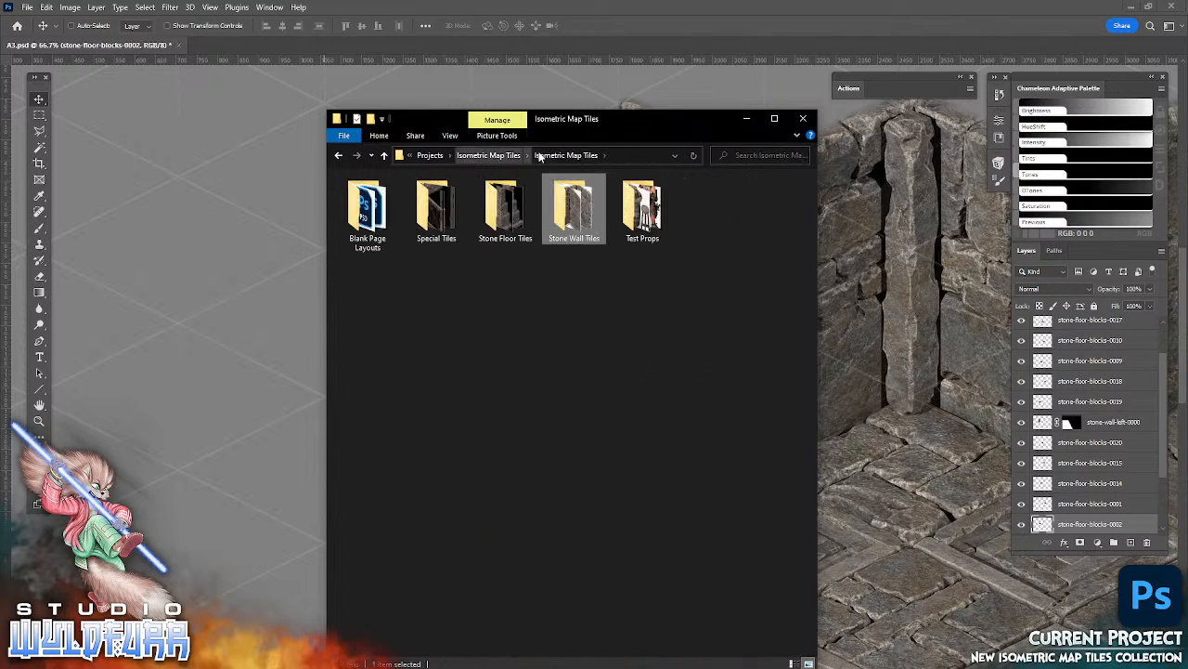
{"action": "double_click", "coordinate": [505, 231]}
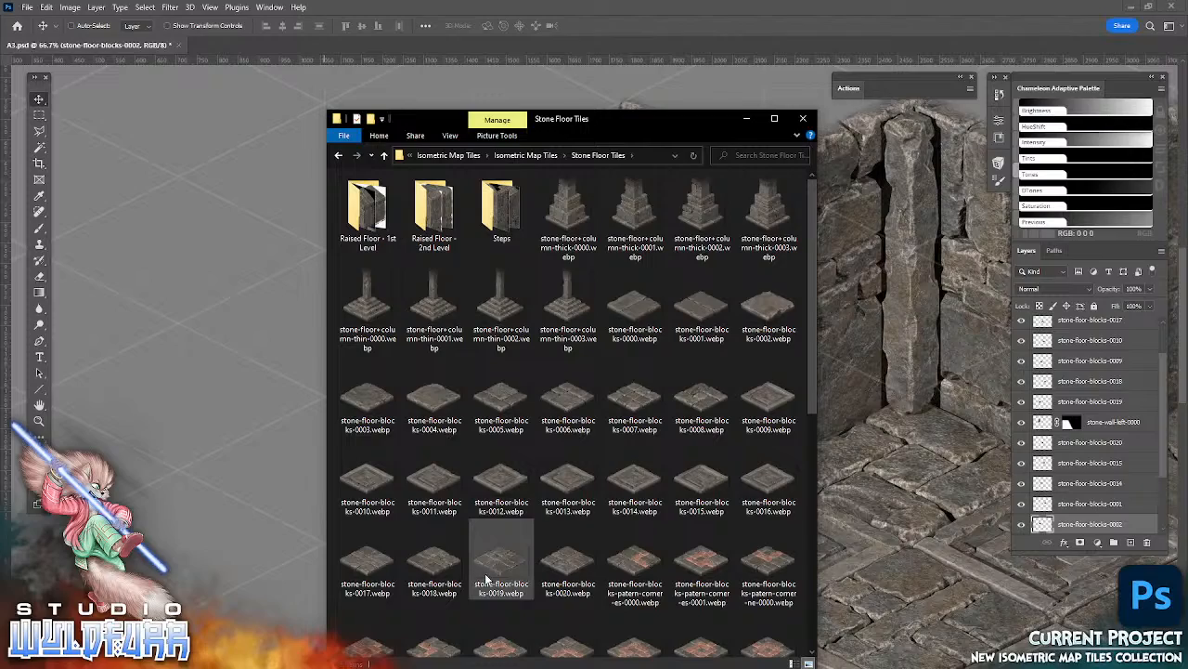
{"action": "left_click_drag", "start_coordinate": [809, 385], "coordinate": [784, 628]}
{"action": "scroll", "coordinate": [784, 628], "scroll_direction": "up", "scroll_amount": 5}
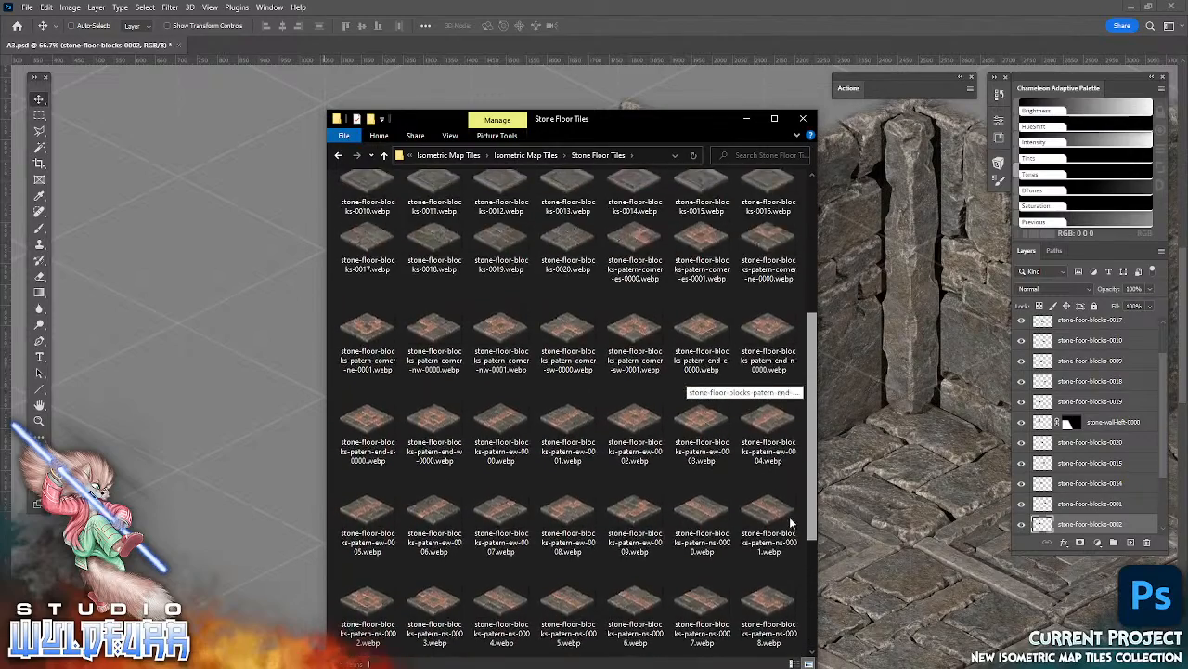
{"action": "left_click_drag", "start_coordinate": [573, 399], "coordinate": [184, 492]}
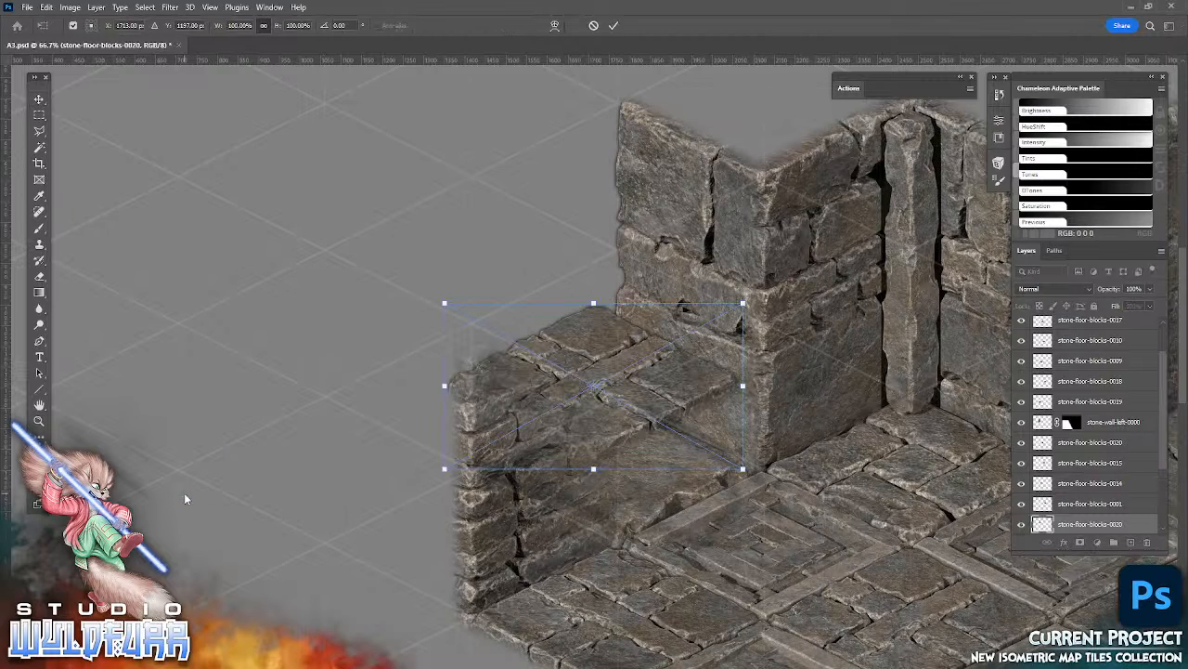
{"action": "left_click", "coordinate": [614, 26]}
- Align the new 0020 tile in the grid cell beside the stone-floor-blocks-0002 tile's upper-left edge and move its layer below stone-floor-blocks-0002
{"action": "left_click_drag", "start_coordinate": [704, 431], "coordinate": [624, 429]}
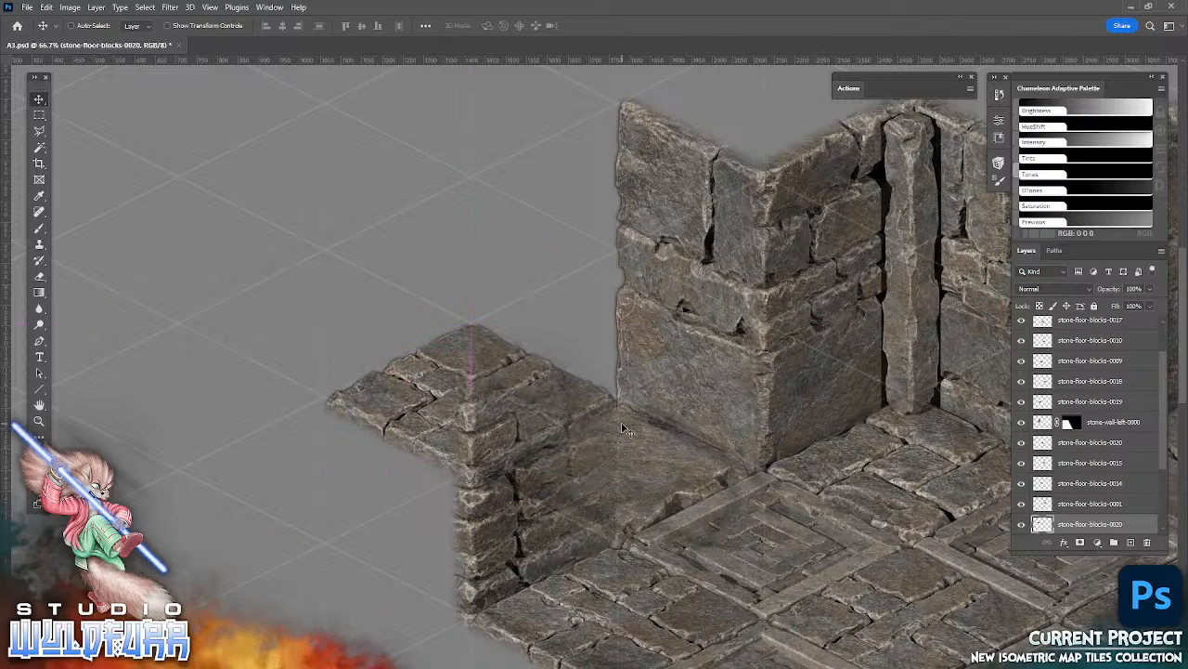
{"action": "scroll", "coordinate": [1160, 444], "scroll_direction": "down", "scroll_amount": 3}
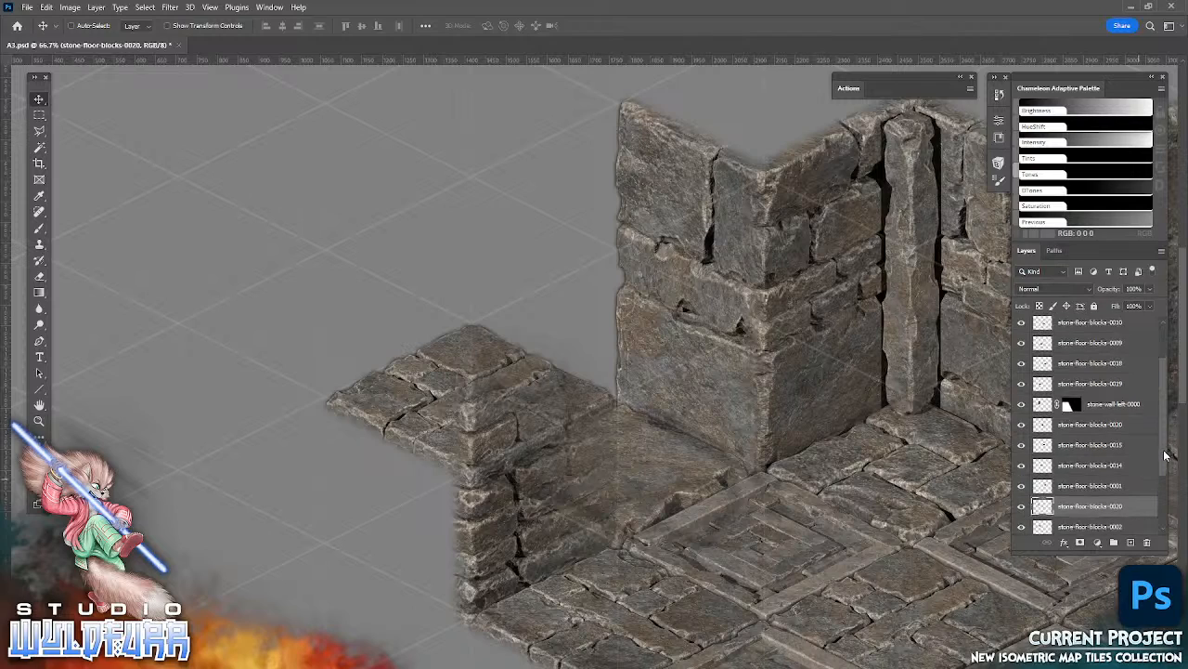
{"action": "left_click_drag", "start_coordinate": [1091, 445], "coordinate": [1084, 474]}
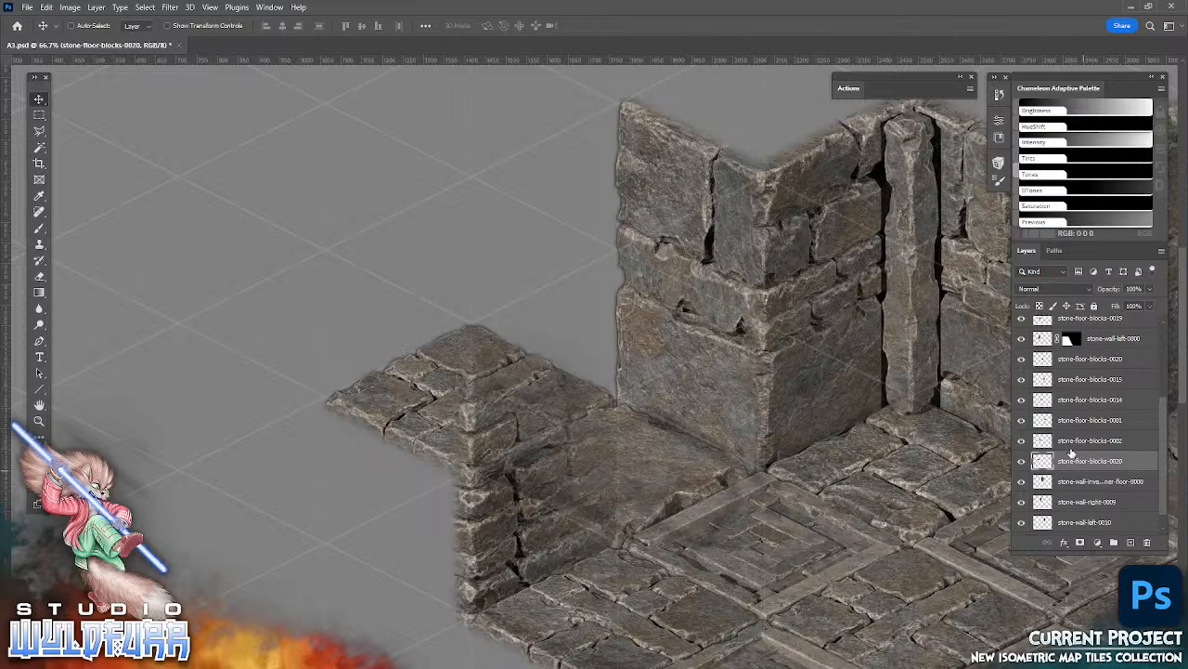
- Place stone-floor-blocks-0019.webp from the Stone Floor Tiles folder above the selected stone-floor-blocks-0020 layer and commit the placement
{"action": "key", "text": "alt+Tab"}
{"action": "left_click", "coordinate": [498, 395]}
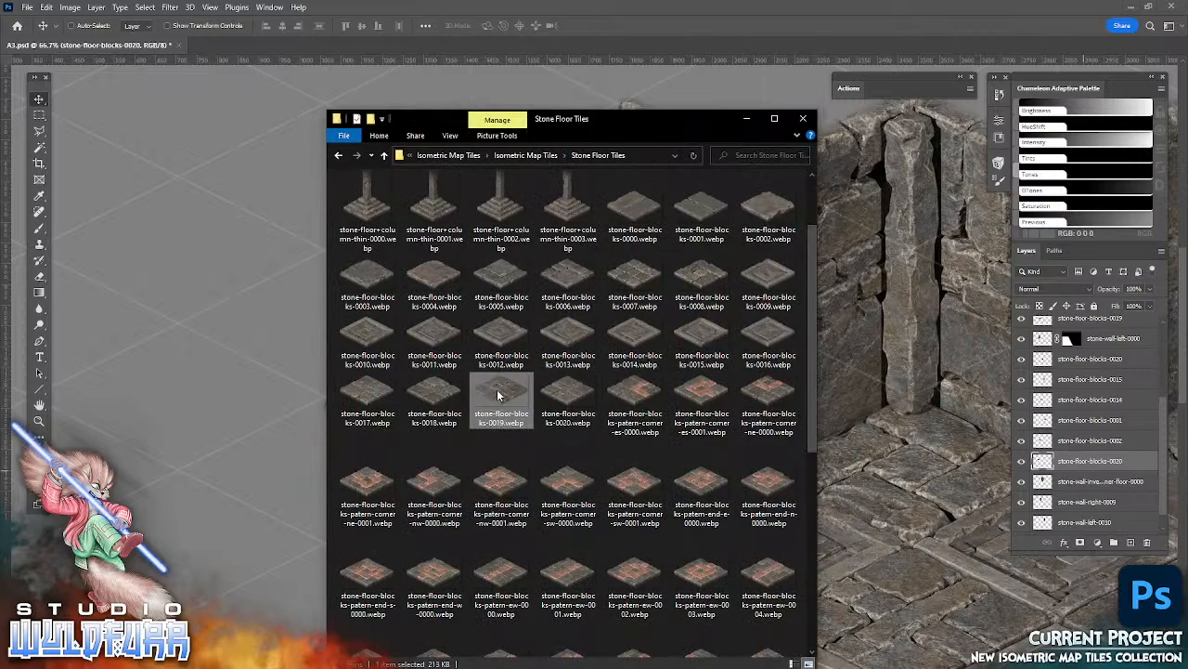
{"action": "left_click_drag", "start_coordinate": [499, 395], "coordinate": [943, 399]}
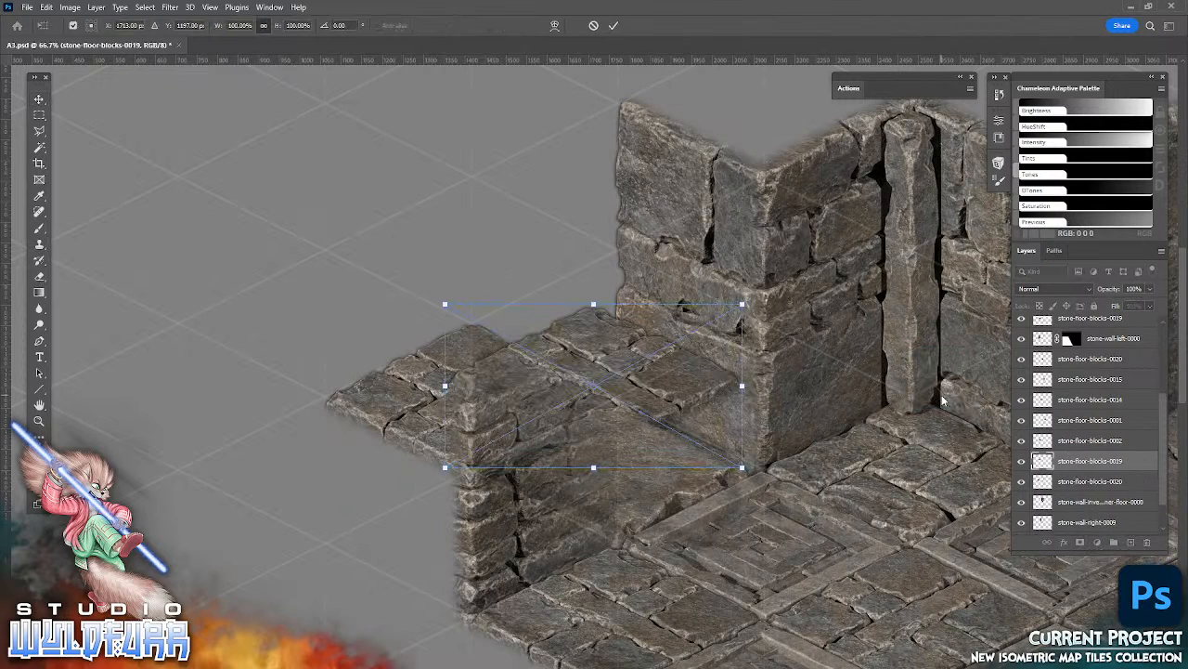
{"action": "key", "text": "Return"}
- Align the new 0019 floor tile in the grid cell beyond the 0020 tile's upper-left edge and move its layer below stone-floor-blocks-0020
{"action": "left_click_drag", "start_coordinate": [780, 509], "coordinate": [587, 481]}
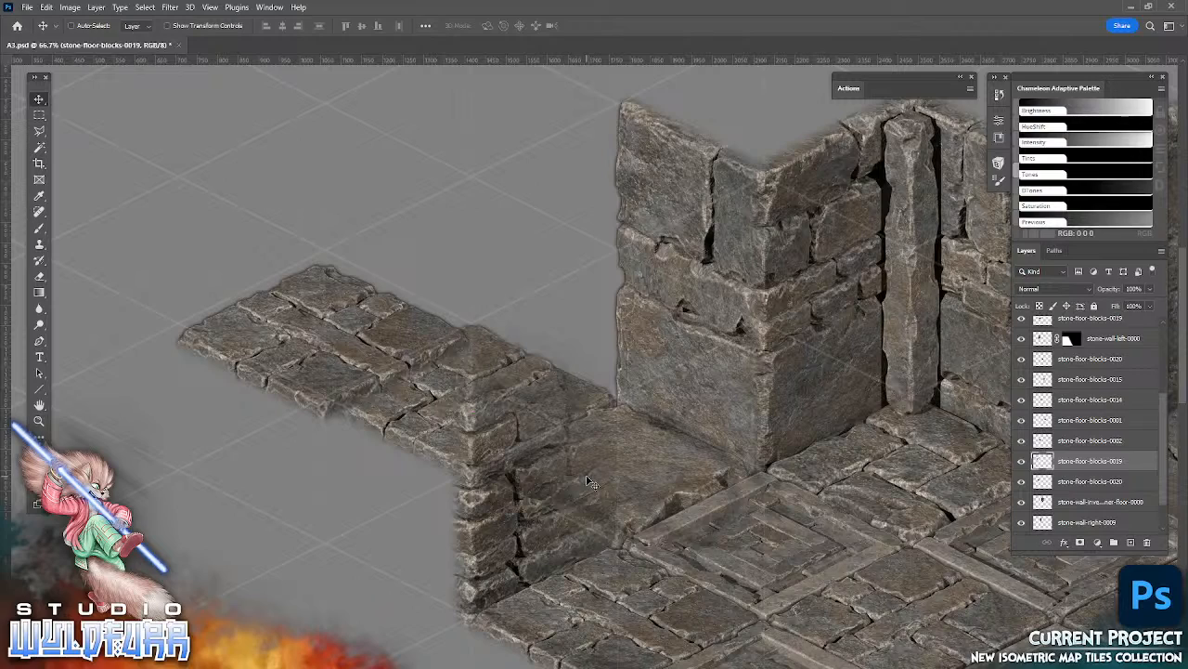
{"action": "left_click_drag", "start_coordinate": [1105, 465], "coordinate": [1101, 484]}
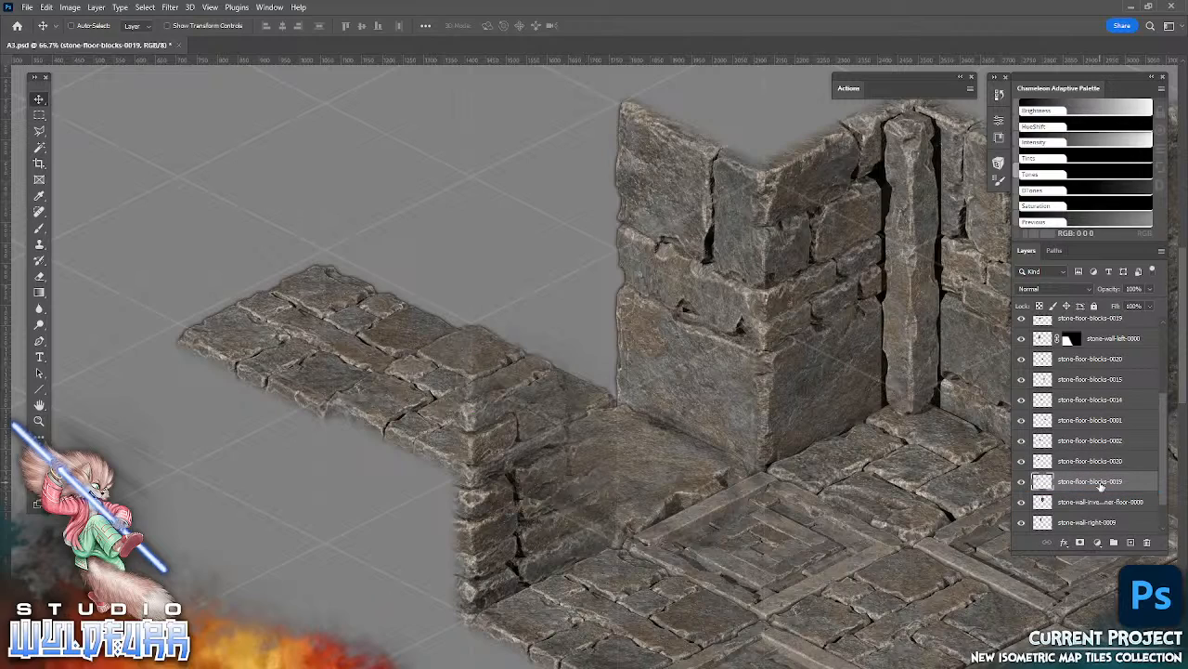
{"action": "left_click_drag", "start_coordinate": [456, 433], "coordinate": [496, 419]}
- Place stone-wall-right-0015.webp from the Stone Wall Tiles folder and stand it beside the outer end of the existing back-left wall
{"action": "key", "text": "alt+Tab"}
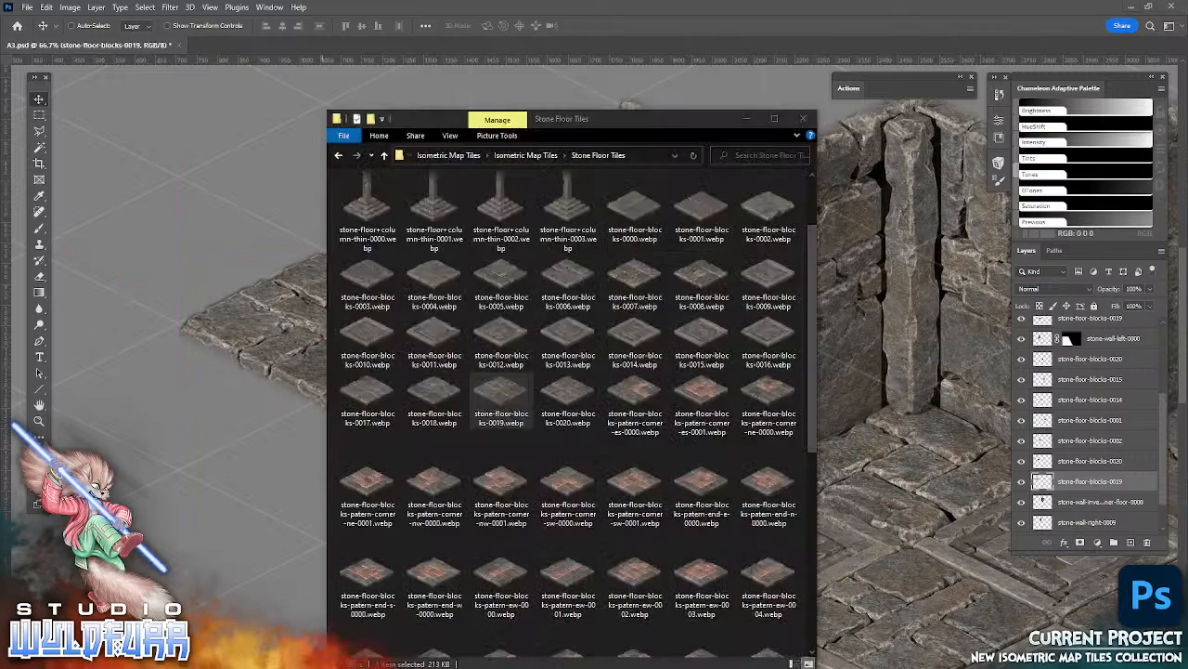
{"action": "left_click", "coordinate": [499, 413]}
{"action": "left_click", "coordinate": [527, 155]}
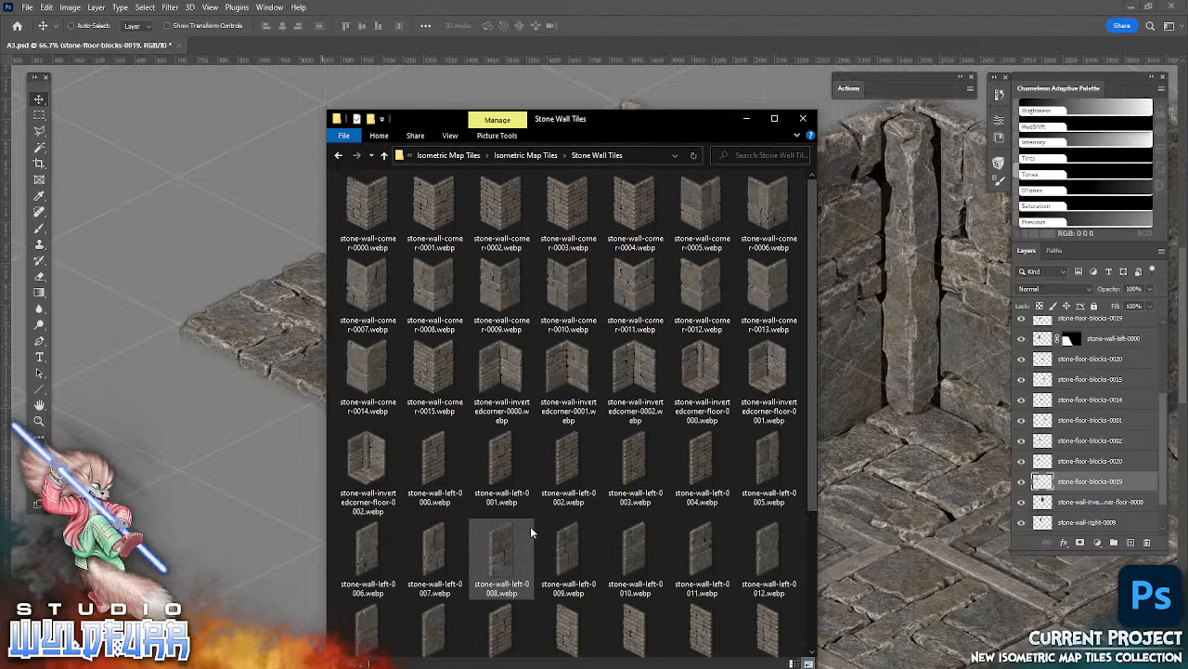
{"action": "scroll", "coordinate": [812, 439], "scroll_direction": "down", "scroll_amount": 3}
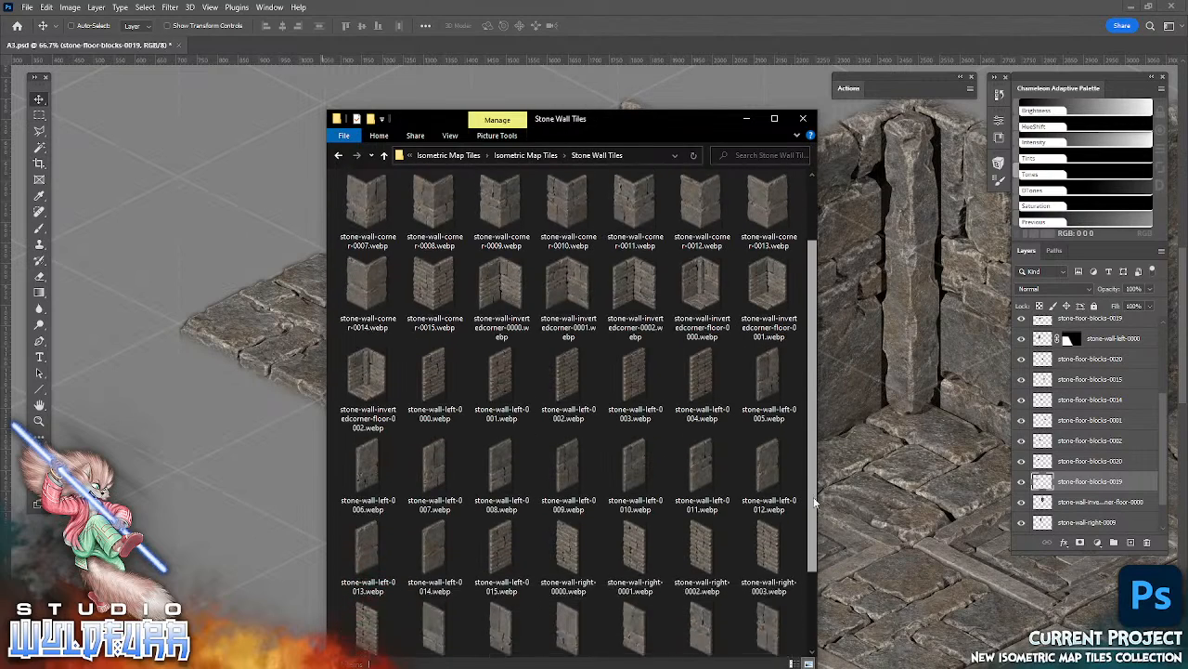
{"action": "left_click", "coordinate": [653, 628]}
{"action": "left_click_drag", "start_coordinate": [653, 629], "coordinate": [896, 512]}
{"action": "left_click", "coordinate": [613, 25]}
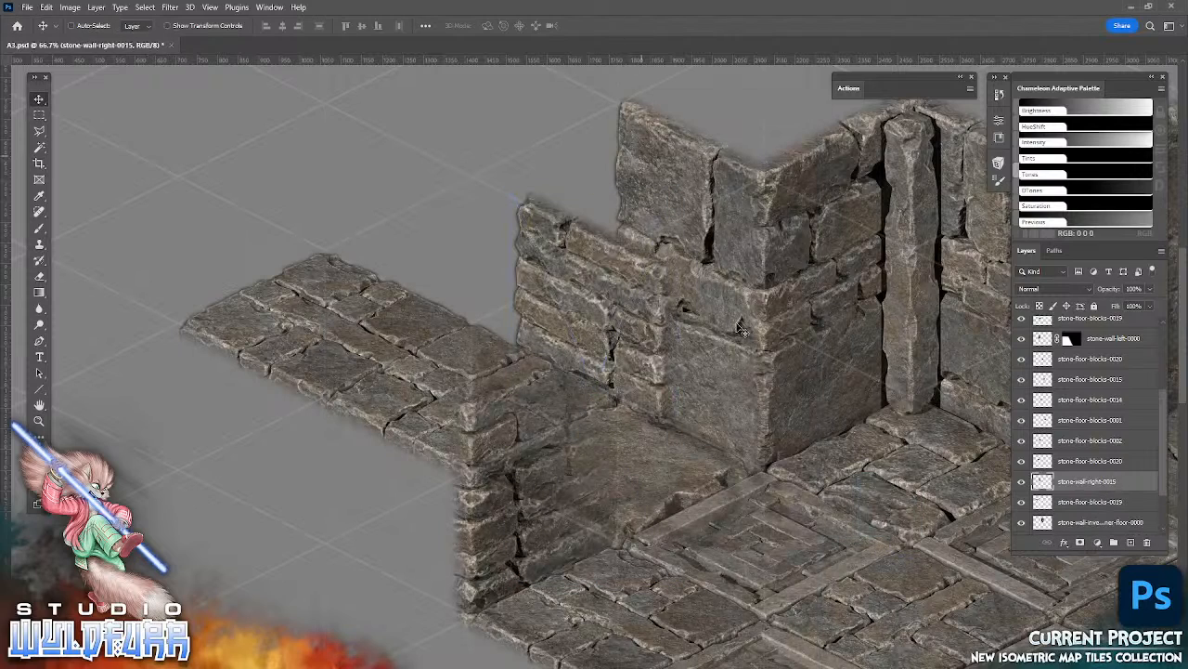
{"action": "scroll", "coordinate": [594, 371], "scroll_direction": "up", "scroll_amount": 5}
{"action": "left_click_drag", "start_coordinate": [680, 574], "coordinate": [637, 391]}
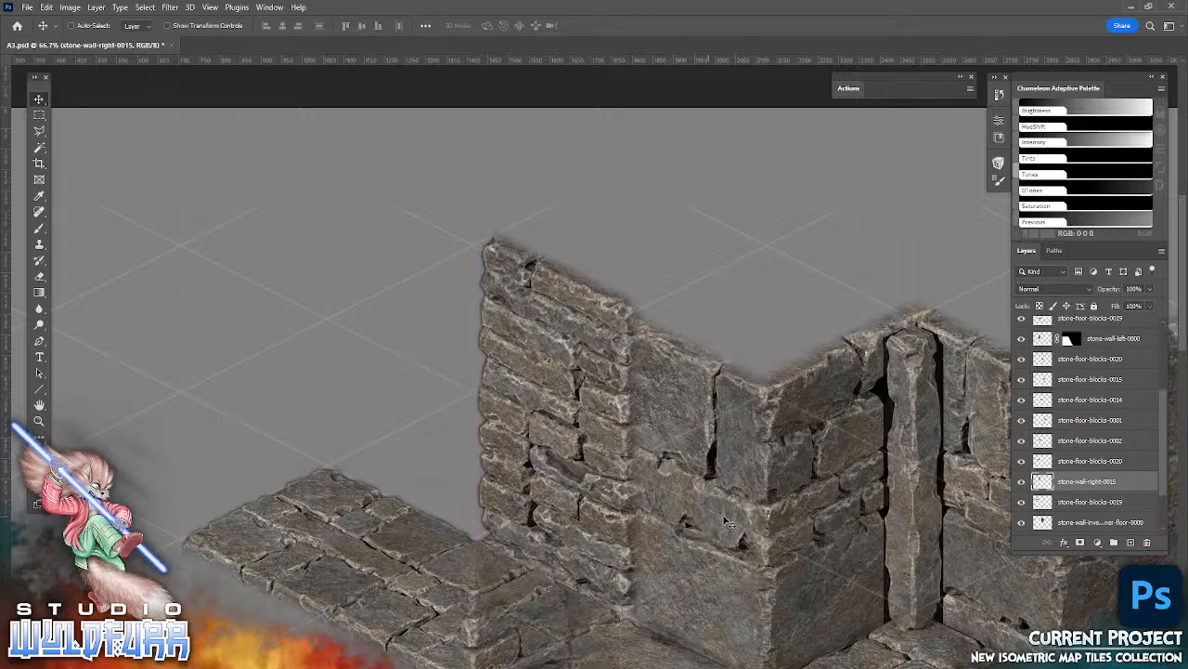
- Identify the existing back-left wall's layer, stone-wall-right-0009, by toggling its visibility, and tag it red
{"action": "right_click", "coordinate": [695, 406]}
{"action": "left_click", "coordinate": [754, 401]}
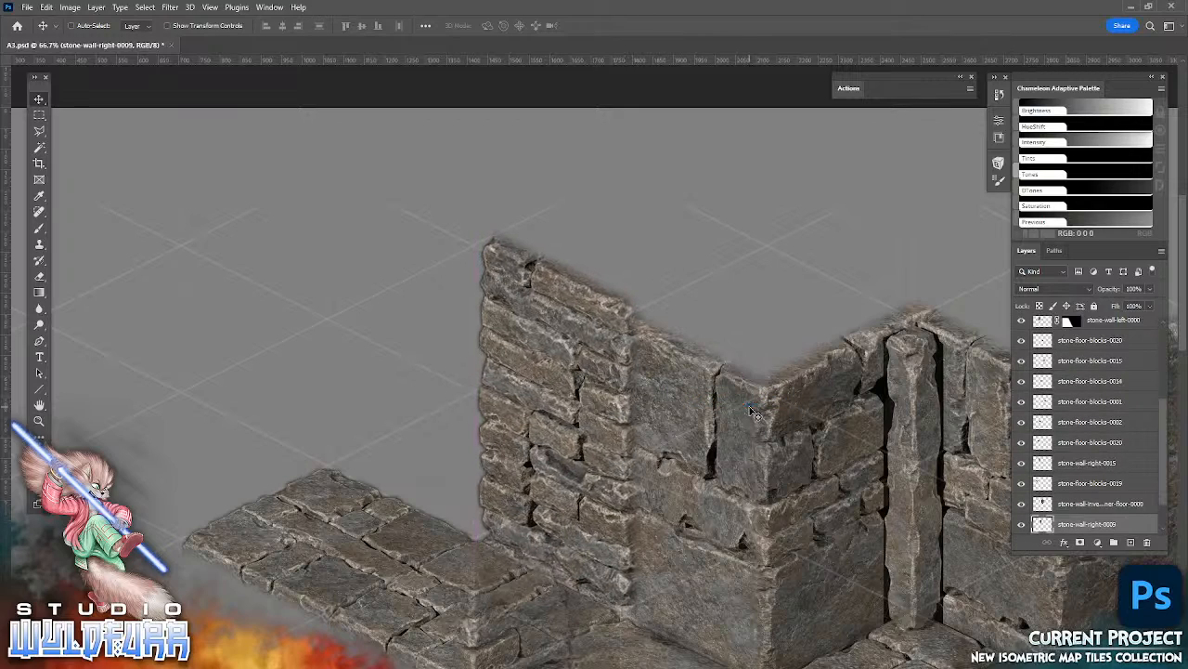
{"action": "left_click", "coordinate": [1022, 525]}
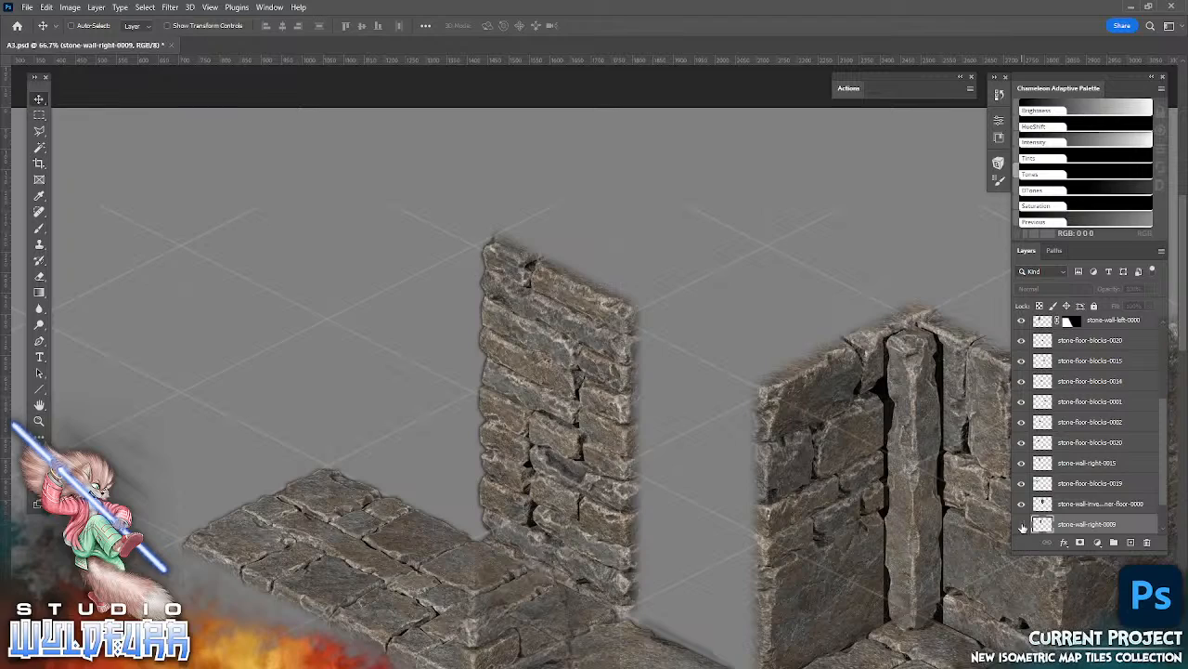
{"action": "left_click", "coordinate": [1022, 524]}
{"action": "right_click", "coordinate": [1025, 525]}
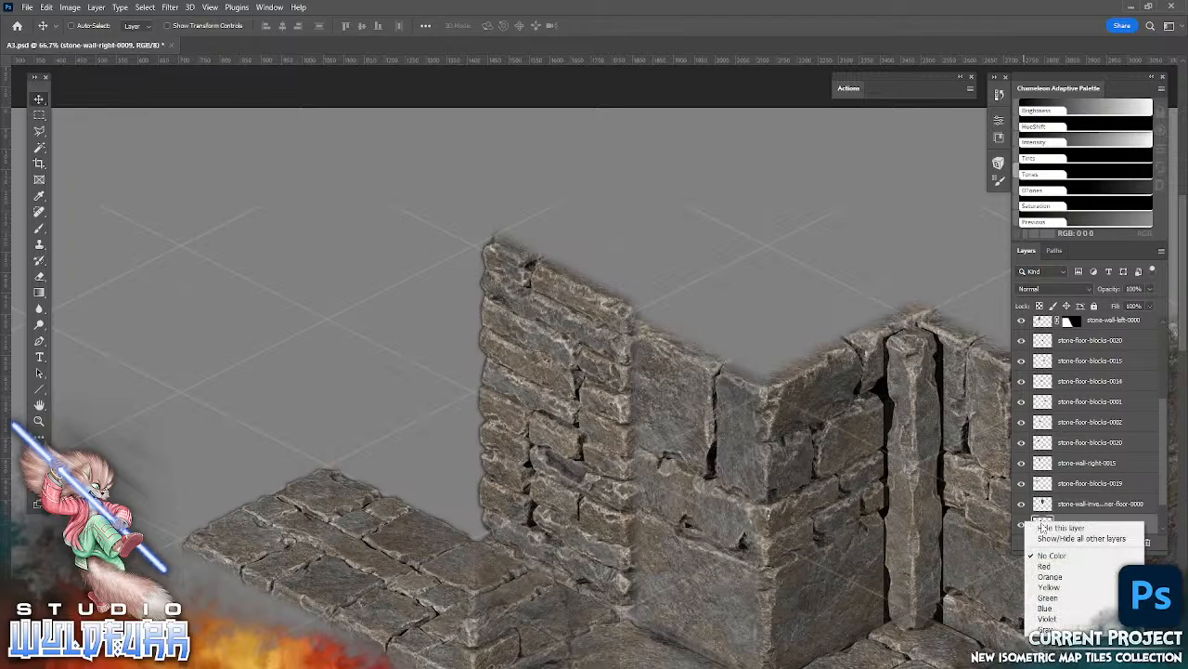
{"action": "left_click", "coordinate": [1046, 566]}
- Move the stone-wall-right-0015 layer directly below stone-wall-right-0009 and shift its wall outward to meet the neighbouring wall's edge
{"action": "right_click", "coordinate": [517, 266]}
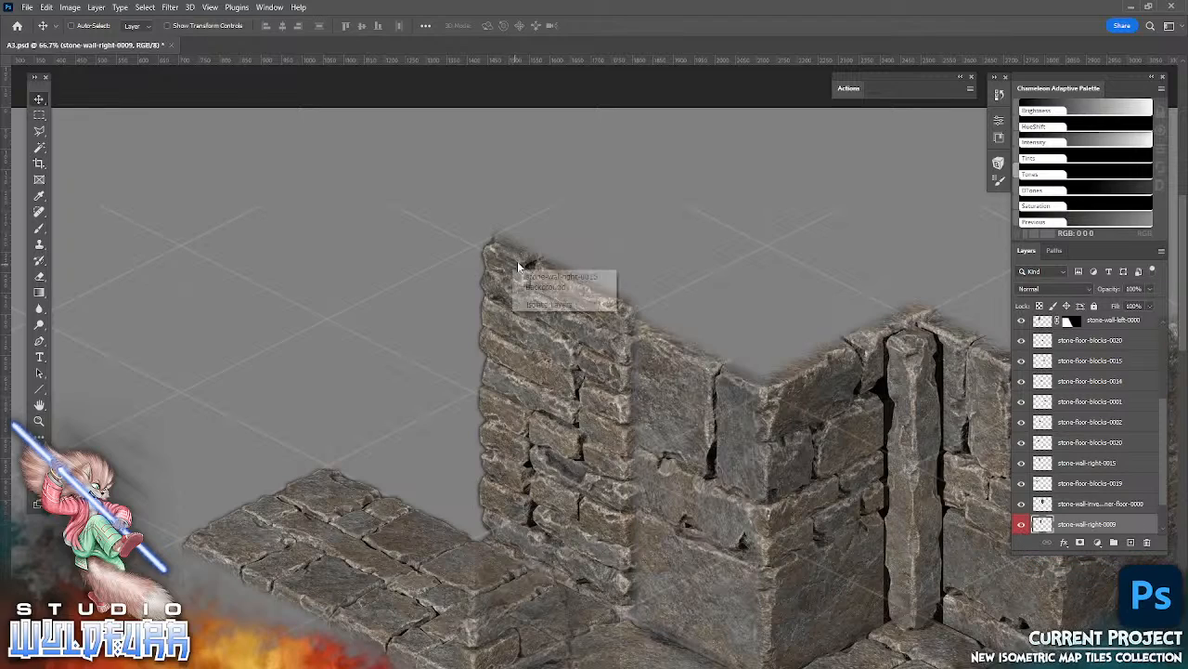
{"action": "left_click", "coordinate": [543, 269]}
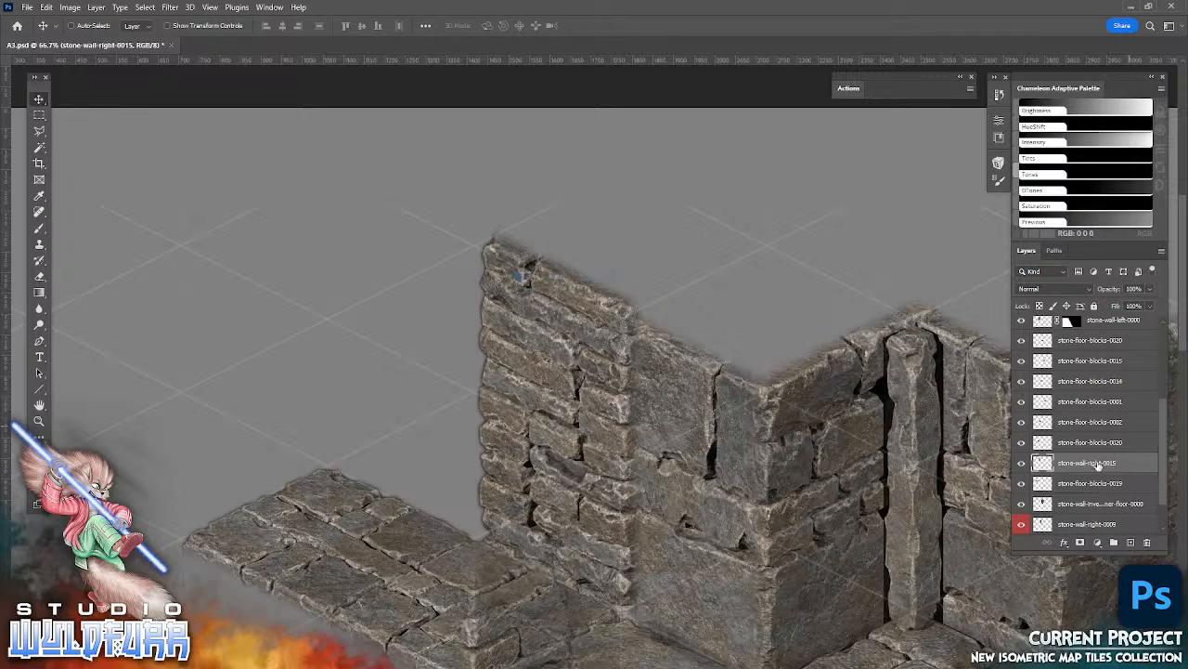
{"action": "left_click_drag", "start_coordinate": [1098, 467], "coordinate": [1082, 514]}
{"action": "scroll", "coordinate": [1152, 512], "scroll_direction": "down", "scroll_amount": 2}
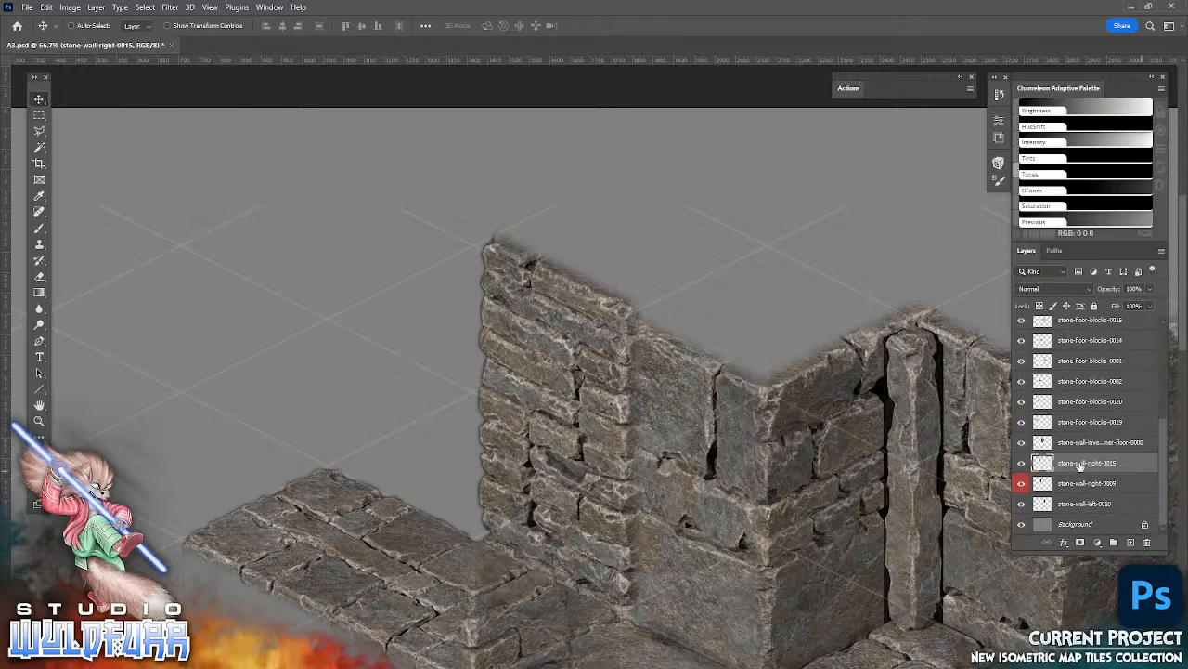
{"action": "left_click_drag", "start_coordinate": [1080, 467], "coordinate": [1072, 501]}
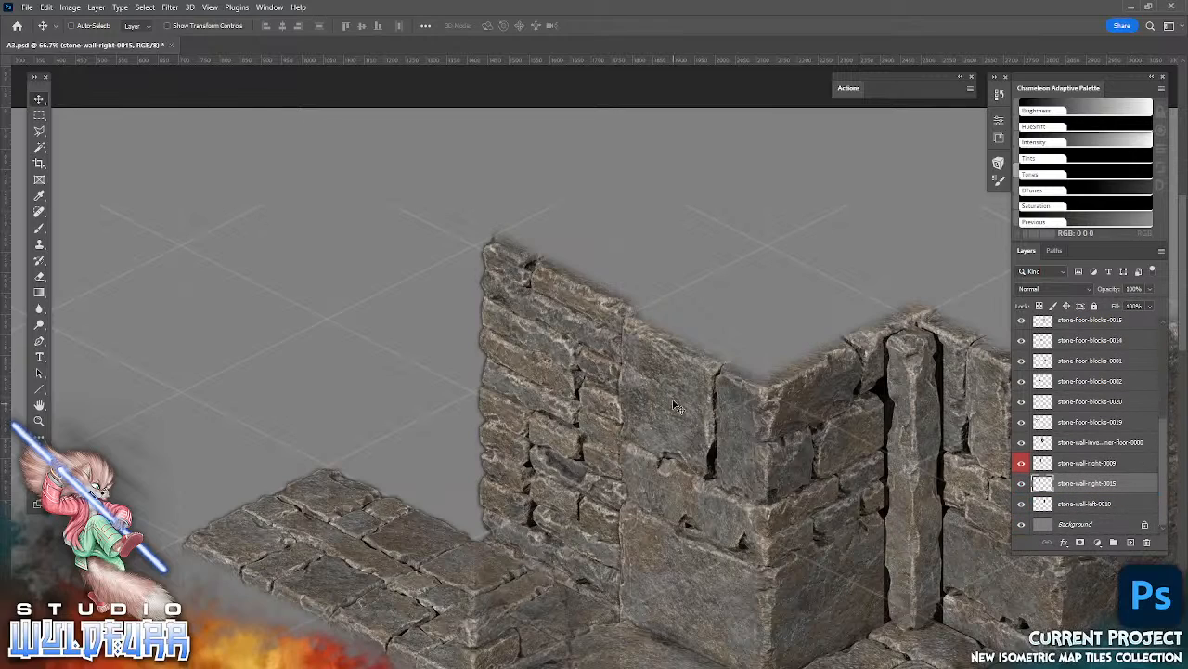
{"action": "mouse_move", "coordinate": [673, 405]}
{"action": "left_mouse_down"}
{"action": "mouse_move", "coordinate": [647, 401]}
{"action": "mouse_move", "coordinate": [659, 408]}
{"action": "mouse_move", "coordinate": [662, 394]}
{"action": "left_mouse_up"}
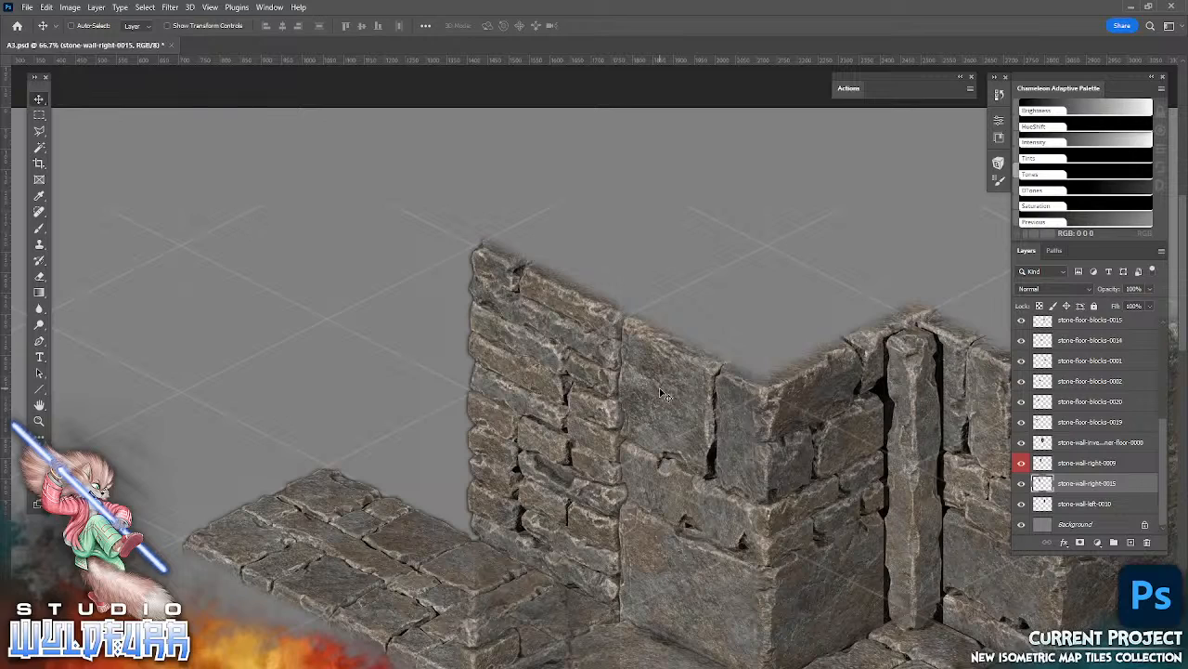
- Place stone-wall-right-0014.webp from the Stone Wall Tiles folder above the stone-wall-right-0015 layer and commit the placement
{"action": "key", "text": "alt+Tab"}
{"action": "left_click_drag", "start_coordinate": [568, 622], "coordinate": [871, 461]}
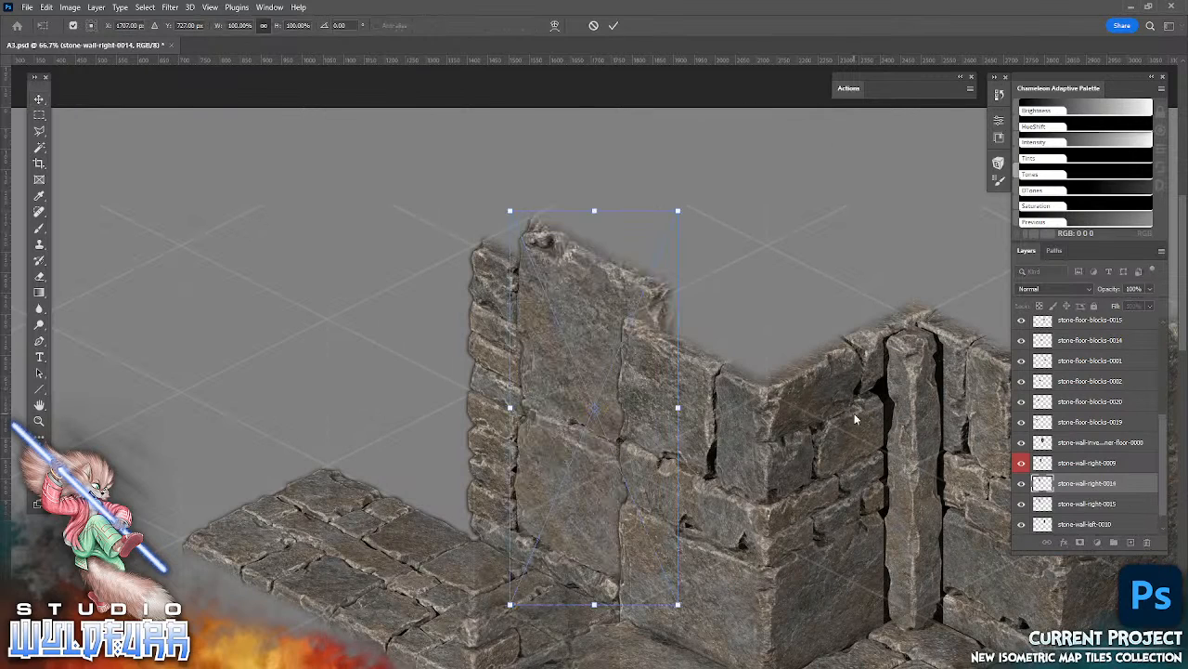
{"action": "left_click", "coordinate": [615, 27]}
- Align the 0014 wall with the outer end of the 0015 wall along the grid and move its layer below stone-wall-right-0015
{"action": "left_click_drag", "start_coordinate": [719, 496], "coordinate": [627, 455]}
{"action": "left_click_drag", "start_coordinate": [1101, 486], "coordinate": [1094, 507]}
{"action": "left_click_drag", "start_coordinate": [562, 400], "coordinate": [559, 403]}
{"action": "left_click_drag", "start_coordinate": [529, 440], "coordinate": [536, 439]}
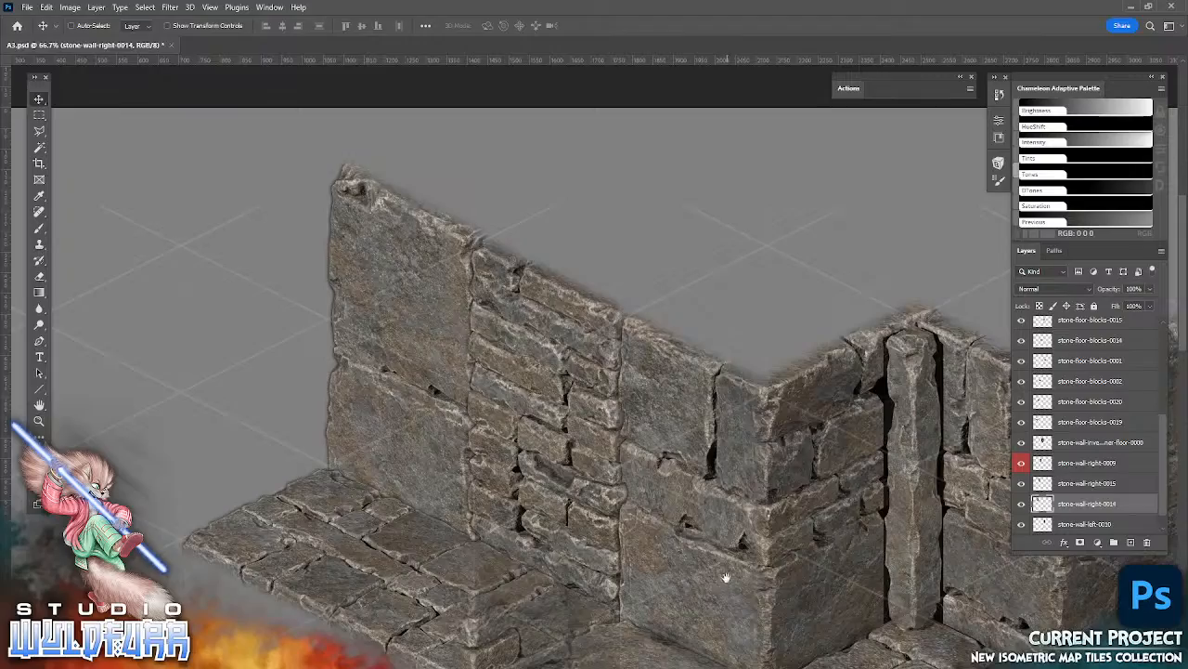
- Inspect the assembled walls and floor, and the sketched plan of the unbuilt area beyond the floor's lower-right edge
{"action": "left_click_drag", "start_coordinate": [726, 578], "coordinate": [535, 408]}
{"action": "left_click_drag", "start_coordinate": [766, 557], "coordinate": [798, 425]}
{"action": "left_click_drag", "start_coordinate": [559, 353], "coordinate": [681, 508]}
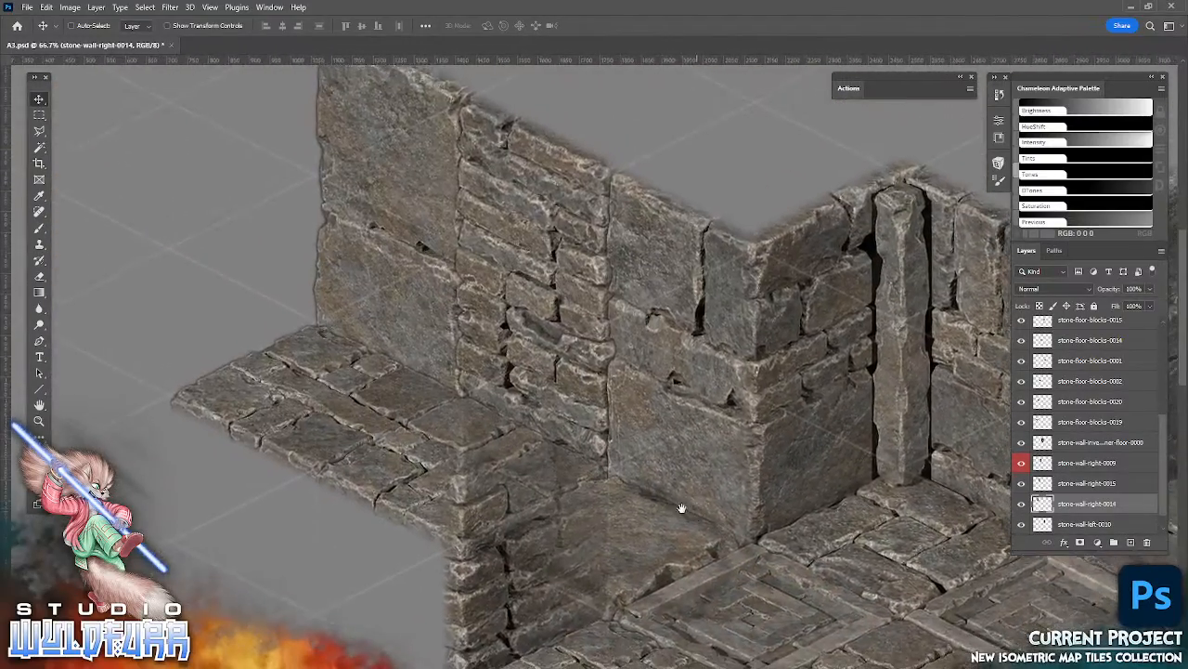
{"action": "key", "text": "z"}
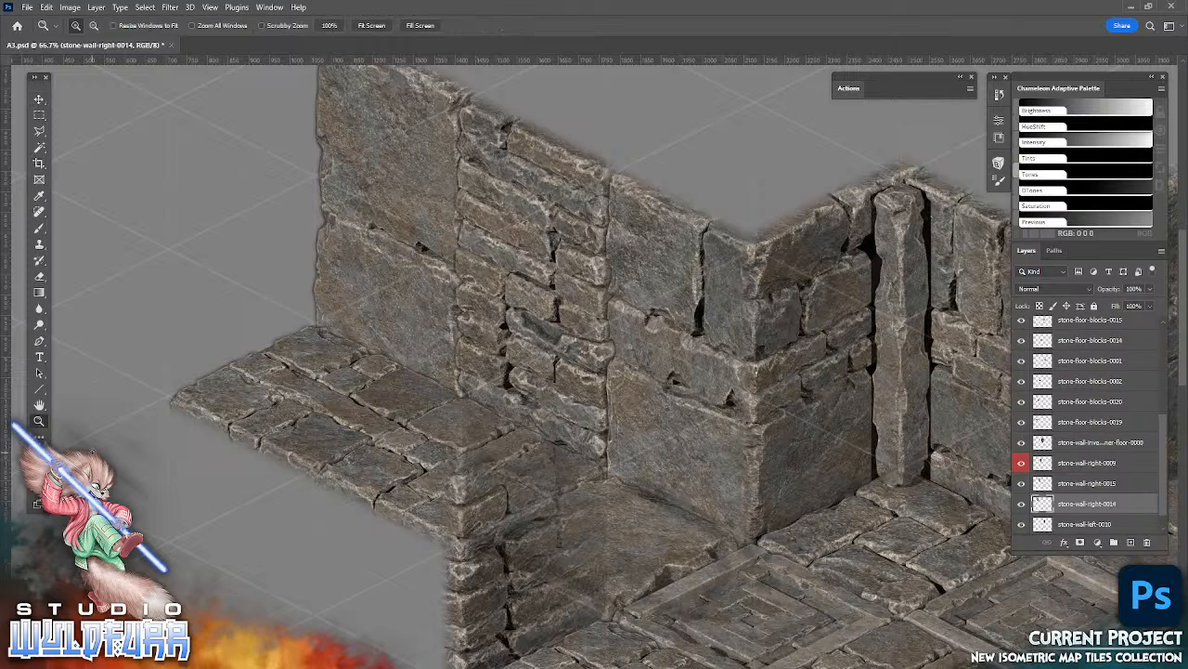
{"action": "left_click", "coordinate": [760, 431], "text": "alt"}
{"action": "left_click", "coordinate": [766, 446], "text": "alt"}
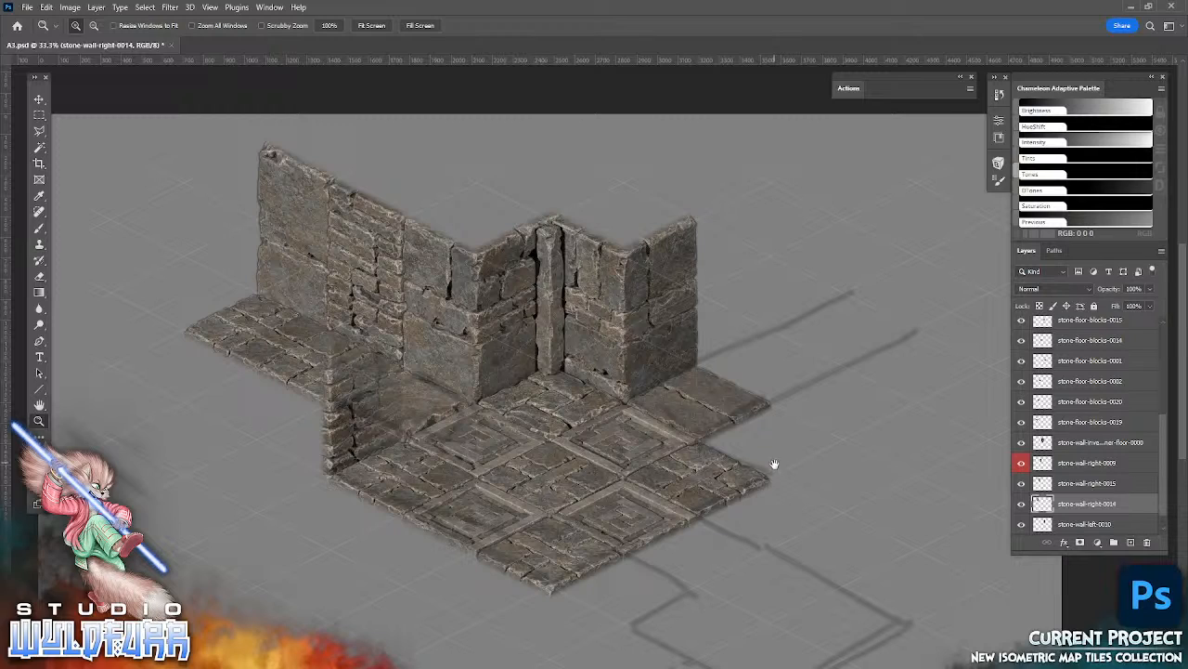
{"action": "left_click_drag", "start_coordinate": [775, 463], "coordinate": [587, 459]}
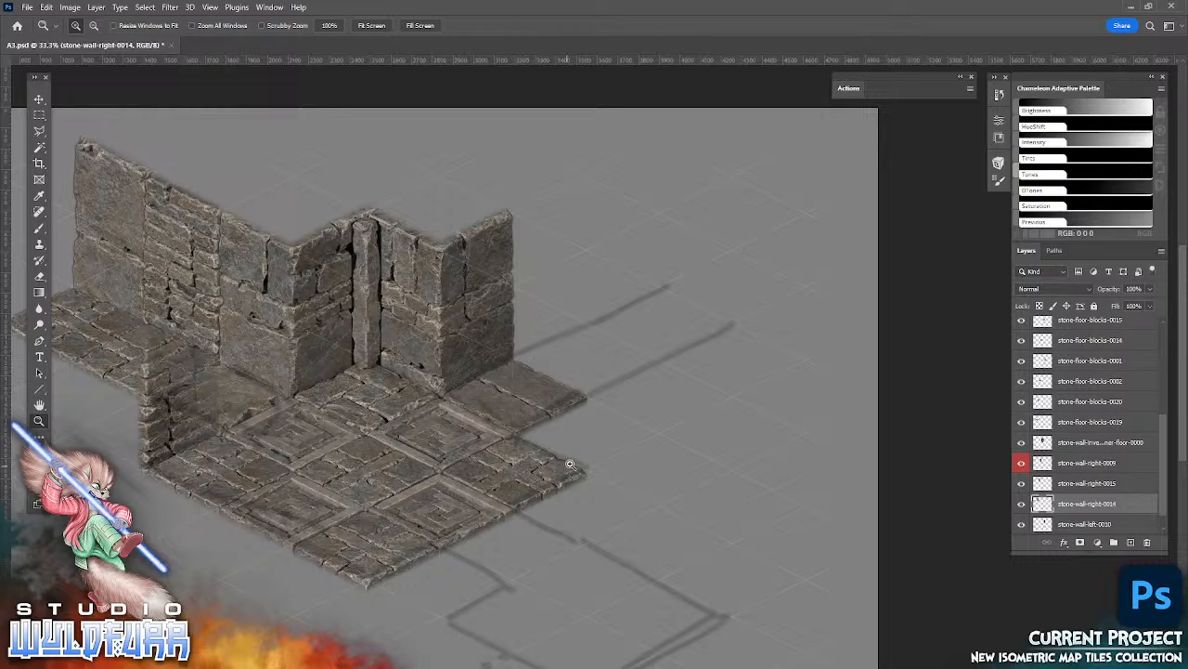
{"action": "left_click_drag", "start_coordinate": [585, 473], "coordinate": [748, 406]}
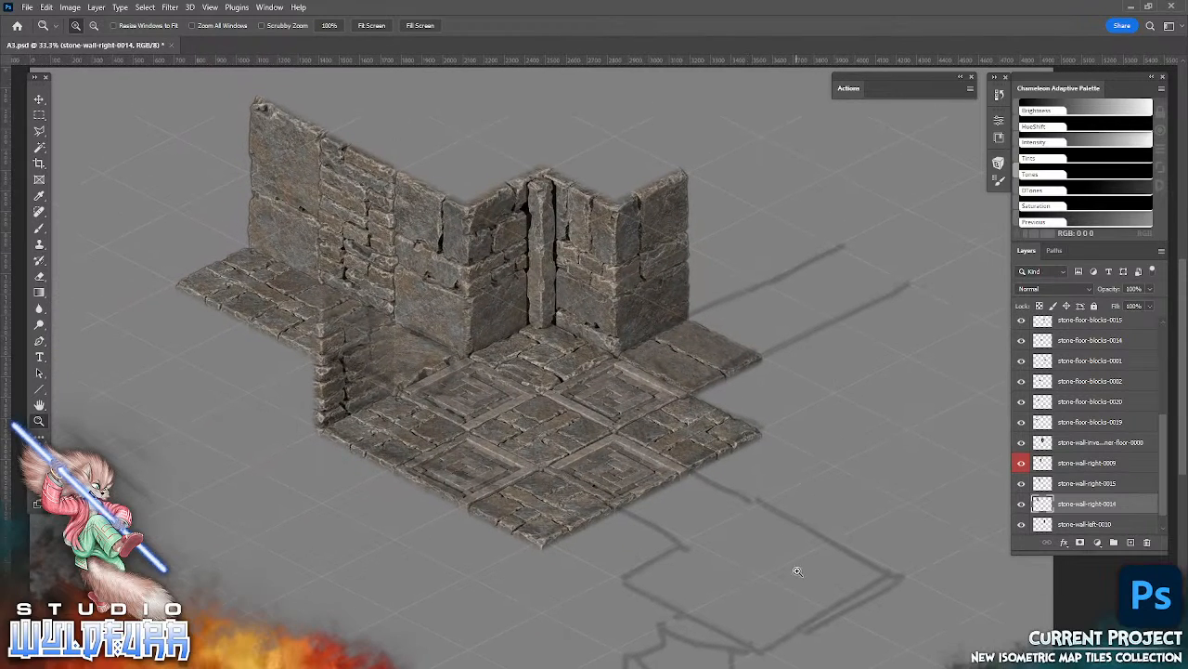
{"action": "left_click_drag", "start_coordinate": [796, 571], "coordinate": [724, 387]}
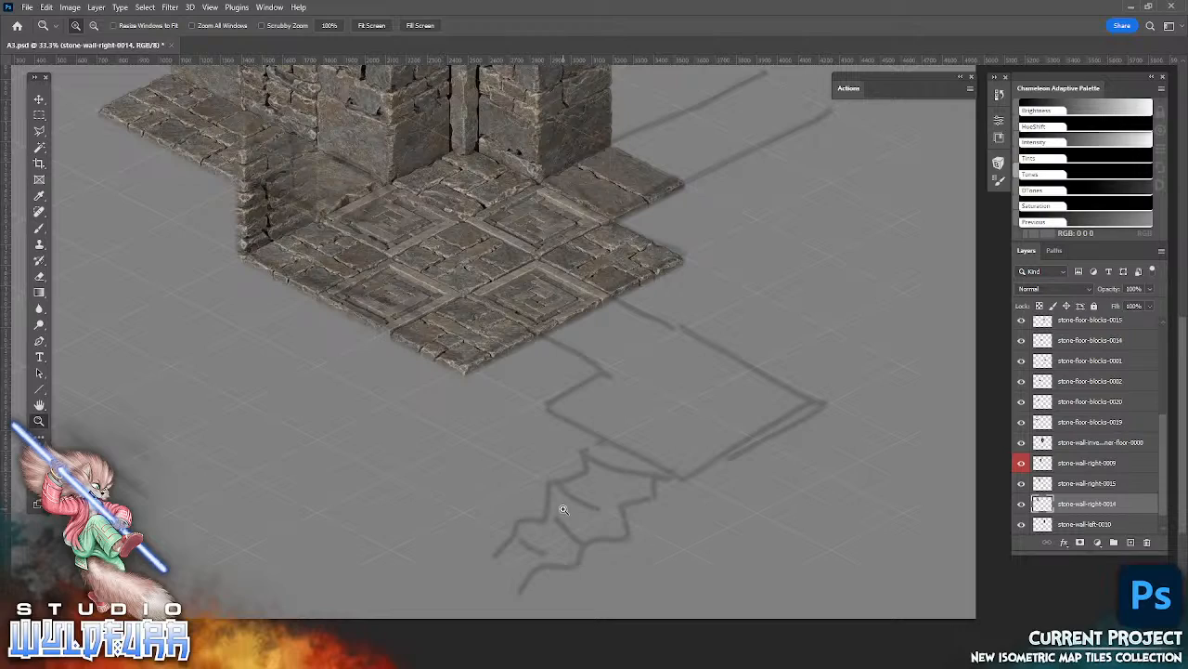
- Place stone-wall-right-0005.webp from the Stone Wall Tiles folder directly above the stone-floor-blocks-0017 layer and commit the placement
{"action": "left_click", "coordinate": [40, 229]}
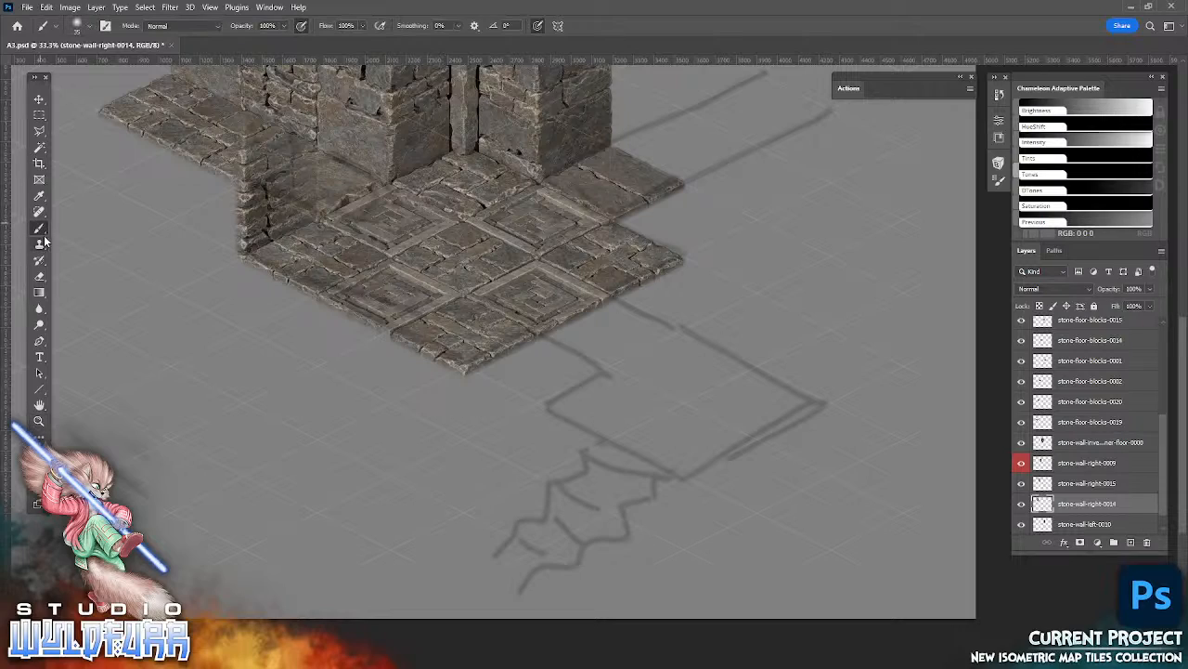
{"action": "key", "text": "v"}
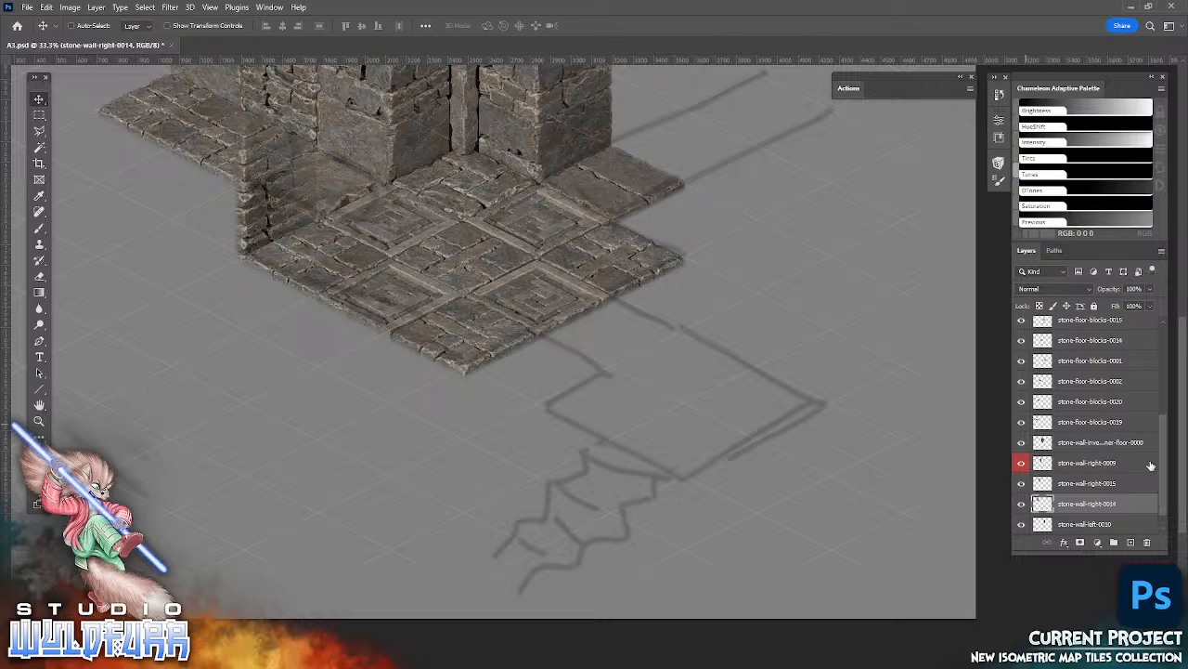
{"action": "left_click_drag", "start_coordinate": [1164, 467], "coordinate": [1170, 356]}
{"action": "left_click", "coordinate": [1064, 369]}
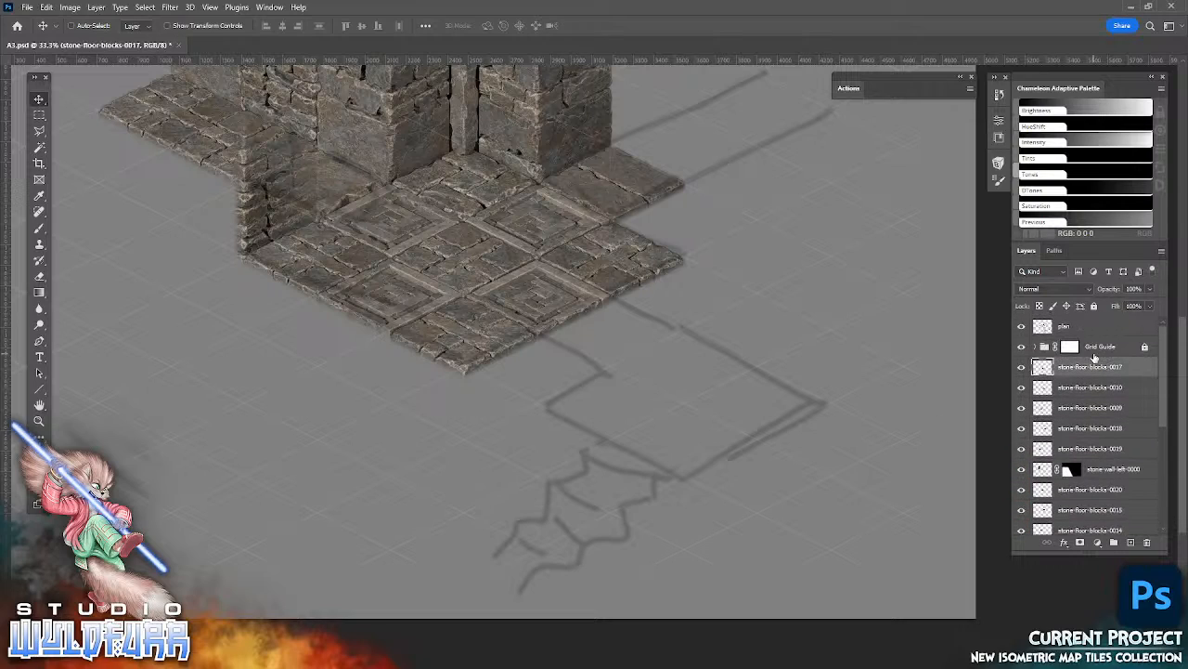
{"action": "key", "text": "alt+Tab"}
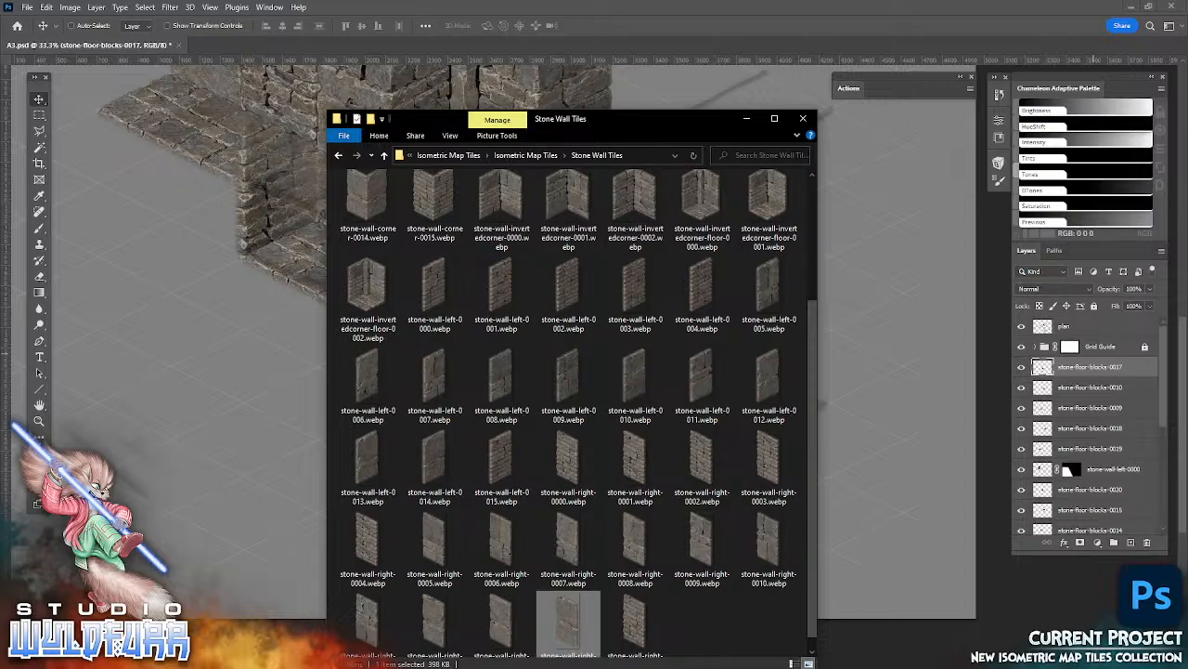
{"action": "left_click", "coordinate": [539, 156]}
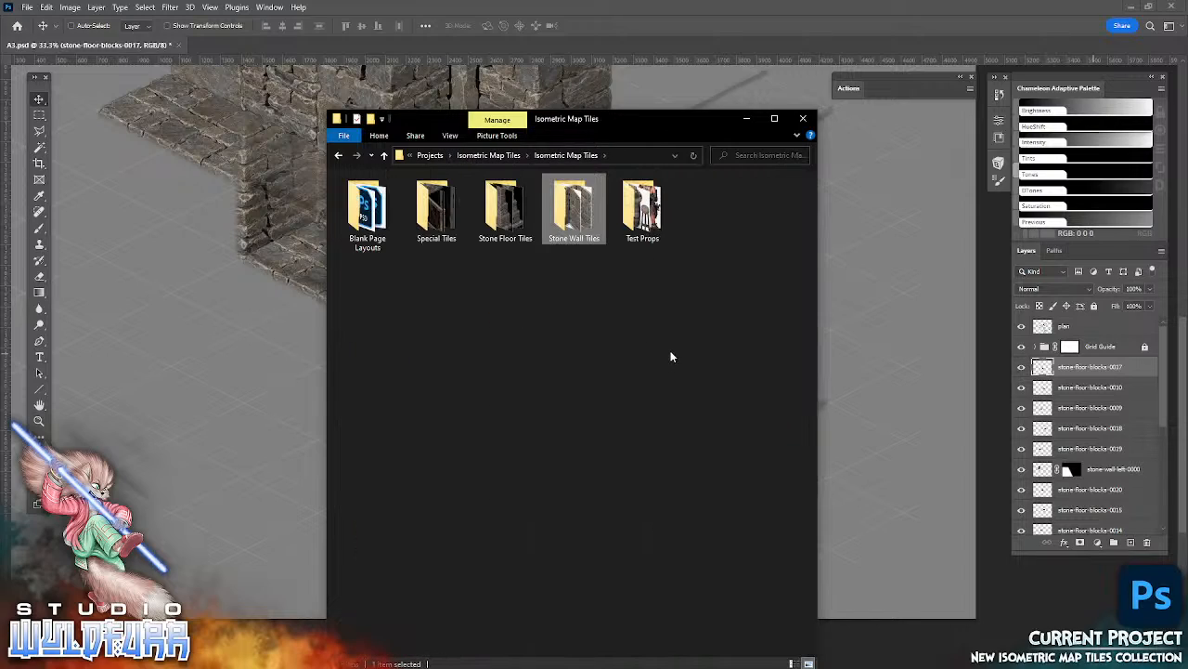
{"action": "double_click", "coordinate": [573, 211]}
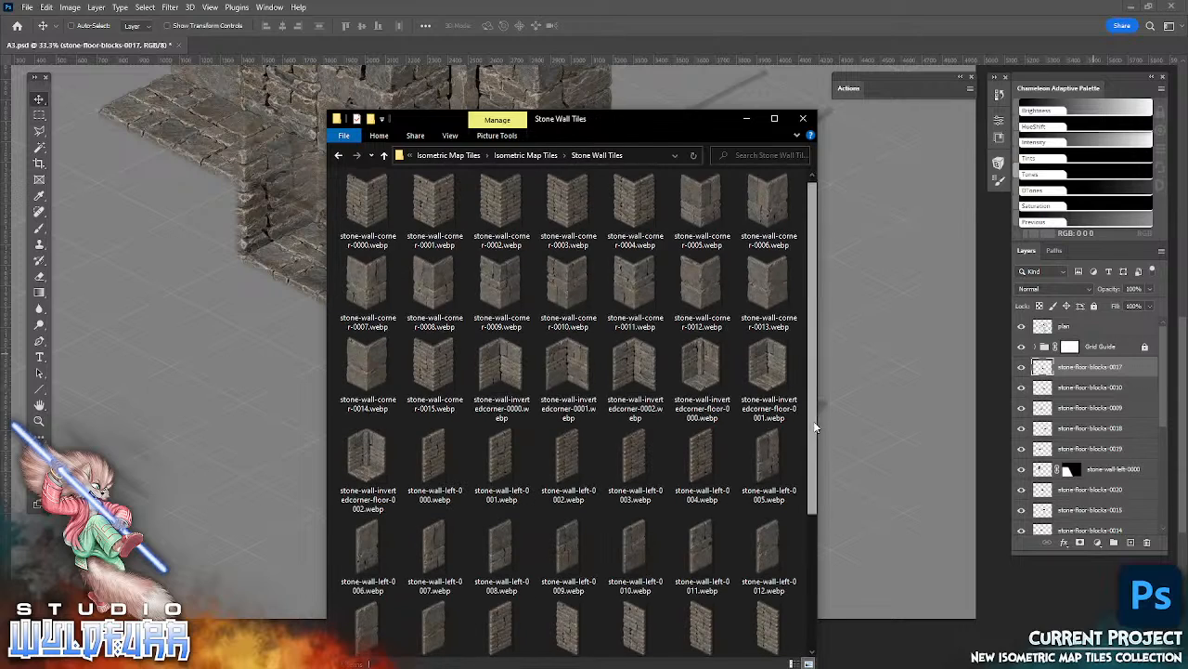
{"action": "left_click_drag", "start_coordinate": [812, 410], "coordinate": [810, 597]}
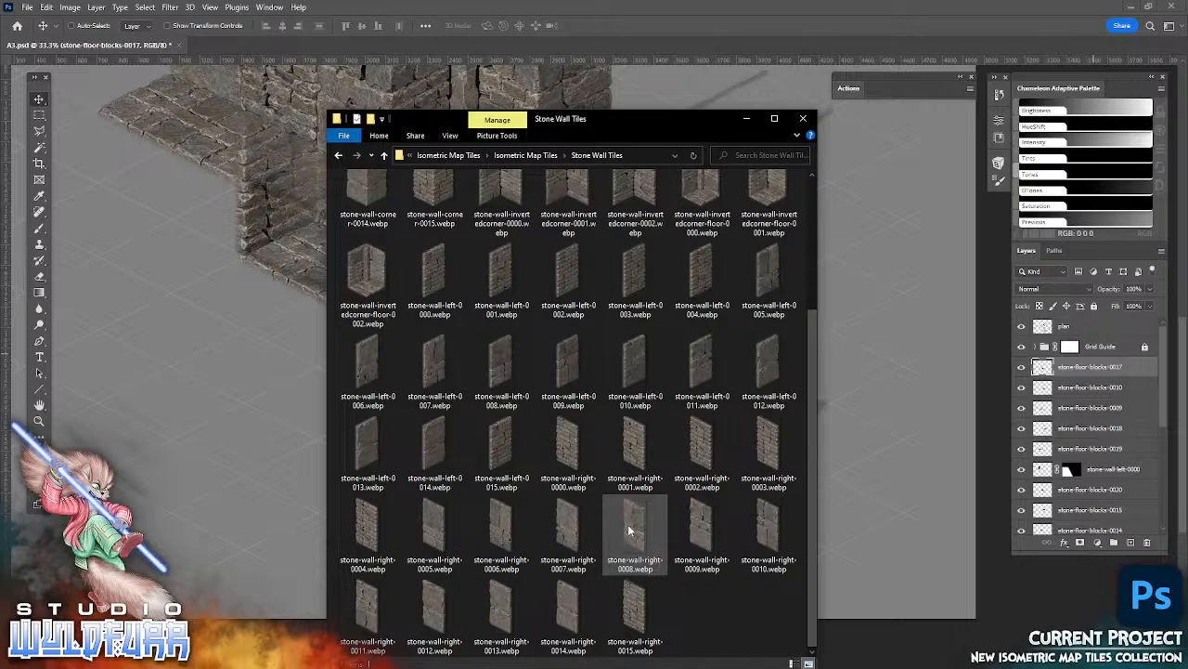
{"action": "left_click_drag", "start_coordinate": [438, 527], "coordinate": [877, 413]}
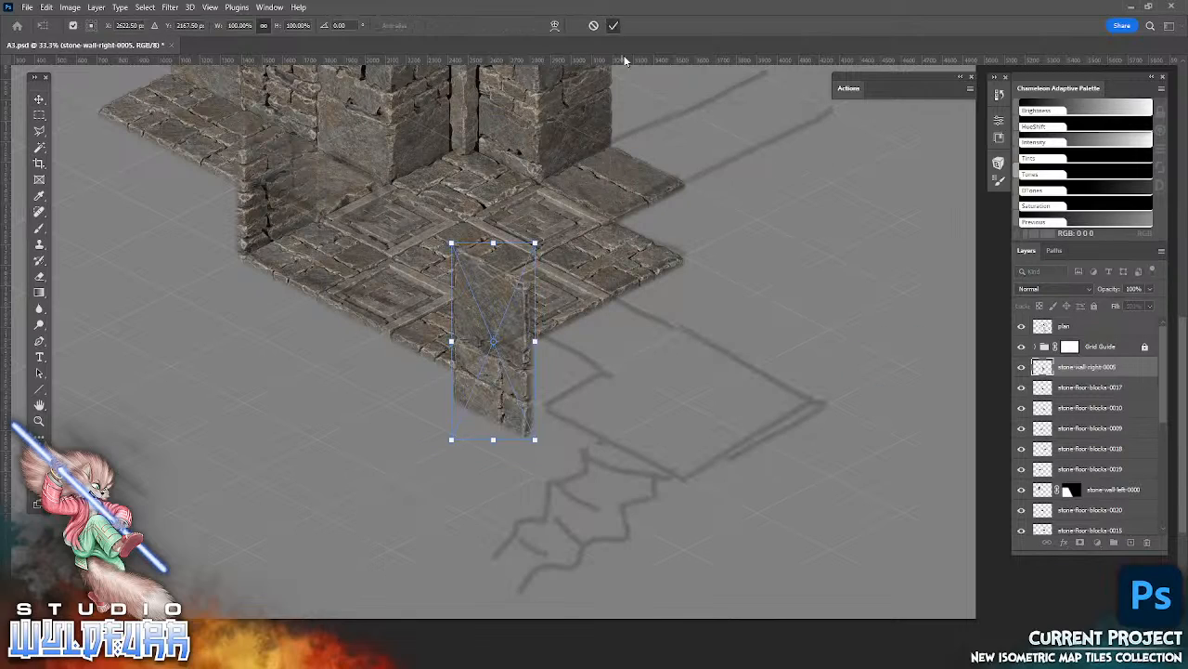
{"action": "left_click", "coordinate": [613, 25]}
- Align the stone-wall-right-0005 wall with the grid along the sketched wall line, starting from the floor's right corner
{"action": "left_click_drag", "start_coordinate": [516, 409], "coordinate": [670, 297]}
{"action": "left_click", "coordinate": [39, 421]}
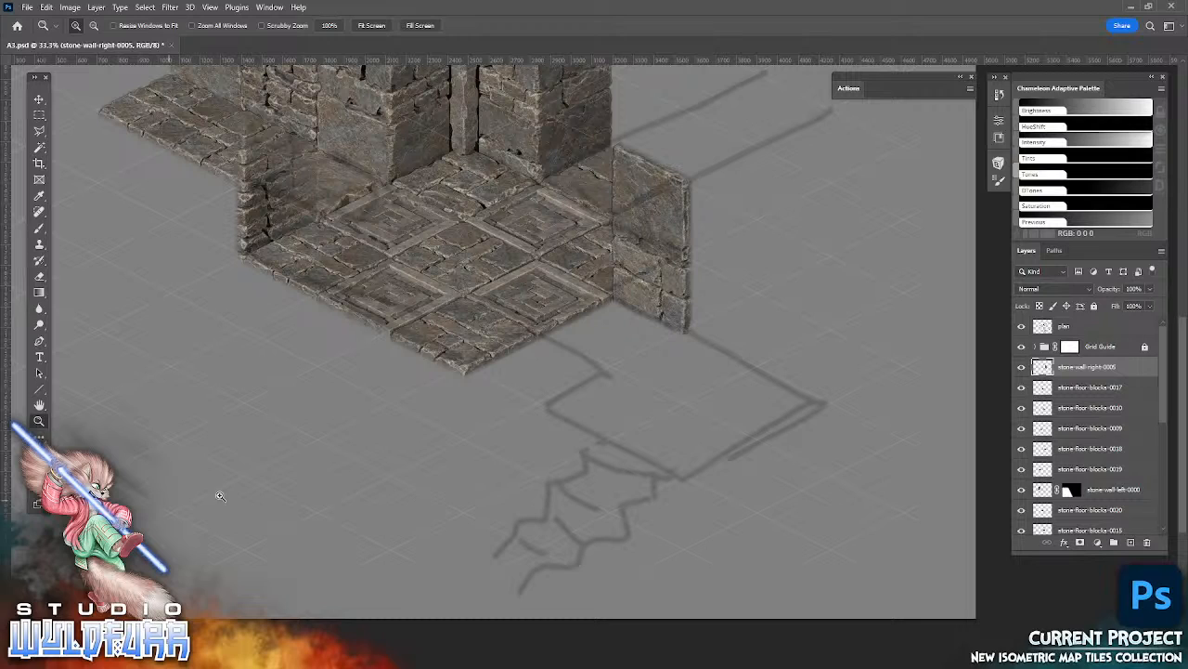
{"action": "right_click", "coordinate": [661, 230]}
{"action": "left_click", "coordinate": [703, 239]}
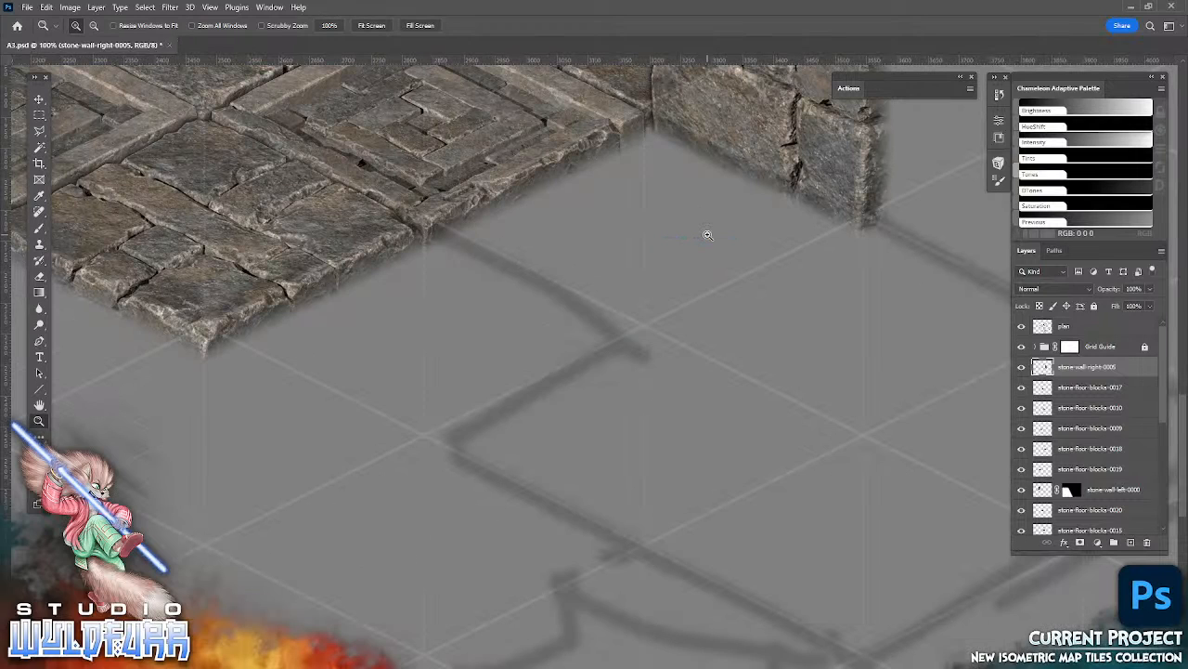
{"action": "left_click", "coordinate": [39, 99]}
{"action": "left_click_drag", "start_coordinate": [656, 242], "coordinate": [574, 577]}
{"action": "left_click_drag", "start_coordinate": [670, 420], "coordinate": [636, 487]}
{"action": "left_click_drag", "start_coordinate": [662, 549], "coordinate": [695, 242]}
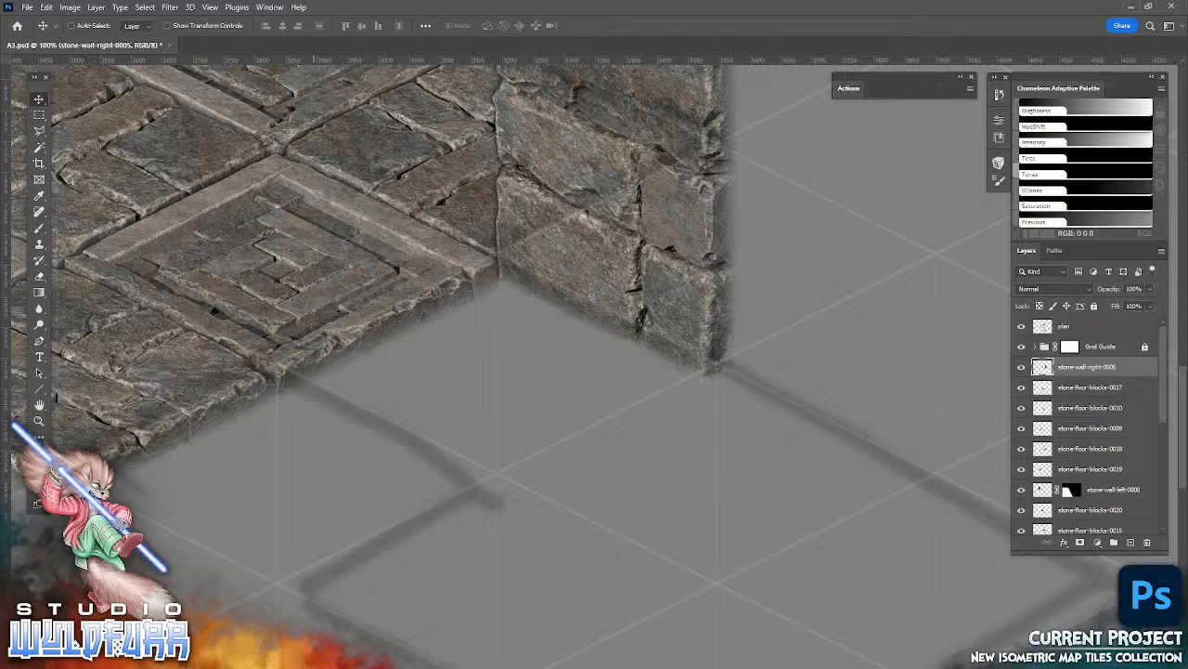
- Place stone-wall-right-0006.webp from the Stone Wall Tiles folder and align it with the outer end of the 0005 wall
{"action": "key", "text": "alt+Tab"}
{"action": "left_click_drag", "start_coordinate": [435, 528], "coordinate": [917, 394]}
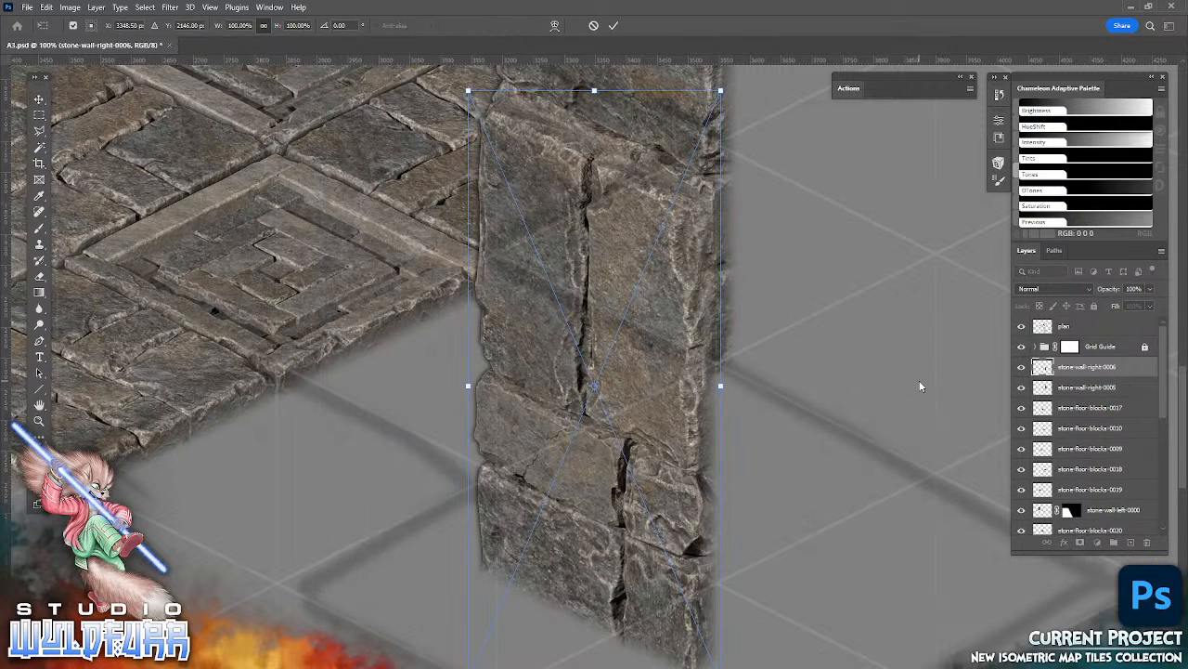
{"action": "left_click", "coordinate": [615, 28]}
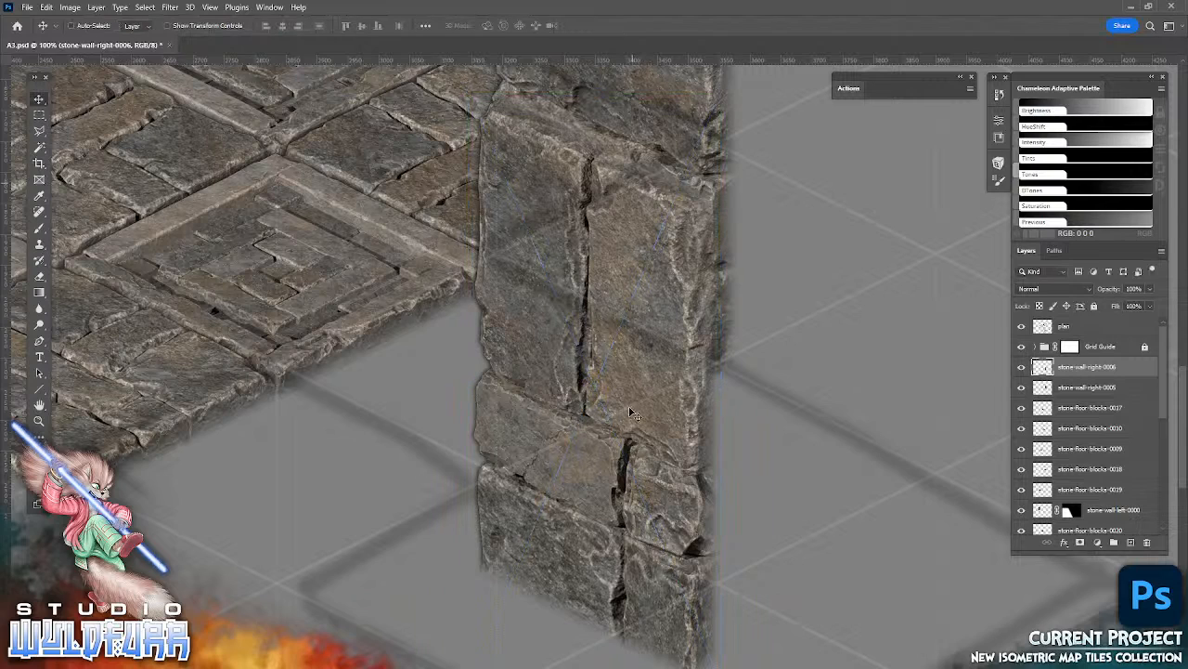
{"action": "left_click_drag", "start_coordinate": [630, 409], "coordinate": [463, 597]}
{"action": "left_click_drag", "start_coordinate": [498, 552], "coordinate": [699, 399]}
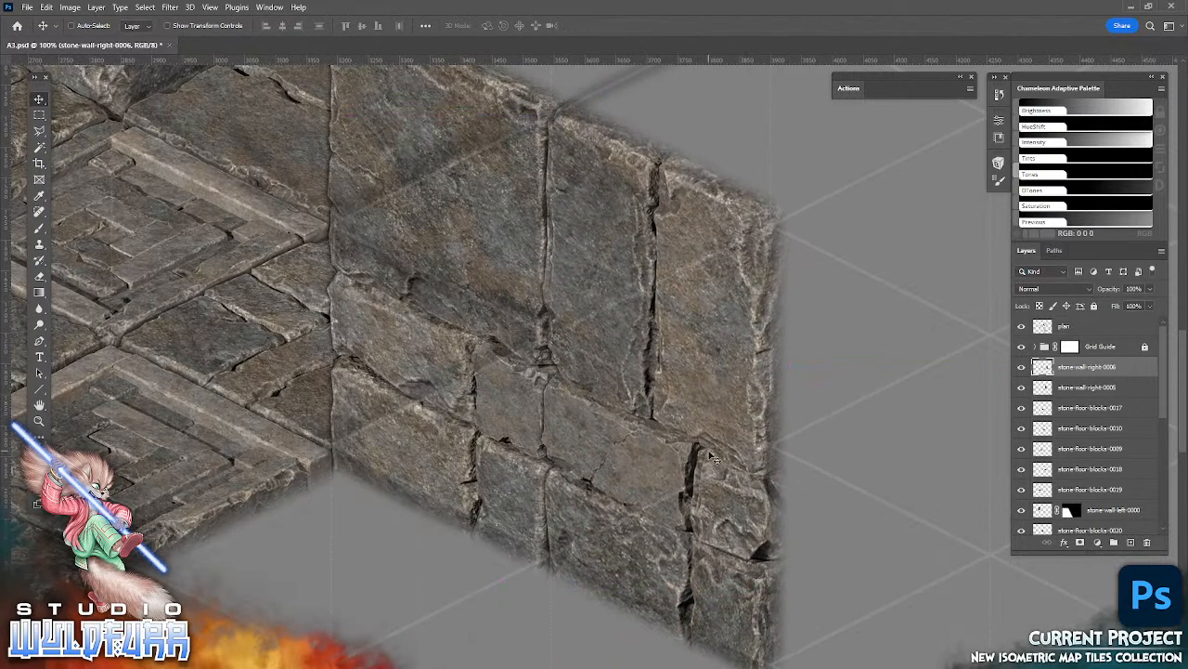
{"action": "left_click_drag", "start_coordinate": [712, 456], "coordinate": [712, 454]}
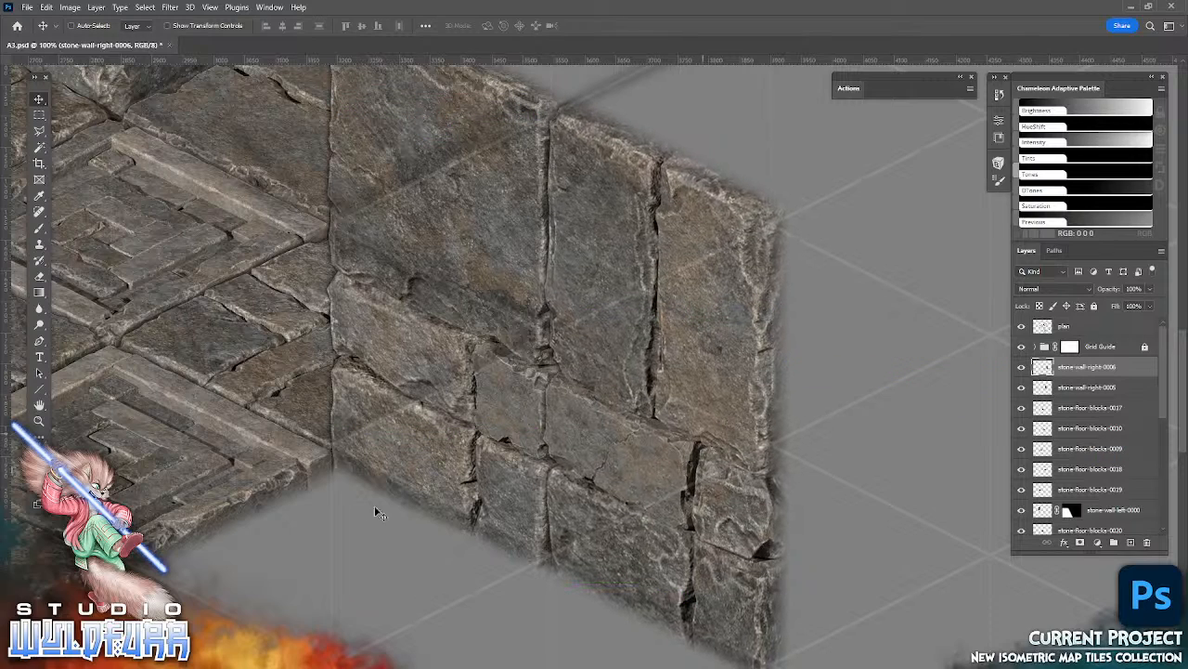
- Place stone-wall-right-0007.webp and align it with the outer end of the 0006 wall to extend the wall run
{"action": "left_click_drag", "start_coordinate": [811, 497], "coordinate": [530, 308]}
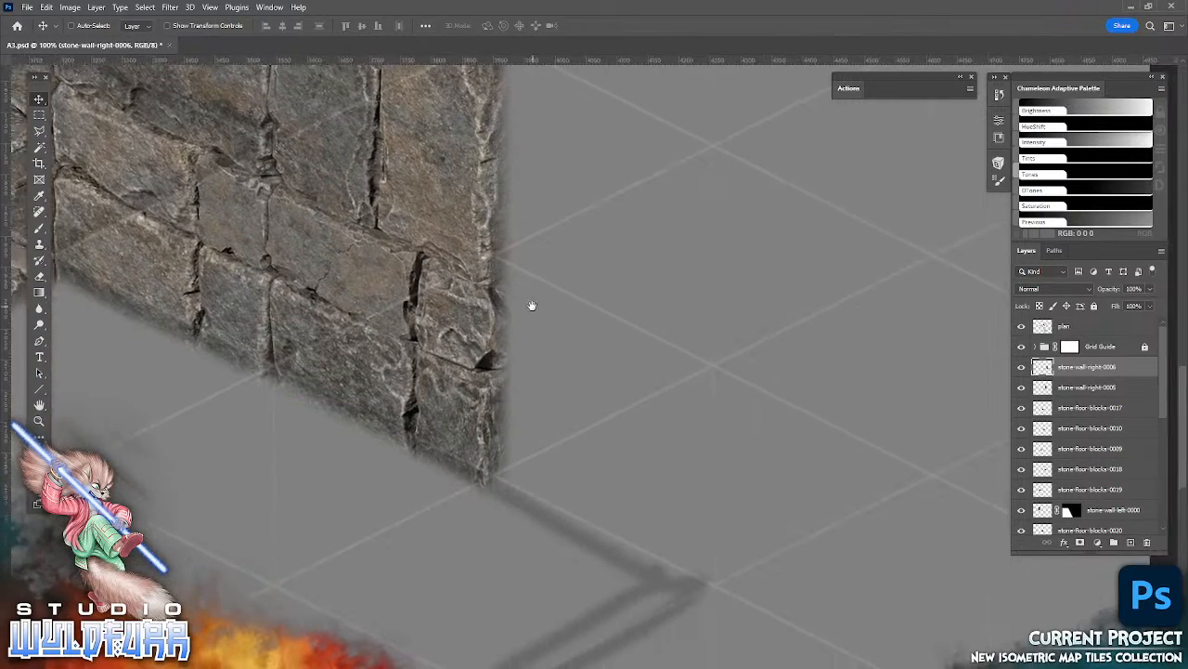
{"action": "key", "text": "alt+Tab"}
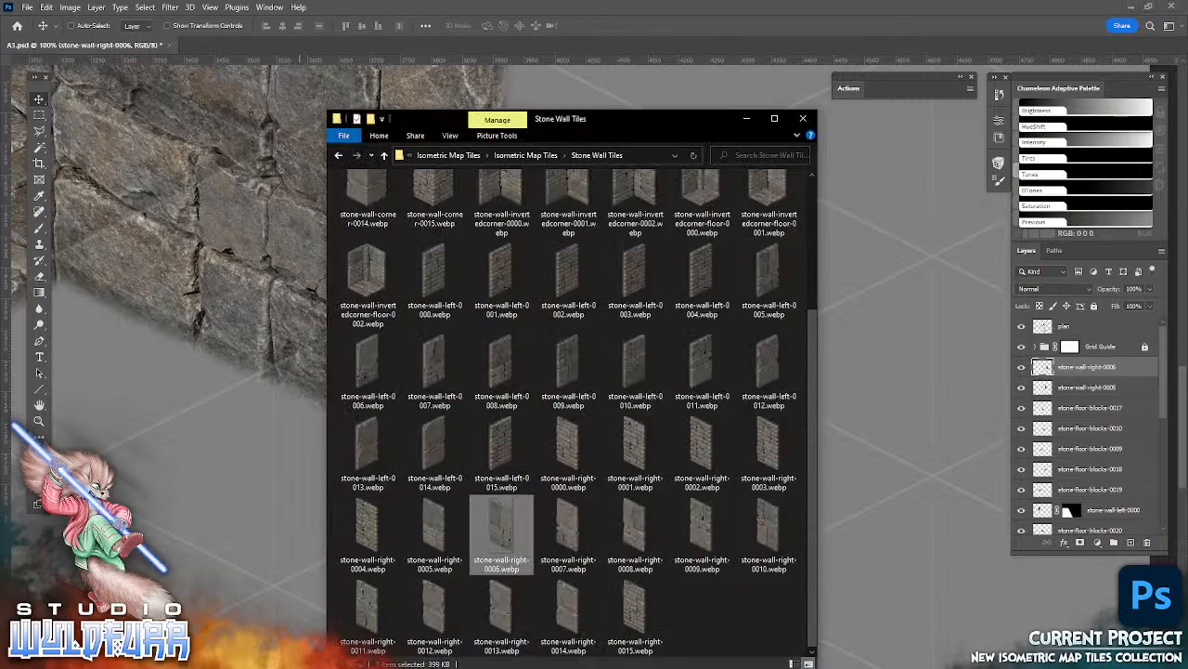
{"action": "left_click_drag", "start_coordinate": [568, 525], "coordinate": [910, 433]}
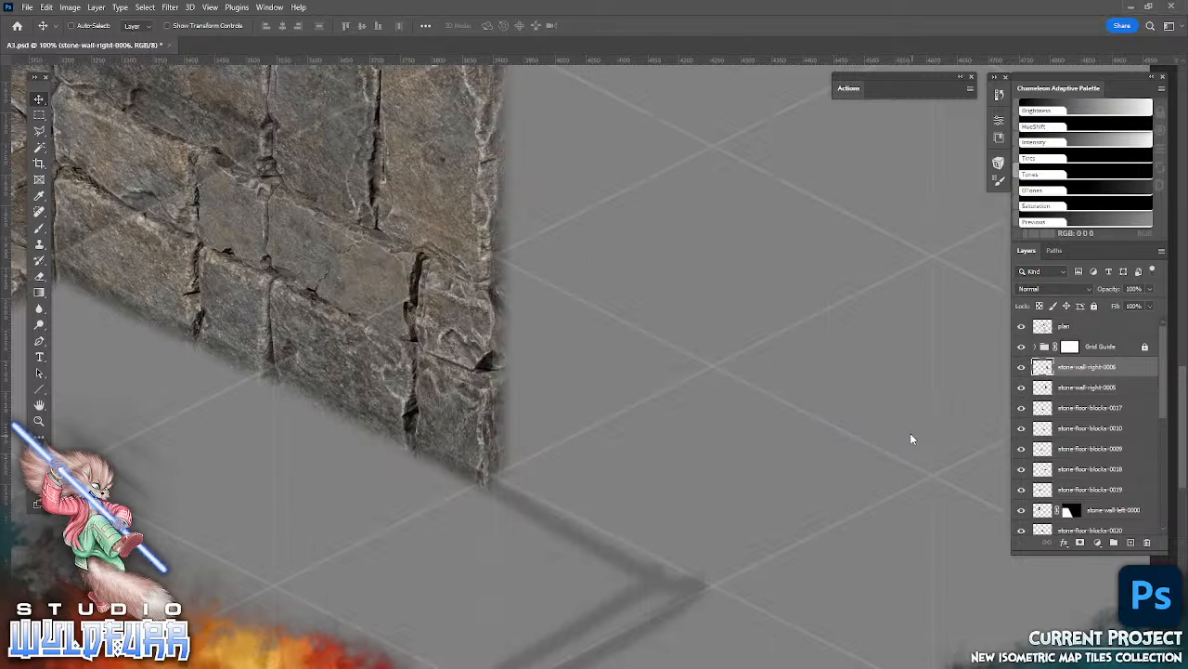
{"action": "left_click", "coordinate": [613, 26]}
{"action": "left_click_drag", "start_coordinate": [656, 305], "coordinate": [604, 442]}
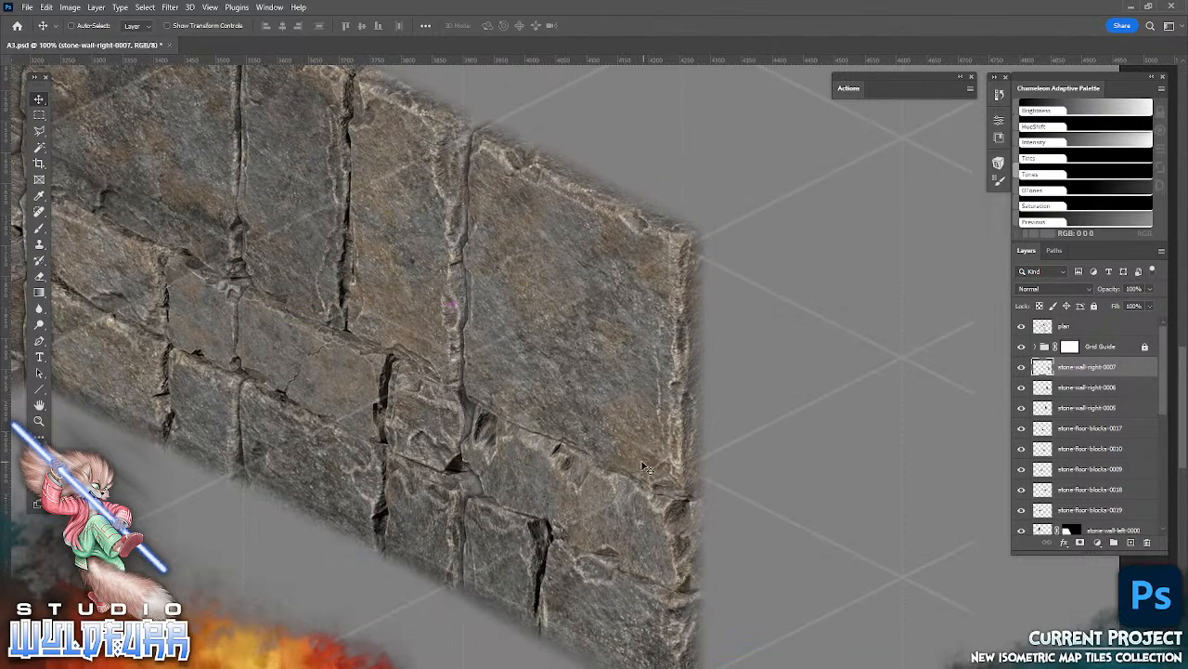
- Open the Stone Floor Tiles folder and locate the red-patterned floor block tiles
{"action": "left_click_drag", "start_coordinate": [523, 461], "coordinate": [728, 324]}
{"action": "key", "text": "alt+Tab"}
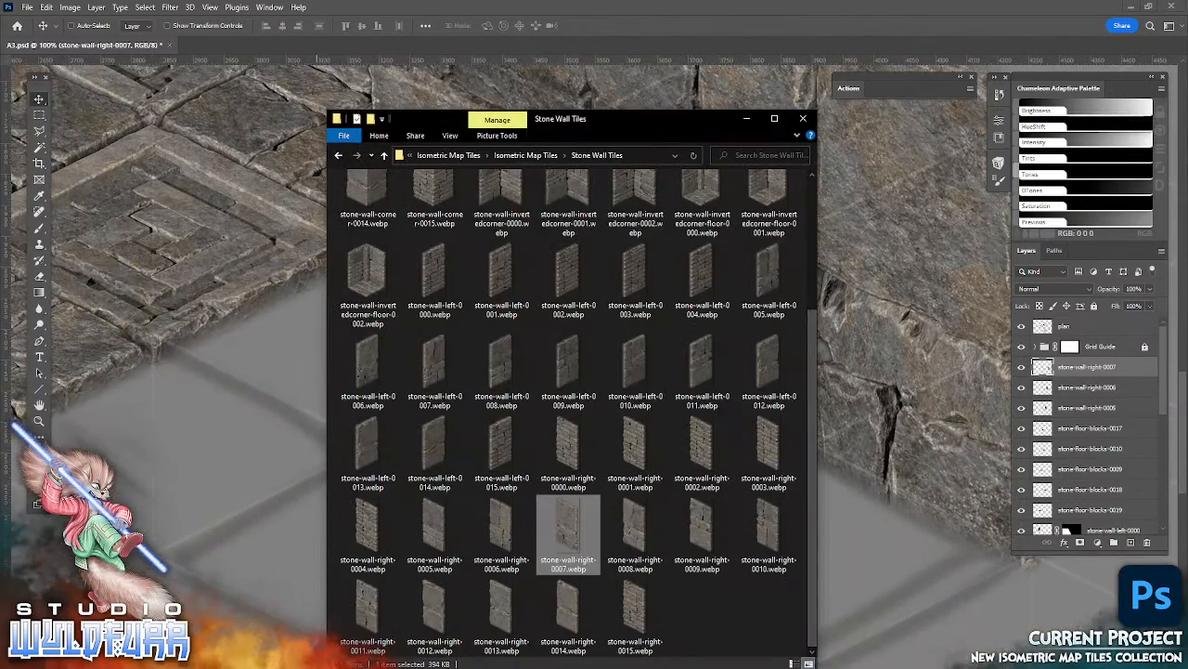
{"action": "left_click", "coordinate": [526, 155]}
{"action": "left_click", "coordinate": [512, 216]}
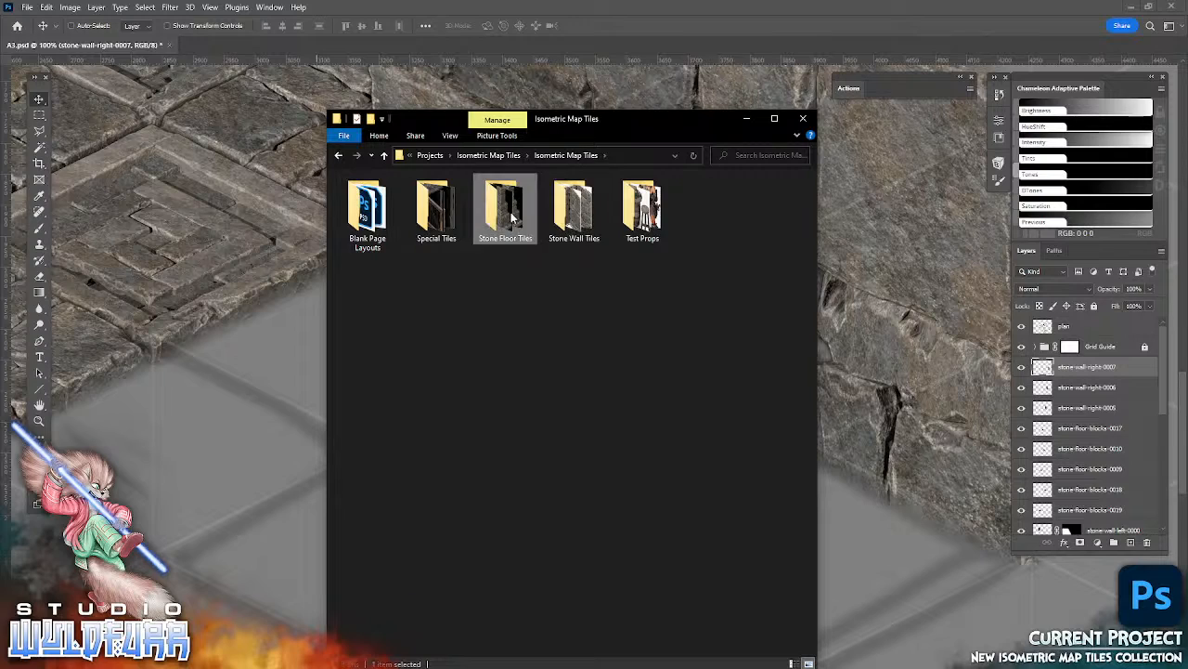
{"action": "double_click", "coordinate": [511, 217]}
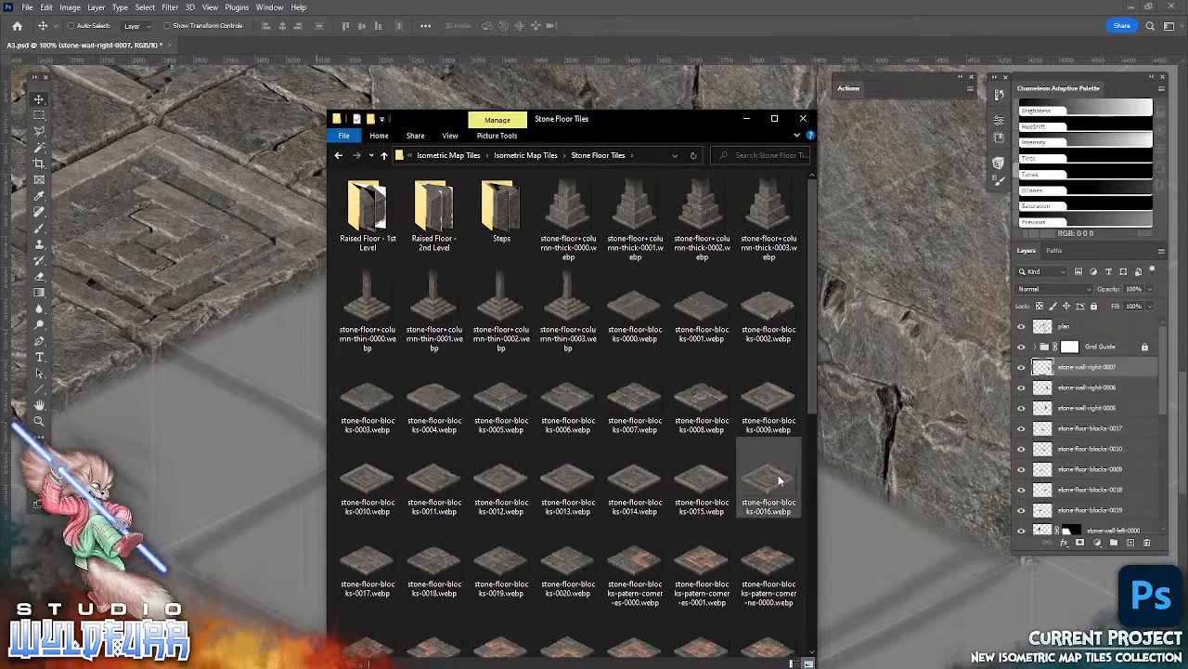
{"action": "scroll", "coordinate": [802, 564], "scroll_direction": "down", "scroll_amount": 6}
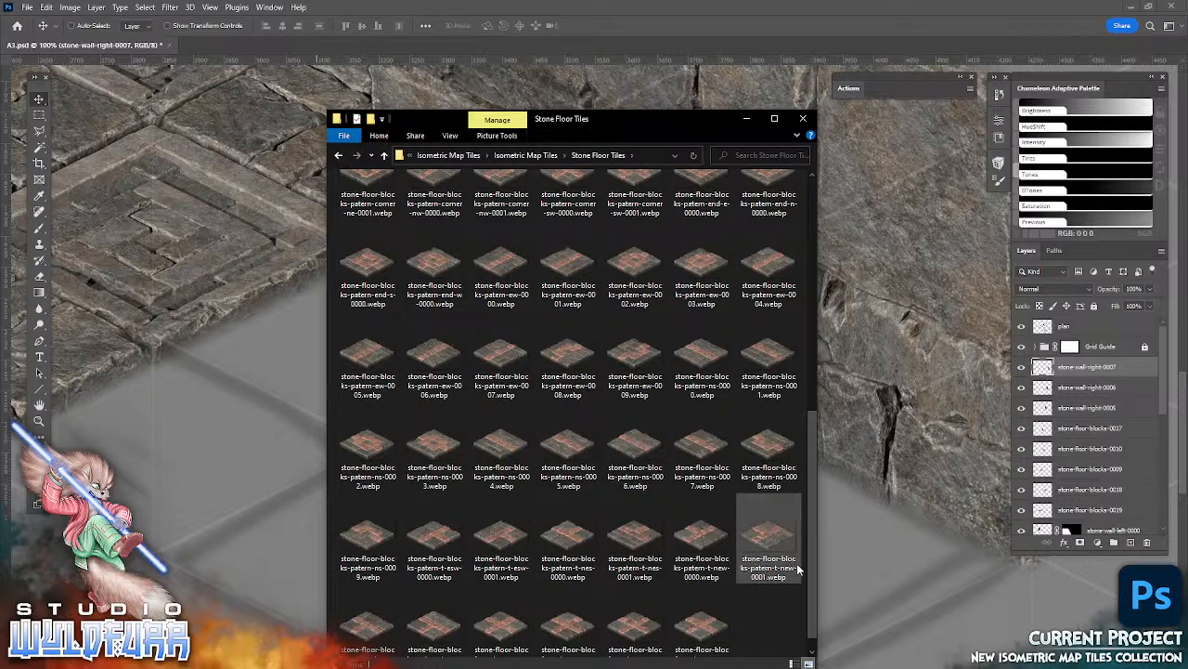
{"action": "scroll", "coordinate": [789, 561], "scroll_direction": "up", "scroll_amount": 3}
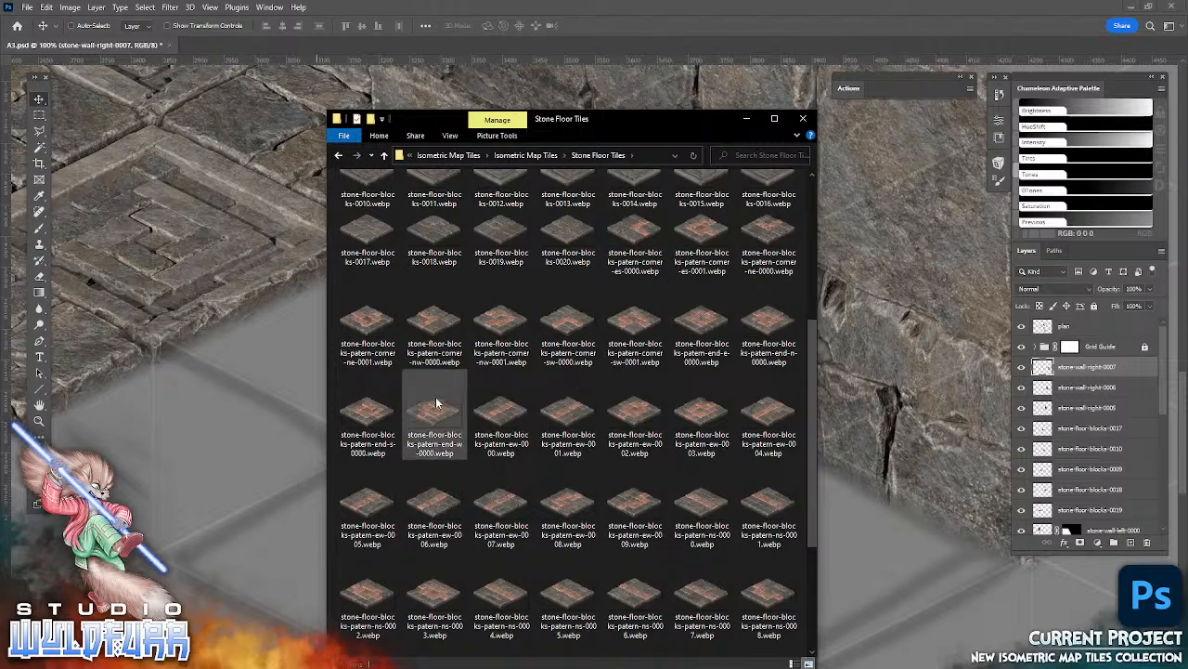
- Place stone-floor-blocks-patern-end-s-0000.webp and align it on the grid between the existing floor and the 0005 wall
{"action": "left_click_drag", "start_coordinate": [370, 423], "coordinate": [190, 463]}
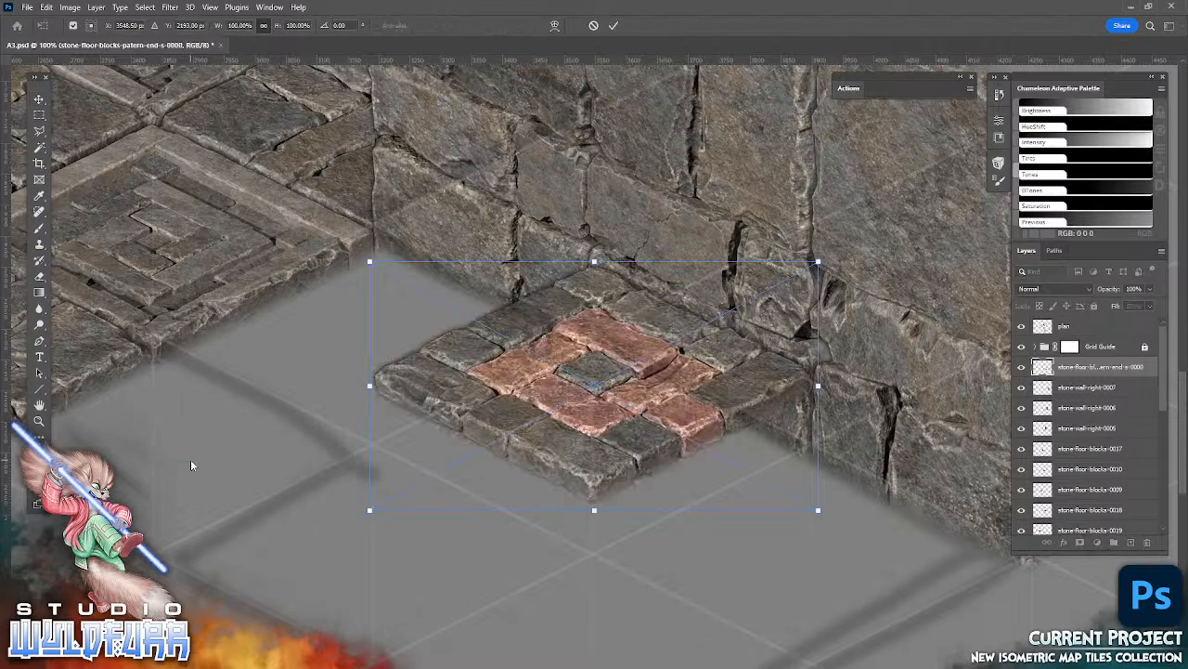
{"action": "left_click", "coordinate": [614, 26]}
{"action": "left_click_drag", "start_coordinate": [691, 419], "coordinate": [493, 390]}
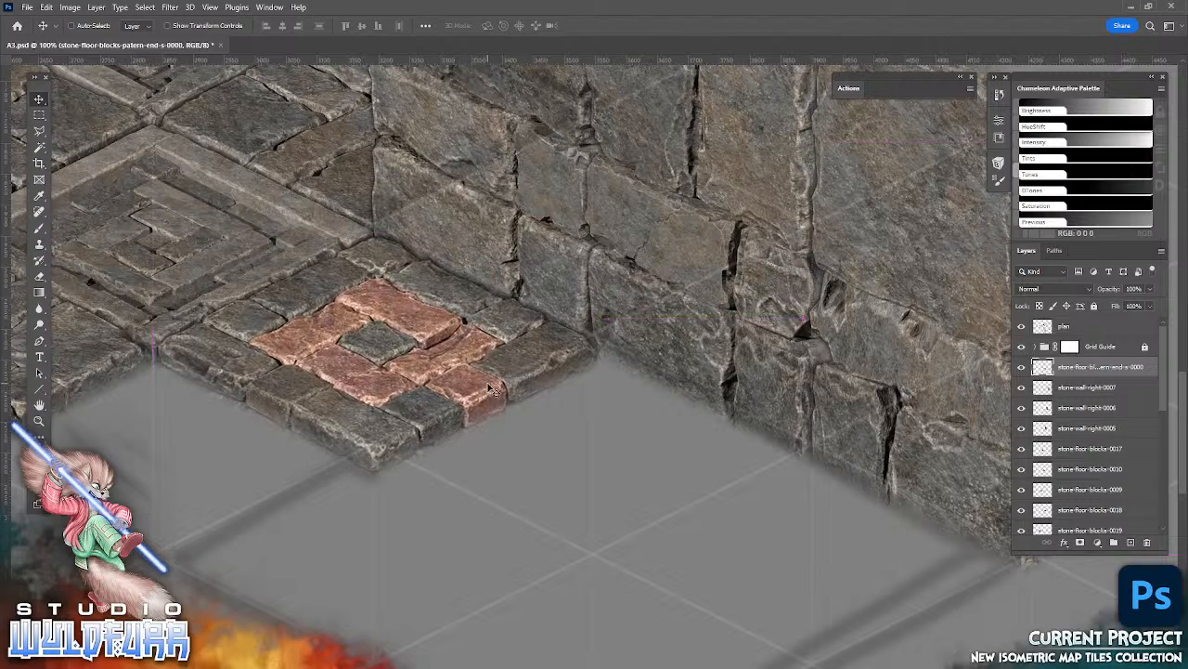
{"action": "left_click_drag", "start_coordinate": [515, 466], "coordinate": [511, 462]}
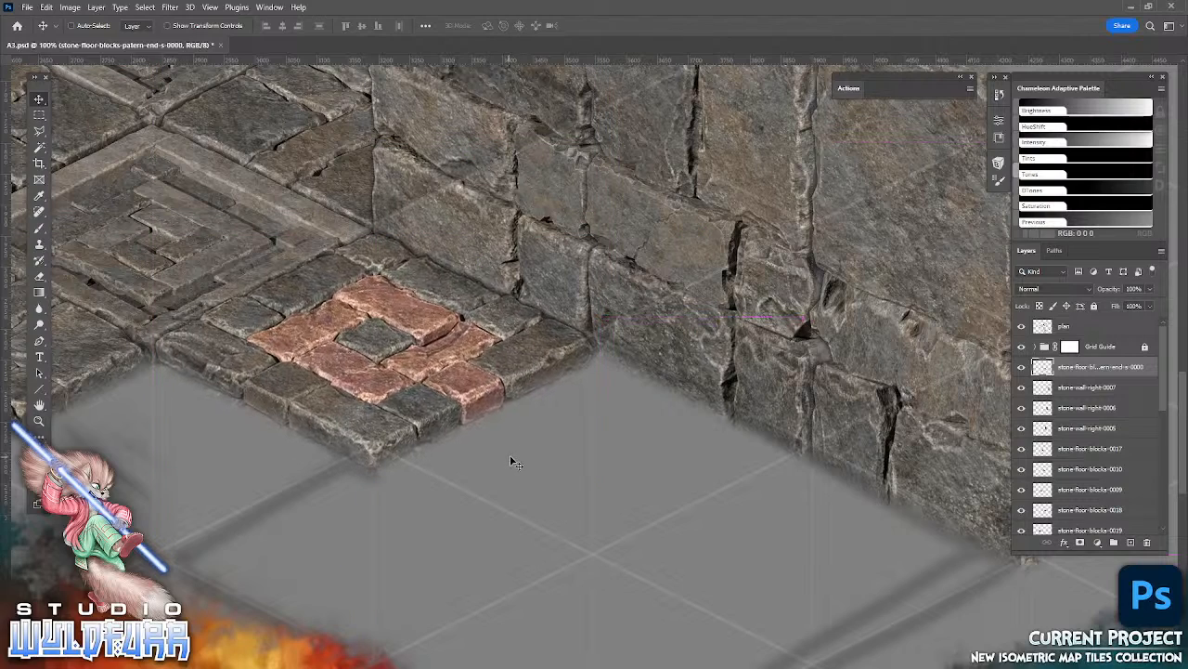
{"action": "key", "text": "alt+Tab"}
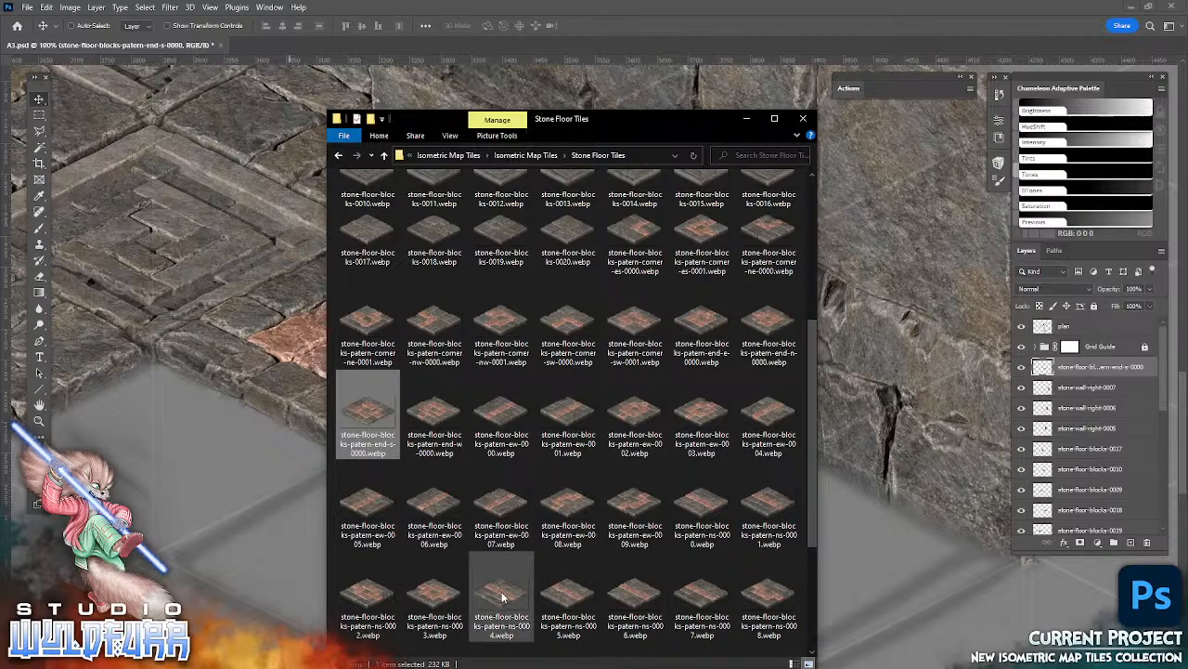
{"action": "left_click_drag", "start_coordinate": [429, 601], "coordinate": [198, 520]}
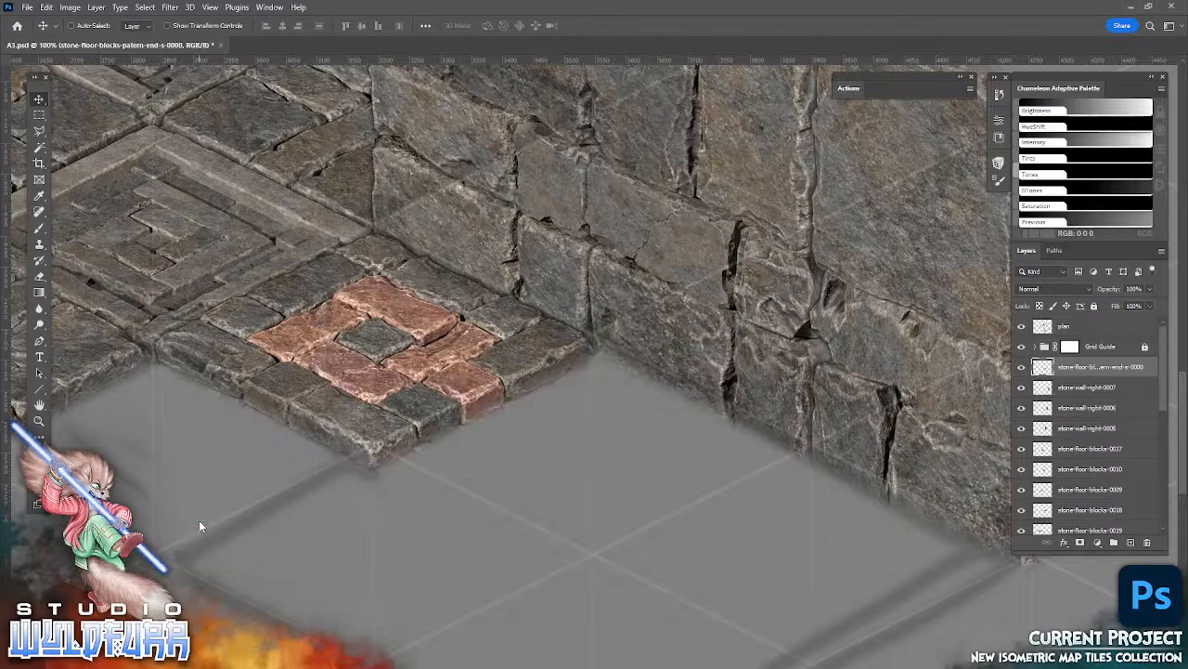
{"action": "key", "text": "Return"}
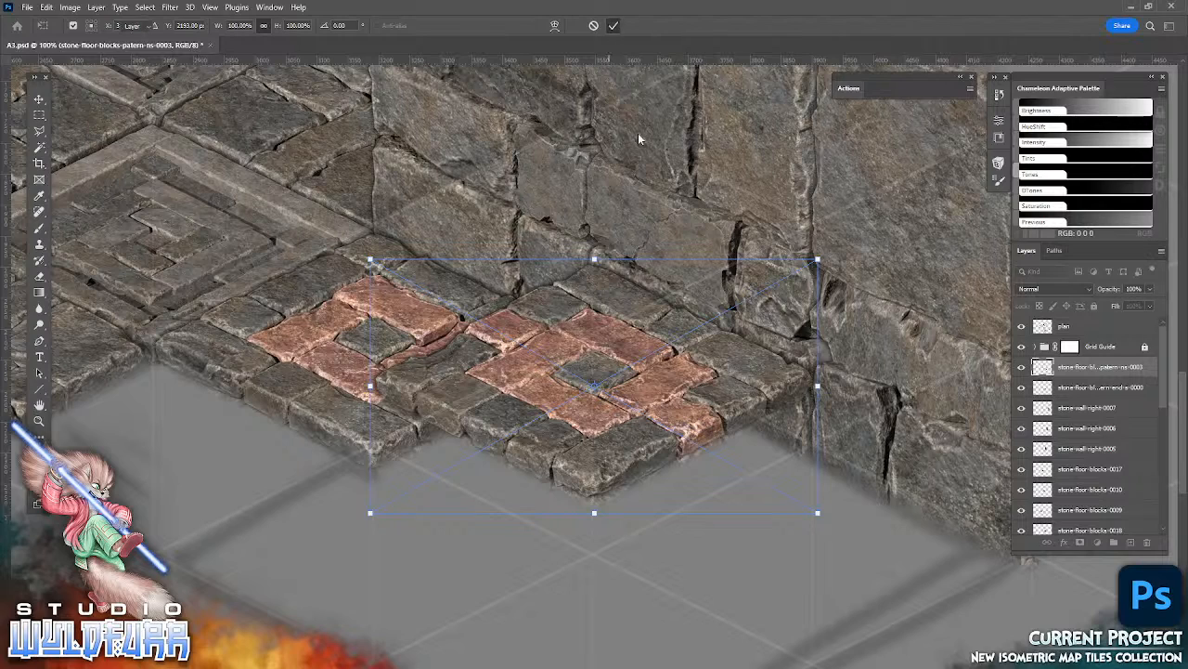
{"action": "left_click_drag", "start_coordinate": [641, 383], "coordinate": [645, 467]}
{"action": "left_click_drag", "start_coordinate": [880, 546], "coordinate": [749, 390]}
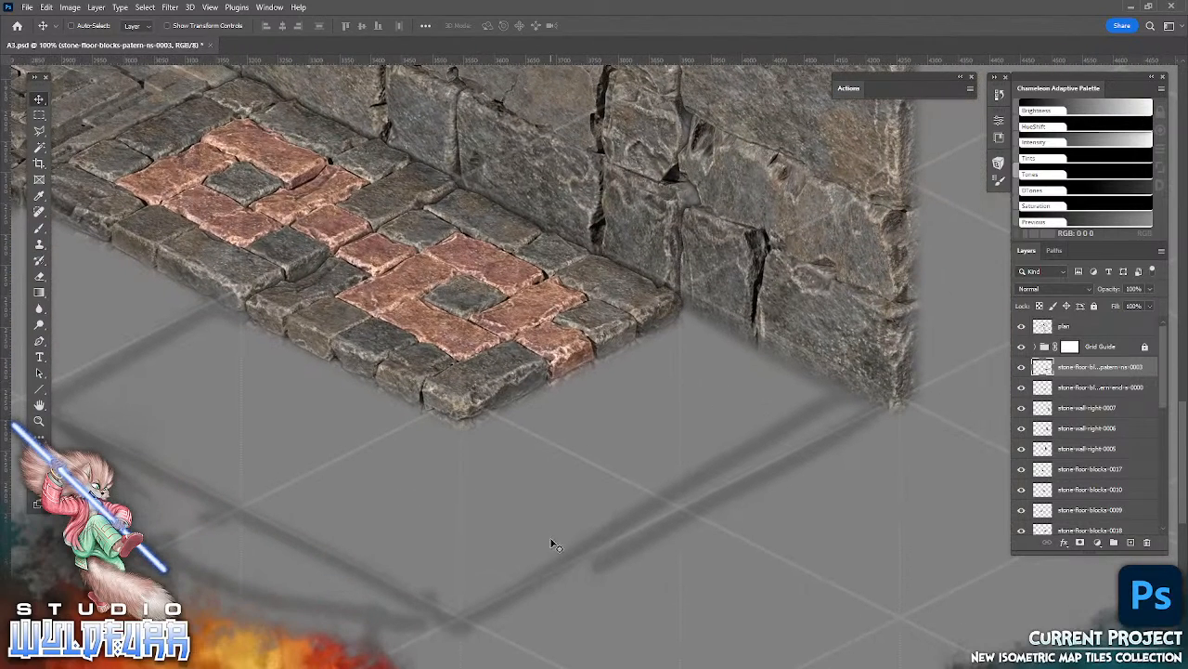
{"action": "left_click_drag", "start_coordinate": [468, 483], "coordinate": [617, 494]}
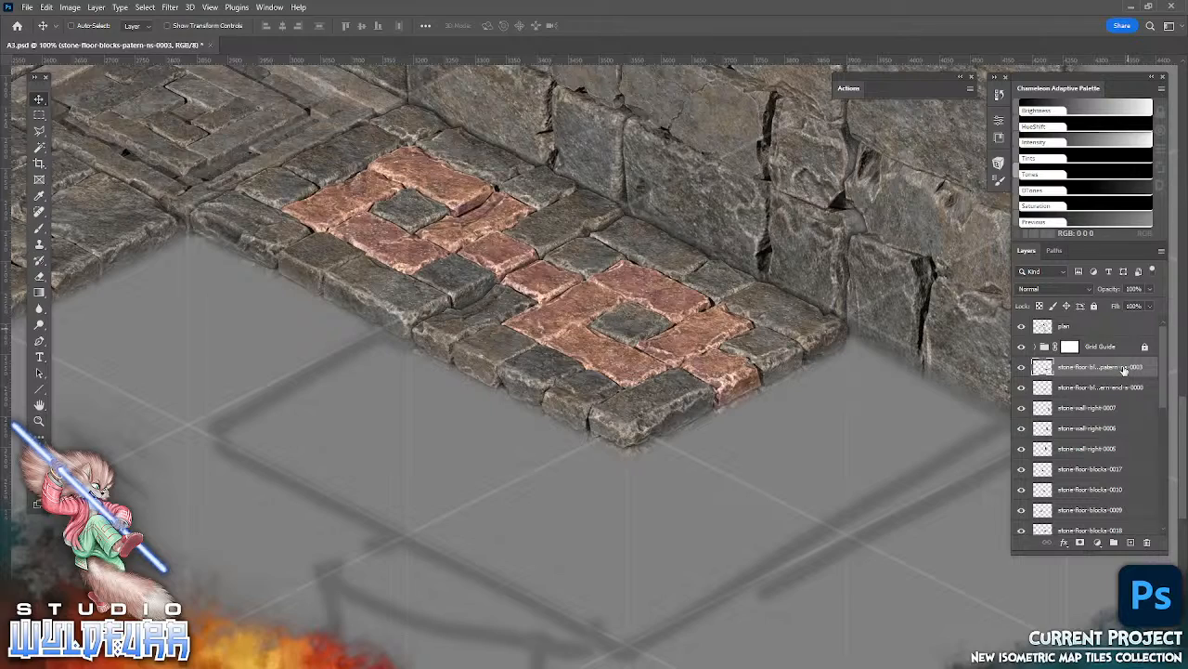
{"action": "left_click_drag", "start_coordinate": [1136, 368], "coordinate": [1148, 542]}
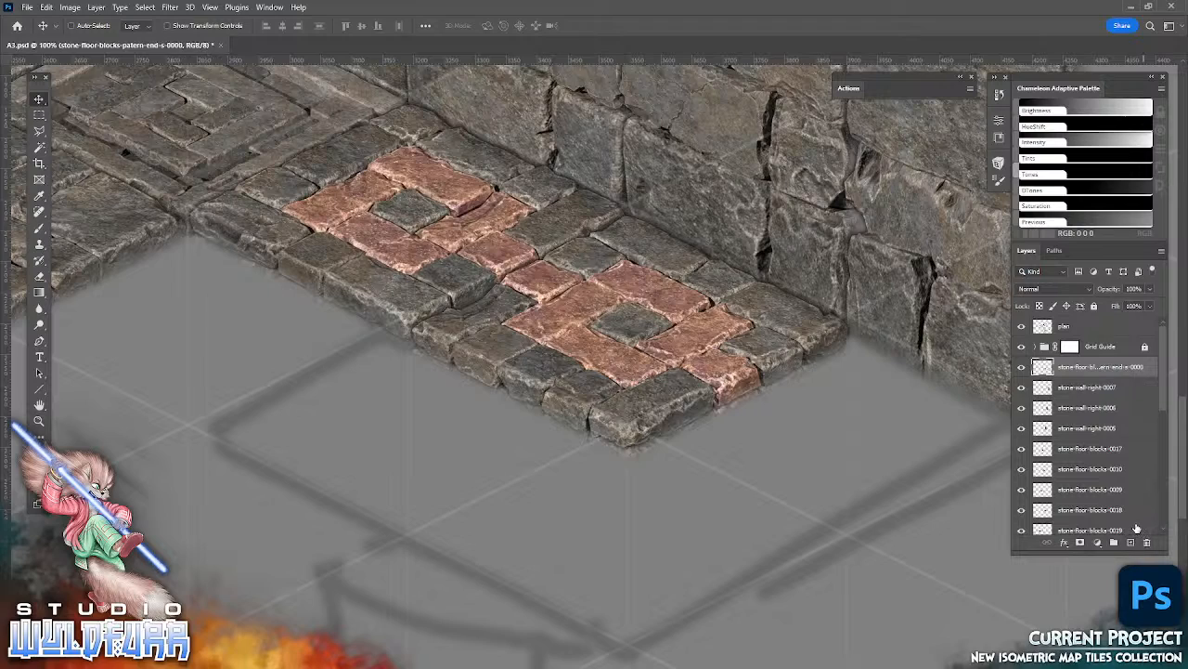
- Place stone-floor-blocks-patern-t-nsw-0000.webp and align it on the grid cell beside the end-s tile, along the 0006 wall
{"action": "key", "text": "alt+Tab"}
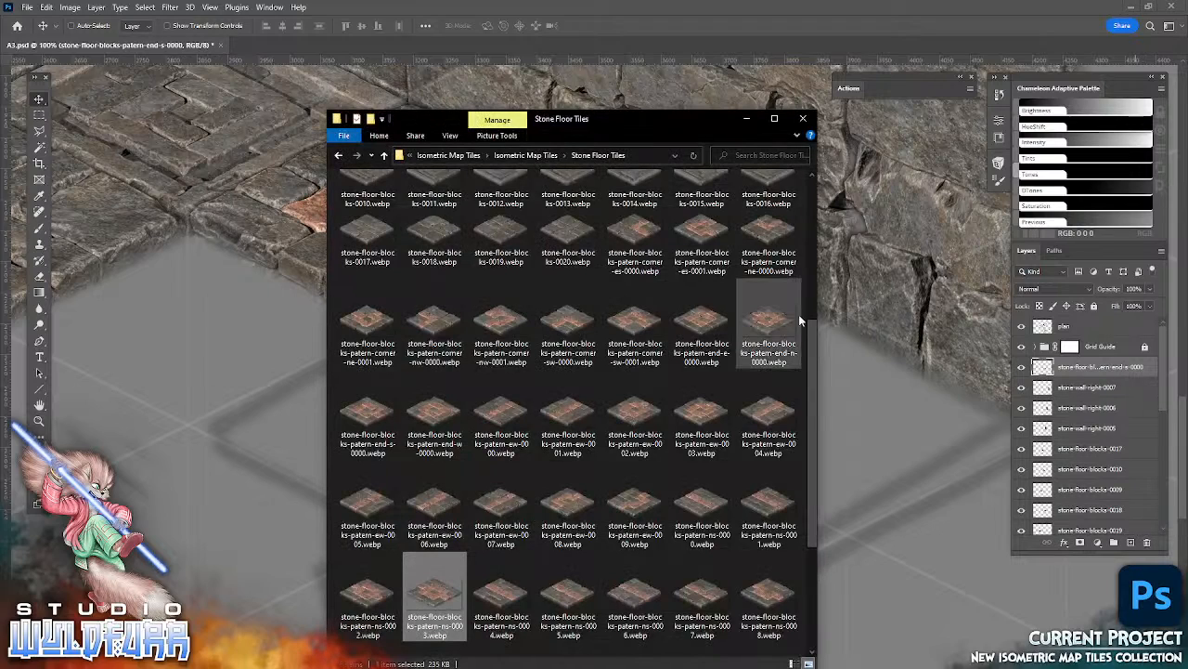
{"action": "left_click_drag", "start_coordinate": [811, 337], "coordinate": [798, 492]}
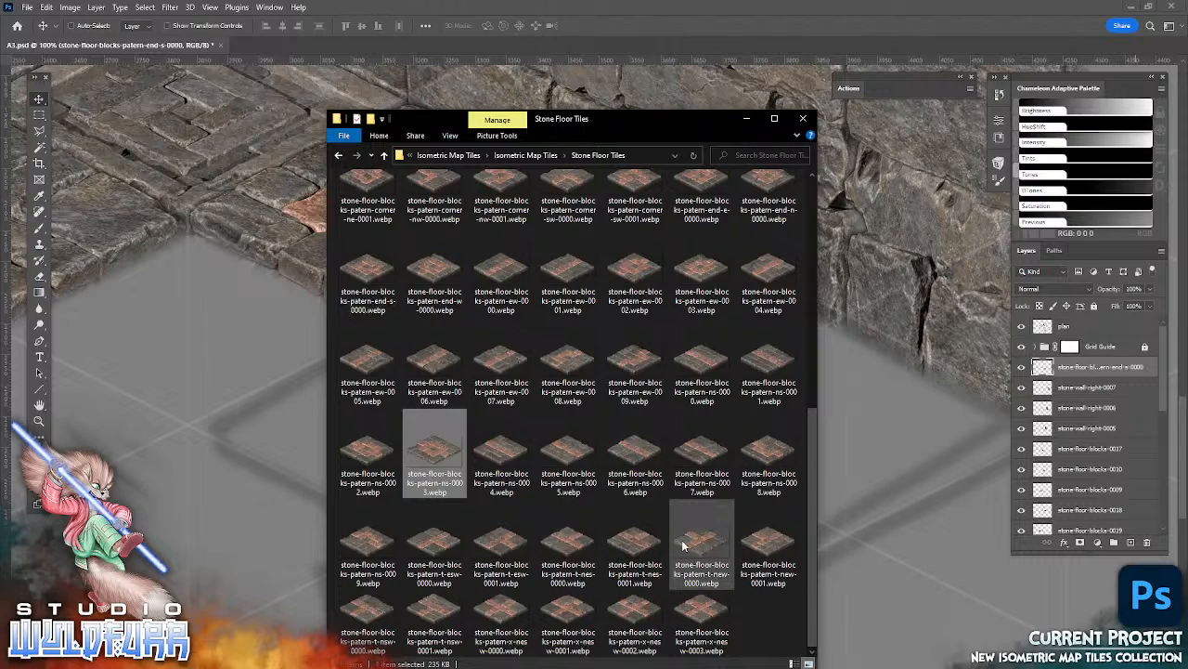
{"action": "left_click_drag", "start_coordinate": [363, 609], "coordinate": [191, 534]}
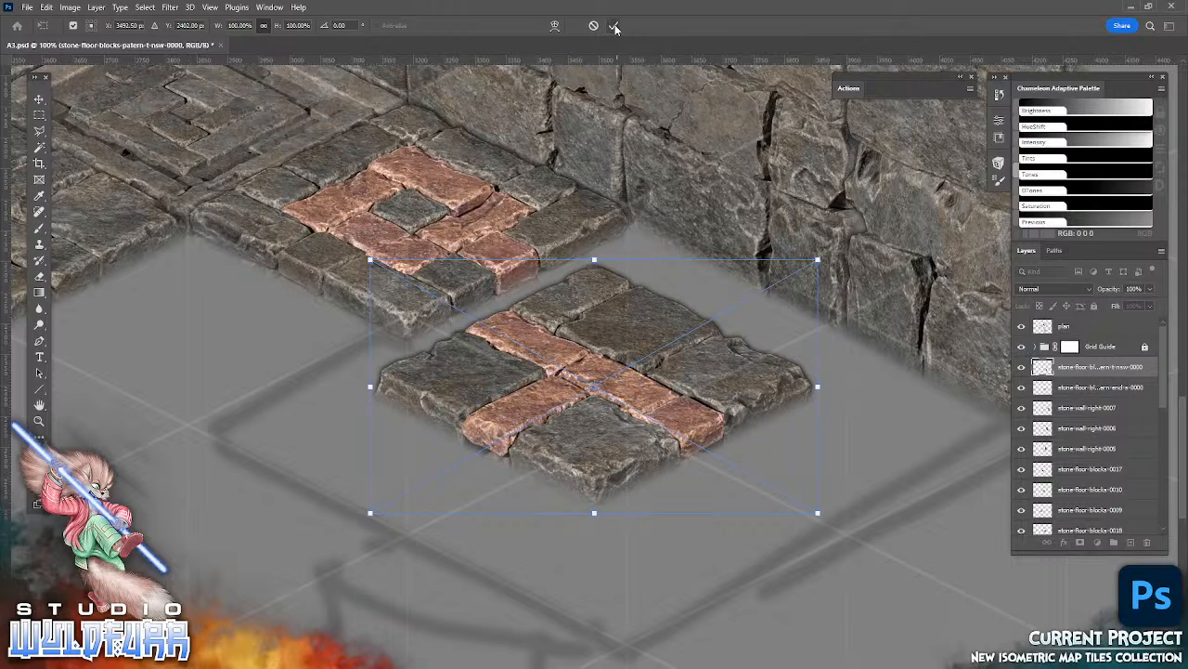
{"action": "left_click", "coordinate": [615, 27]}
{"action": "left_click_drag", "start_coordinate": [698, 414], "coordinate": [730, 356]}
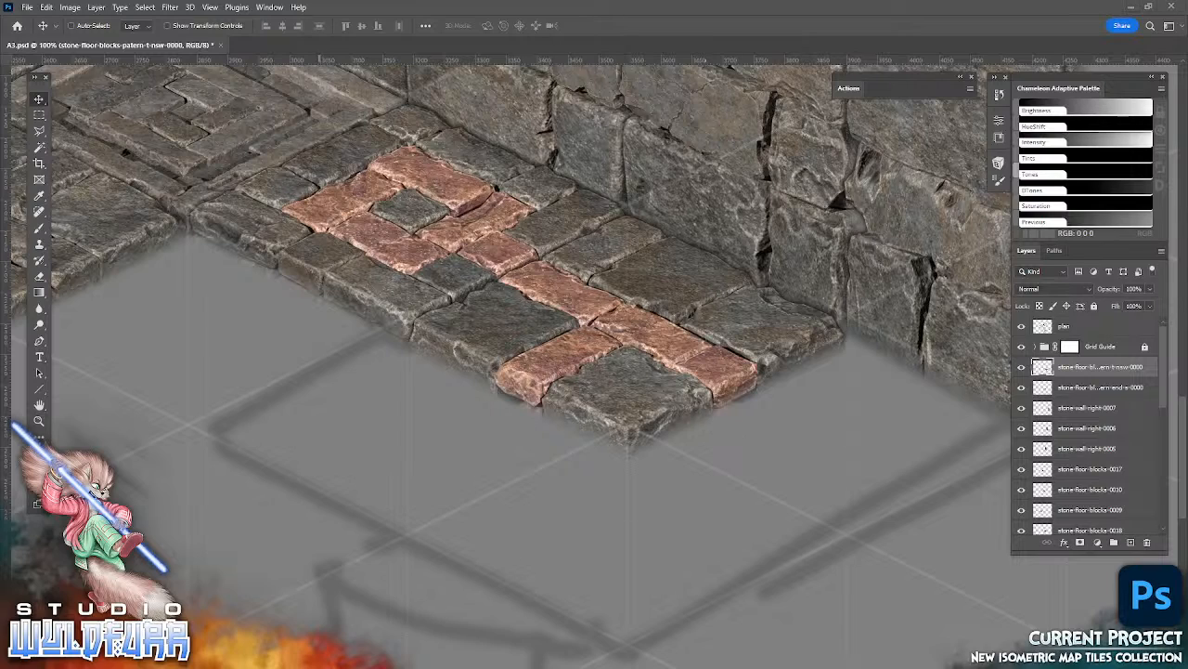
- Place stone-floor-blocks-patern-corner-nw-0000.webp and align it on the grid cell beside the t-nsw tile, along the 0007 wall
{"action": "key", "text": "alt+Tab"}
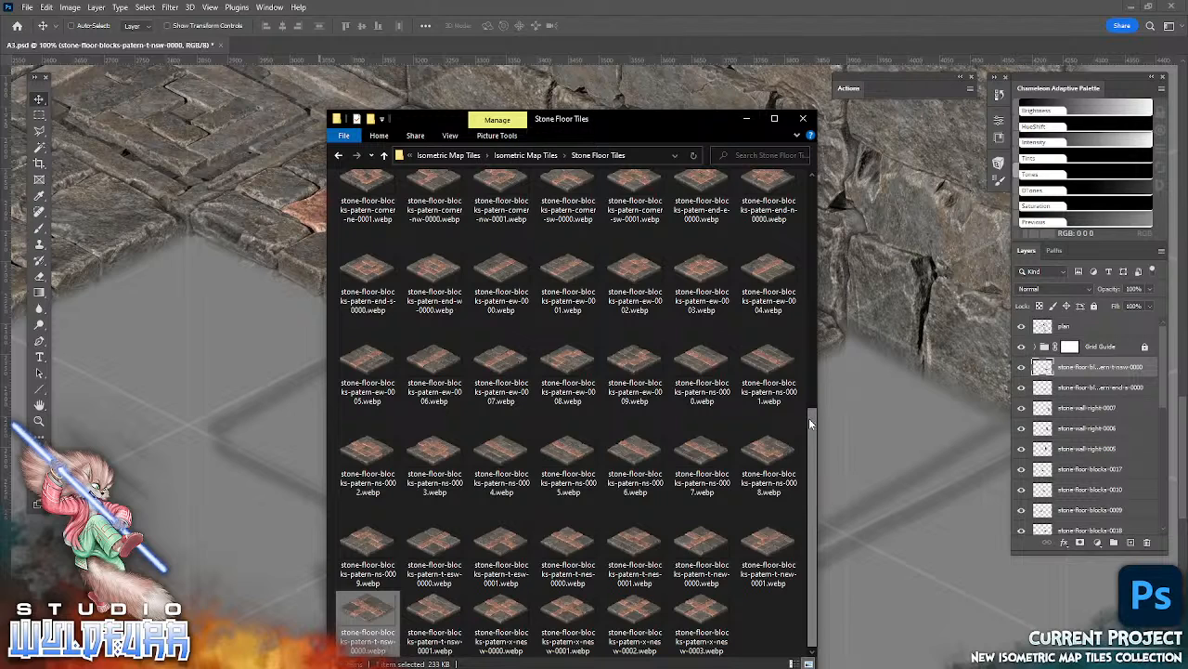
{"action": "left_click_drag", "start_coordinate": [810, 419], "coordinate": [809, 394]}
{"action": "left_click", "coordinate": [428, 225]}
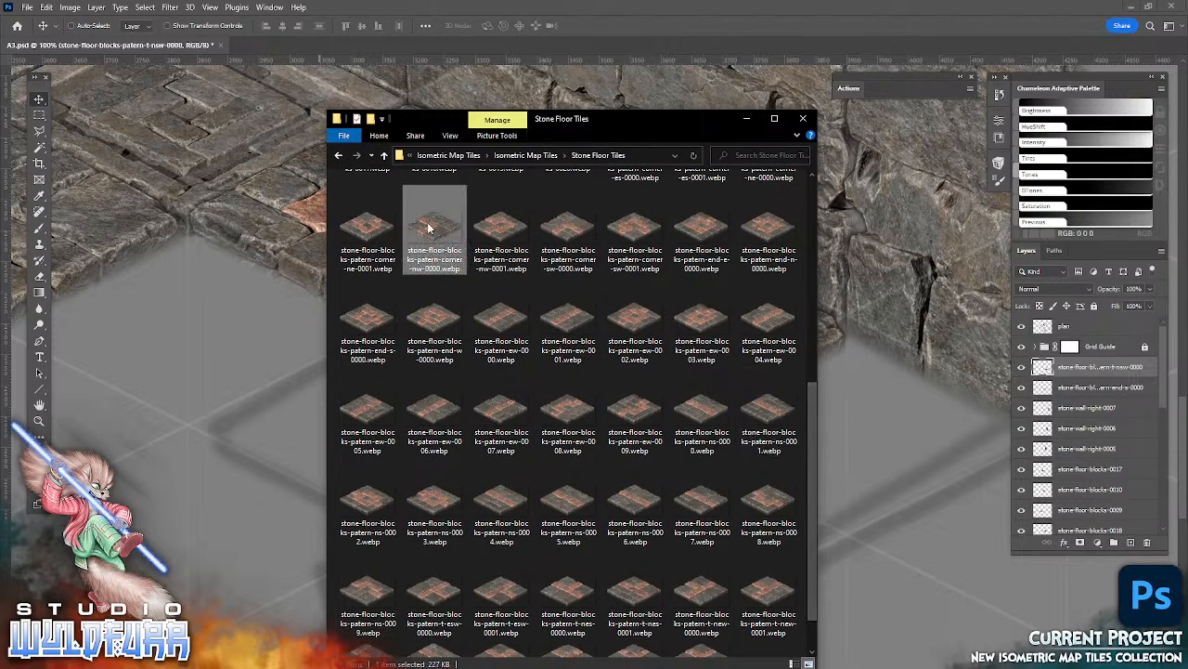
{"action": "left_click_drag", "start_coordinate": [428, 225], "coordinate": [918, 379]}
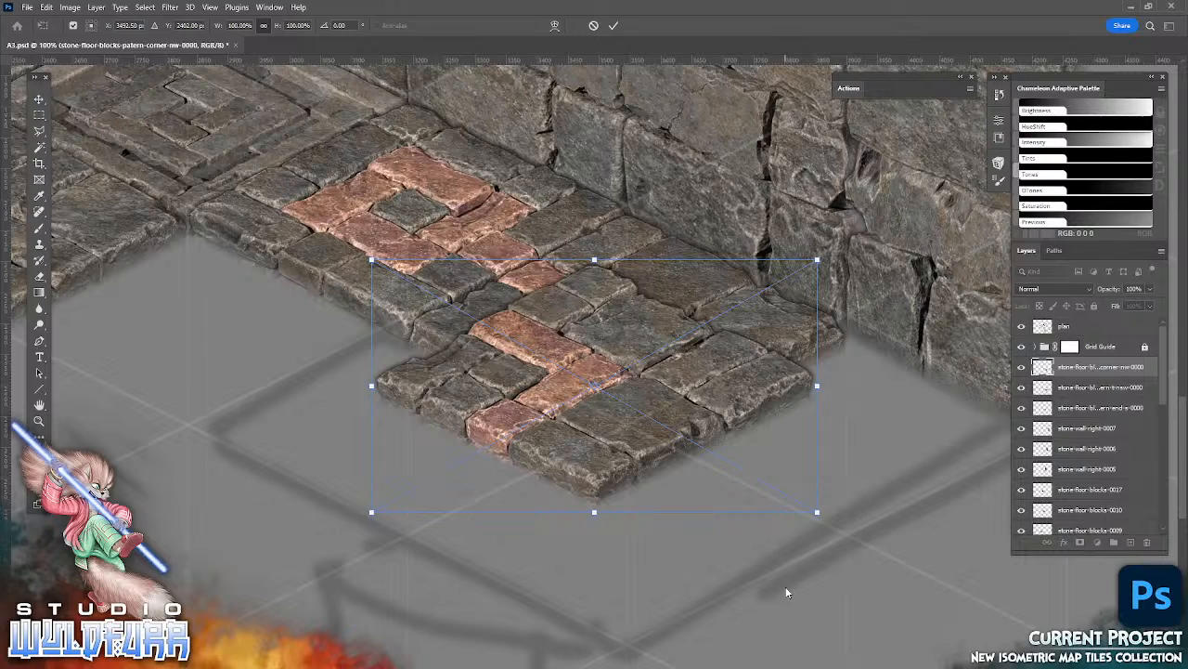
{"action": "left_click", "coordinate": [613, 25]}
{"action": "left_click_drag", "start_coordinate": [706, 454], "coordinate": [860, 446]}
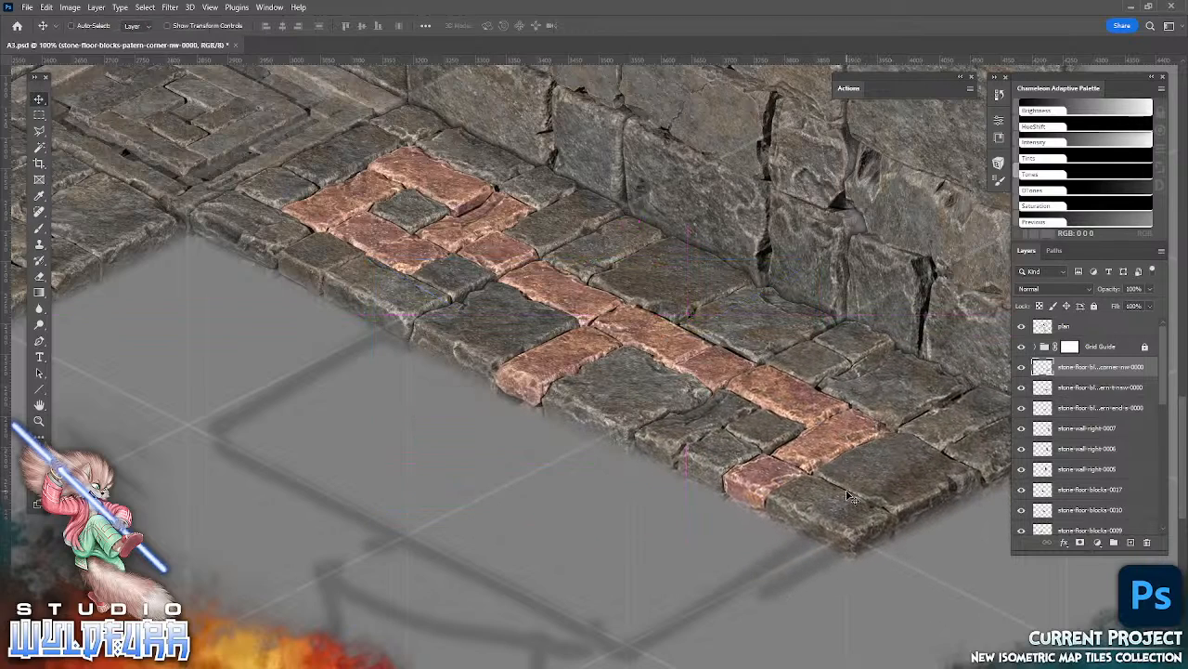
- Place stone-floor-blocks-patern-corner-es-0000.webp and align it on the grid cell beside the t-nsw tile, continuing its red branch
{"action": "key", "text": "alt+Tab"}
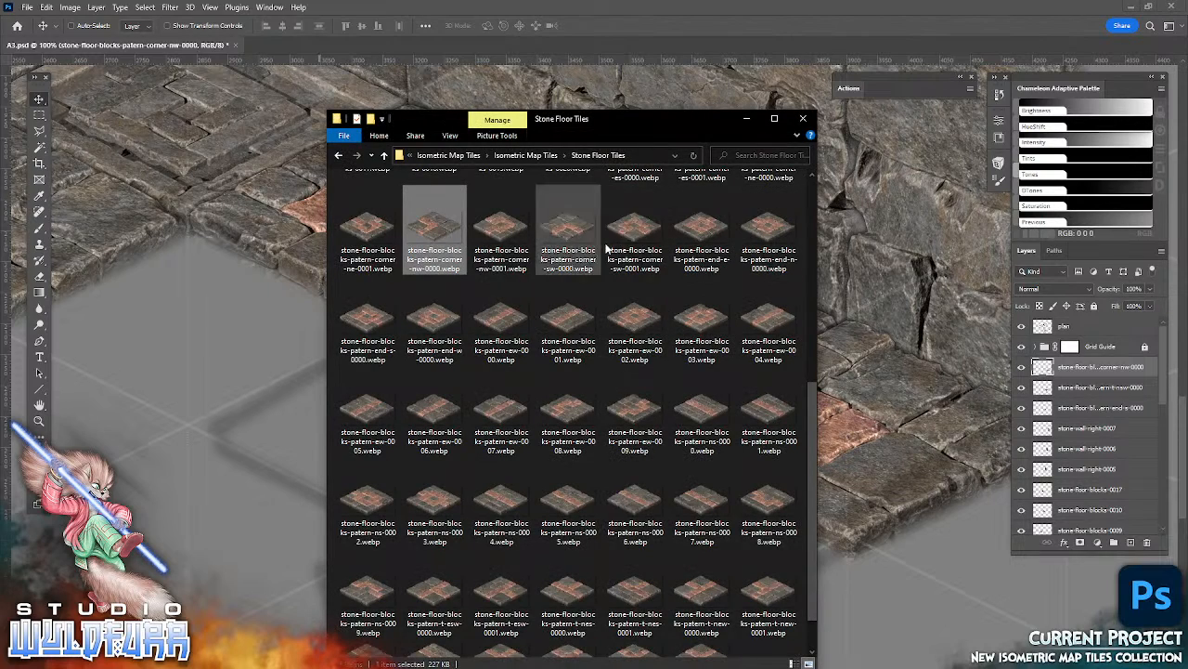
{"action": "left_click_drag", "start_coordinate": [815, 399], "coordinate": [816, 336]}
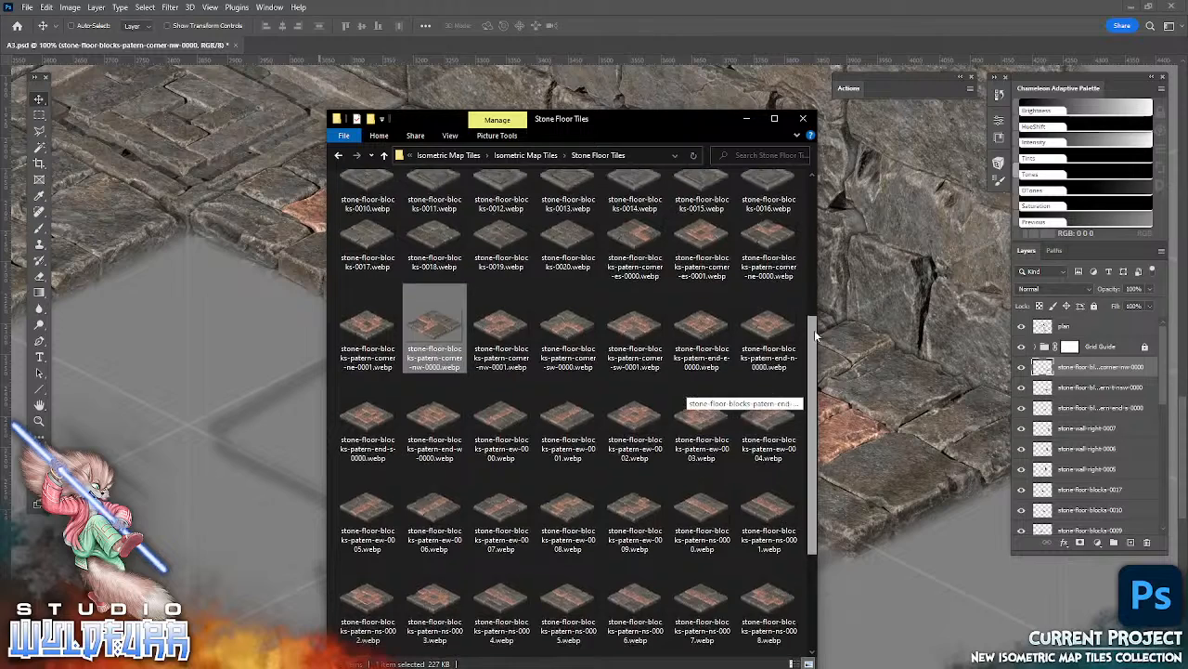
{"action": "left_click_drag", "start_coordinate": [435, 325], "coordinate": [179, 409]}
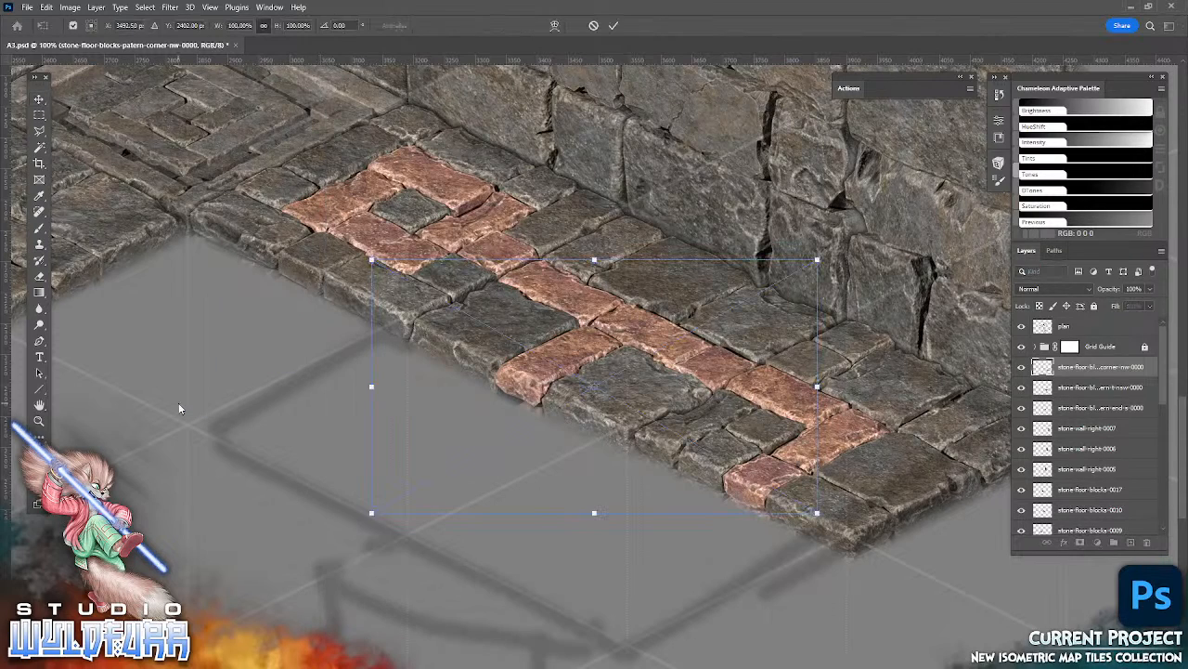
{"action": "key", "text": "Return"}
{"action": "left_click", "coordinate": [612, 25]}
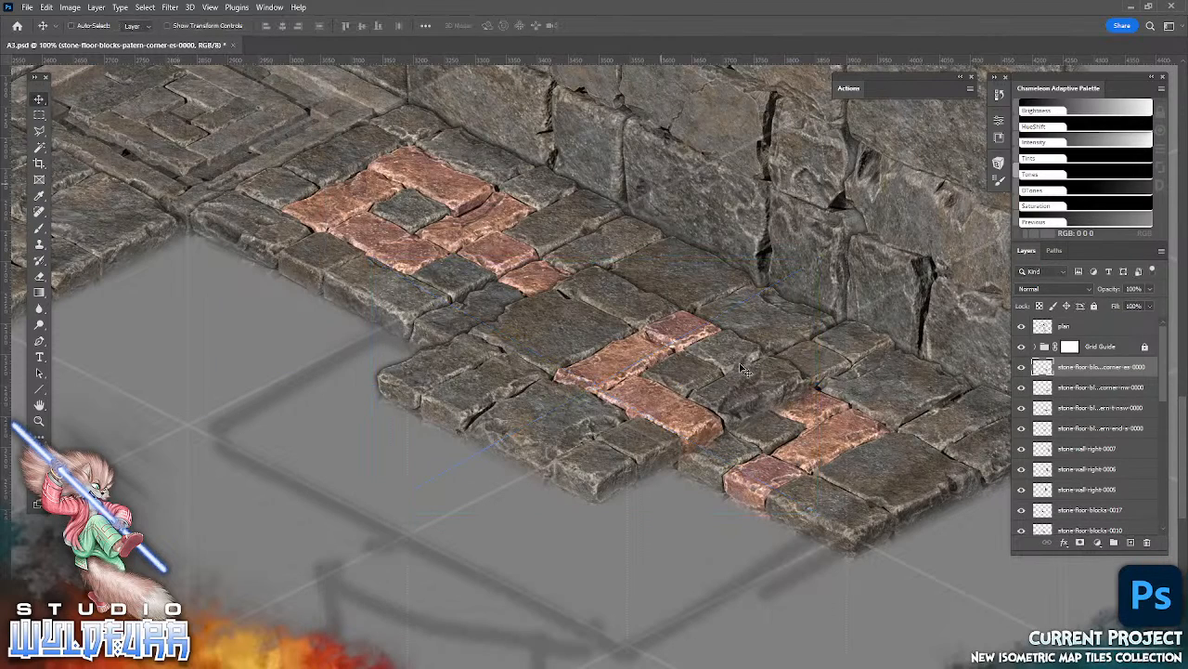
{"action": "left_click_drag", "start_coordinate": [743, 367], "coordinate": [542, 422]}
- Place stone-floor-blocks-patern-corner-ne-0000.webp and align it between the corner-es and corner-nw tiles to close the red loop
{"action": "key", "text": "alt+Tab"}
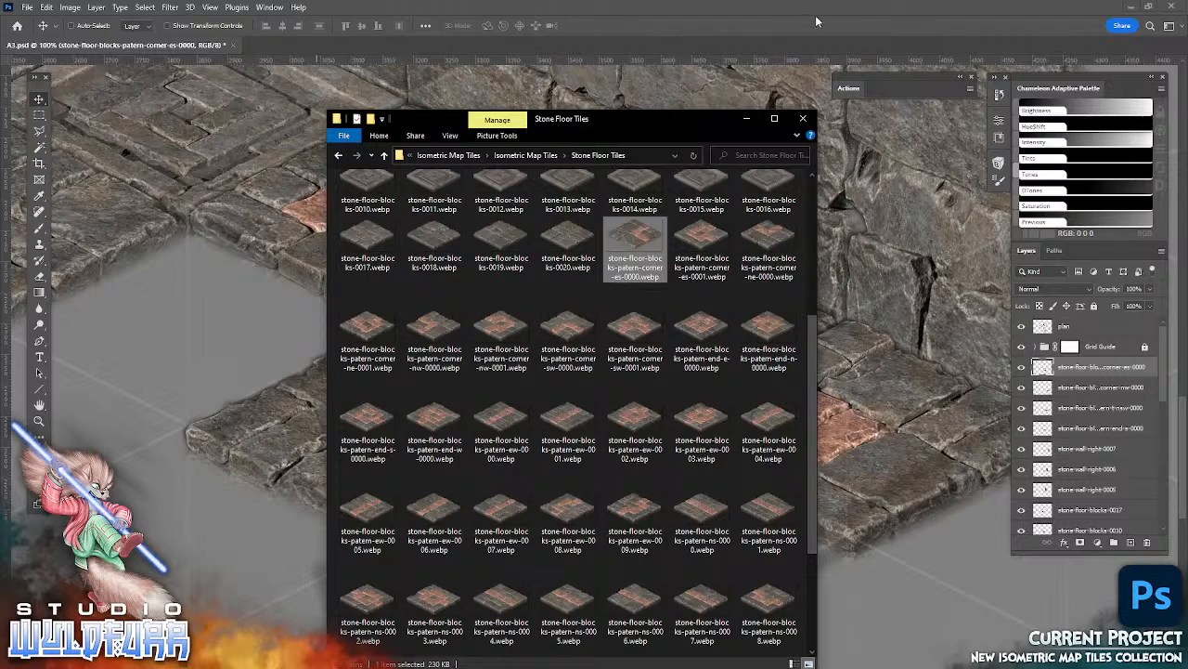
{"action": "key", "text": "alt+Tab"}
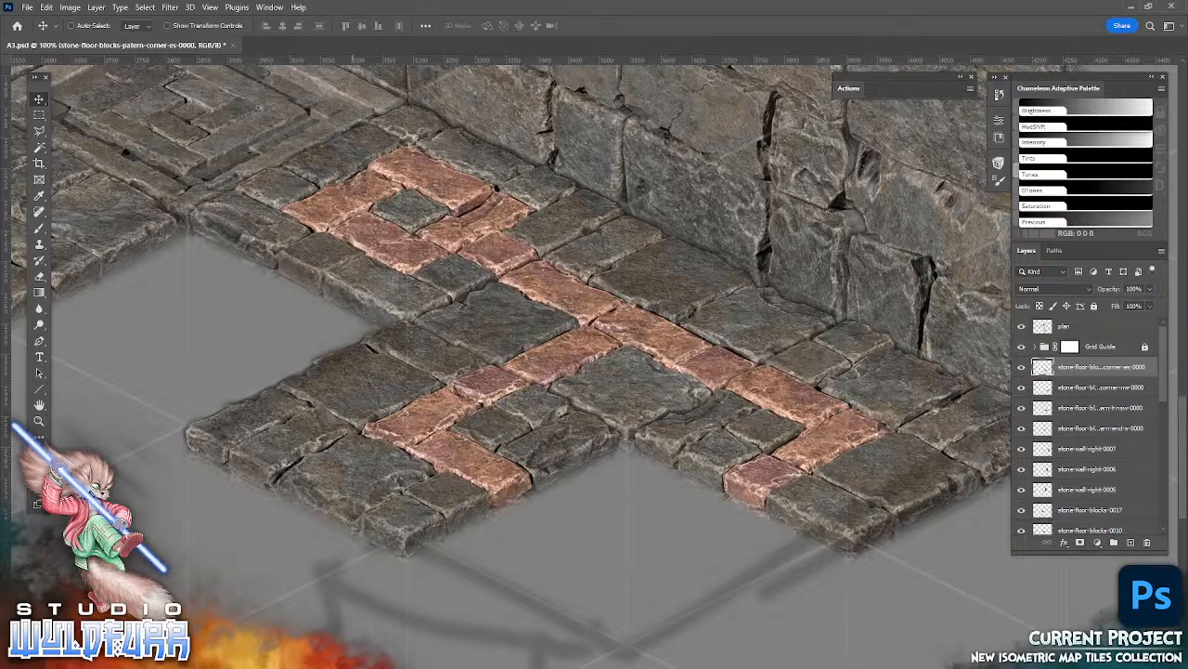
{"action": "key", "text": "alt+Tab"}
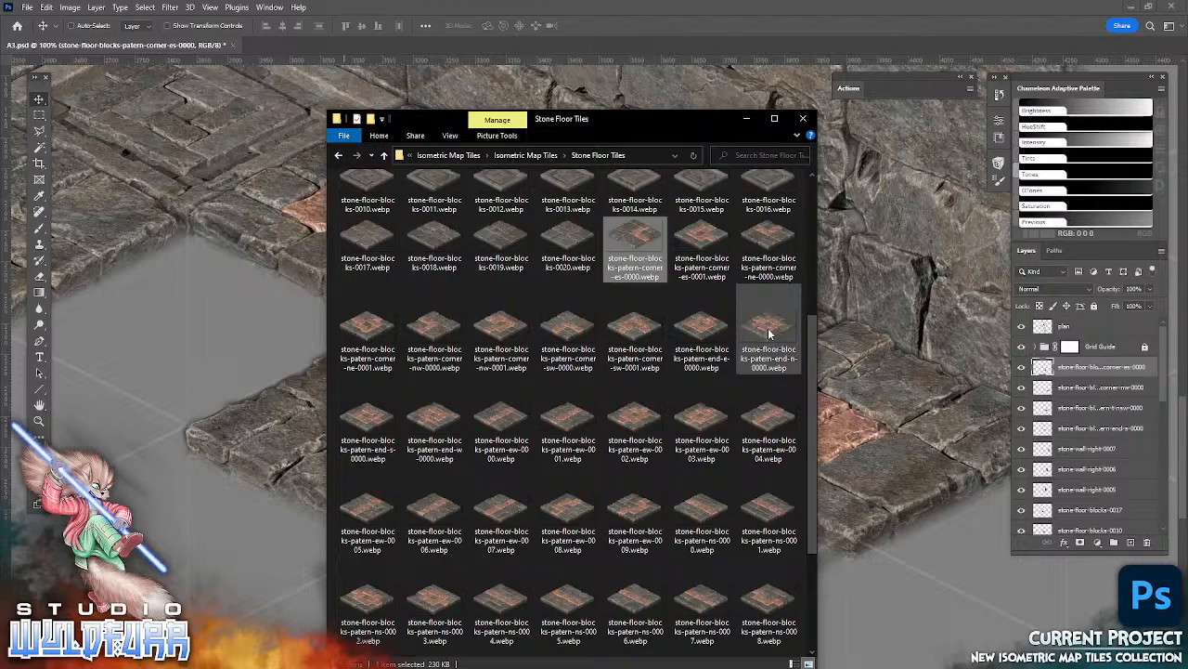
{"action": "left_click_drag", "start_coordinate": [769, 235], "coordinate": [914, 297]}
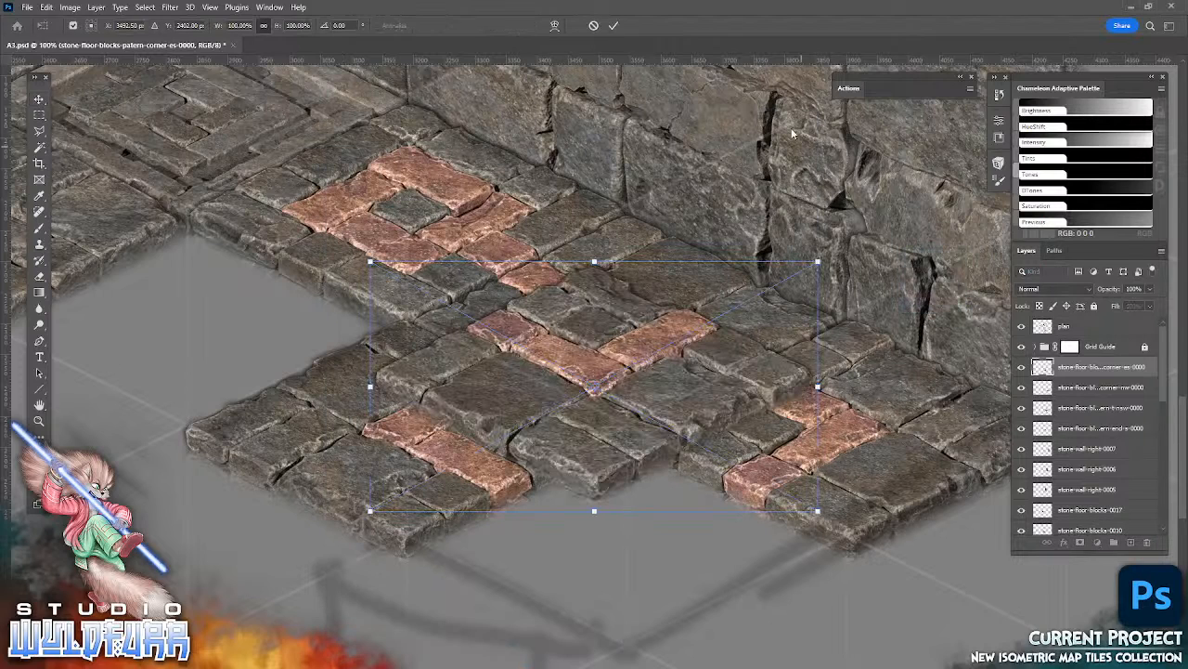
{"action": "left_click", "coordinate": [612, 28]}
{"action": "left_click_drag", "start_coordinate": [677, 343], "coordinate": [717, 544]}
{"action": "left_click_drag", "start_coordinate": [787, 534], "coordinate": [814, 354]}
{"action": "left_click_drag", "start_coordinate": [719, 435], "coordinate": [541, 517]}
{"action": "left_click_drag", "start_coordinate": [432, 413], "coordinate": [778, 496]}
{"action": "left_click_drag", "start_coordinate": [406, 476], "coordinate": [617, 569]}
- Place stone-wall-left-0012.webp from the Stone Wall Tiles folder and align it along the open left edge of the patterned end-s tile
{"action": "left_click_drag", "start_coordinate": [696, 398], "coordinate": [656, 497]}
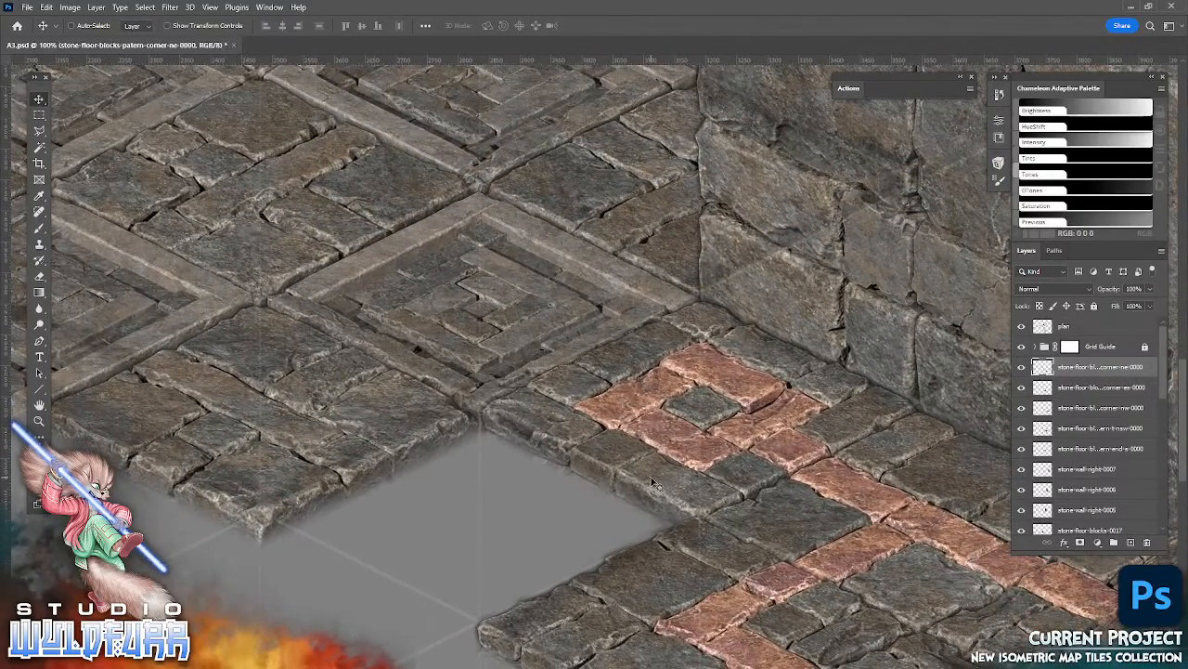
{"action": "left_click", "coordinate": [314, 667]}
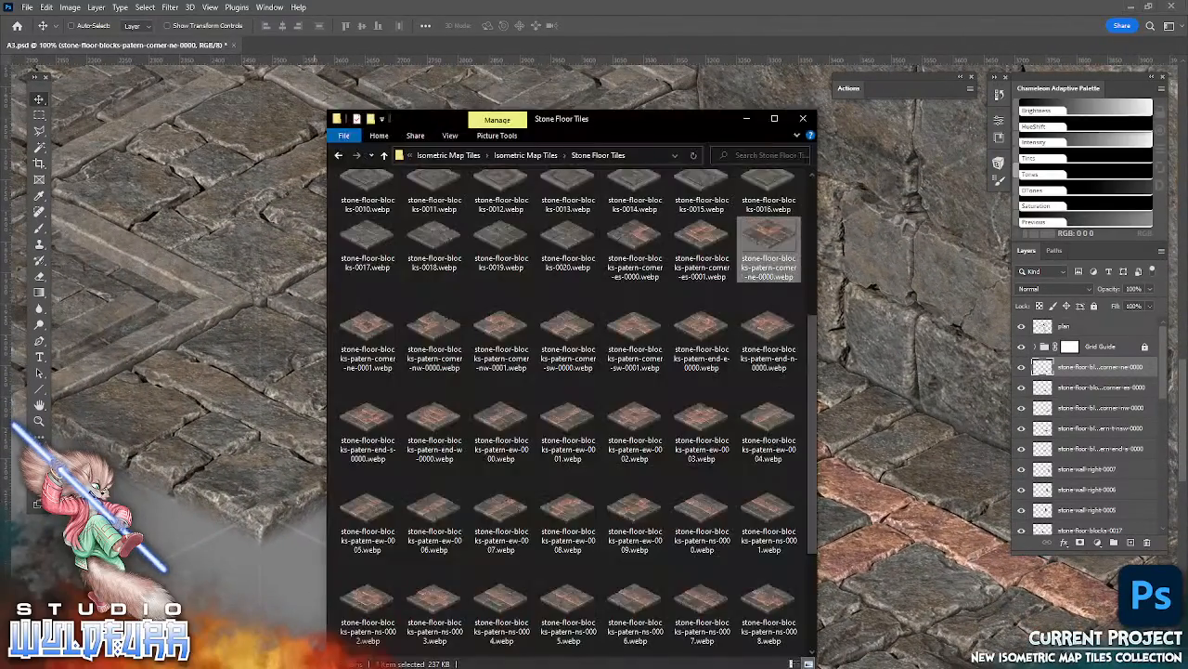
{"action": "left_click", "coordinate": [539, 156]}
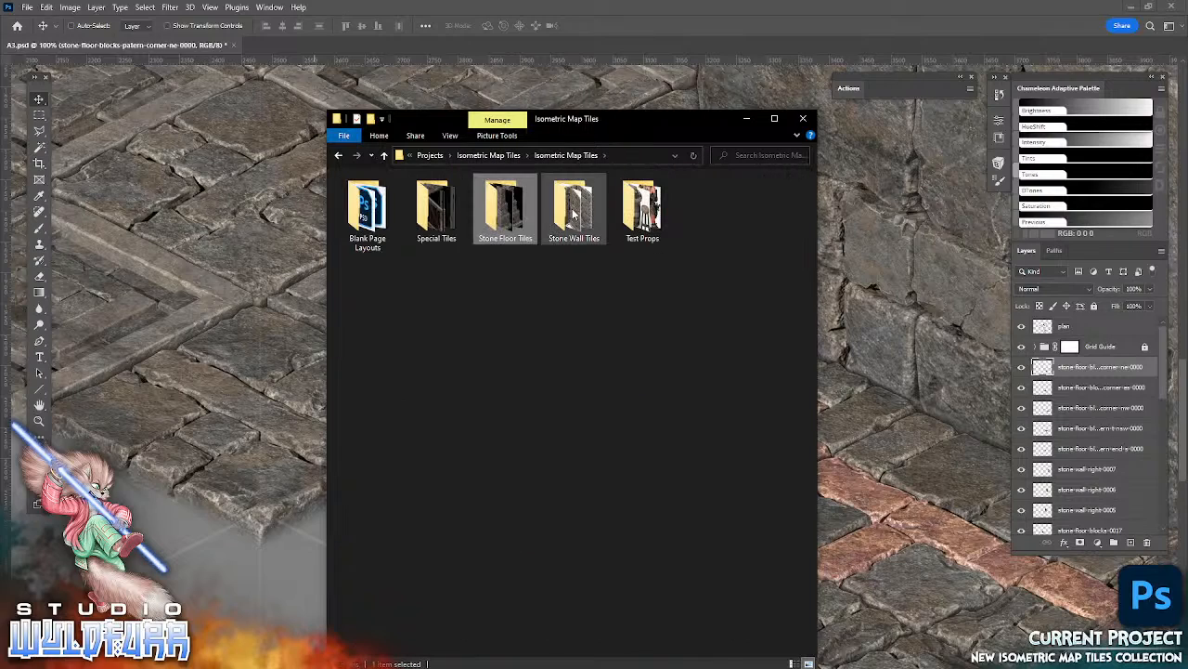
{"action": "double_click", "coordinate": [573, 214]}
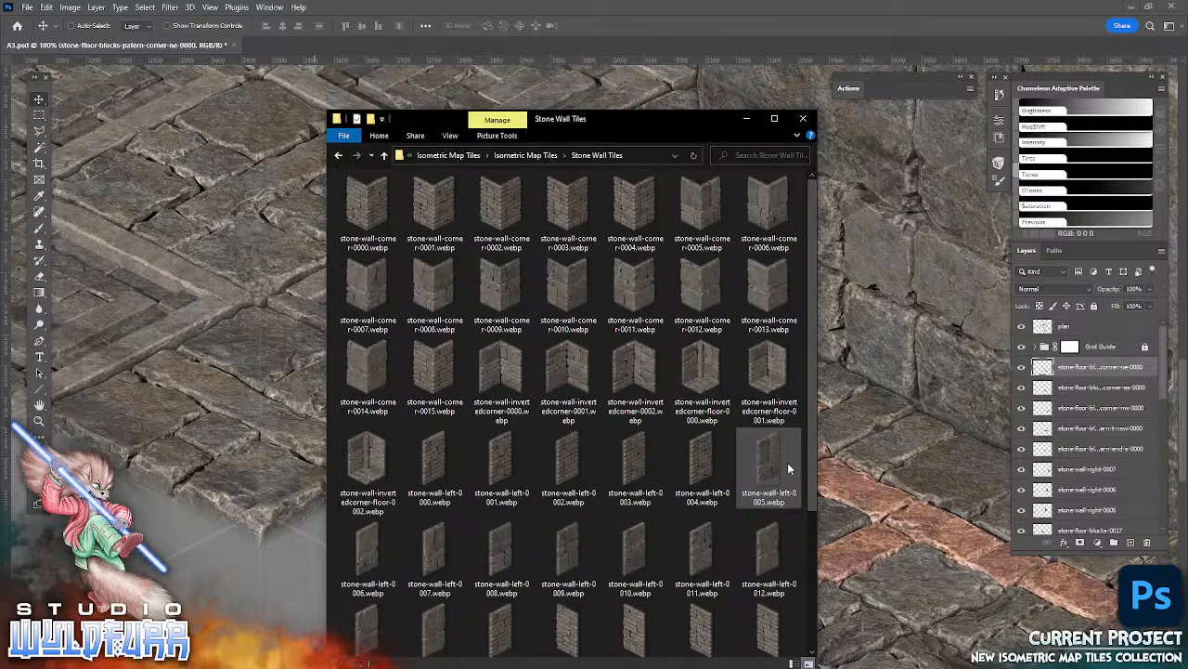
{"action": "left_click_drag", "start_coordinate": [769, 555], "coordinate": [891, 418]}
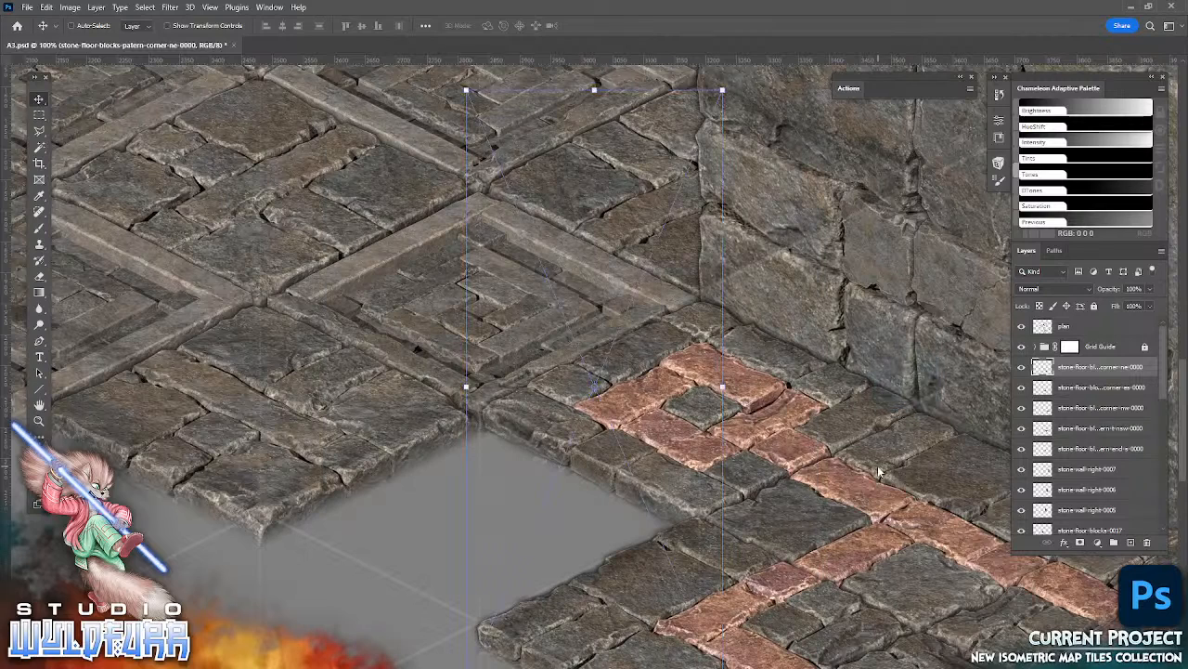
{"action": "left_click", "coordinate": [613, 26]}
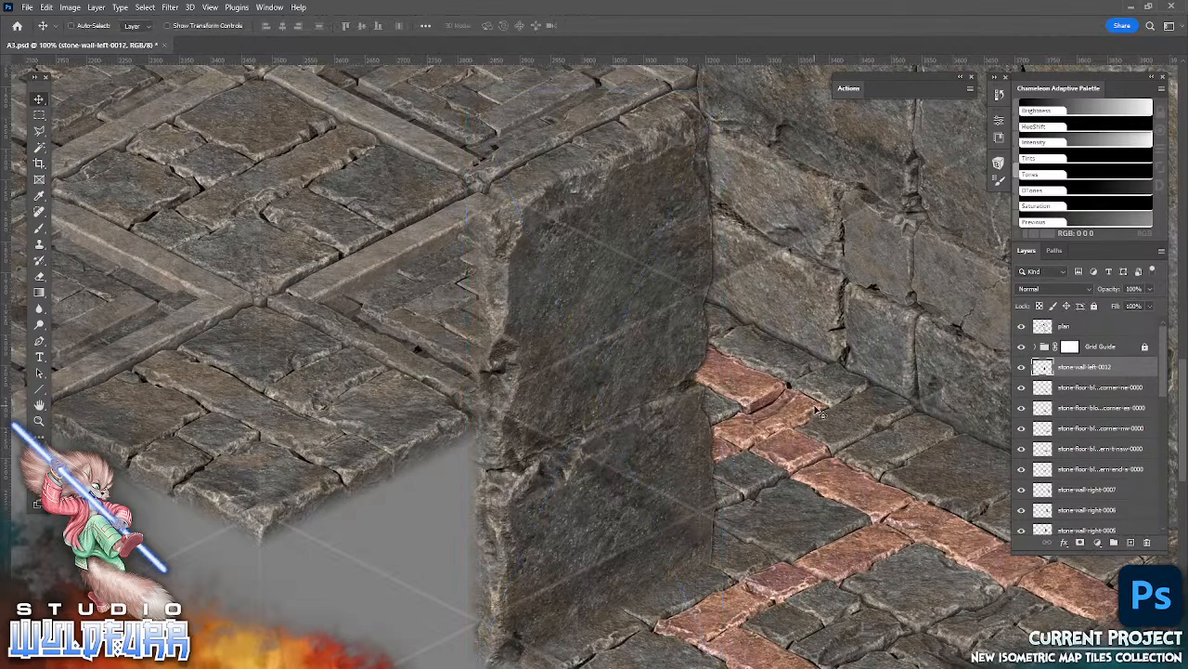
{"action": "left_click_drag", "start_coordinate": [751, 594], "coordinate": [724, 580]}
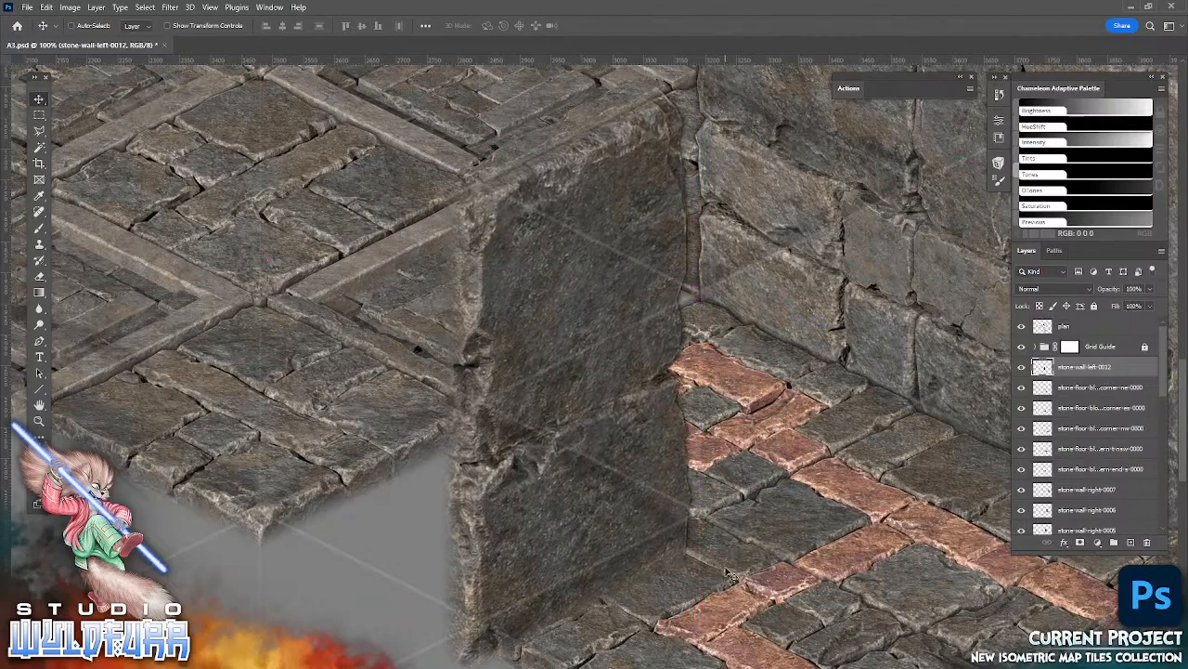
{"action": "left_click_drag", "start_coordinate": [735, 428], "coordinate": [678, 323]}
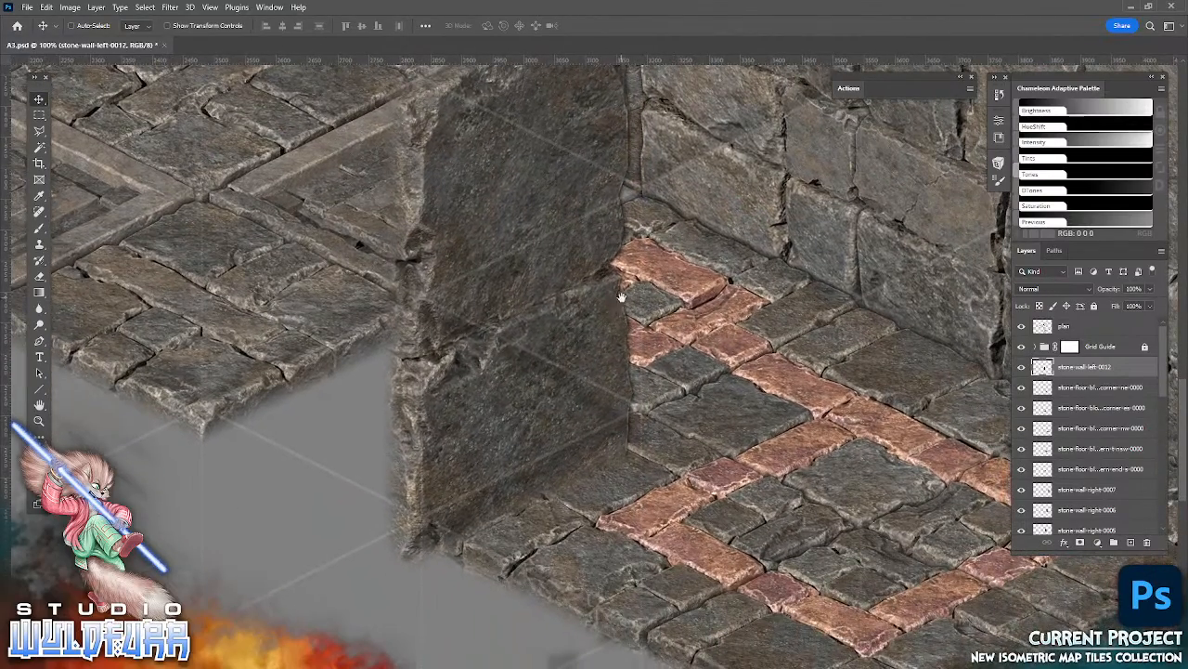
{"action": "left_click_drag", "start_coordinate": [609, 299], "coordinate": [596, 412]}
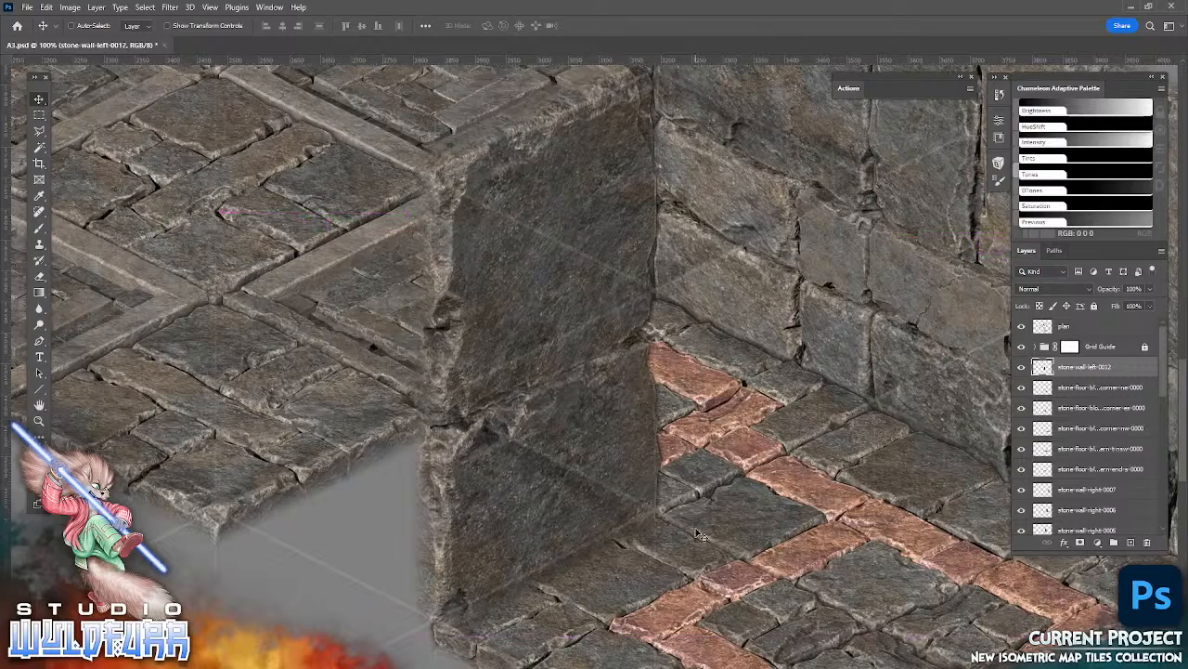
- Move the stone-wall-left-0012 layer below the corner-ne and corner-es floor layers so the floor overlaps the wall's base
{"action": "right_click", "coordinate": [639, 566]}
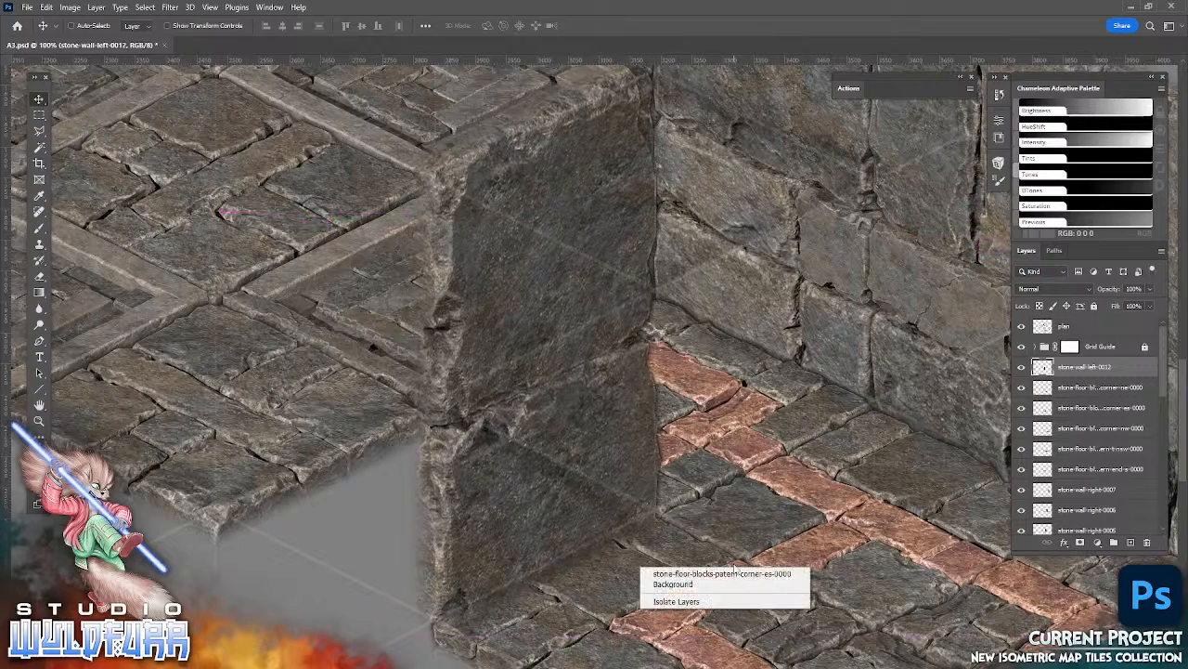
{"action": "left_click", "coordinate": [724, 574]}
{"action": "left_click_drag", "start_coordinate": [1084, 368], "coordinate": [1075, 418]}
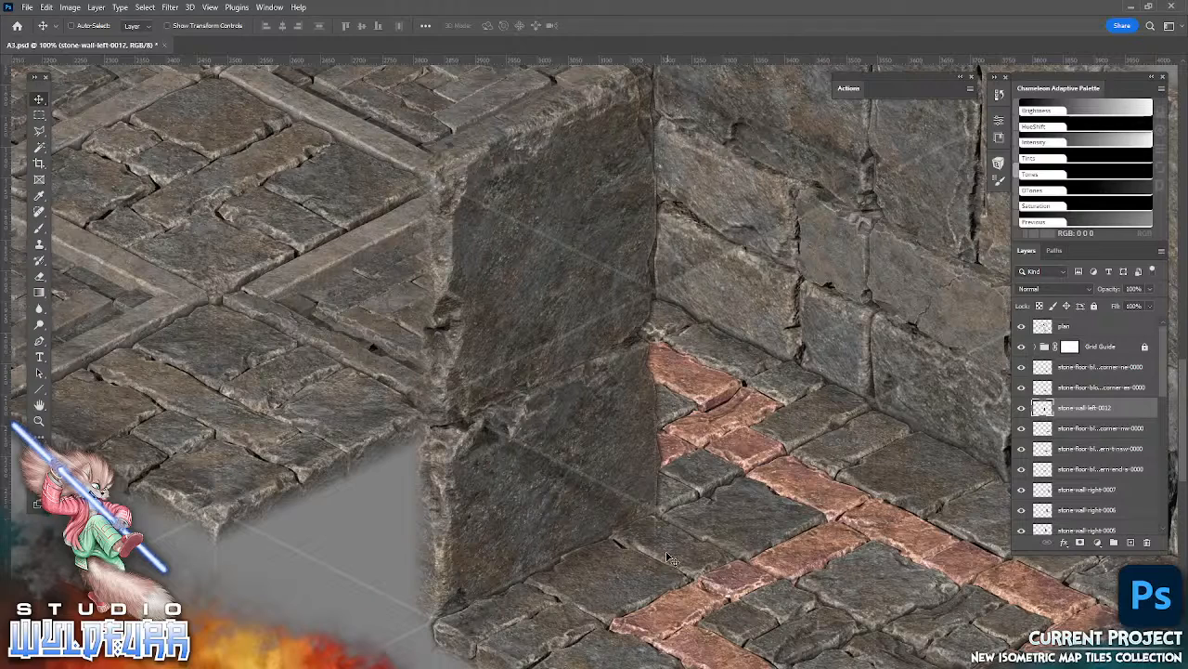
{"action": "mouse_move", "coordinate": [673, 555]}
{"action": "left_mouse_down"}
{"action": "mouse_move", "coordinate": [656, 557]}
{"action": "mouse_move", "coordinate": [665, 563]}
{"action": "left_mouse_up"}
{"action": "left_click_drag", "start_coordinate": [794, 517], "coordinate": [762, 522]}
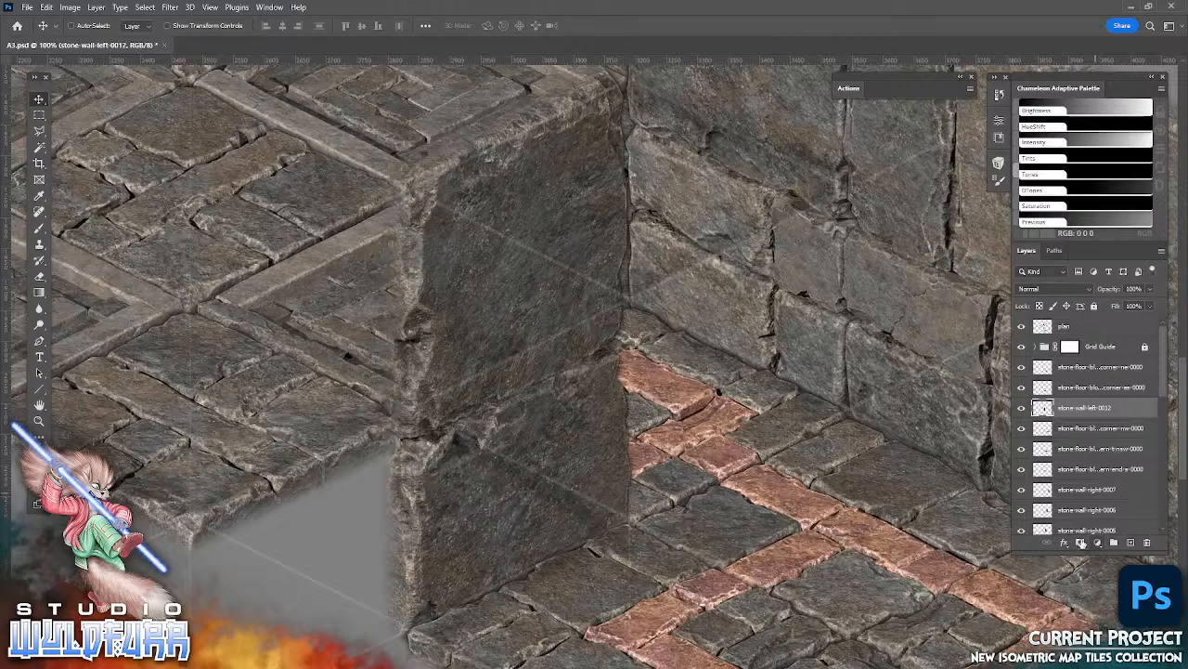
- Add a layer mask to stone-wall-left-0012 and fade out its inner side and upper part with two linear gradients
{"action": "left_click", "coordinate": [1080, 542]}
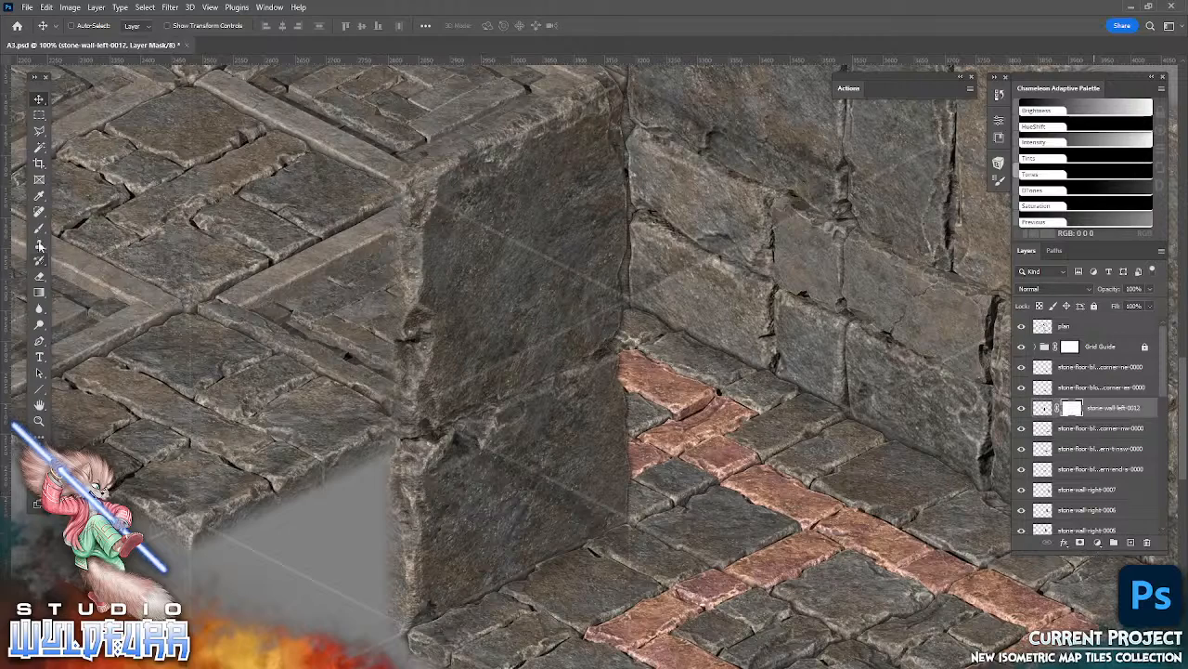
{"action": "left_click", "coordinate": [39, 293]}
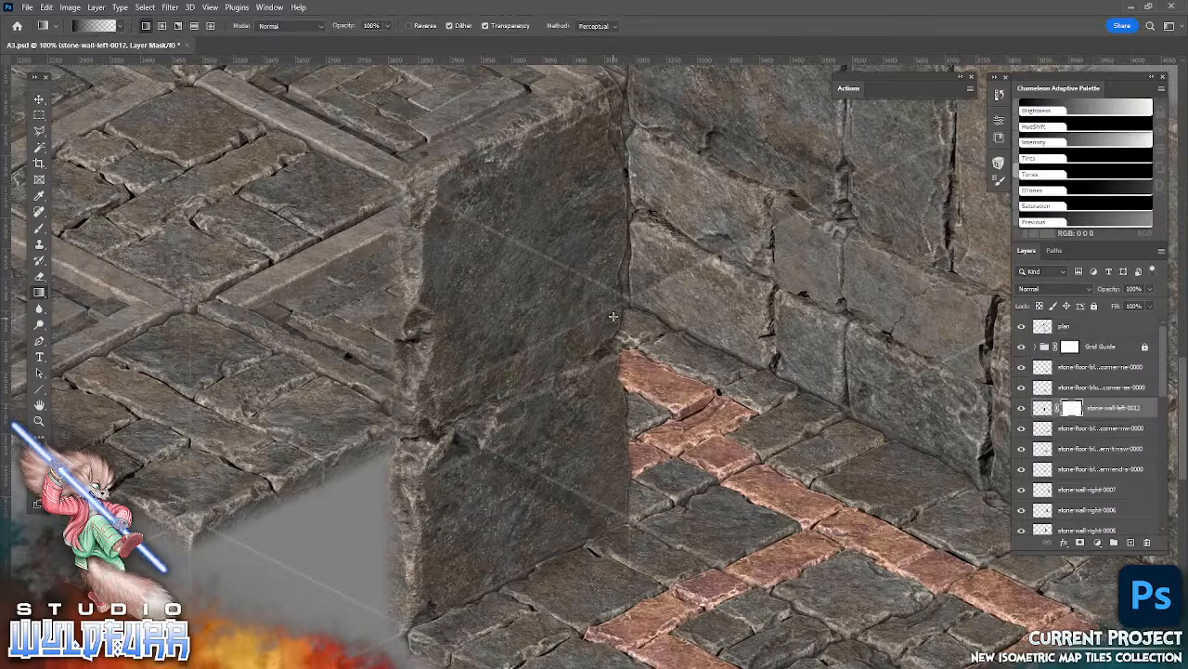
{"action": "left_click_drag", "start_coordinate": [629, 298], "coordinate": [404, 416]}
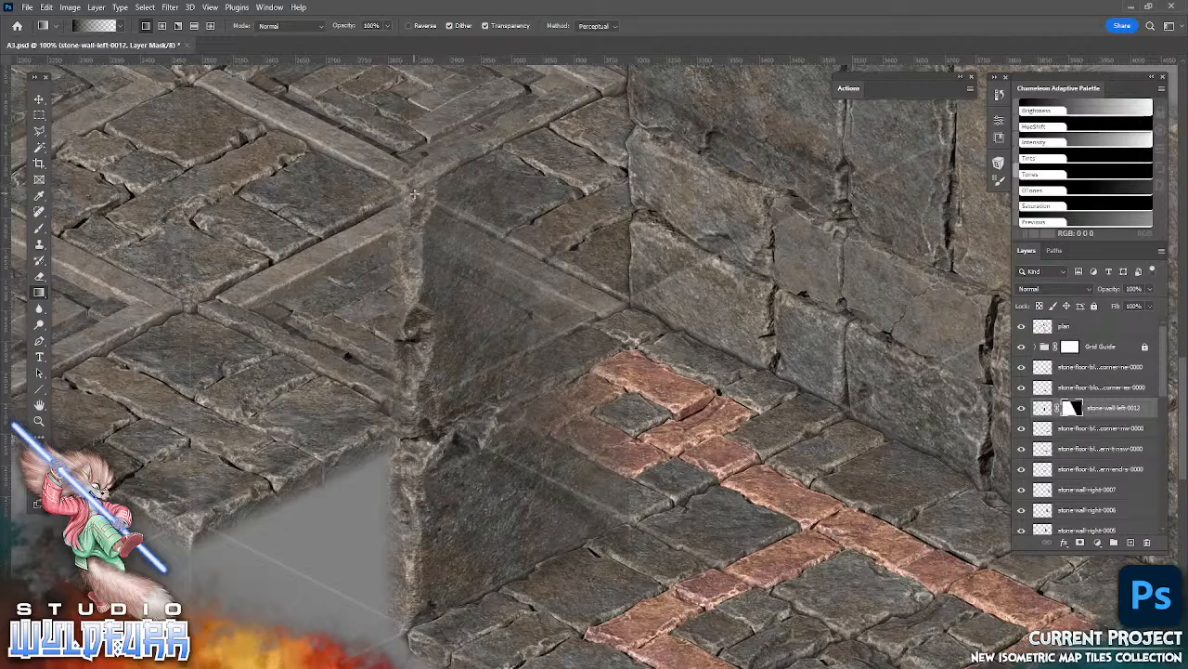
{"action": "left_click_drag", "start_coordinate": [408, 188], "coordinate": [405, 419]}
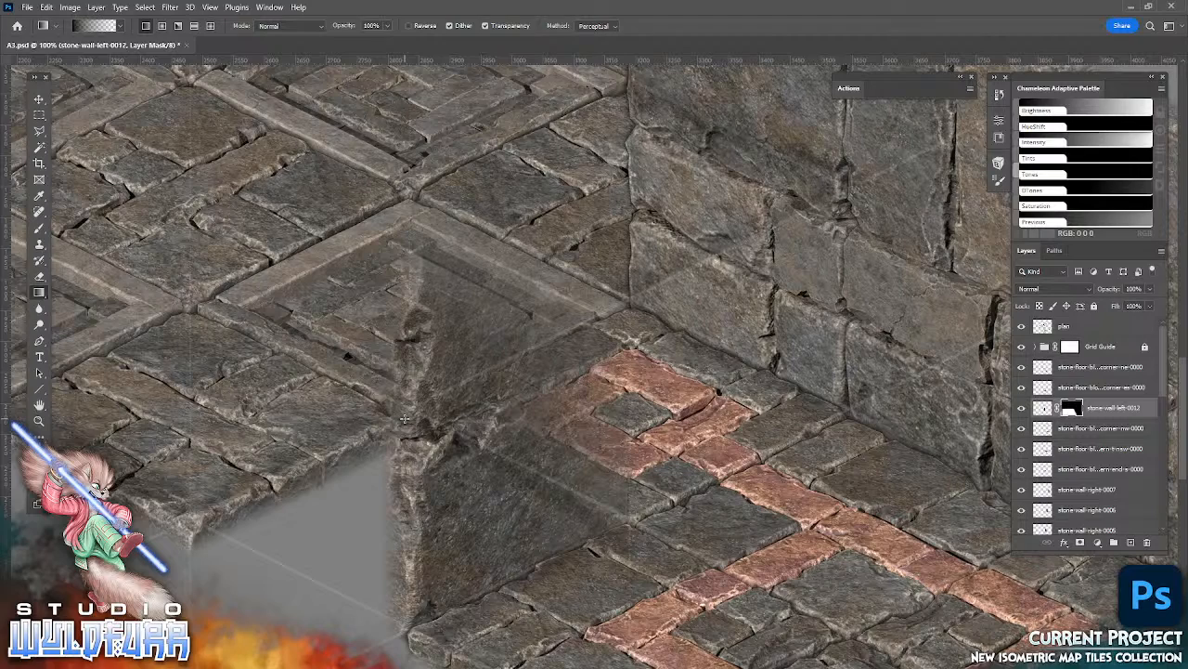
- Inspect the faded wall up close and across the whole map, comparing the room with stone-wall-left-0012 hidden and shown
{"action": "key", "text": "z"}
{"action": "right_click", "coordinate": [582, 437]}
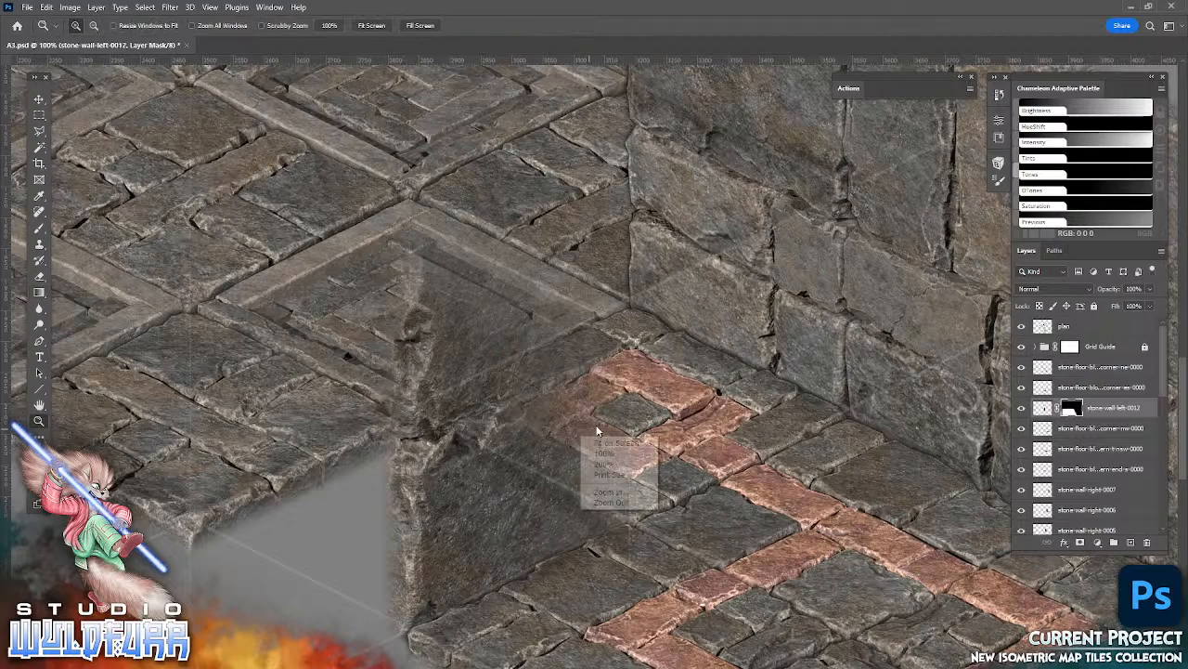
{"action": "left_click", "coordinate": [623, 465]}
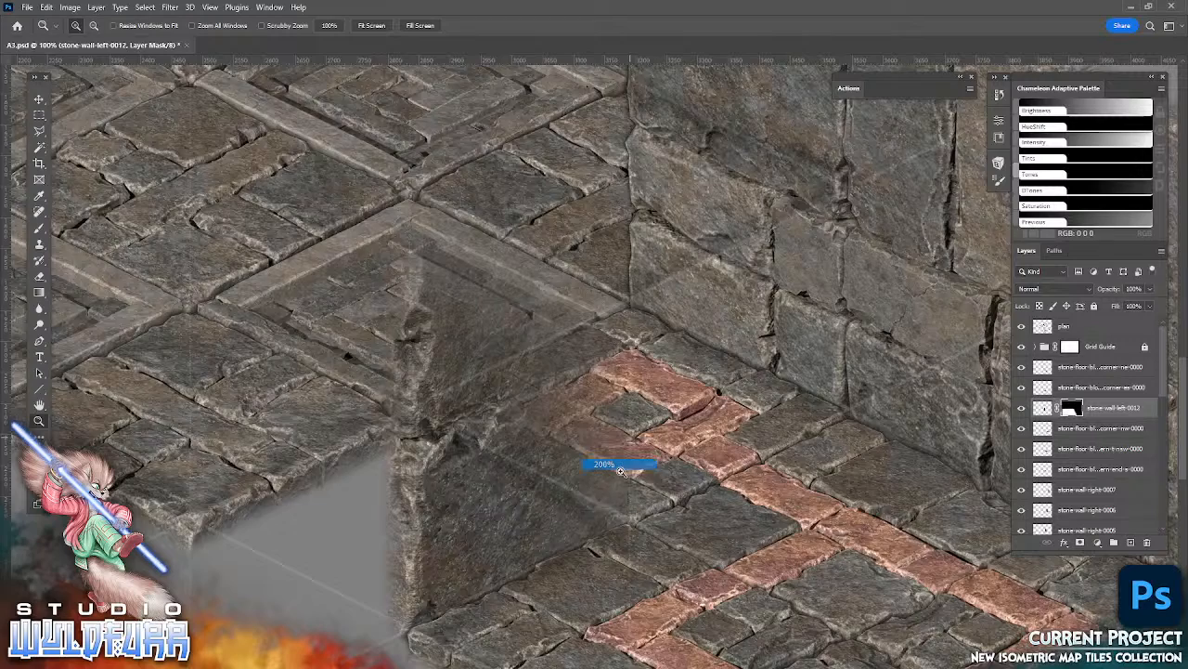
{"action": "right_click", "coordinate": [658, 428]}
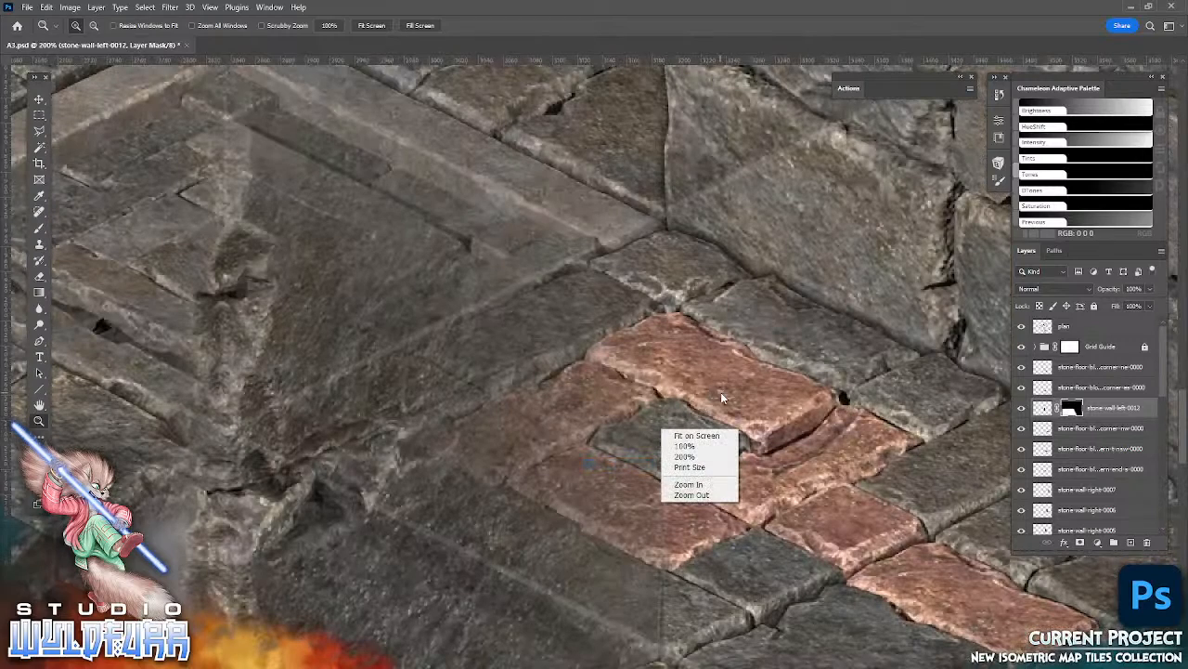
{"action": "left_click", "coordinate": [687, 431]}
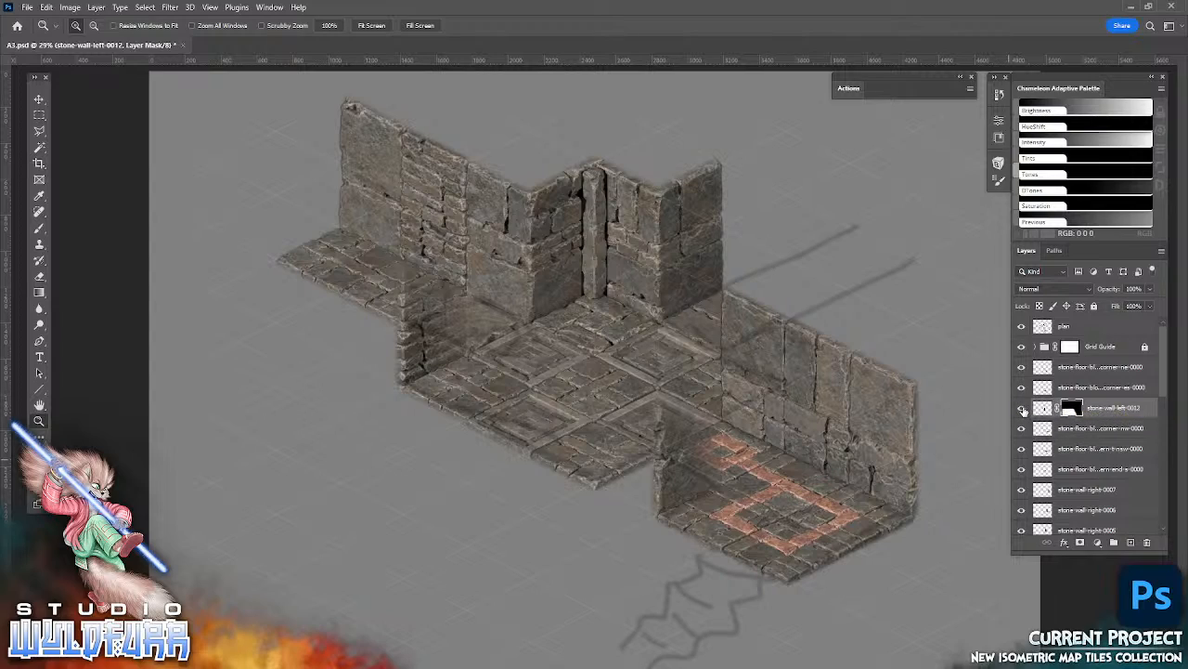
{"action": "left_click", "coordinate": [1022, 410]}
{"action": "left_click", "coordinate": [1022, 409]}
{"action": "left_click", "coordinate": [1022, 409]}
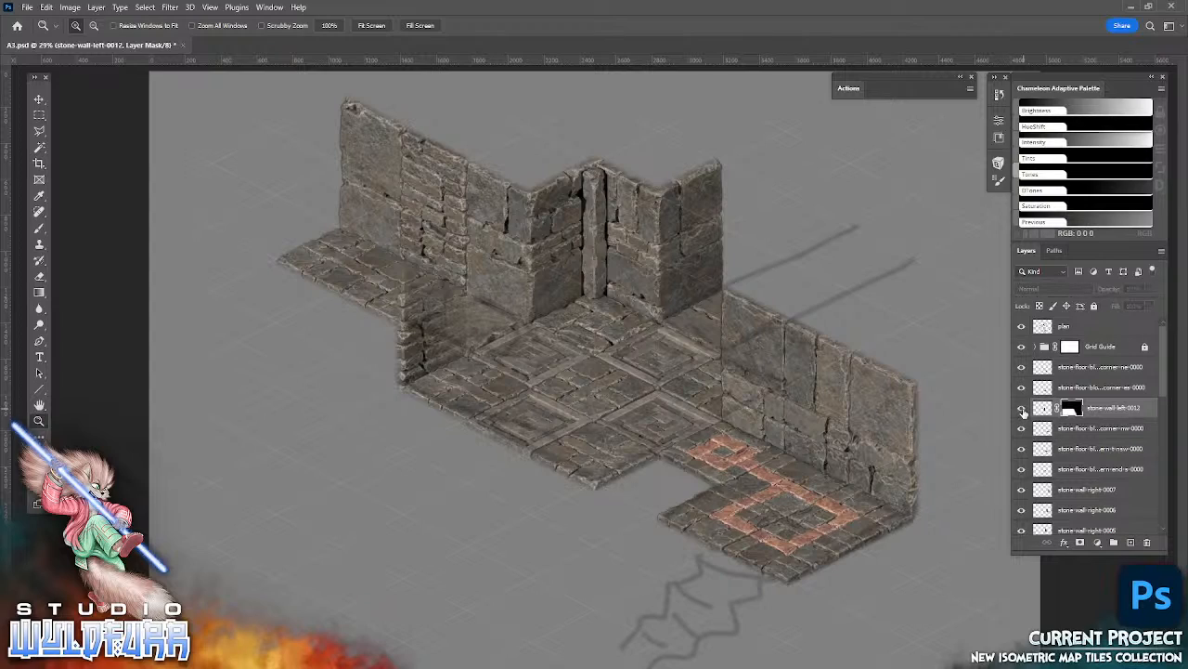
{"action": "left_click", "coordinate": [1023, 409]}
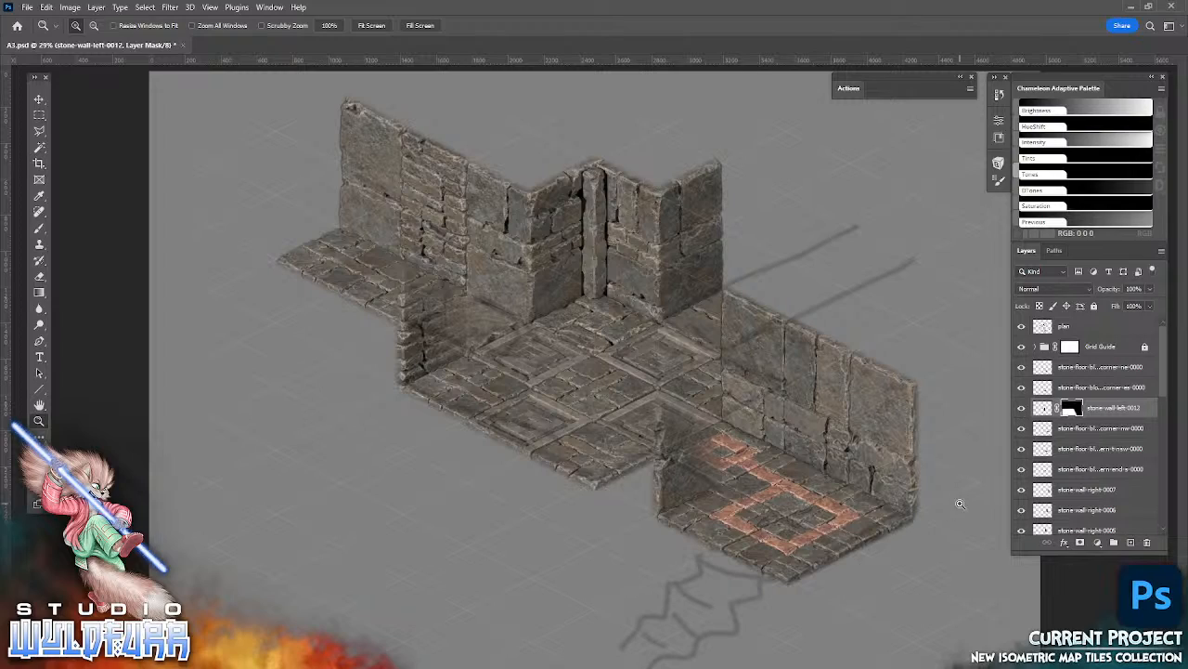
- Place stone-wall-left-0005.webp from the Stone Wall Tiles folder over the sketched stairs below the patterned floor
{"action": "right_click", "coordinate": [748, 543]}
{"action": "left_click", "coordinate": [772, 560]}
{"action": "left_click_drag", "start_coordinate": [765, 554], "coordinate": [633, 237]}
{"action": "left_click_drag", "start_coordinate": [832, 536], "coordinate": [634, 293]}
{"action": "left_click_drag", "start_coordinate": [764, 450], "coordinate": [729, 342]}
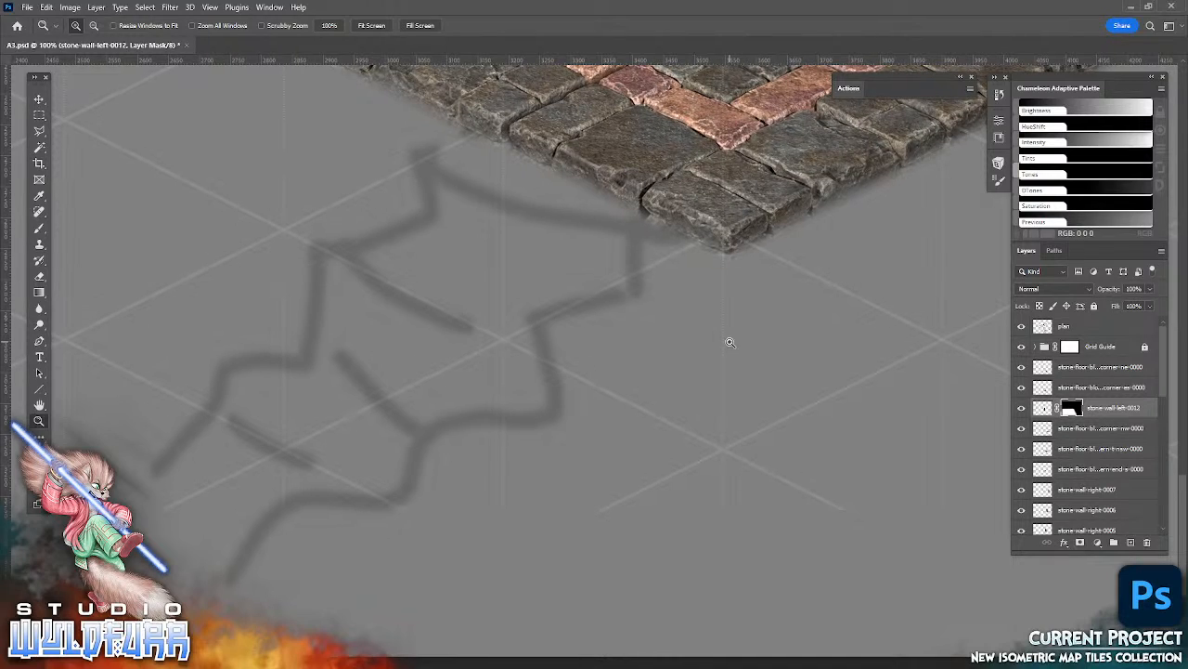
{"action": "left_click", "coordinate": [309, 667]}
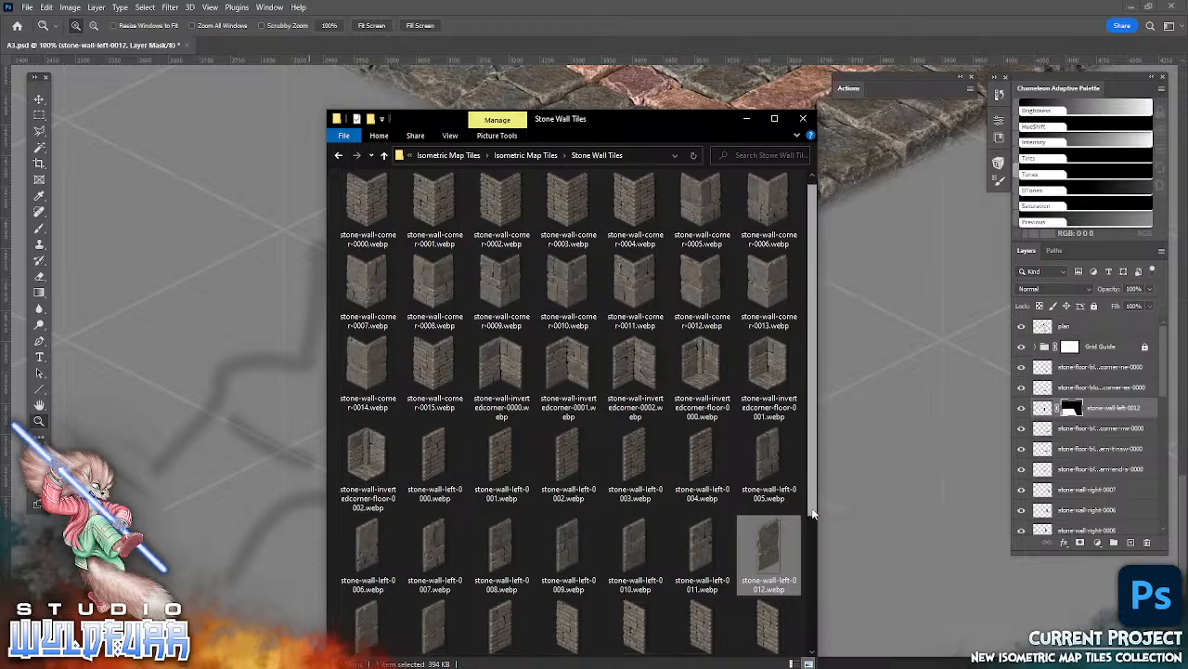
{"action": "scroll", "coordinate": [807, 545], "scroll_direction": "down", "scroll_amount": 2}
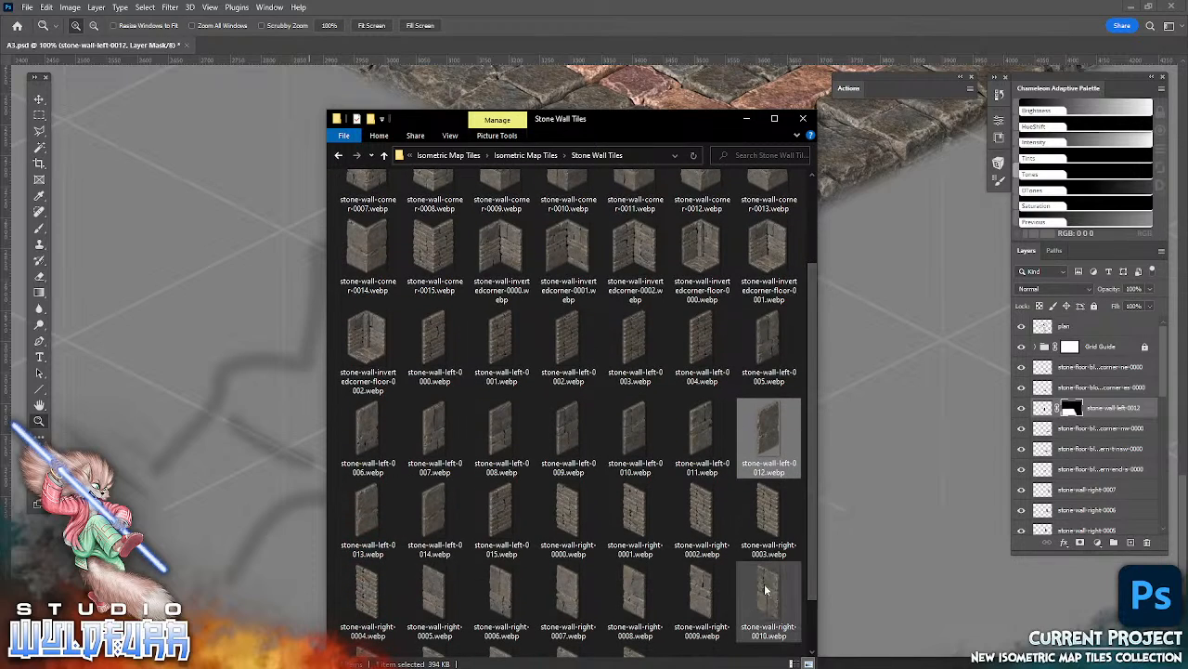
{"action": "scroll", "coordinate": [810, 523], "scroll_direction": "up", "scroll_amount": 2}
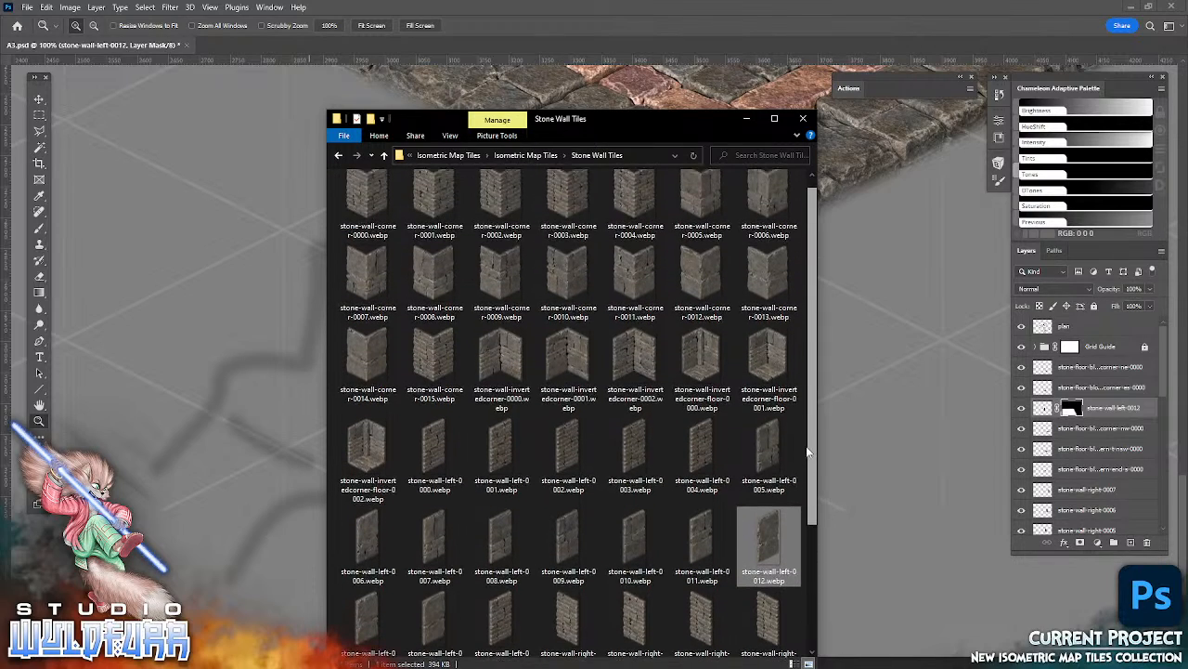
{"action": "left_click_drag", "start_coordinate": [767, 452], "coordinate": [890, 390]}
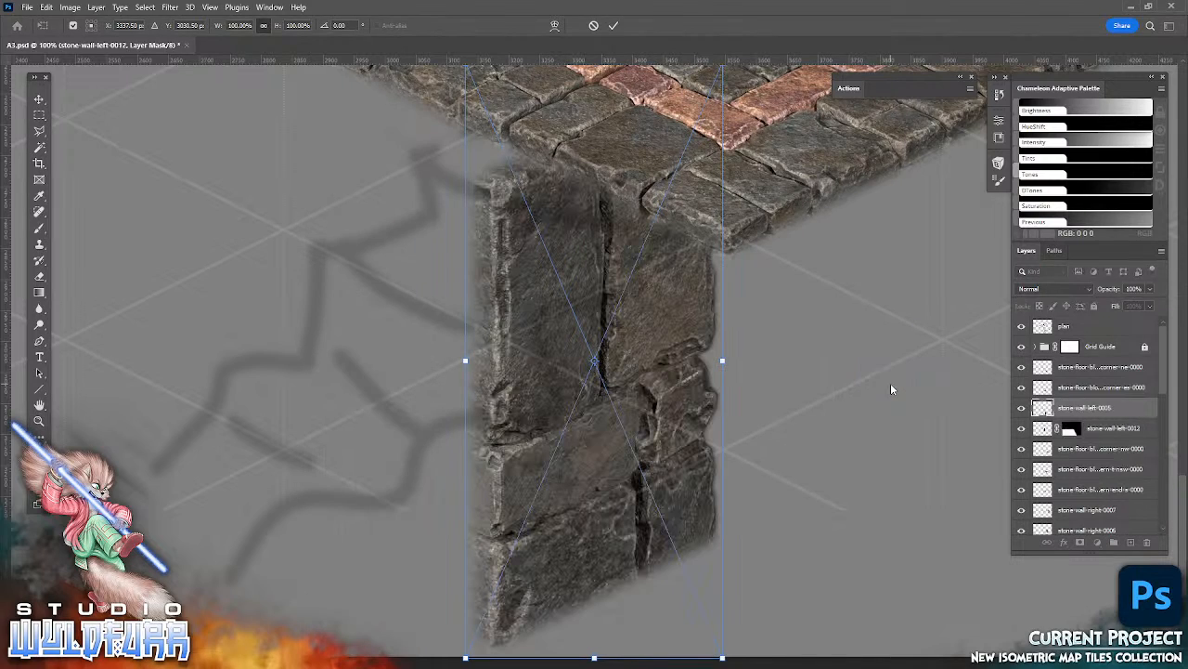
{"action": "left_click", "coordinate": [614, 27]}
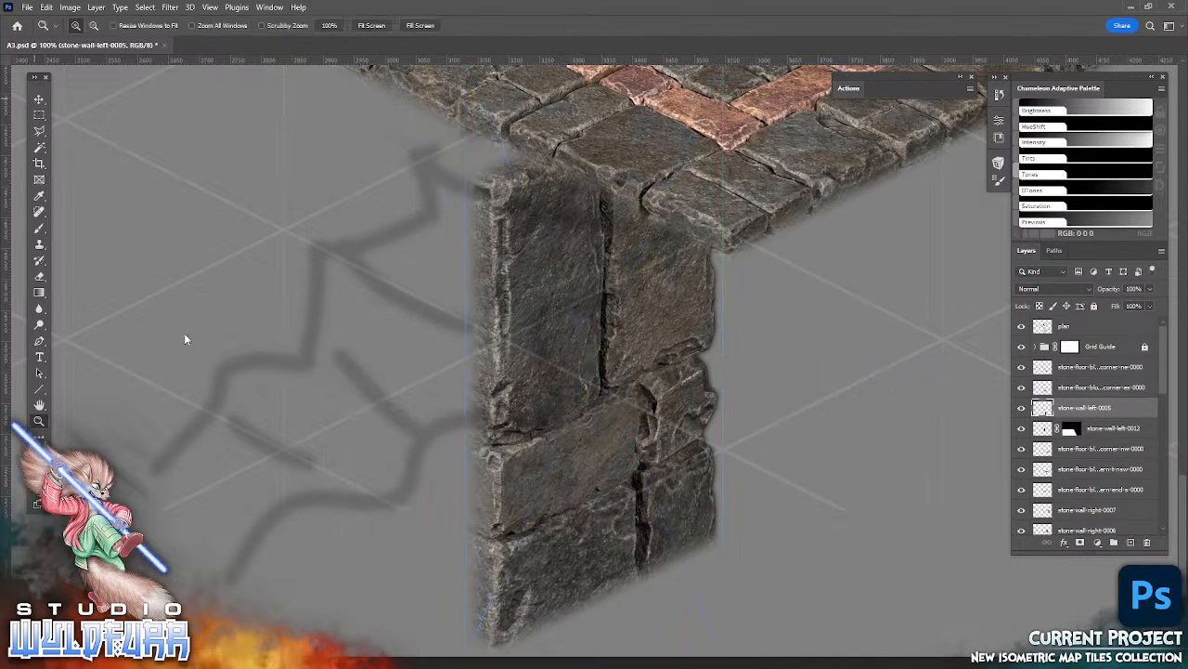
- Move the stone-wall-left-0005 layer above the corner floor layers and align it on the grid directly beneath the faded stone-wall-left-0012 wall
{"action": "left_click", "coordinate": [39, 99]}
{"action": "left_click_drag", "start_coordinate": [623, 340], "coordinate": [442, 458]}
{"action": "left_click_drag", "start_coordinate": [1108, 407], "coordinate": [1091, 369]}
{"action": "left_click_drag", "start_coordinate": [442, 608], "coordinate": [494, 489]}
{"action": "left_click_drag", "start_coordinate": [555, 396], "coordinate": [517, 526]}
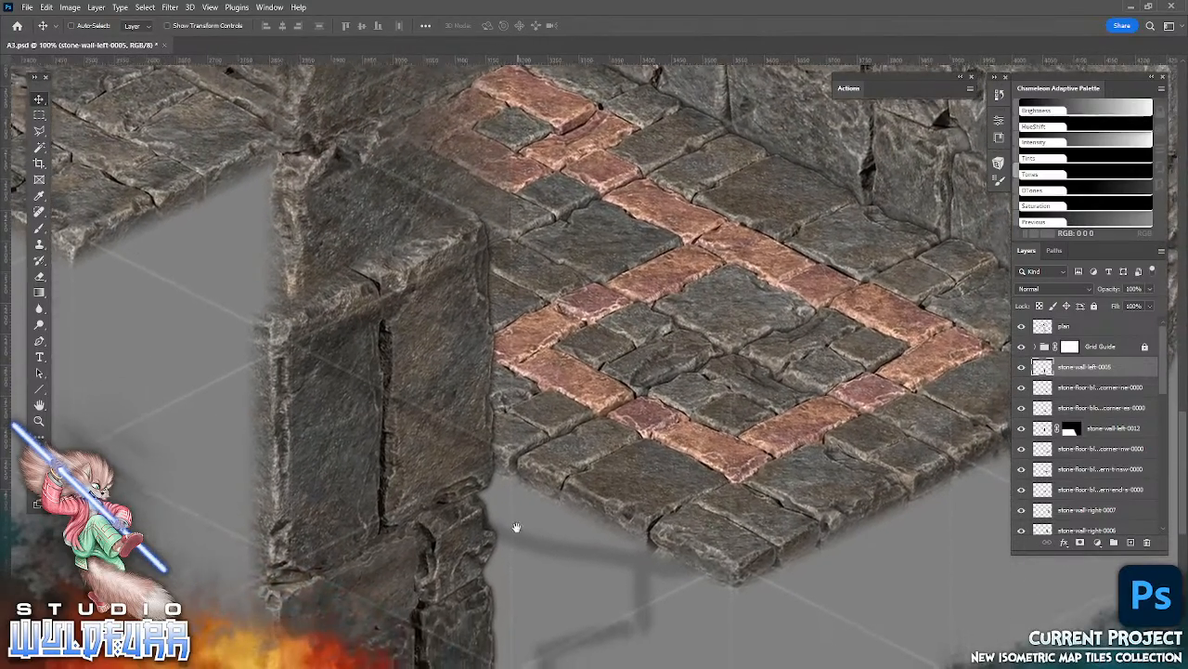
{"action": "left_click_drag", "start_coordinate": [428, 555], "coordinate": [455, 570]}
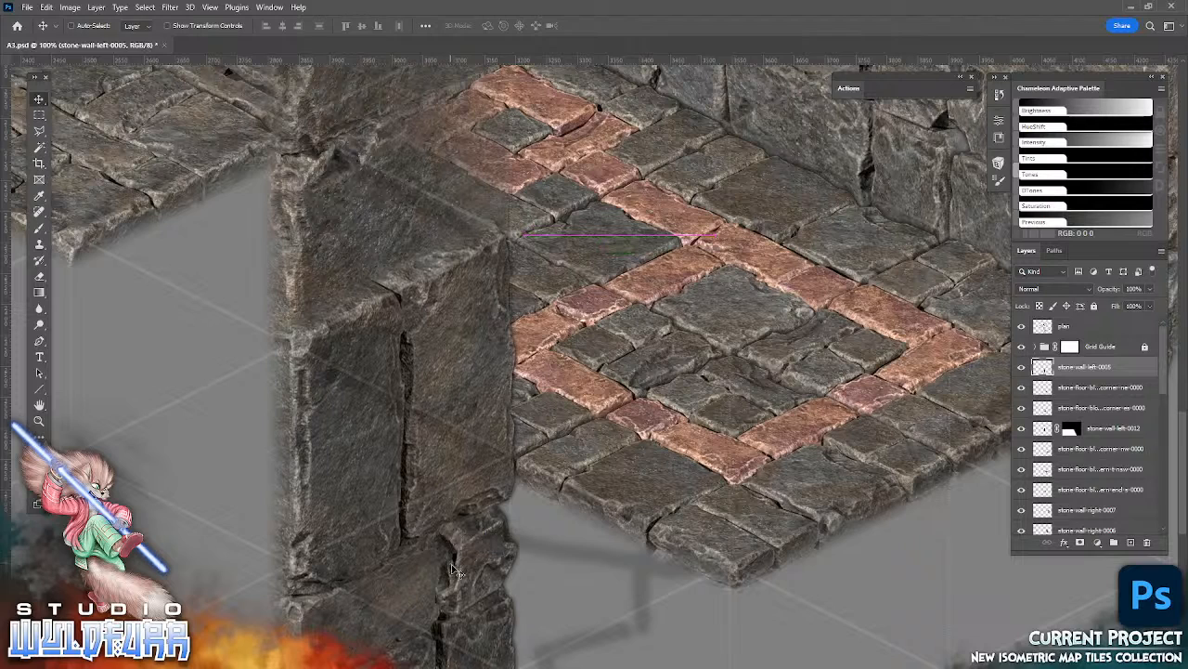
{"action": "left_click_drag", "start_coordinate": [575, 589], "coordinate": [696, 287]}
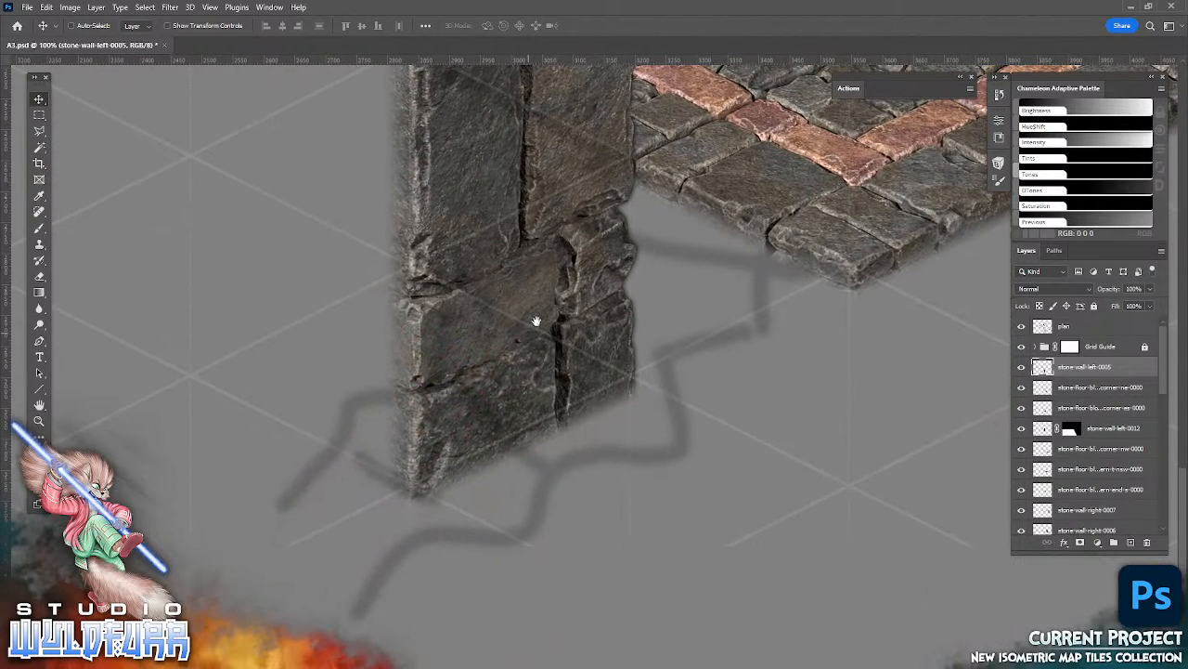
{"action": "scroll", "coordinate": [535, 321], "scroll_direction": "up", "scroll_amount": 5}
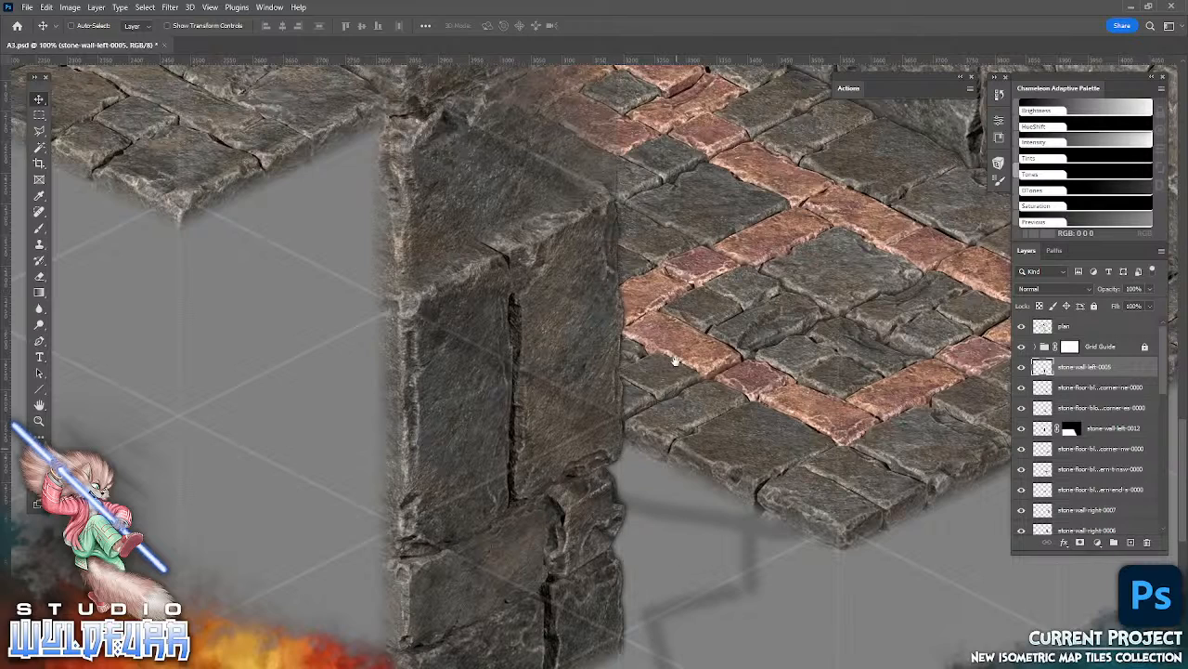
{"action": "left_click_drag", "start_coordinate": [697, 566], "coordinate": [601, 387]}
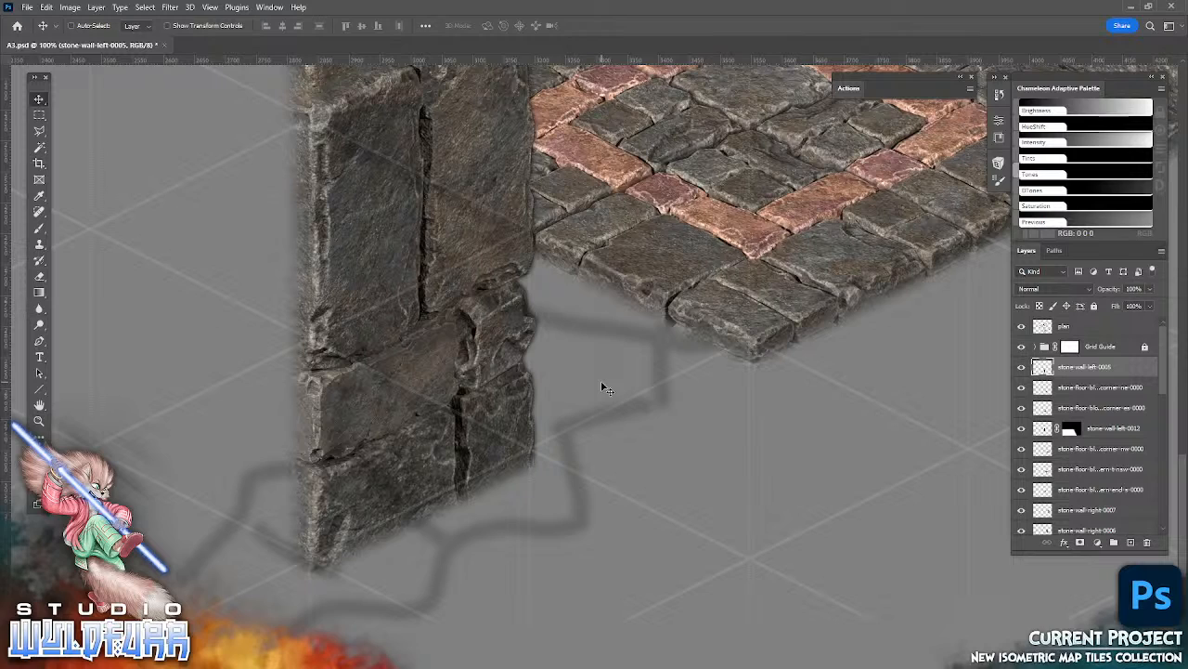
- Place stone-wall-left-0006.webp from the Stone Wall Tiles folder and align it flush with the outer edge of stone-wall-left-0005
{"action": "key", "text": "alt+Tab"}
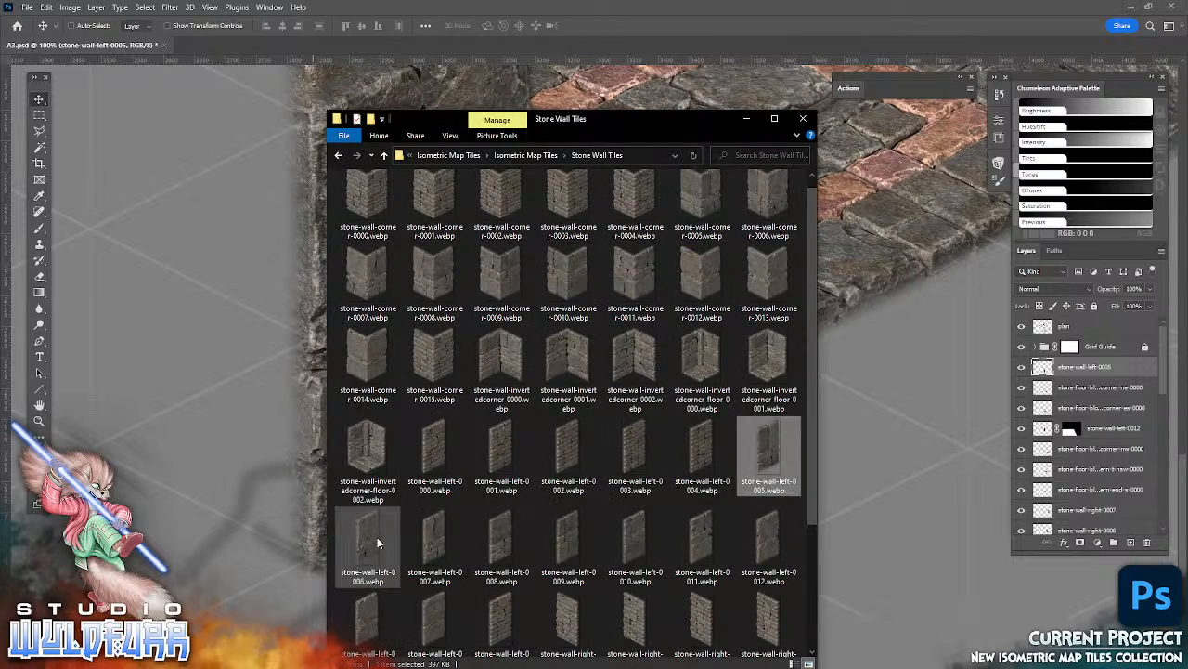
{"action": "left_click_drag", "start_coordinate": [368, 534], "coordinate": [909, 410]}
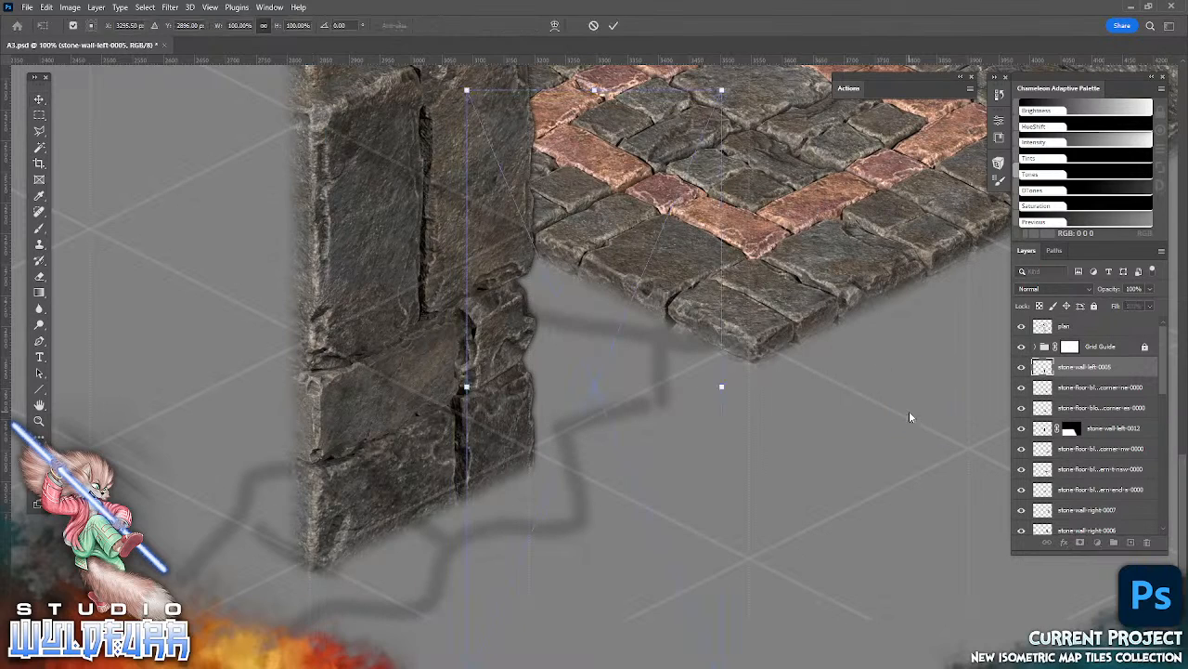
{"action": "left_click_drag", "start_coordinate": [650, 426], "coordinate": [211, 481]}
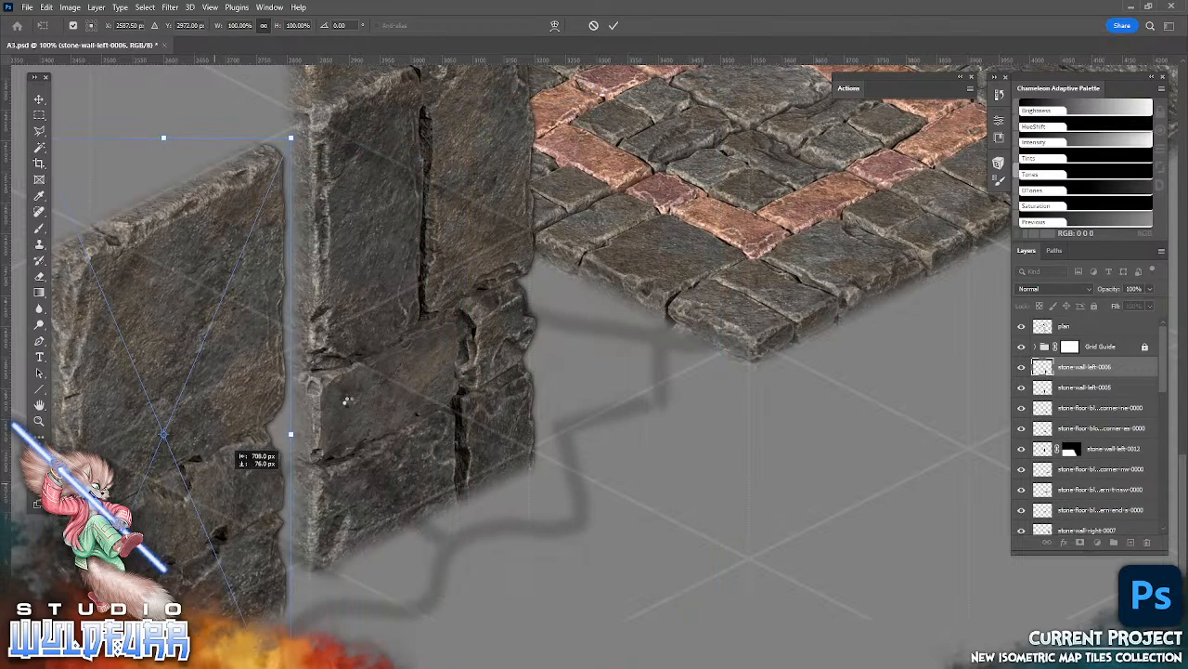
{"action": "left_click_drag", "start_coordinate": [382, 397], "coordinate": [624, 494]}
{"action": "left_click_drag", "start_coordinate": [448, 525], "coordinate": [433, 325]}
{"action": "left_click_drag", "start_coordinate": [606, 331], "coordinate": [647, 480]}
{"action": "left_click_drag", "start_coordinate": [593, 467], "coordinate": [566, 473]}
{"action": "left_click_drag", "start_coordinate": [455, 465], "coordinate": [492, 573]}
{"action": "left_click_drag", "start_coordinate": [676, 552], "coordinate": [694, 184]}
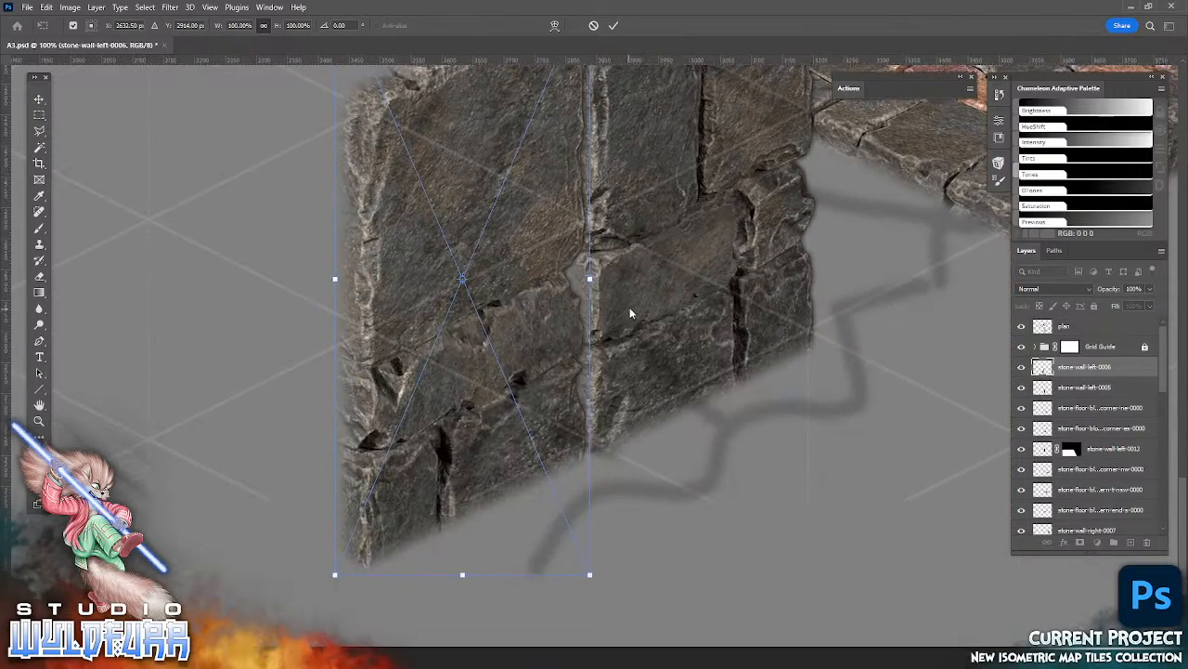
{"action": "key", "text": "Return"}
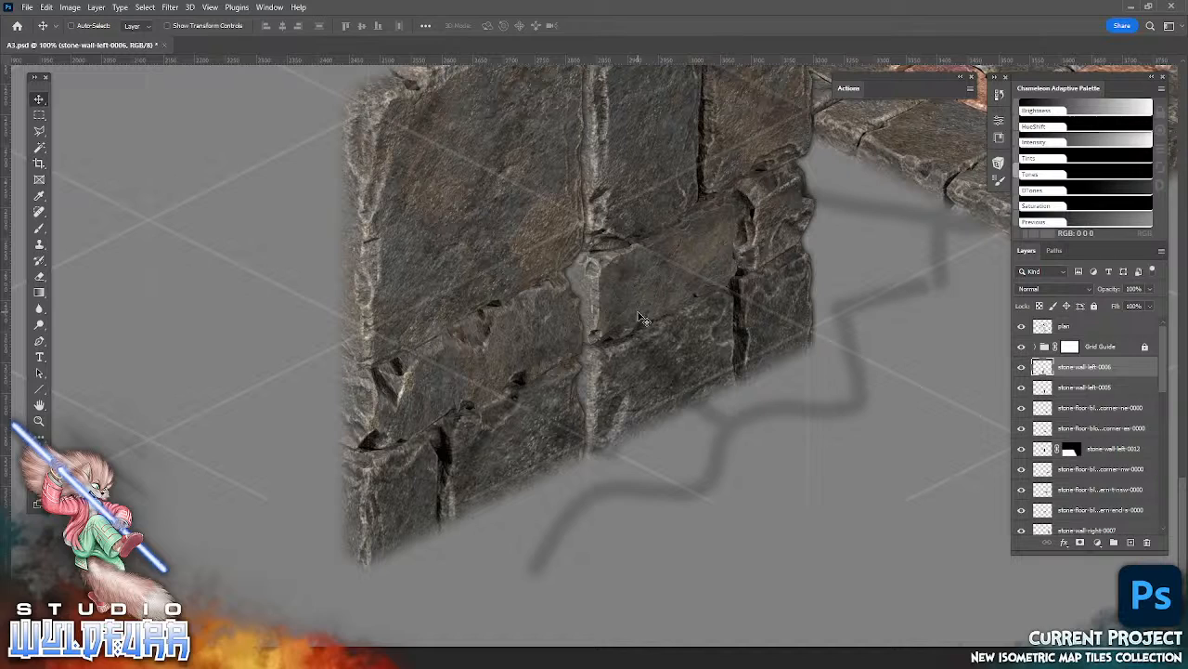
{"action": "left_click_drag", "start_coordinate": [605, 305], "coordinate": [597, 305]}
- Group the stone-wall-left-0005 and stone-wall-left-0006 layers and add a layer mask to the group
{"action": "left_click_drag", "start_coordinate": [683, 263], "coordinate": [547, 518]}
{"action": "left_click", "coordinate": [1114, 396], "text": "shift"}
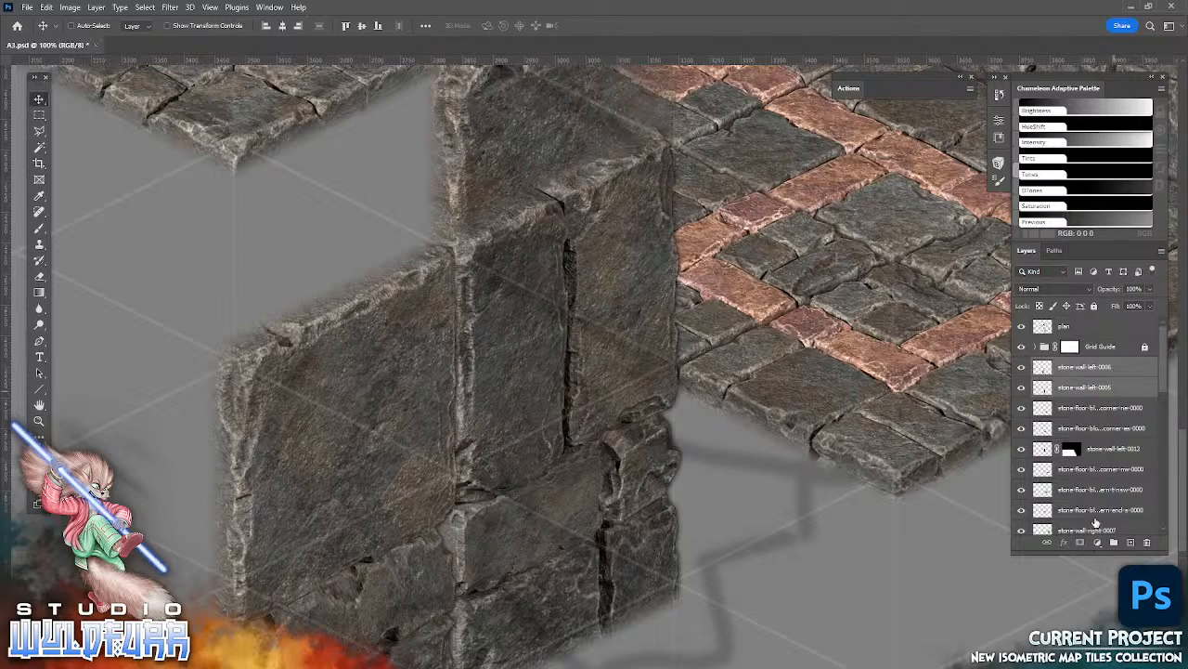
{"action": "left_click", "coordinate": [1114, 542]}
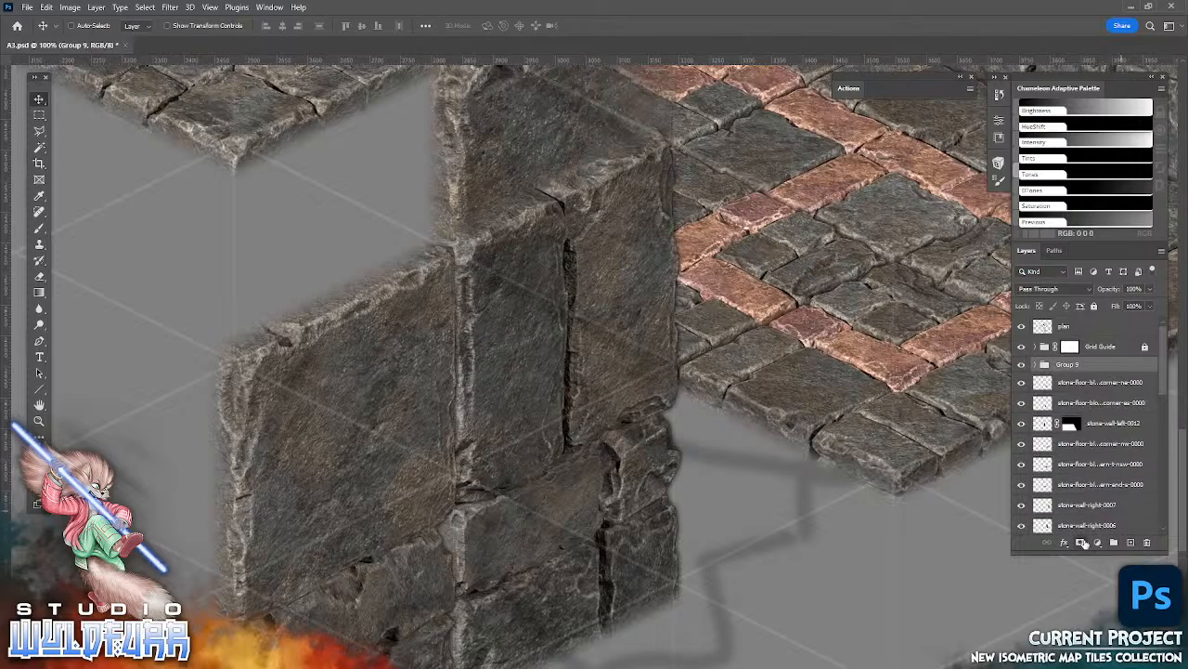
{"action": "left_click", "coordinate": [1081, 542]}
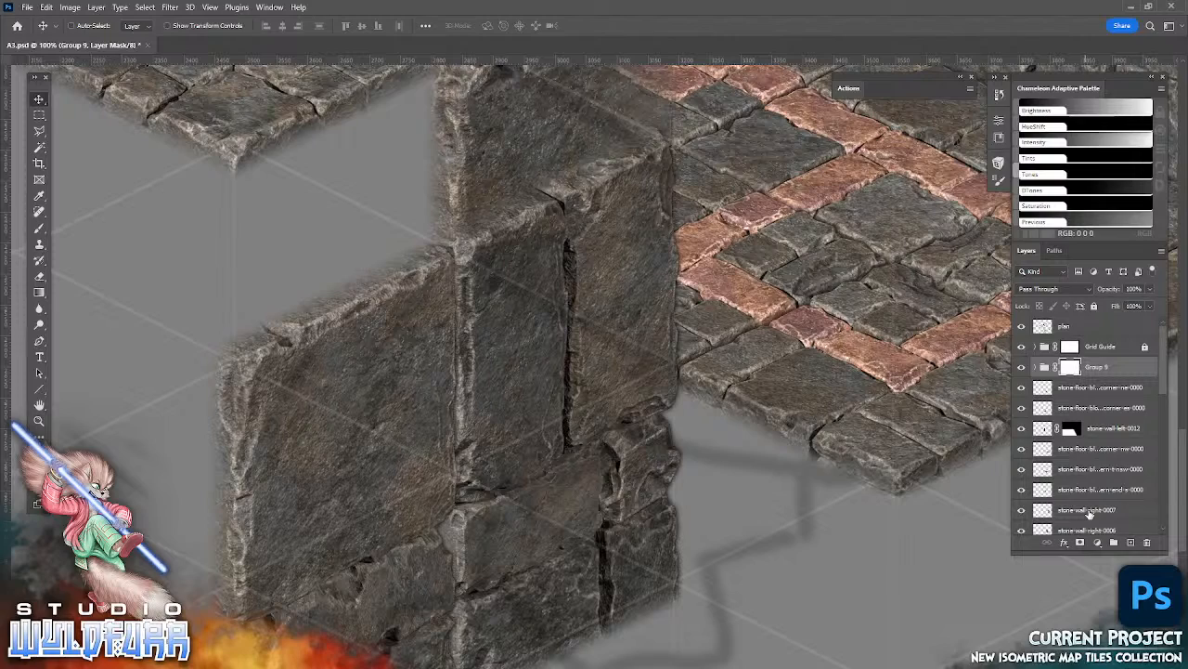
- Fade out the grouped walls' inner side and upper part with two linear gradients on the group mask
{"action": "left_click", "coordinate": [39, 293]}
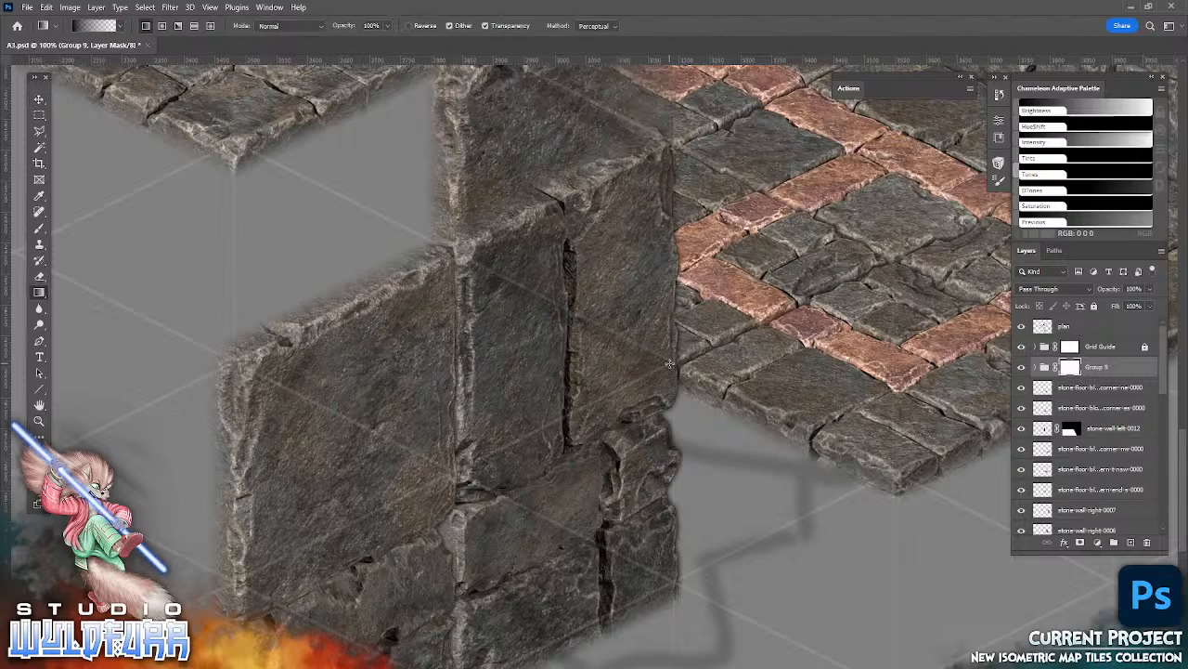
{"action": "left_click_drag", "start_coordinate": [476, 456], "coordinate": [455, 555]}
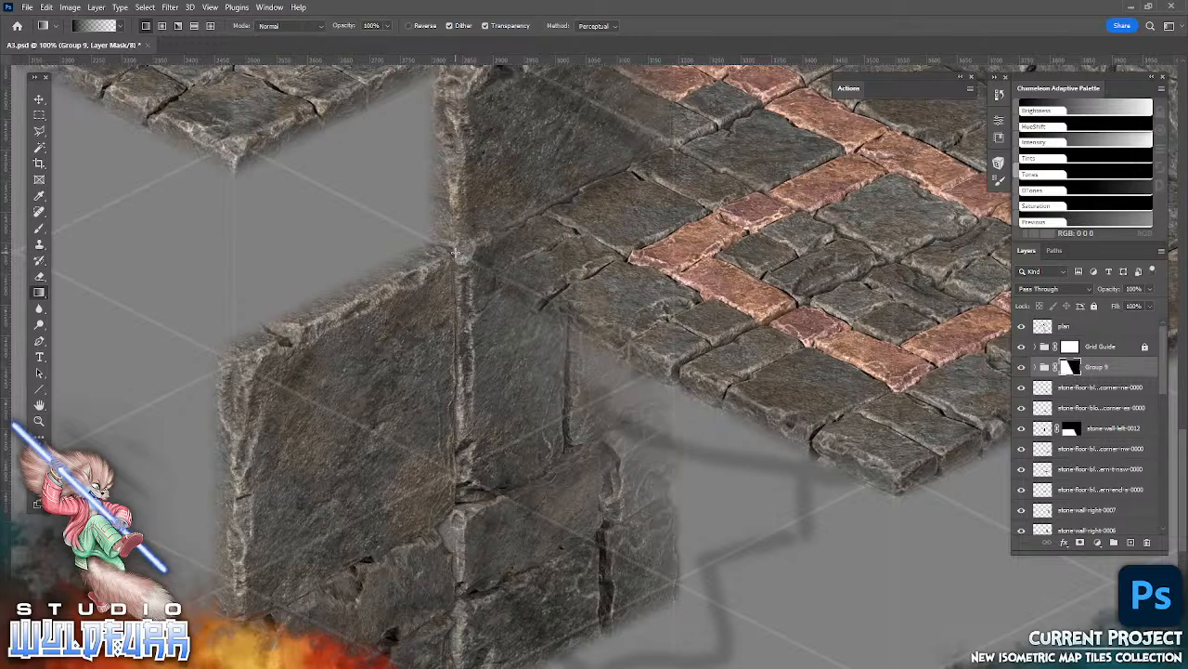
{"action": "left_click_drag", "start_coordinate": [456, 470], "coordinate": [454, 477]}
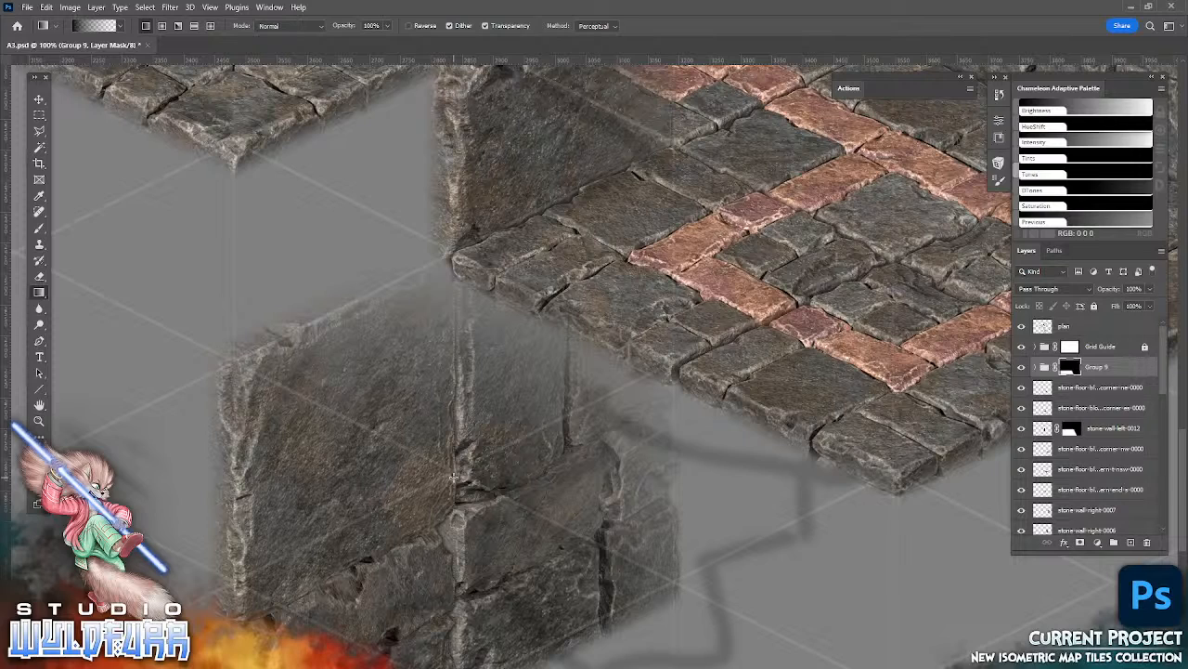
- Place stone-steps-e-0000.webp from the Steps folder inside Stone Floor Tiles below the patterned floor
{"action": "left_click_drag", "start_coordinate": [696, 458], "coordinate": [606, 256]}
{"action": "key", "text": "alt+Tab"}
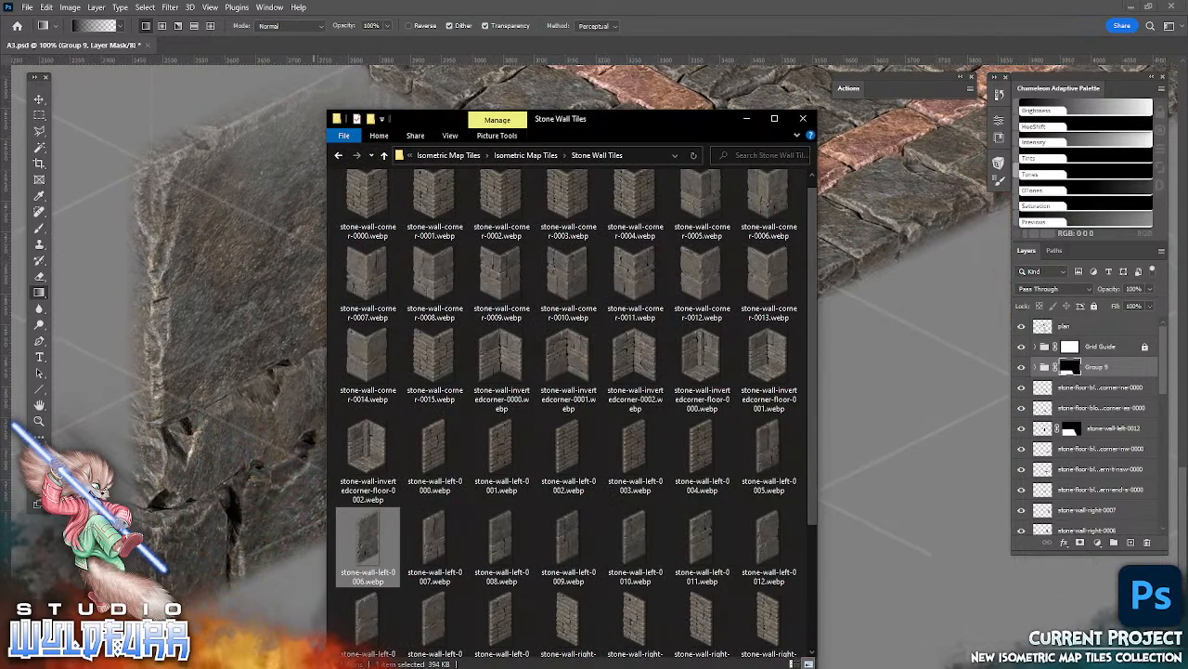
{"action": "left_click", "coordinate": [526, 155]}
{"action": "left_click", "coordinate": [504, 216]}
{"action": "double_click", "coordinate": [504, 217]}
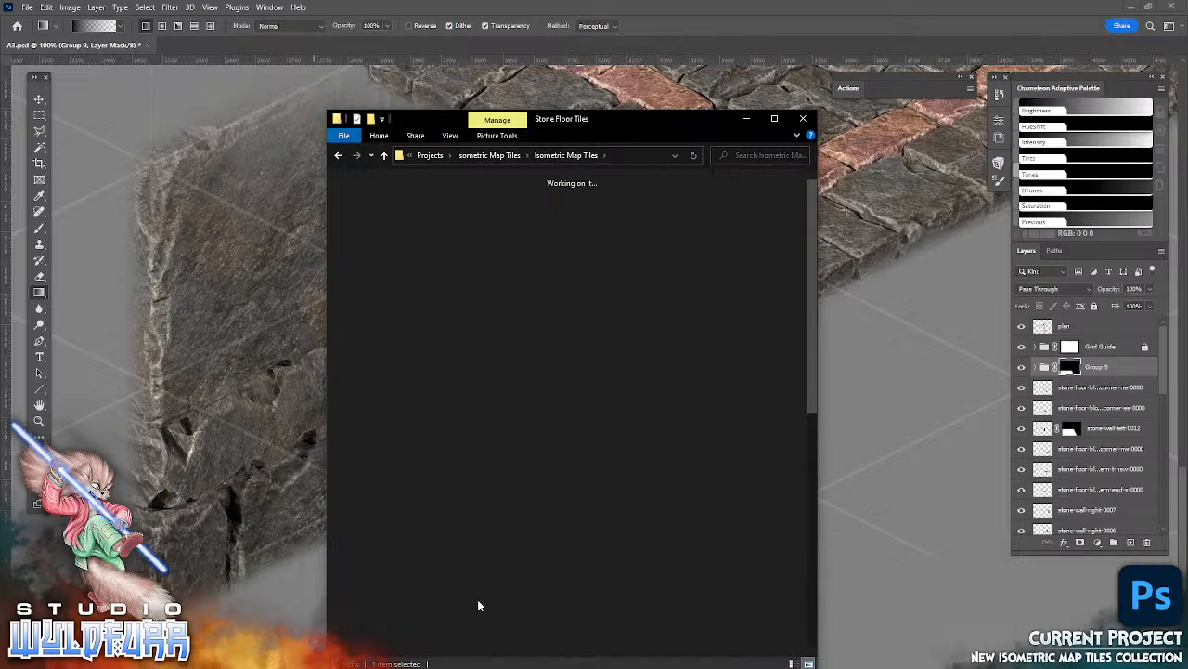
{"action": "double_click", "coordinate": [492, 223]}
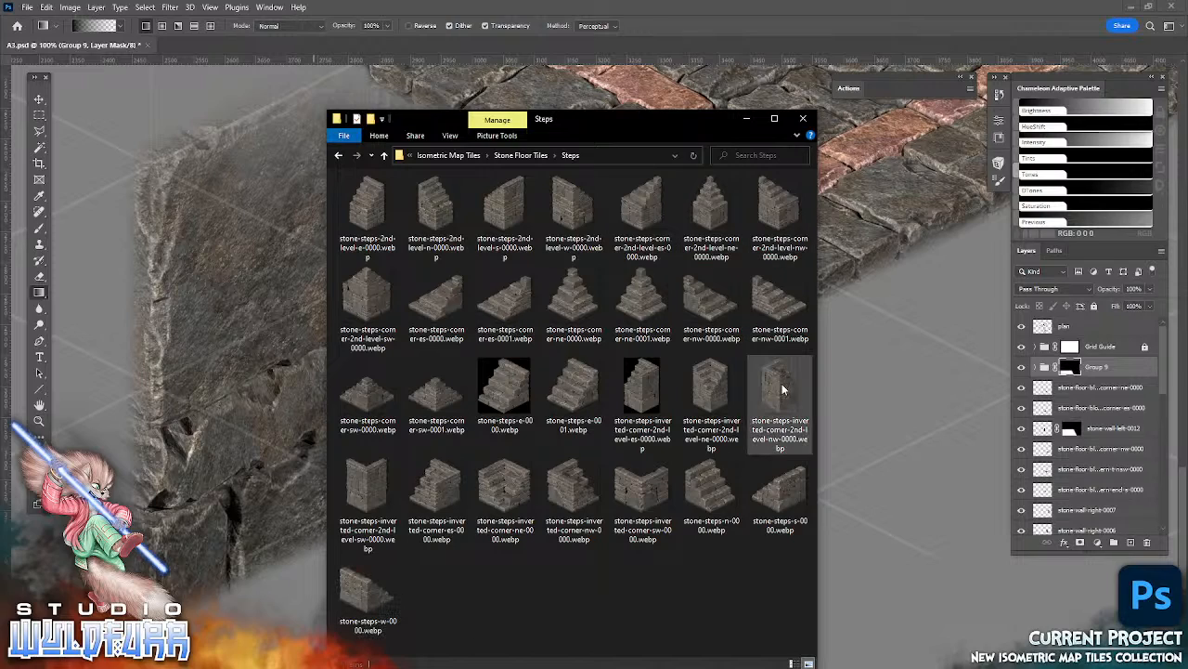
{"action": "left_click", "coordinate": [570, 418]}
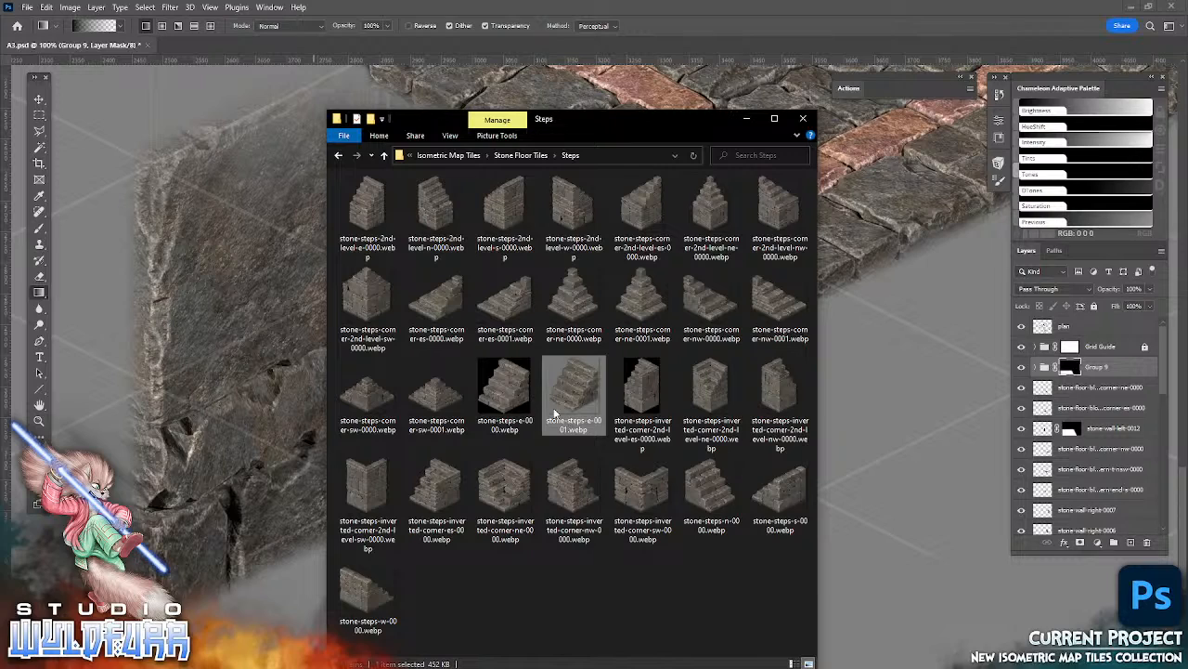
{"action": "left_click_drag", "start_coordinate": [505, 390], "coordinate": [894, 345]}
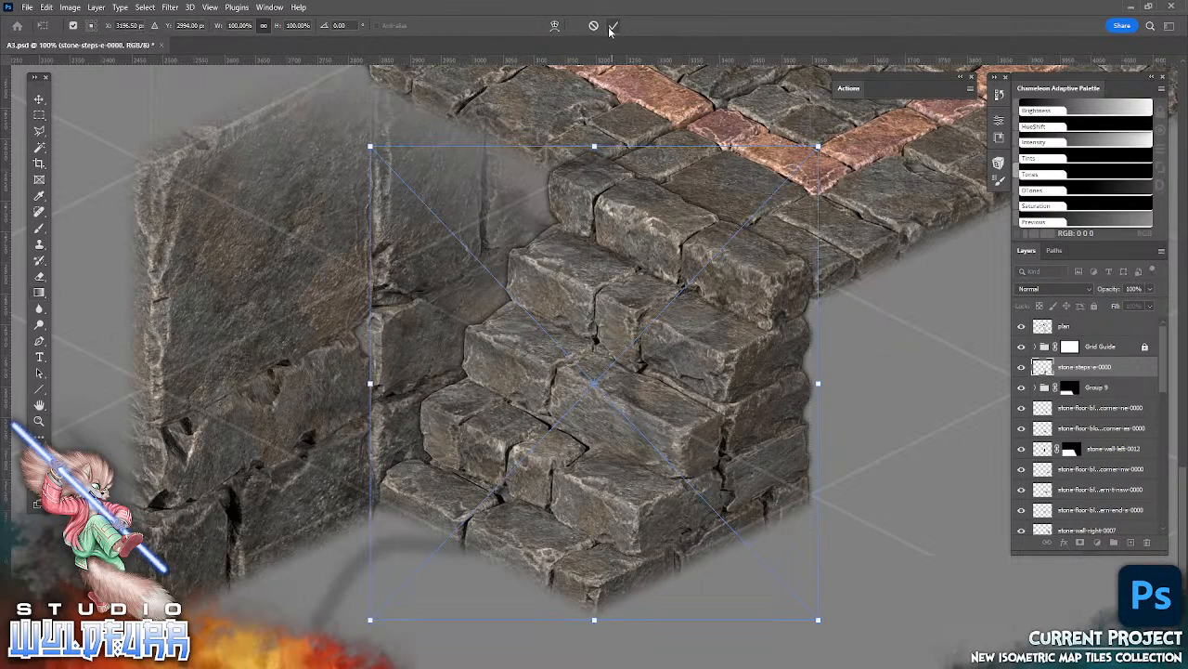
- Align the stone-steps-e-0000 flight with the patterned floor's front edge, beside the faded wall
{"action": "left_click", "coordinate": [40, 99]}
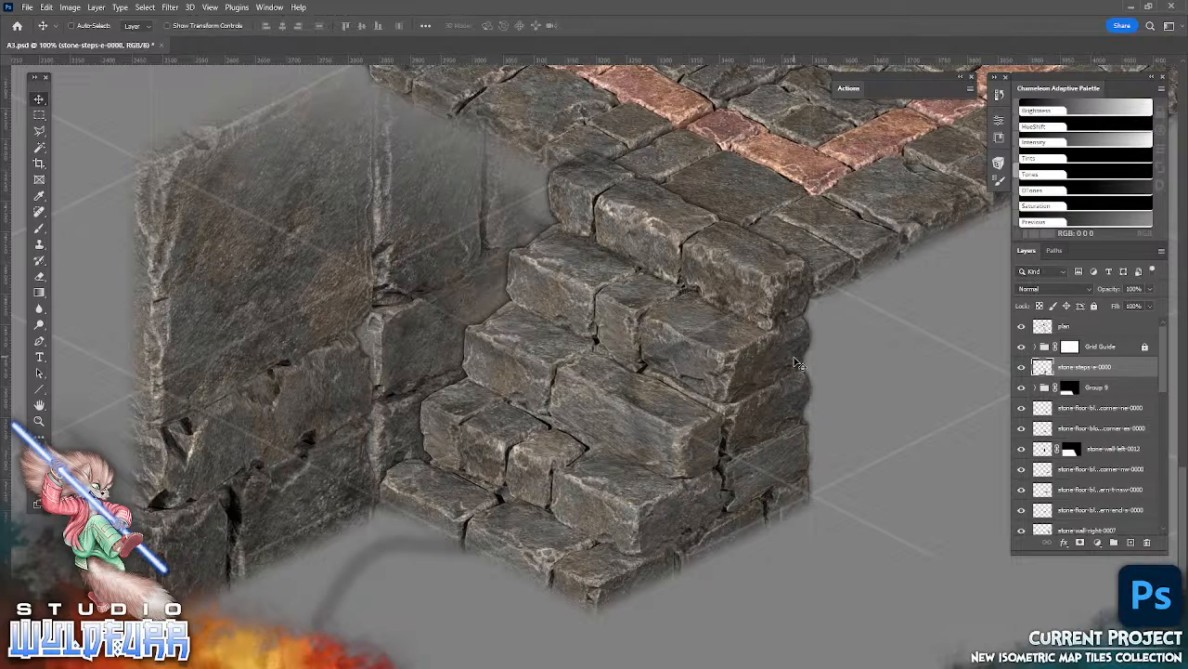
{"action": "mouse_move", "coordinate": [797, 364]}
{"action": "left_mouse_down"}
{"action": "mouse_move", "coordinate": [788, 356]}
{"action": "mouse_move", "coordinate": [811, 353]}
{"action": "mouse_move", "coordinate": [789, 377]}
{"action": "mouse_move", "coordinate": [724, 371]}
{"action": "mouse_move", "coordinate": [789, 381]}
{"action": "left_mouse_up"}
{"action": "left_click_drag", "start_coordinate": [715, 576], "coordinate": [778, 334]}
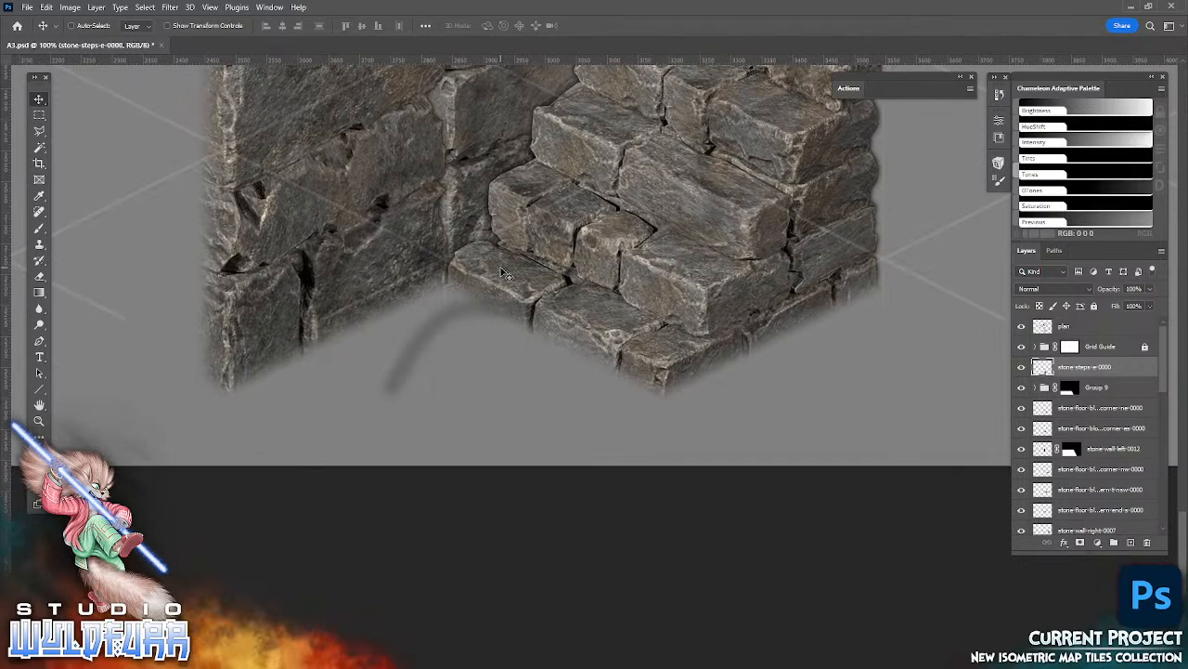
- Place stone-steps-e-0001.webp from the Steps folder and move it down below the first flight of steps
{"action": "key", "text": "alt+Tab"}
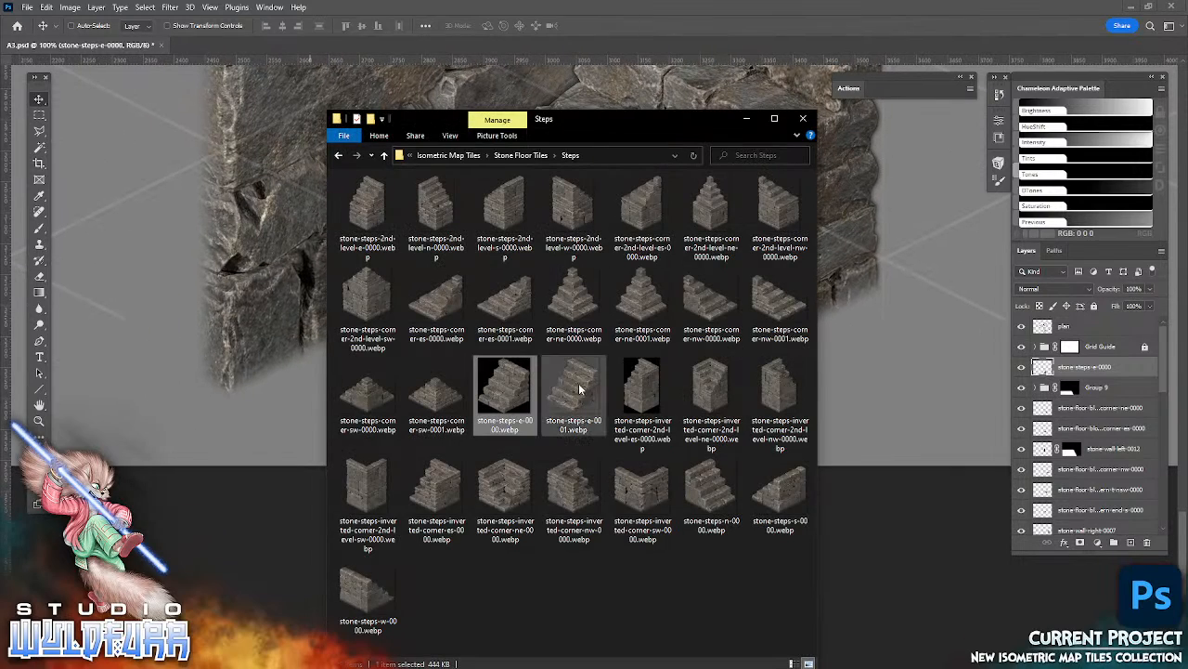
{"action": "left_click_drag", "start_coordinate": [573, 390], "coordinate": [945, 320]}
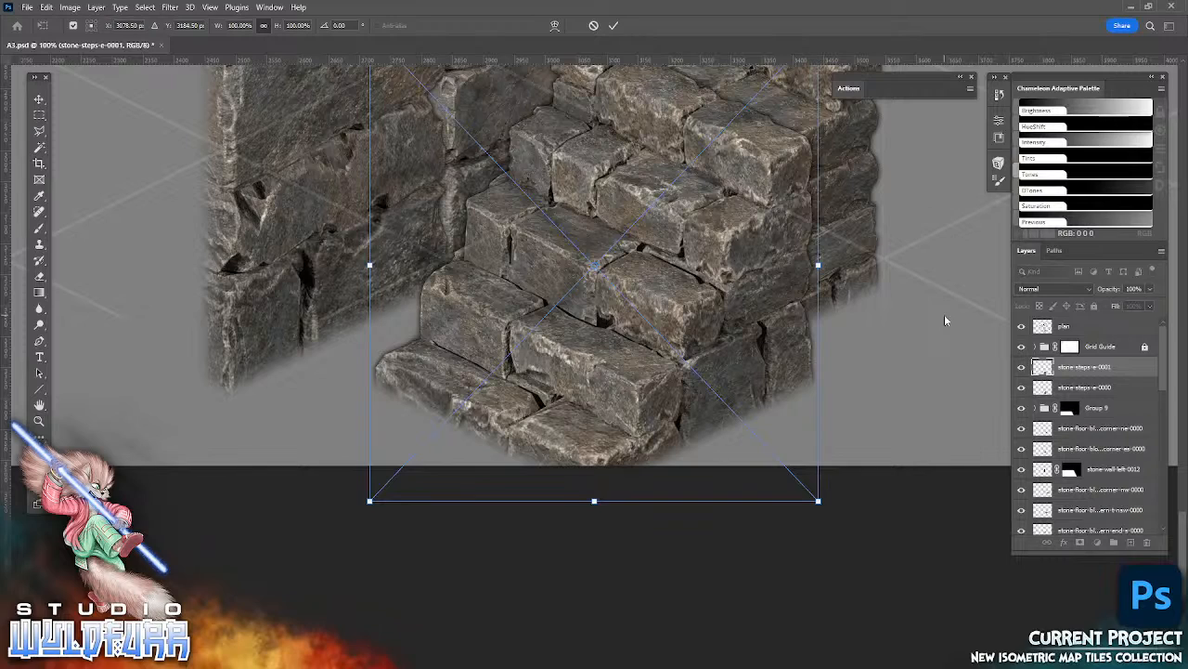
{"action": "left_click", "coordinate": [612, 25]}
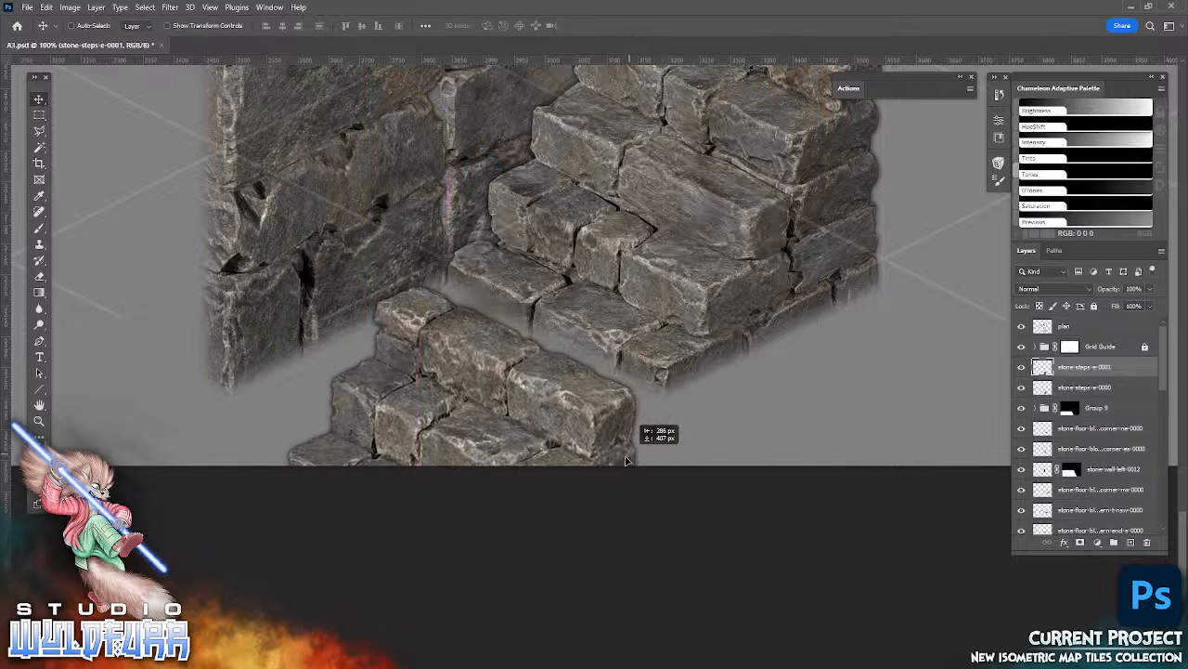